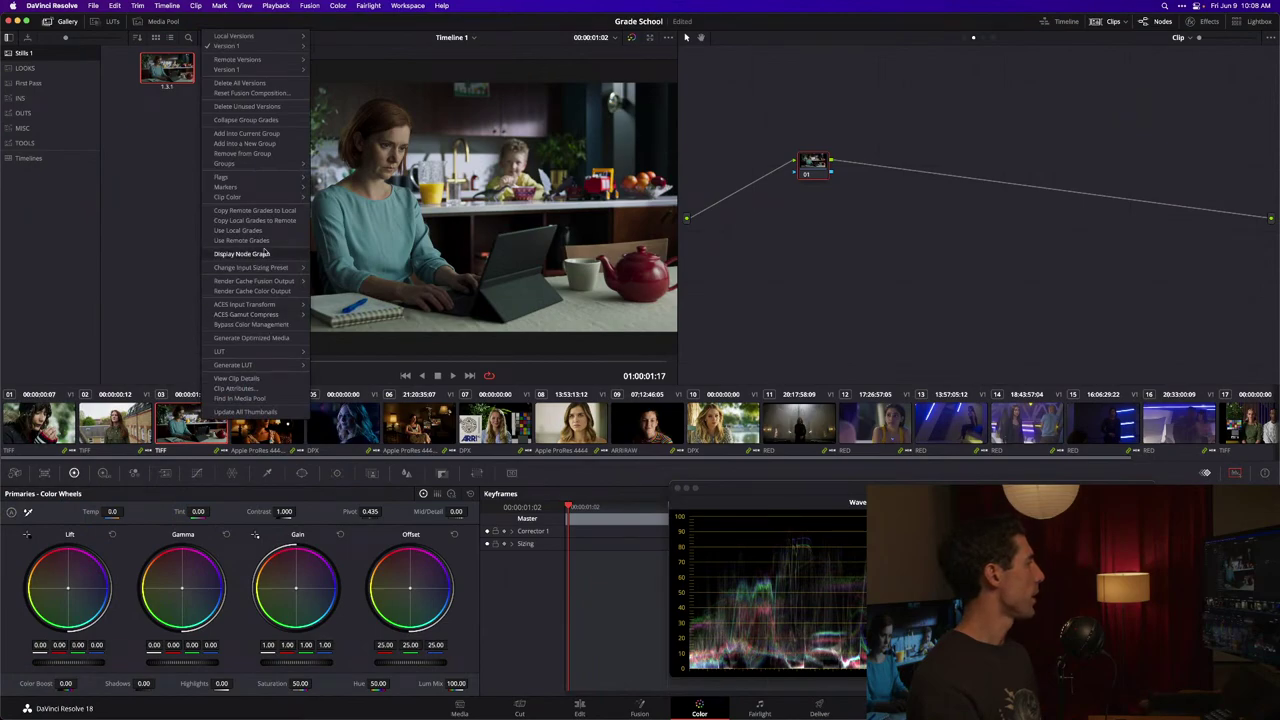
Step: Toggle colour management bypass for the kitchen clip and compare its Group Post-Clip graph with grades bypassed and enabled
{"action": "left_click", "coordinate": [251, 324]}
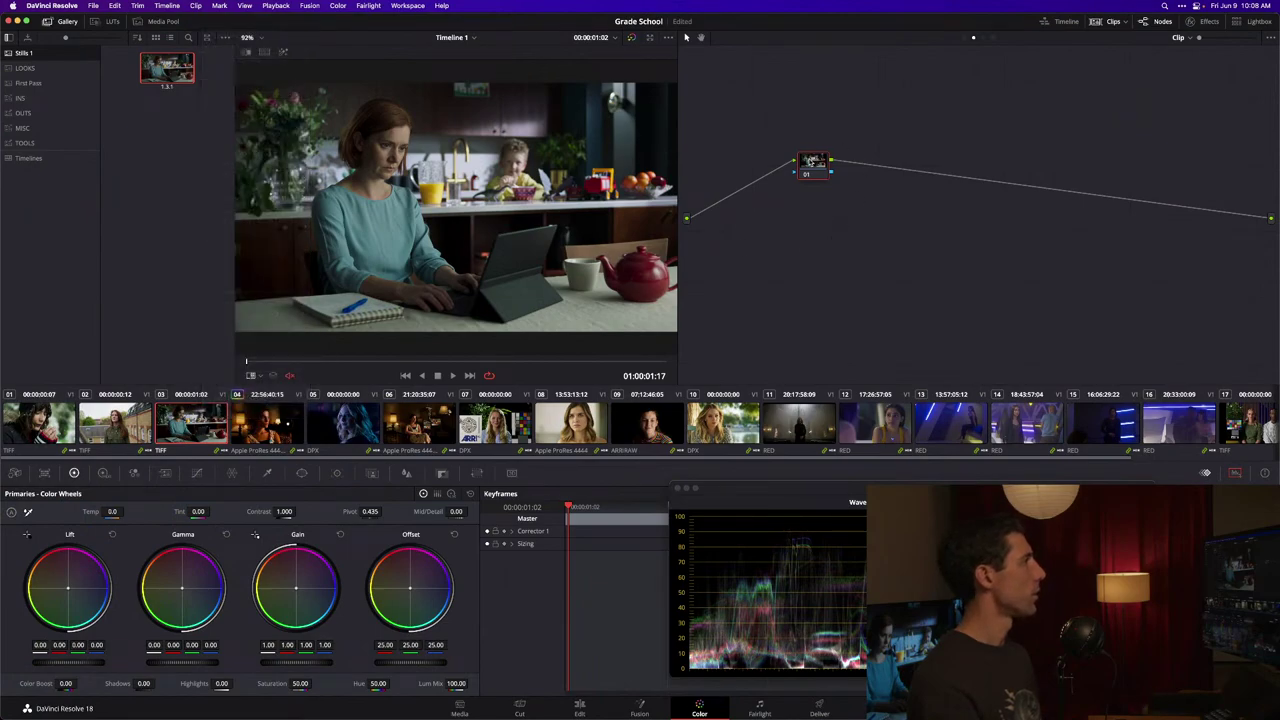
{"action": "left_click", "coordinate": [984, 38]}
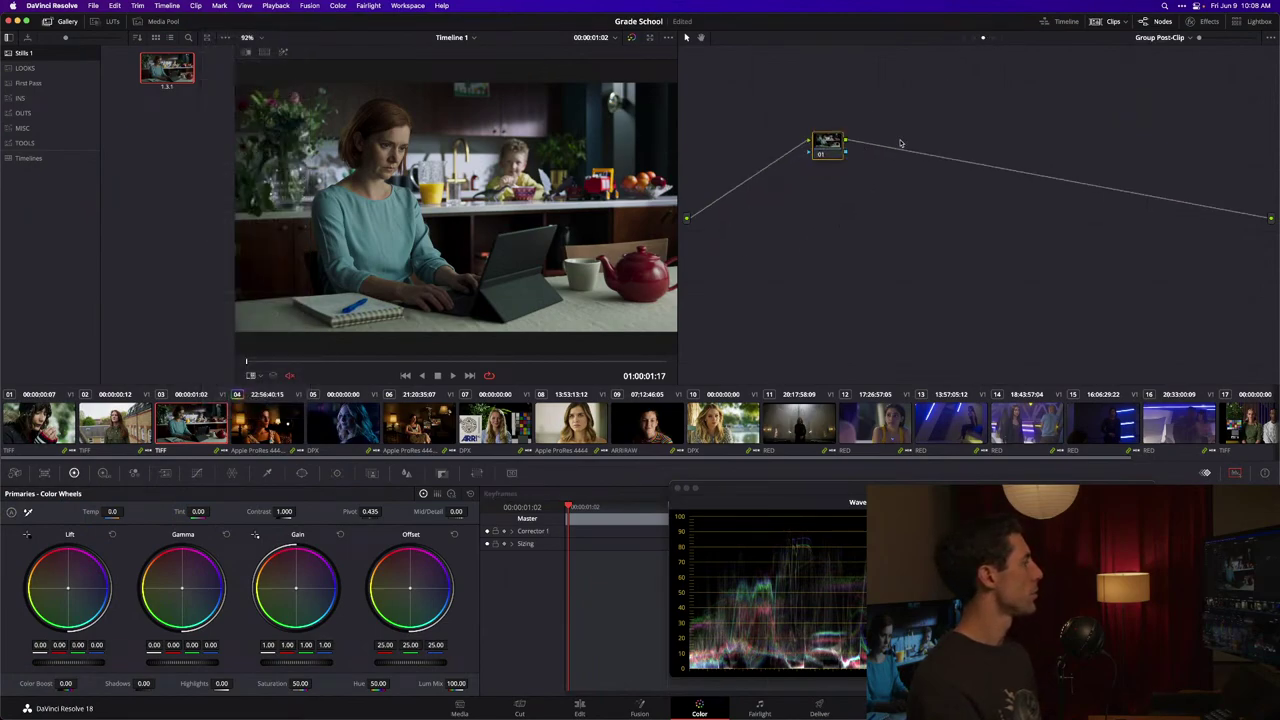
{"action": "key", "text": "shift+d"}
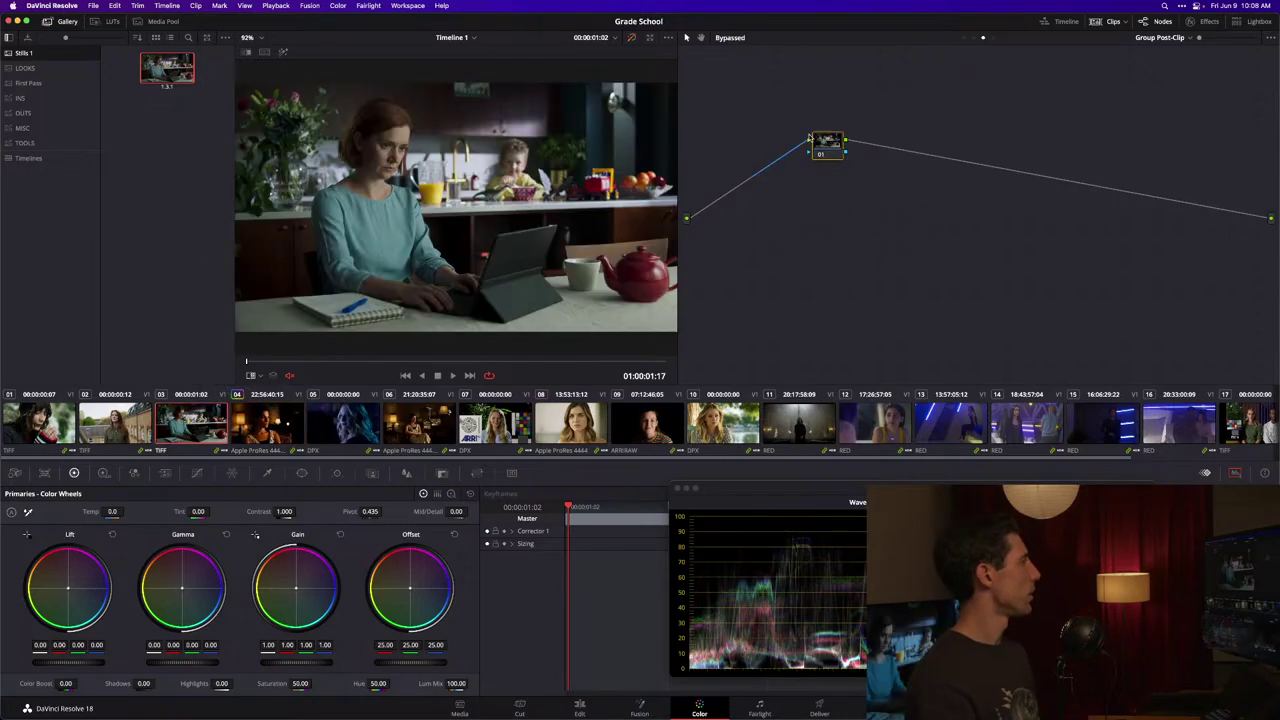
{"action": "key", "text": "shift+d"}
Step: Set the project's color science to DaVinci YRGB, save the project settings, and return to the clip-level node graph
{"action": "key", "text": "shift+9"}
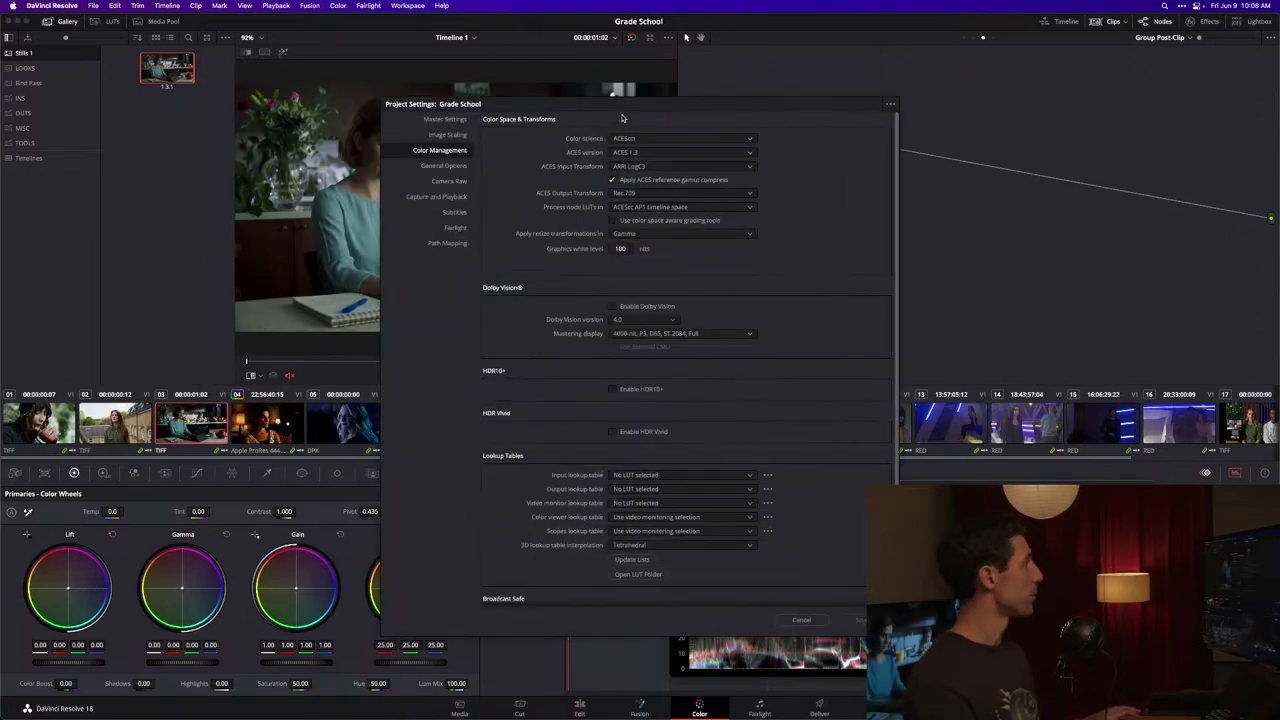
{"action": "left_click", "coordinate": [630, 139]}
{"action": "left_click", "coordinate": [634, 151]}
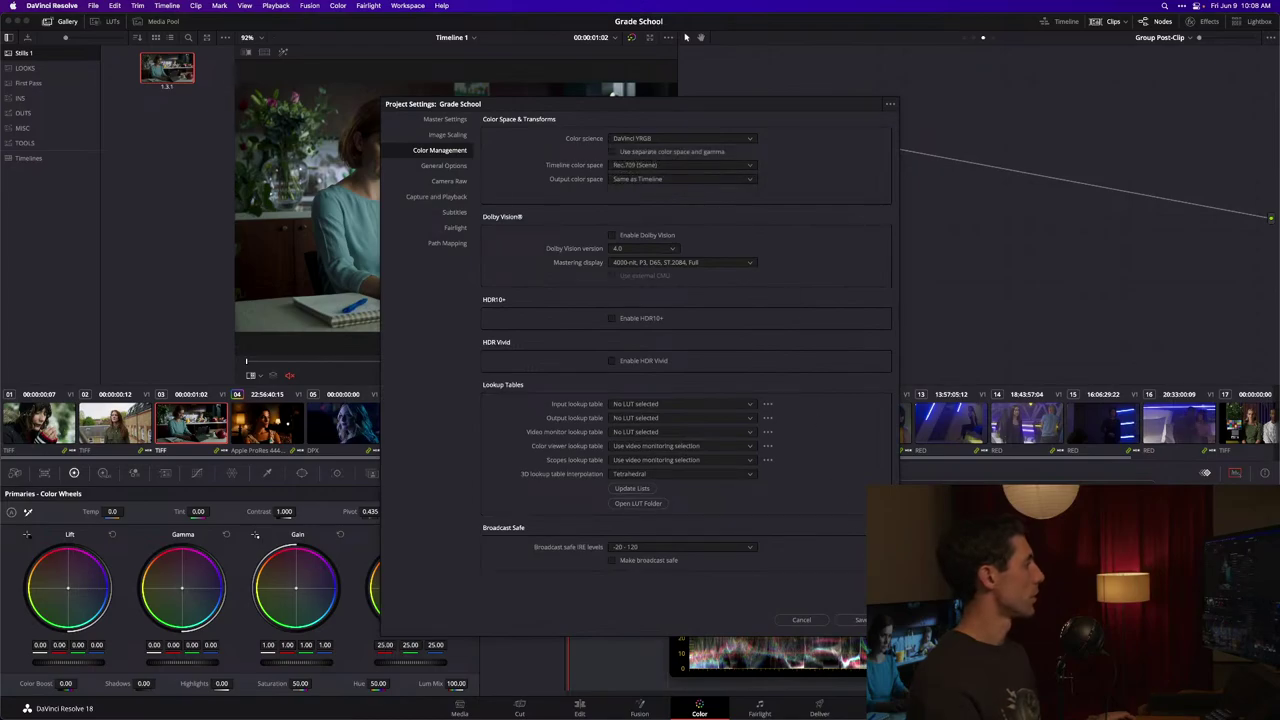
{"action": "left_click", "coordinate": [850, 620]}
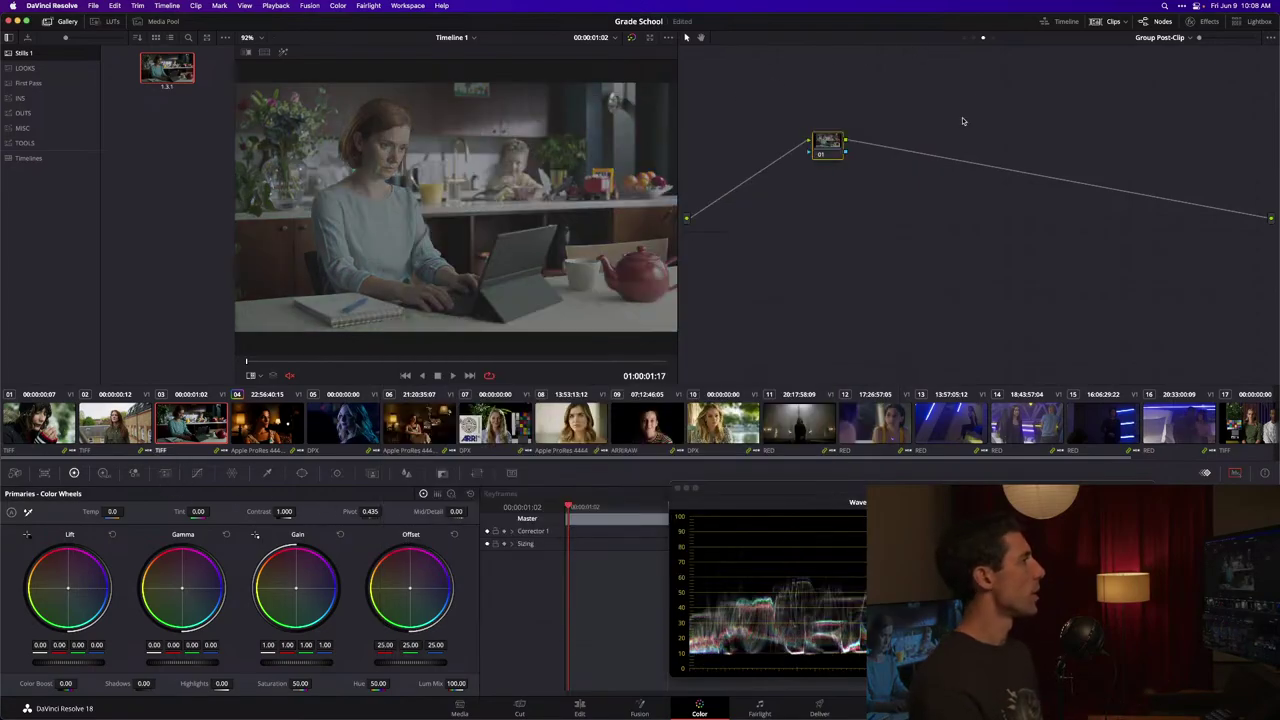
{"action": "left_click", "coordinate": [971, 40]}
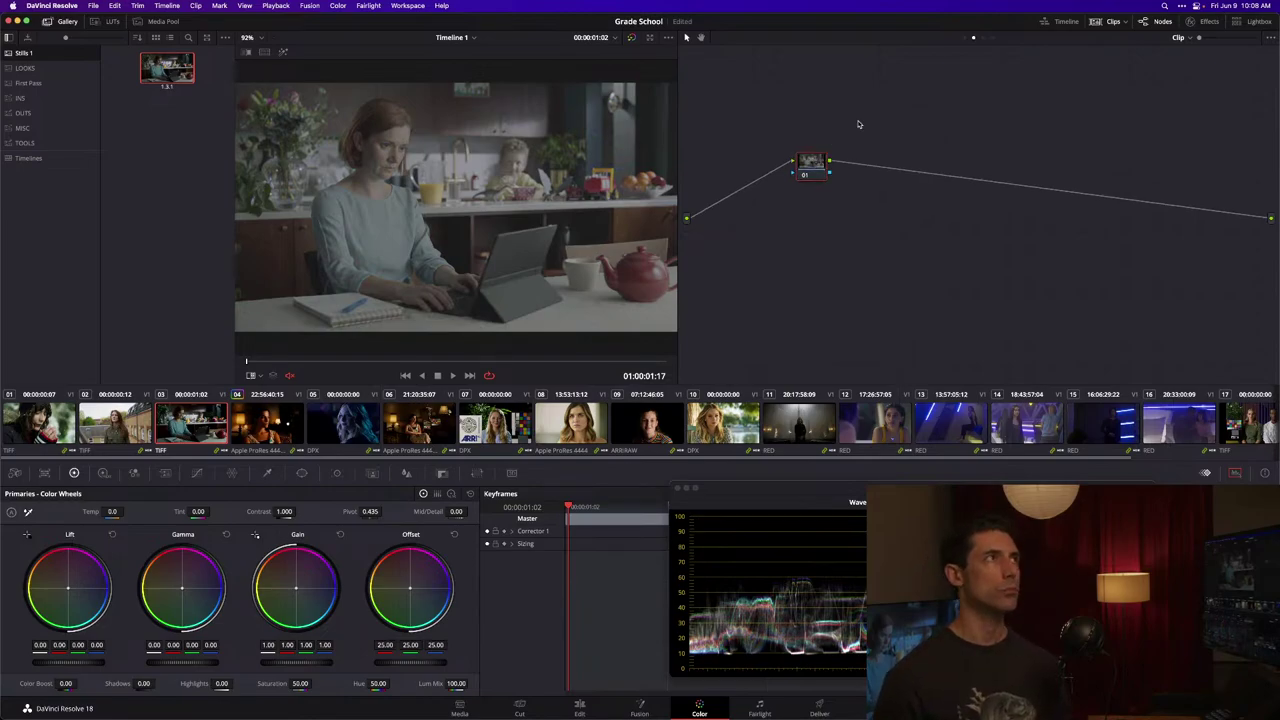
Step: Search the effects library for "tra" and apply Color Space Transform to node 01 and to a second serial node
{"action": "left_click", "coordinate": [1204, 22]}
{"action": "left_click", "coordinate": [1251, 38]}
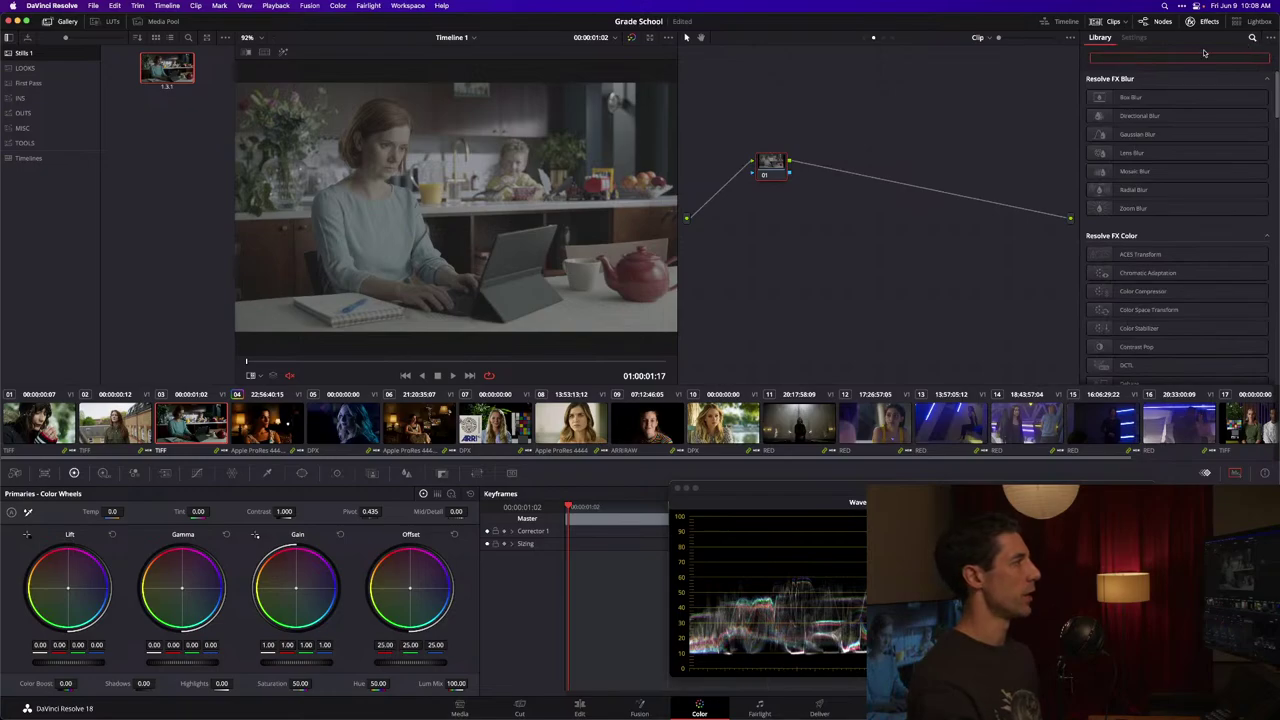
{"action": "key", "text": "super+Tab"}
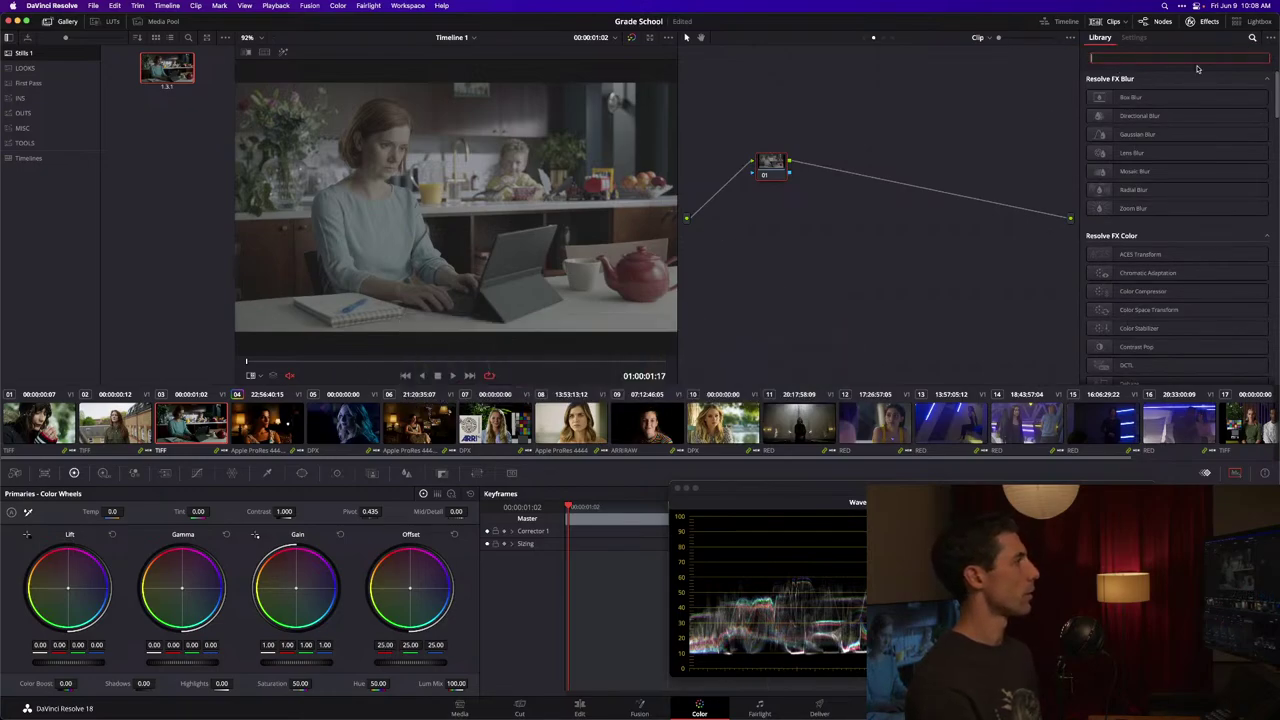
{"action": "type", "text": "tra"}
{"action": "left_click_drag", "start_coordinate": [1140, 117], "coordinate": [846, 160]}
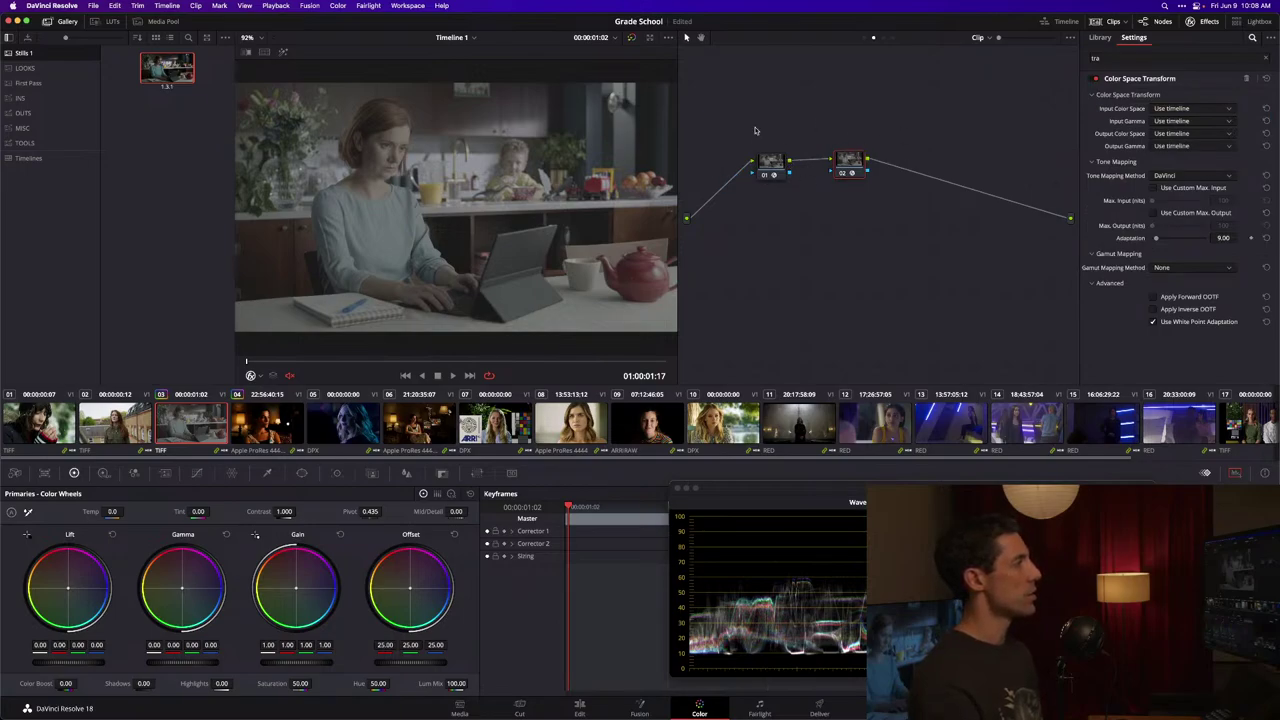
Step: Configure node 01's transform from ARRI Wide Gamut 3 / ARRI LogC3 to DaVinci Wide Gamut / DaVinci Intermediate, with tone mapping None
{"action": "left_click", "coordinate": [772, 163]}
{"action": "left_click", "coordinate": [1190, 108]}
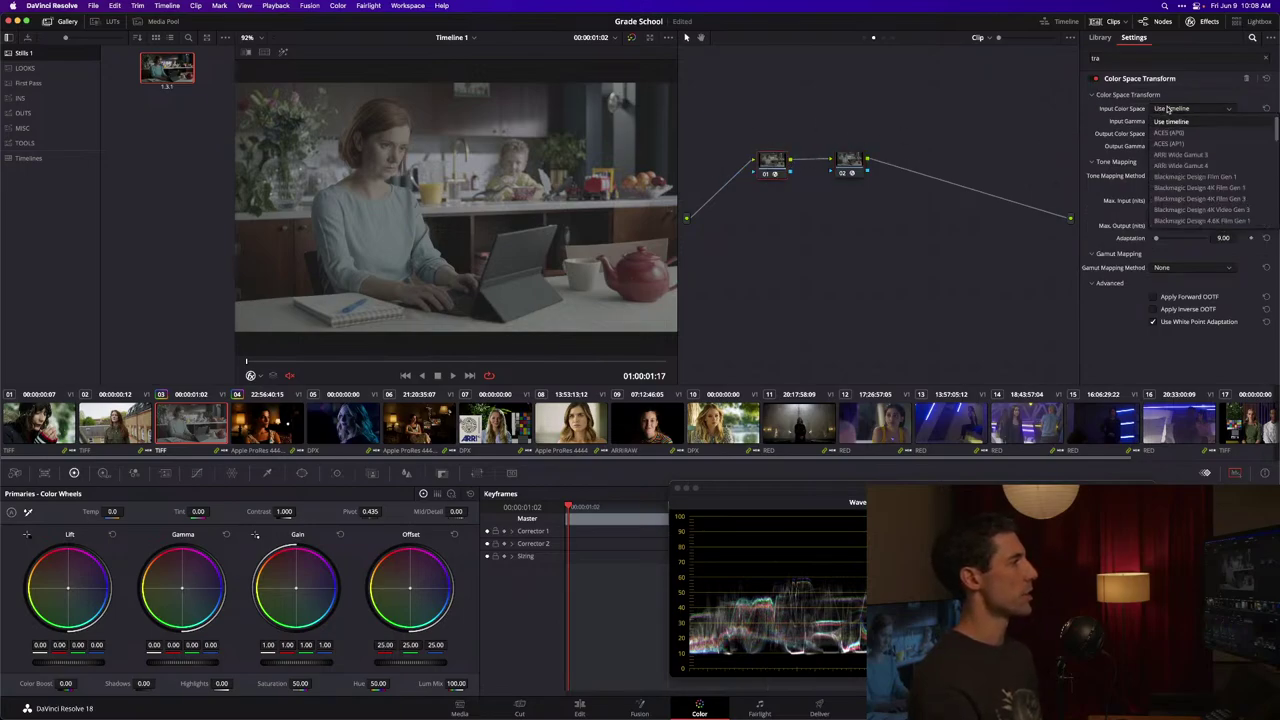
{"action": "left_click", "coordinate": [1201, 135]}
{"action": "left_click", "coordinate": [1192, 121]}
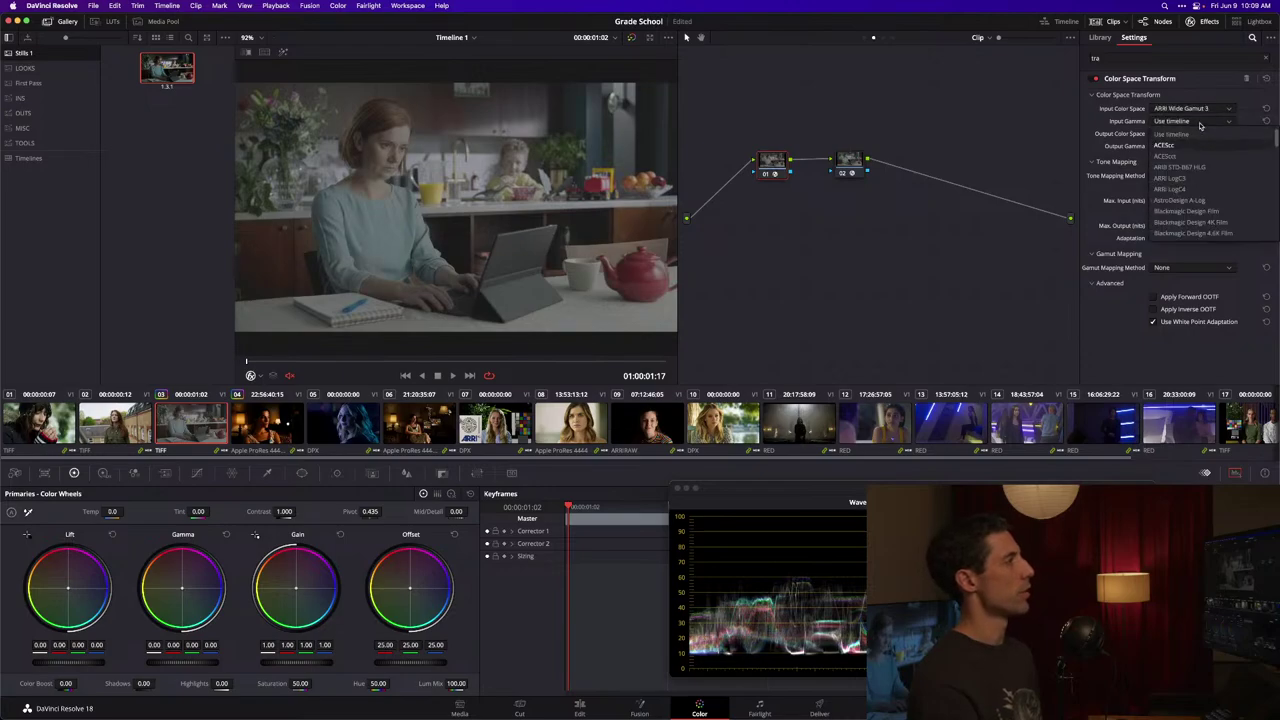
{"action": "left_click", "coordinate": [1180, 180]}
{"action": "left_click", "coordinate": [1190, 133]}
{"action": "left_click", "coordinate": [1183, 245]}
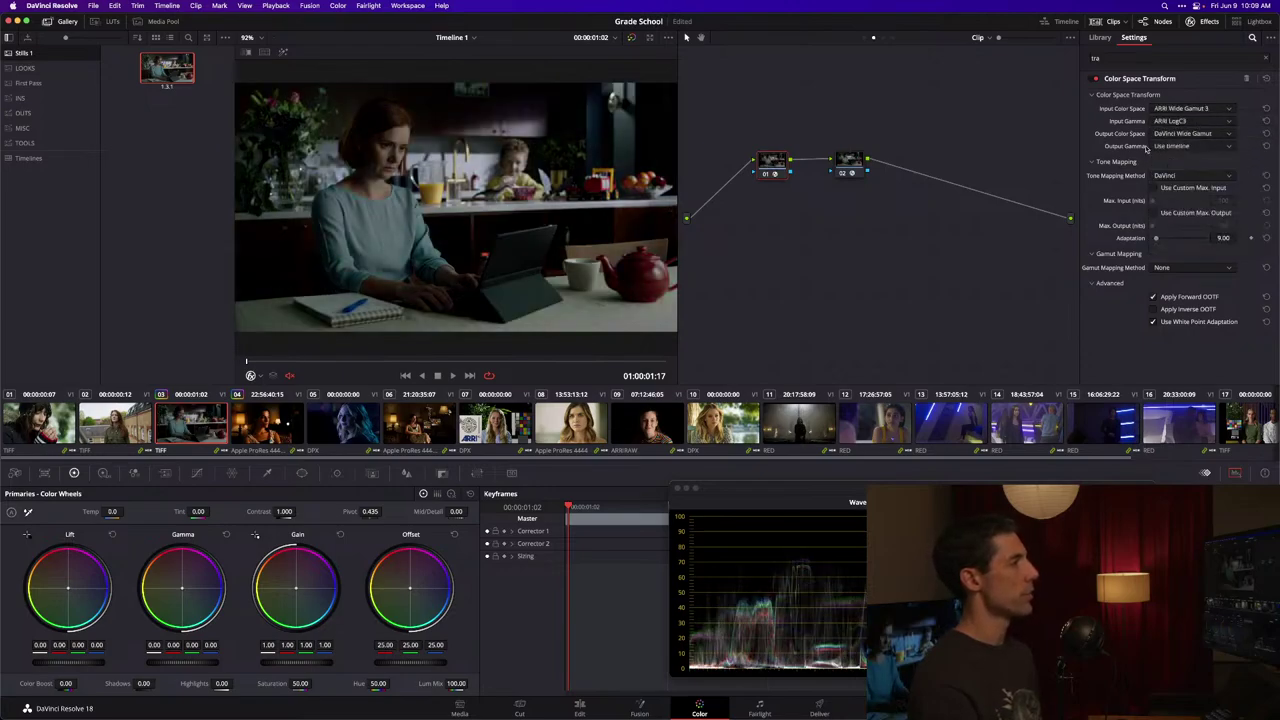
{"action": "left_click", "coordinate": [1165, 146]}
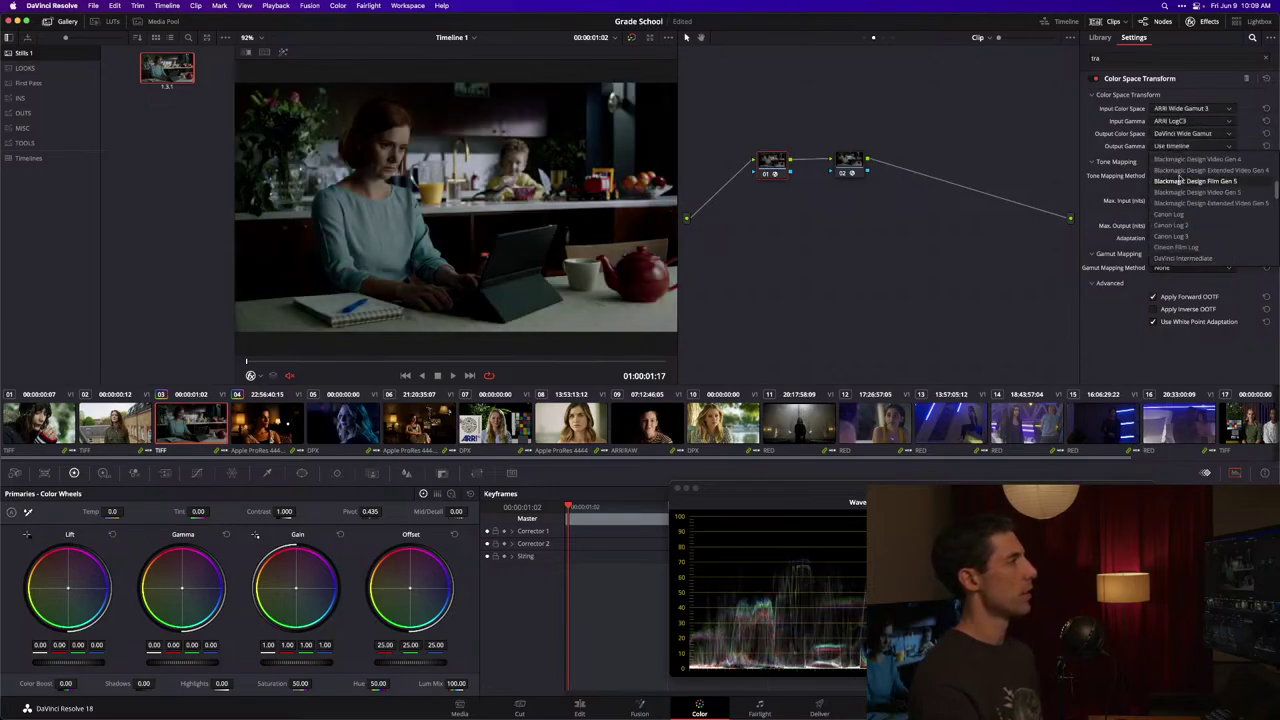
{"action": "left_click", "coordinate": [1195, 258]}
{"action": "left_click", "coordinate": [1192, 175]}
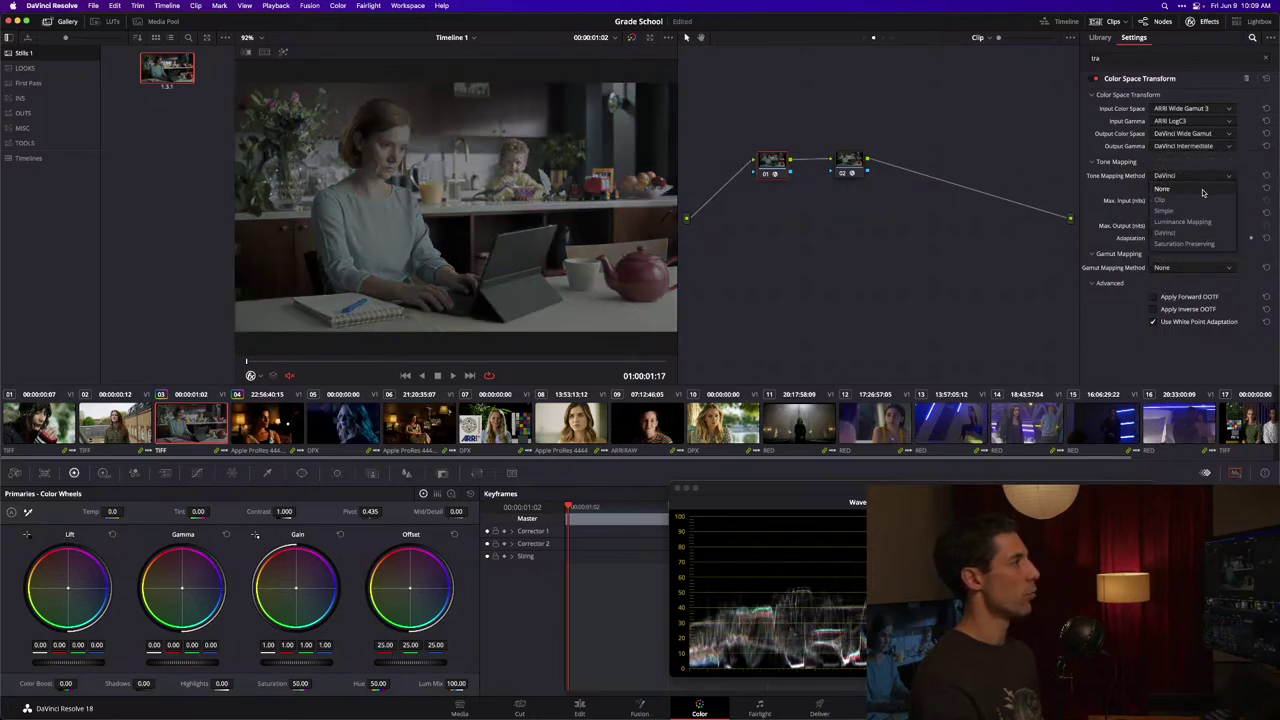
{"action": "left_click", "coordinate": [1170, 190]}
Step: Configure node 02's Color Space Transform from DaVinci Wide Gamut / DaVinci Intermediate to Rec.709 / Gamma 2.4
{"action": "left_click", "coordinate": [856, 158]}
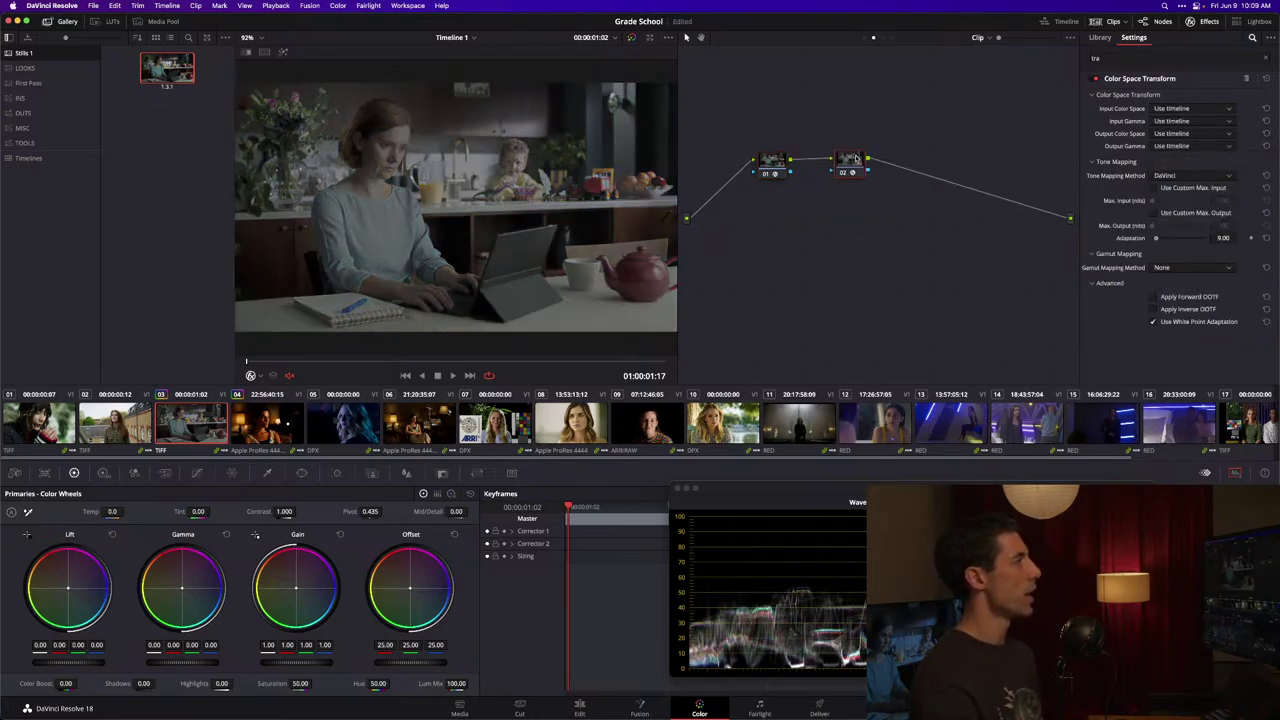
{"action": "left_click", "coordinate": [1192, 110]}
{"action": "scroll", "coordinate": [1200, 160], "scroll_direction": "down", "scroll_amount": 3}
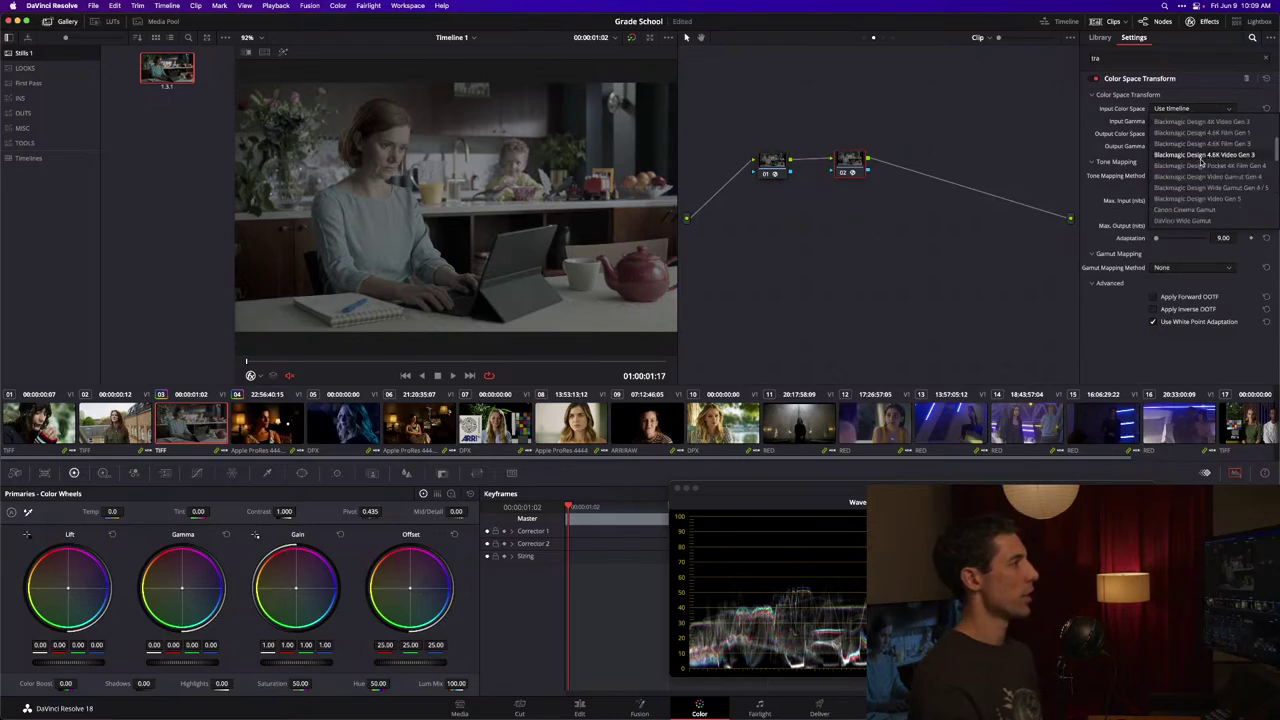
{"action": "left_click", "coordinate": [1185, 220]}
{"action": "left_click", "coordinate": [1192, 121]}
{"action": "scroll", "coordinate": [1196, 176], "scroll_direction": "down", "scroll_amount": 3}
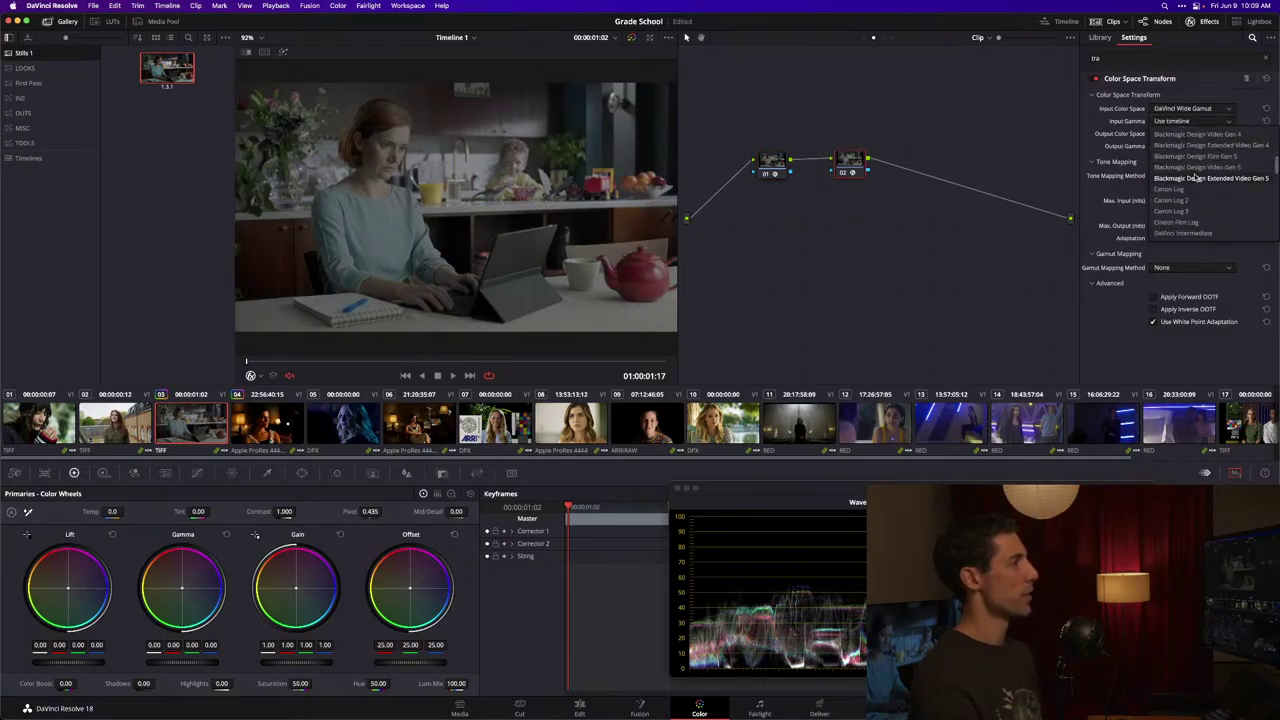
{"action": "left_click", "coordinate": [1183, 233]}
{"action": "left_click", "coordinate": [1180, 131]}
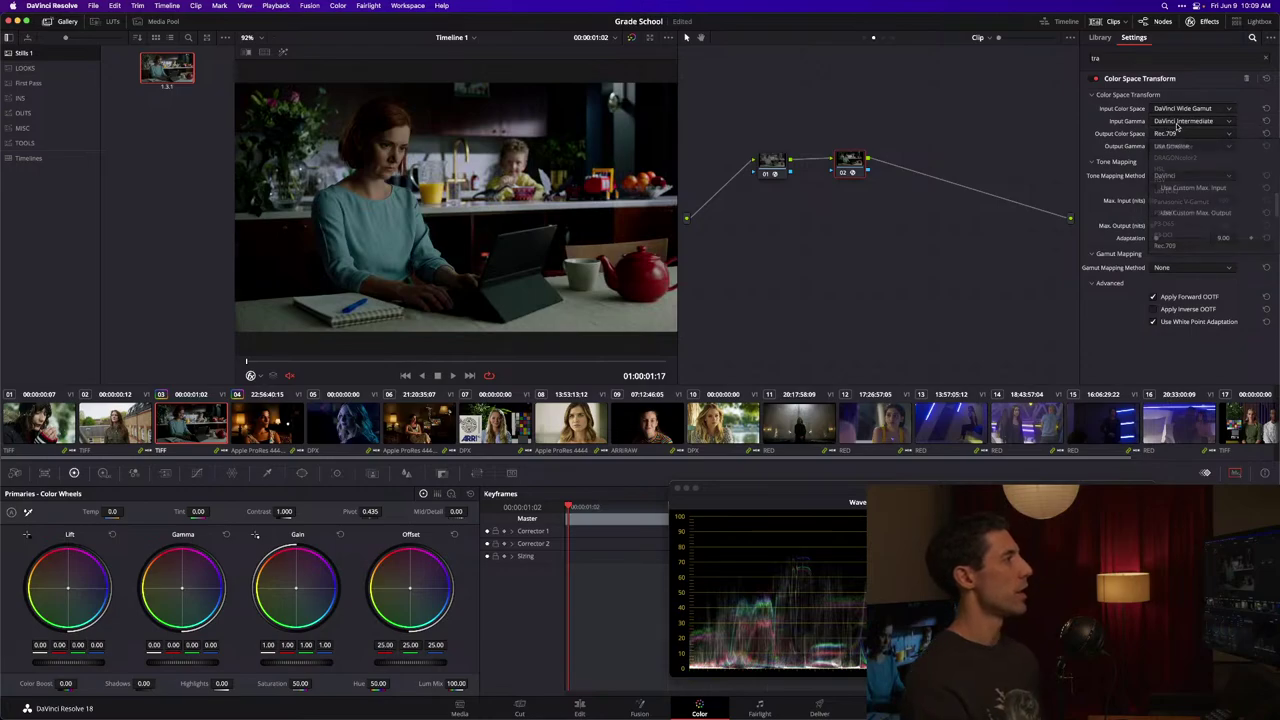
{"action": "left_click", "coordinate": [1178, 146]}
{"action": "left_click", "coordinate": [1185, 148]}
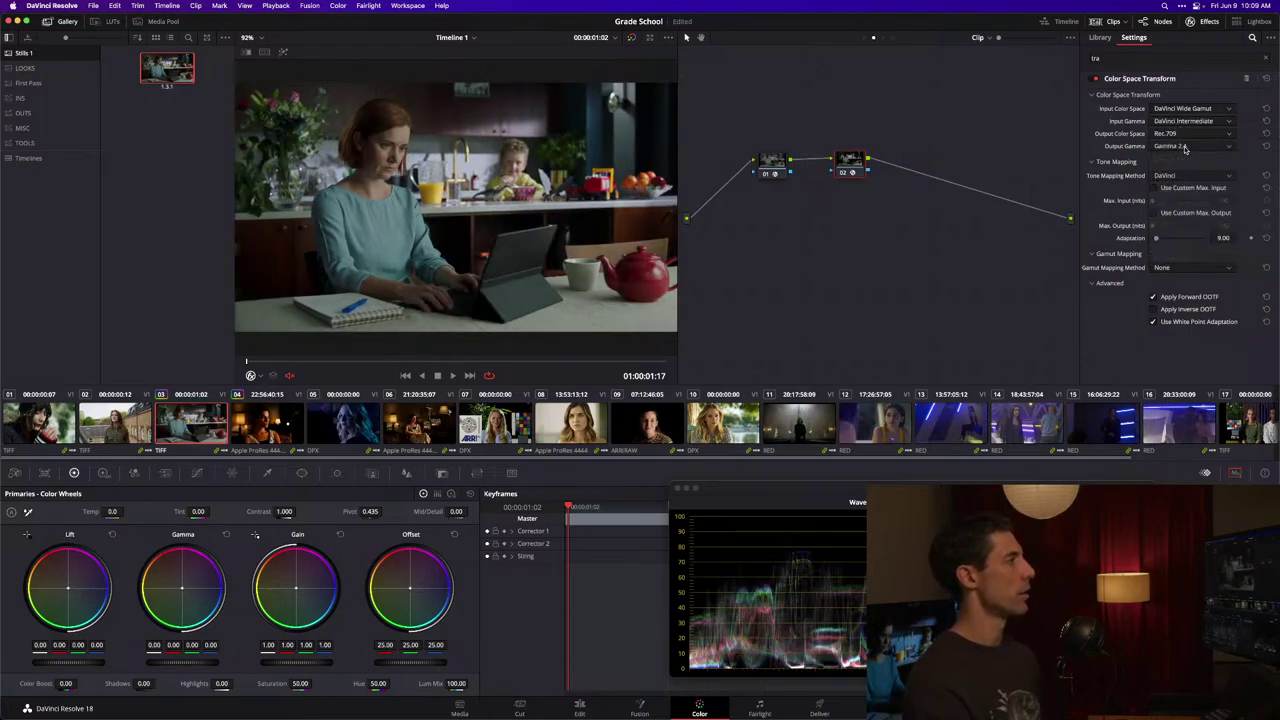
Step: Set node 02 to Luminance Mapping with custom max input 10000 and output 100 nits, and Saturation Compression gamut mapping
{"action": "left_click", "coordinate": [1190, 176]}
{"action": "left_click", "coordinate": [1175, 202]}
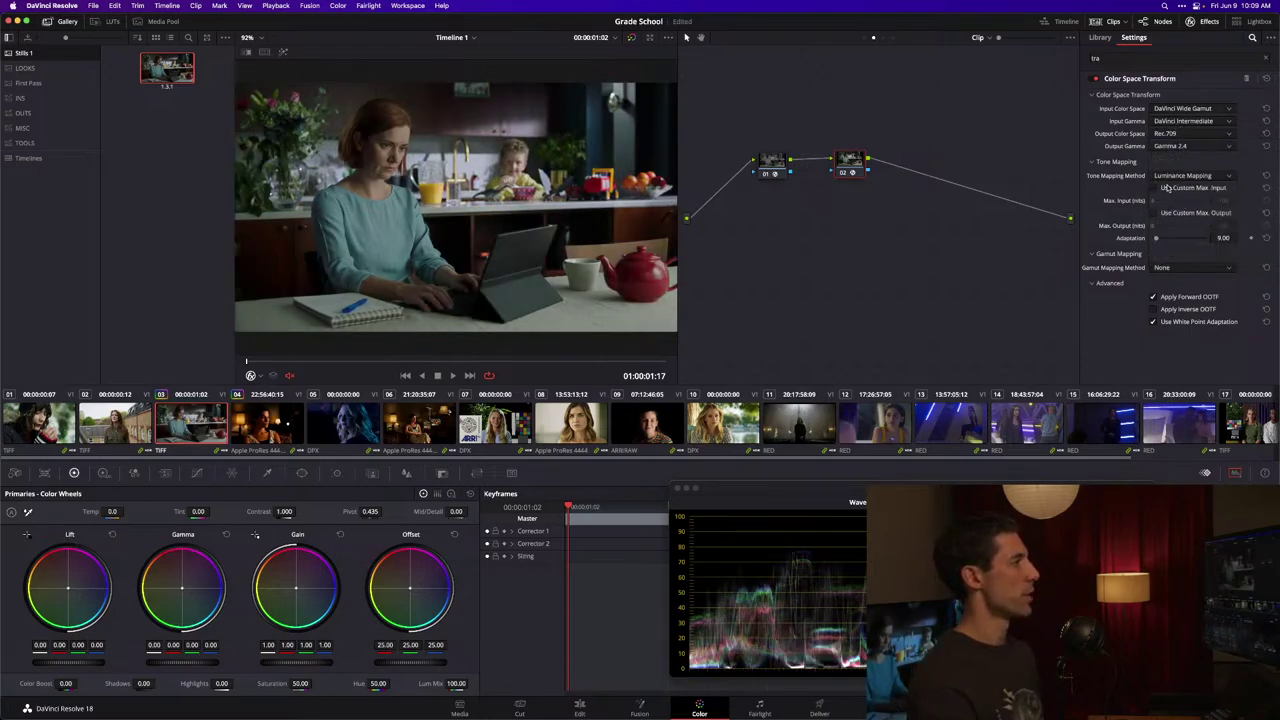
{"action": "left_click_drag", "start_coordinate": [1170, 203], "coordinate": [1208, 202]}
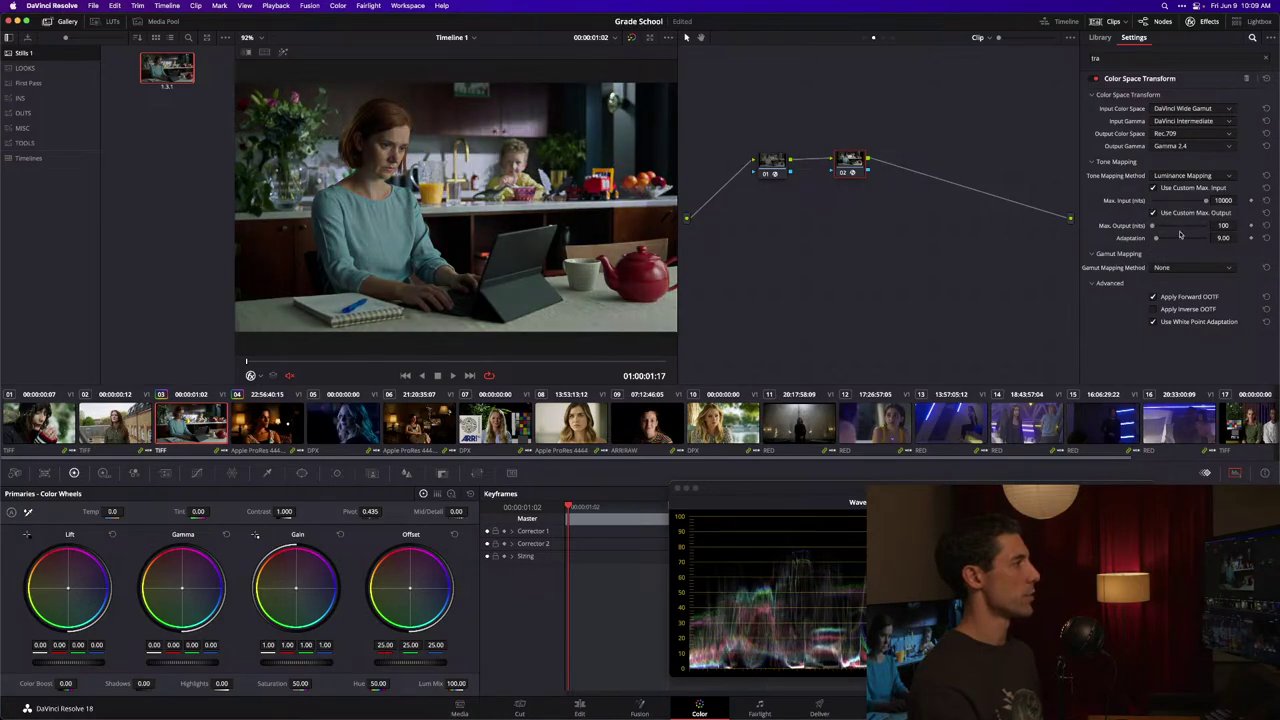
{"action": "left_click", "coordinate": [1175, 267]}
{"action": "left_click", "coordinate": [1186, 292]}
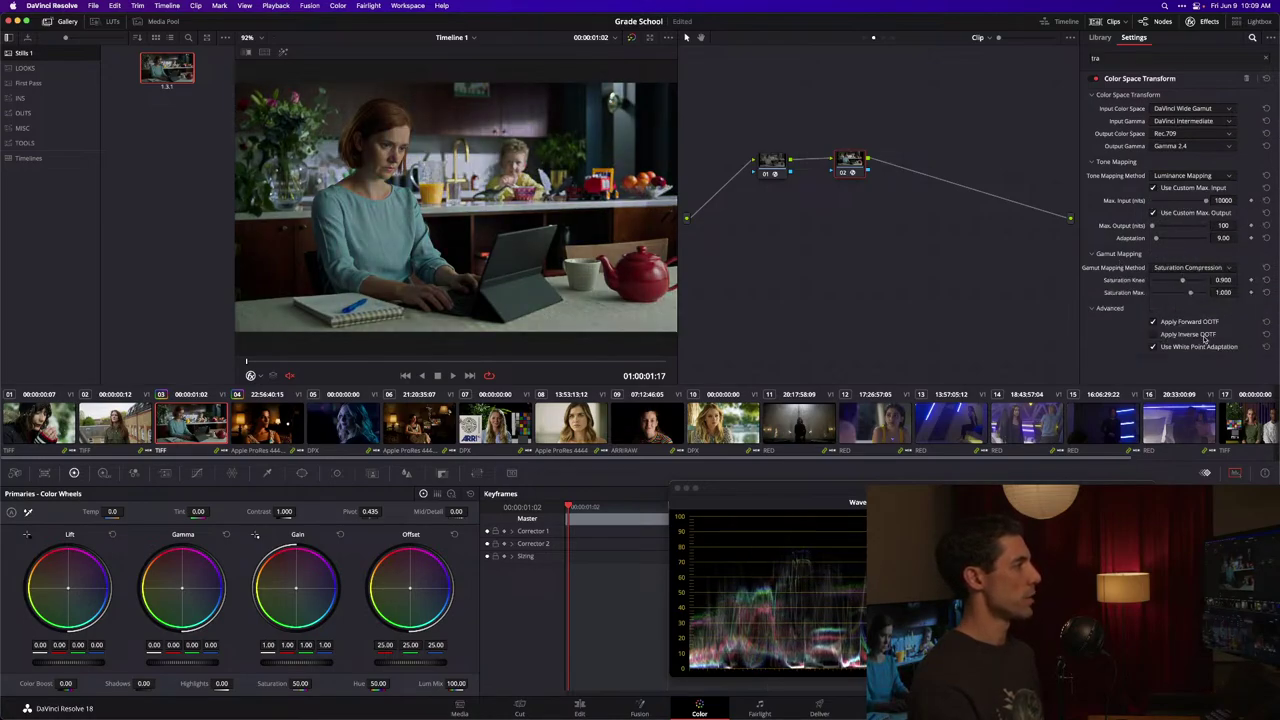
Step: Label the second Color Space Transform node "->709" and move it to the end of the node graph near the output
{"action": "right_click", "coordinate": [860, 170]}
{"action": "key", "text": "Escape"}
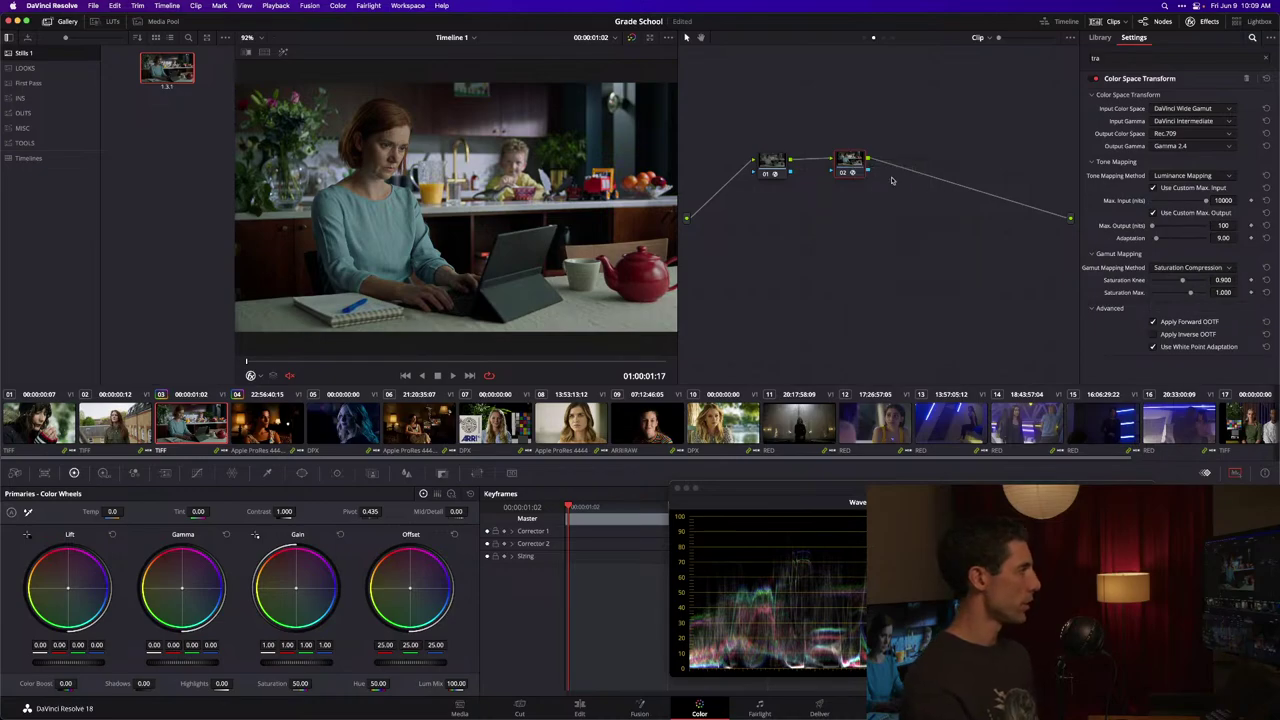
{"action": "right_click", "coordinate": [849, 166]}
{"action": "key", "text": "Escape"}
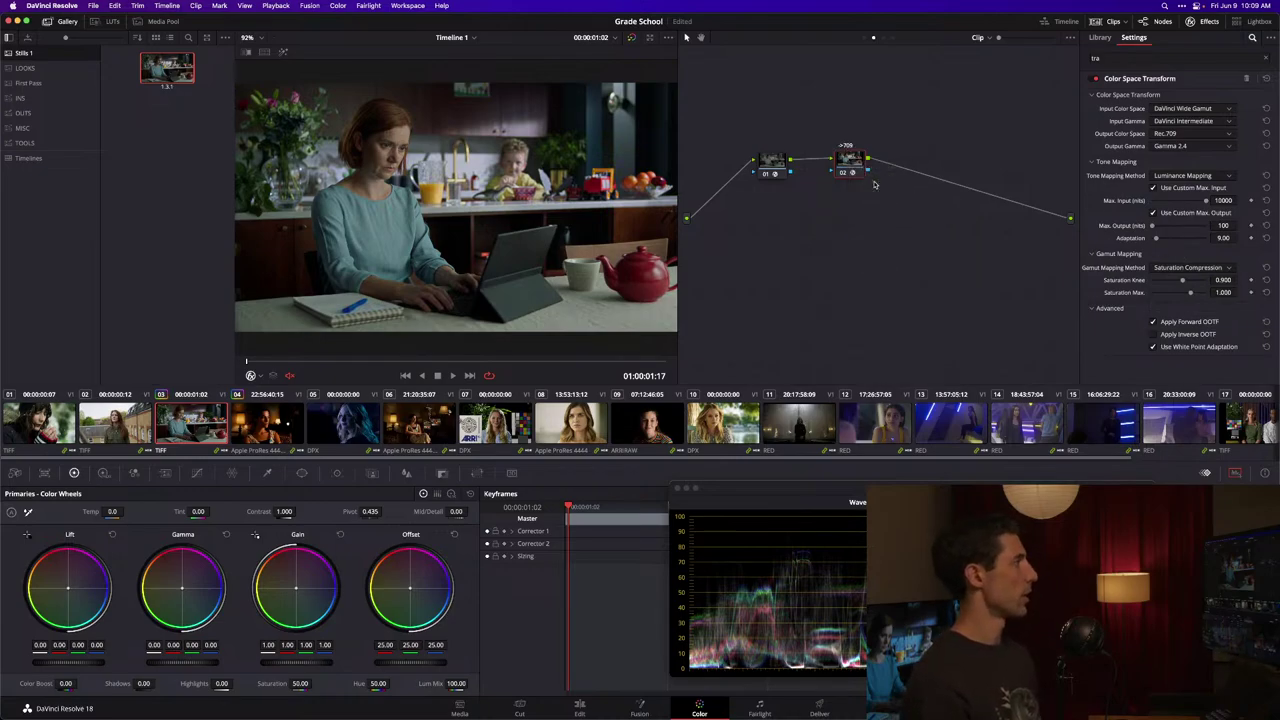
{"action": "left_click_drag", "start_coordinate": [847, 162], "coordinate": [1003, 162]}
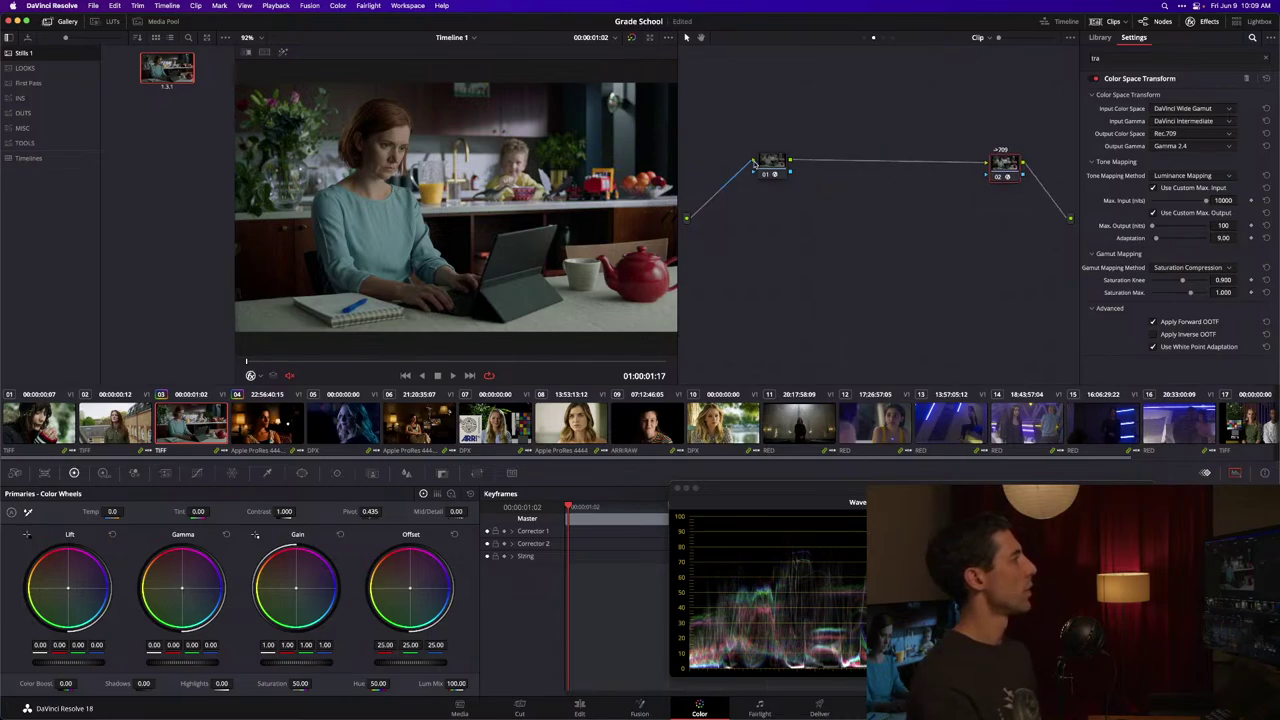
Step: Label the first Color Space Transform node "IN" and shift it slightly downward in the graph
{"action": "right_click", "coordinate": [771, 164]}
{"action": "left_click", "coordinate": [792, 183]}
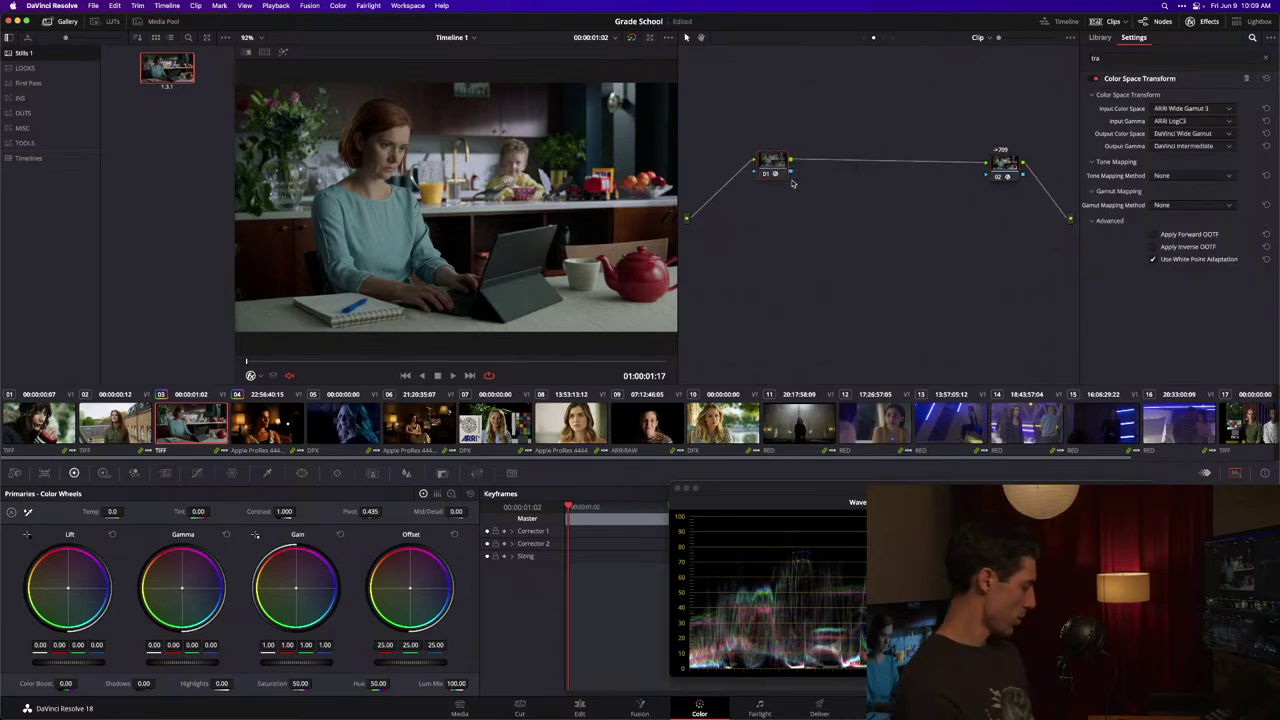
{"action": "type", "text": "IN"}
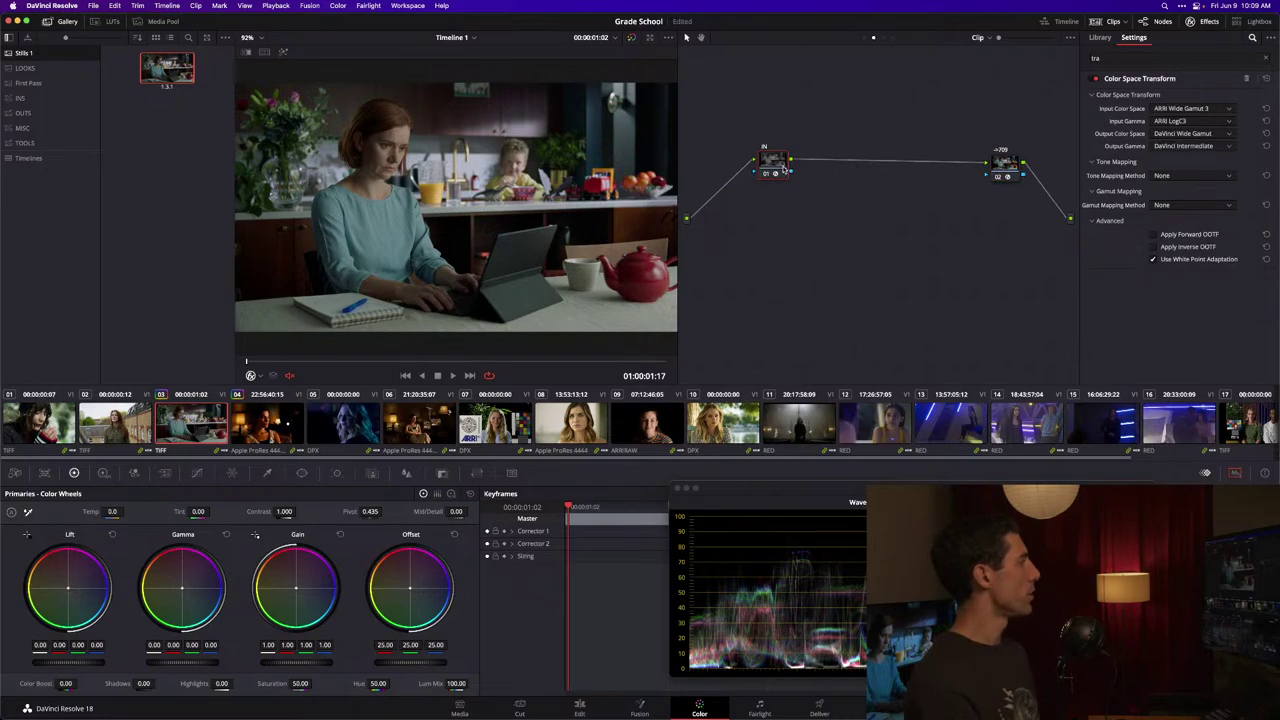
{"action": "left_click_drag", "start_coordinate": [784, 170], "coordinate": [784, 177]}
Step: View the Generate LUT size options for the kitchen clip, and bring the waveform scope back on screen
{"action": "right_click", "coordinate": [180, 430]}
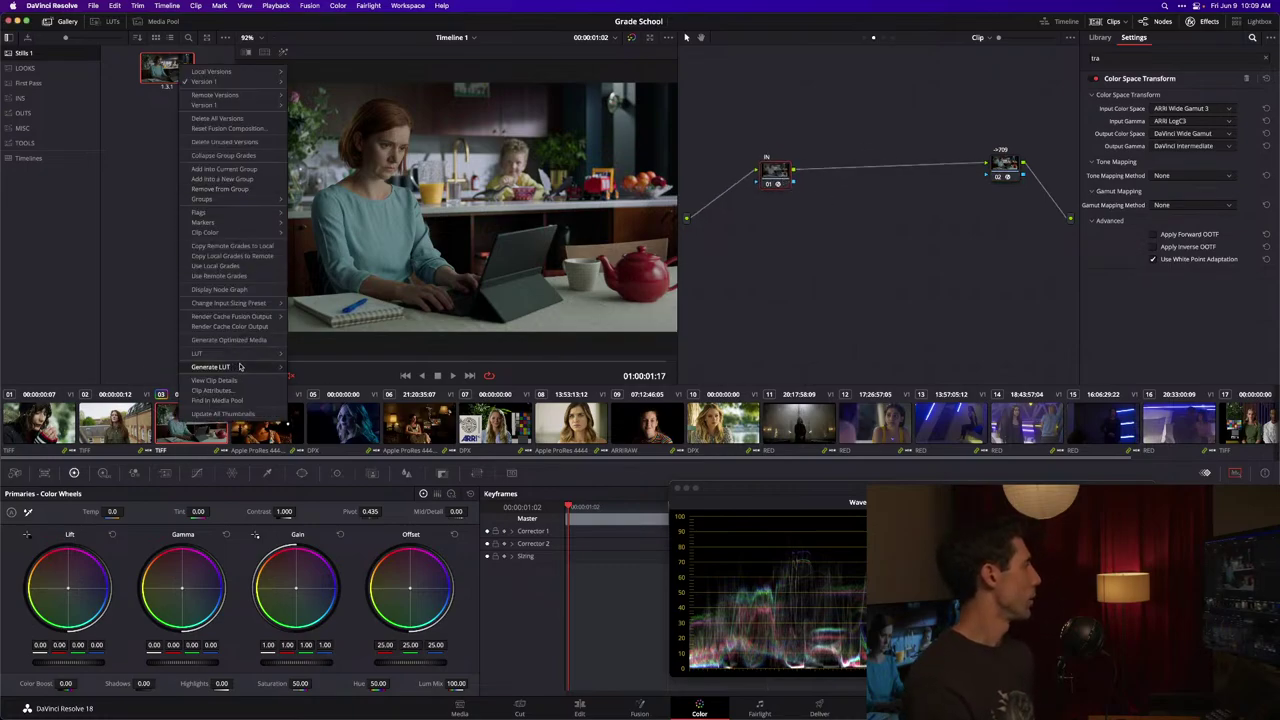
{"action": "mouse_move", "coordinate": [240, 367]}
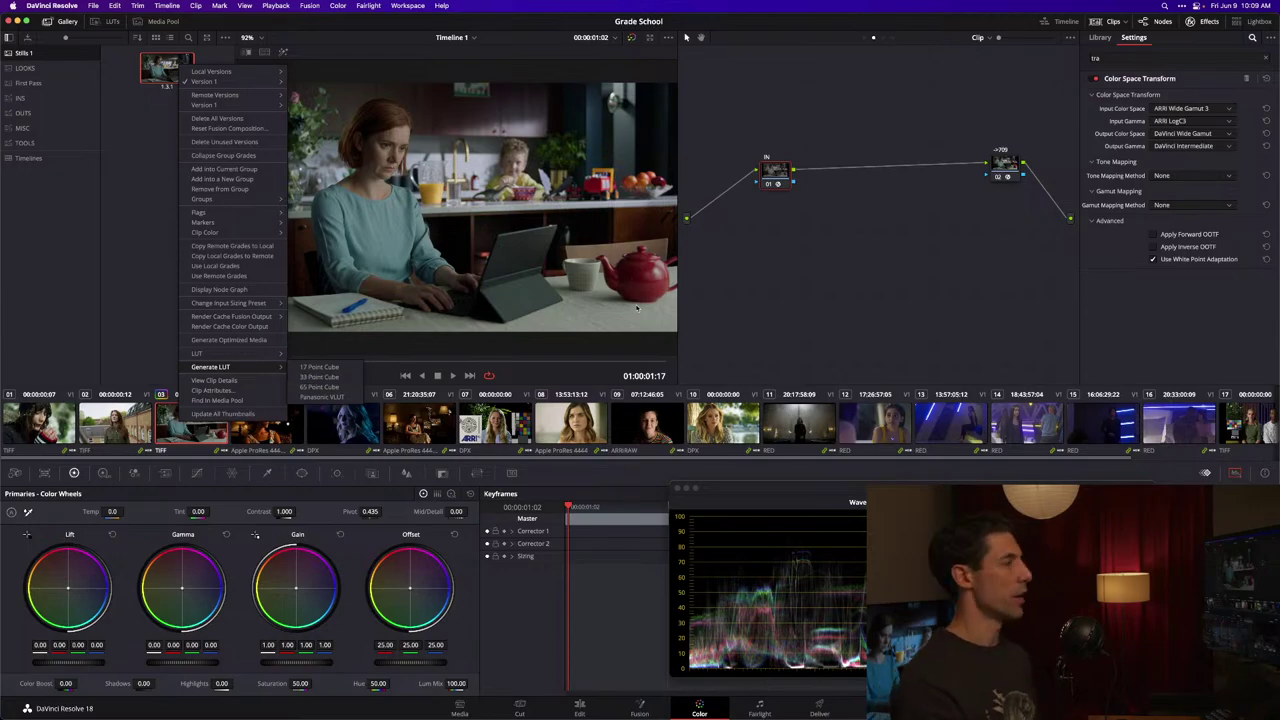
{"action": "key", "text": "super+Tab"}
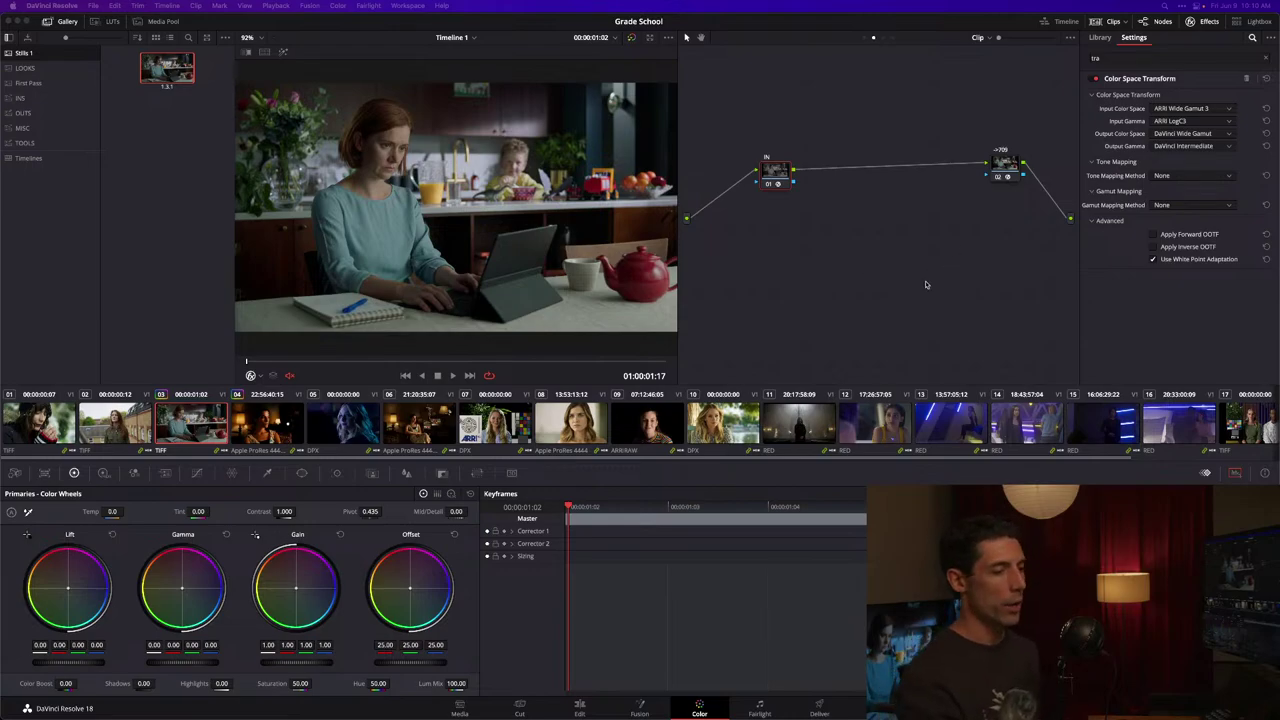
{"action": "key", "text": "super+shift+w"}
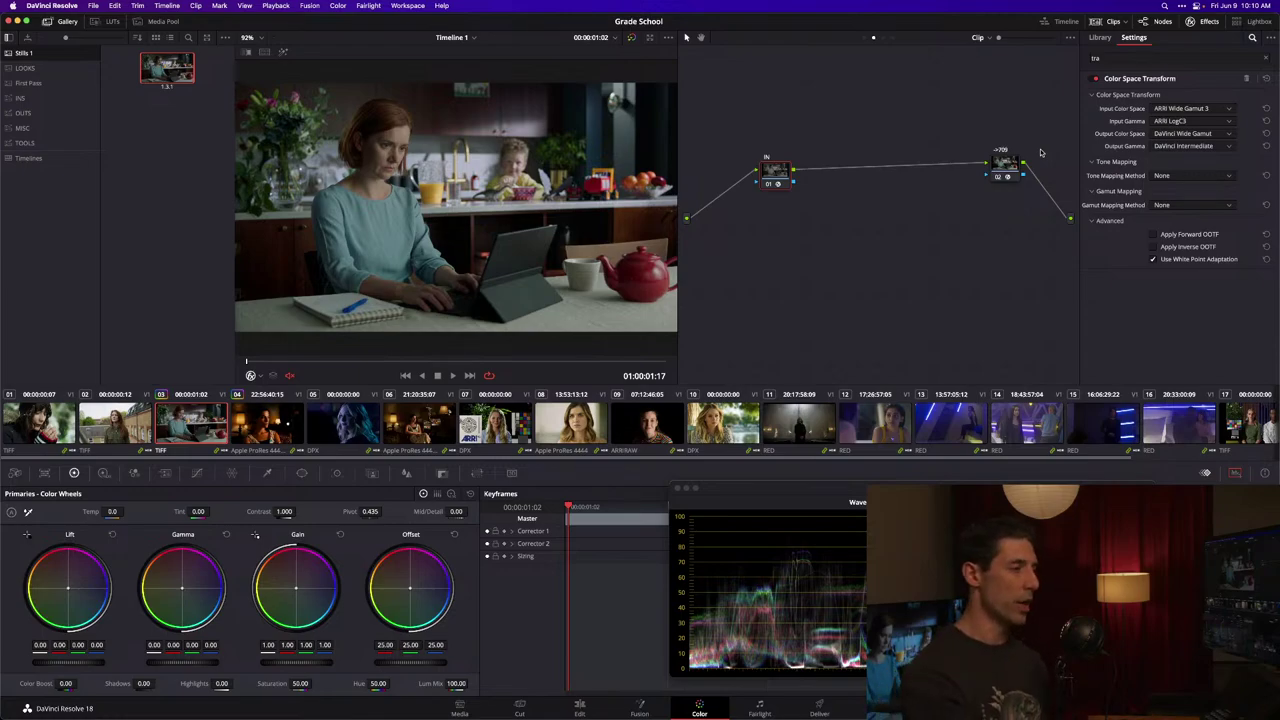
Step: Shift the IN node slightly toward the graph's source and insert a new serial node before the ->709 node
{"action": "left_click_drag", "start_coordinate": [778, 193], "coordinate": [762, 195]}
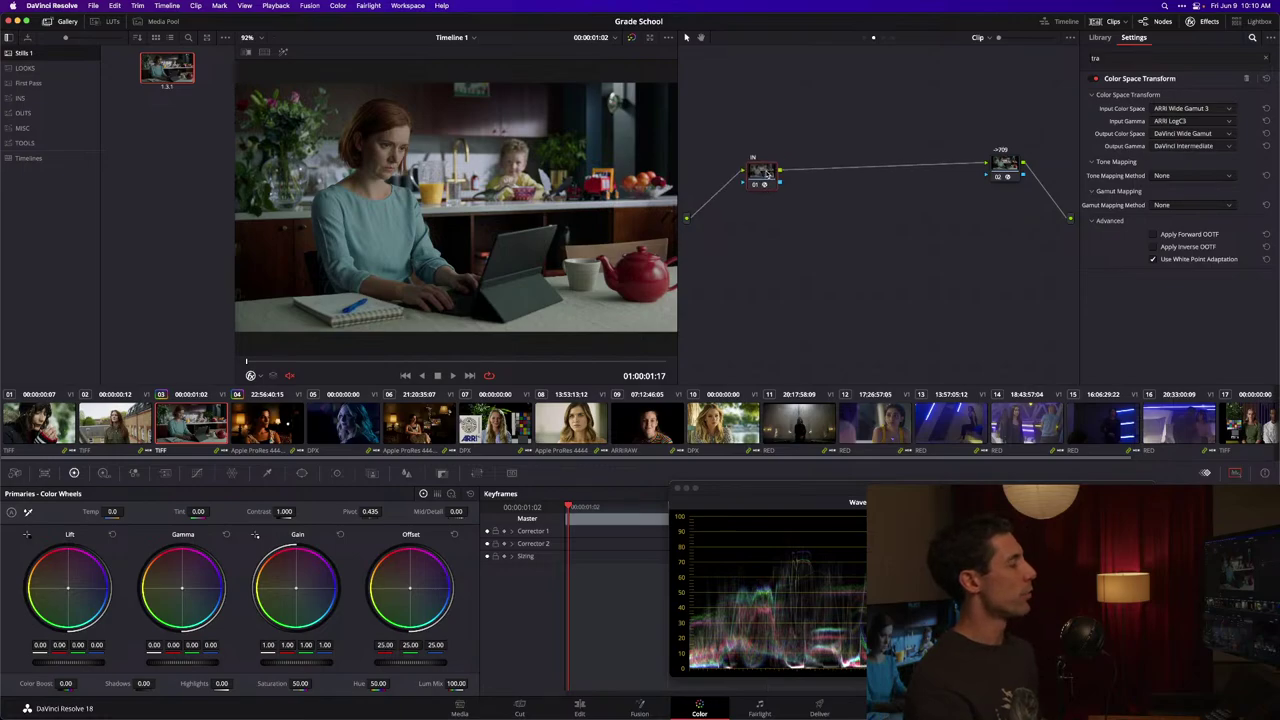
{"action": "left_click", "coordinate": [1005, 174]}
{"action": "key", "text": "alt+s"}
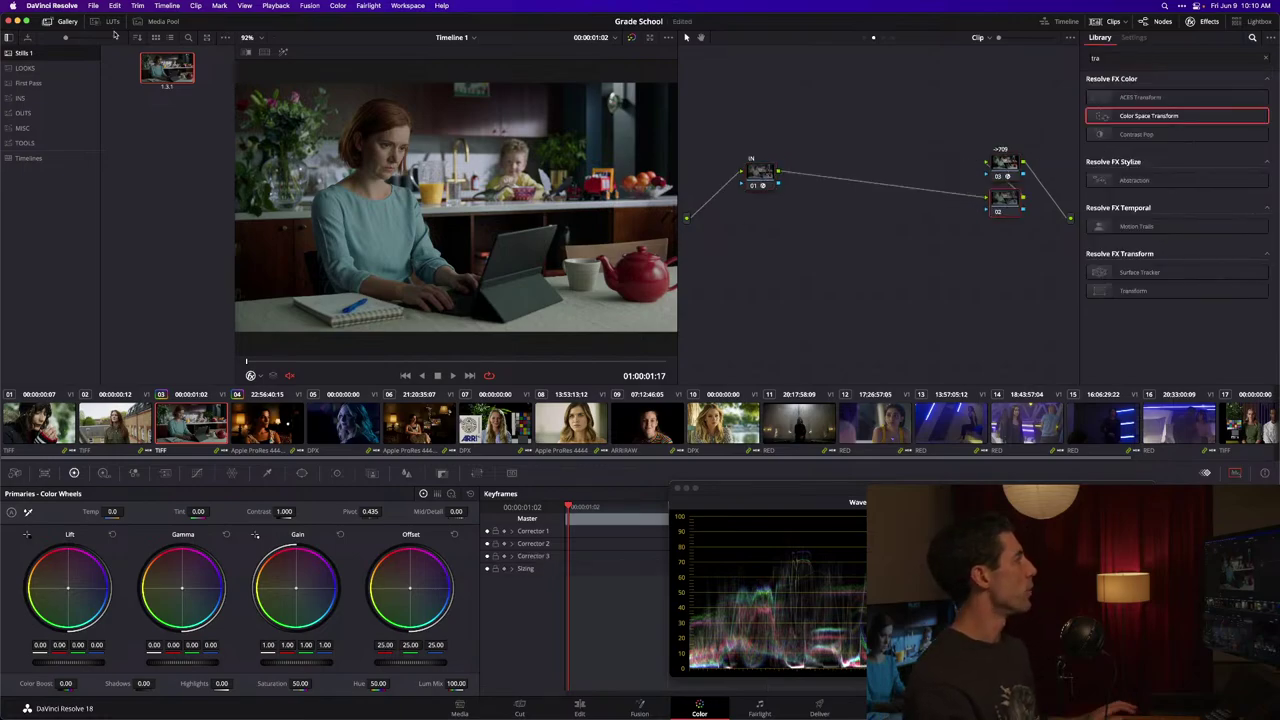
Step: Apply the Nelvana LUT from the Voyager Essentials Pack to the new node
{"action": "left_click", "coordinate": [112, 21]}
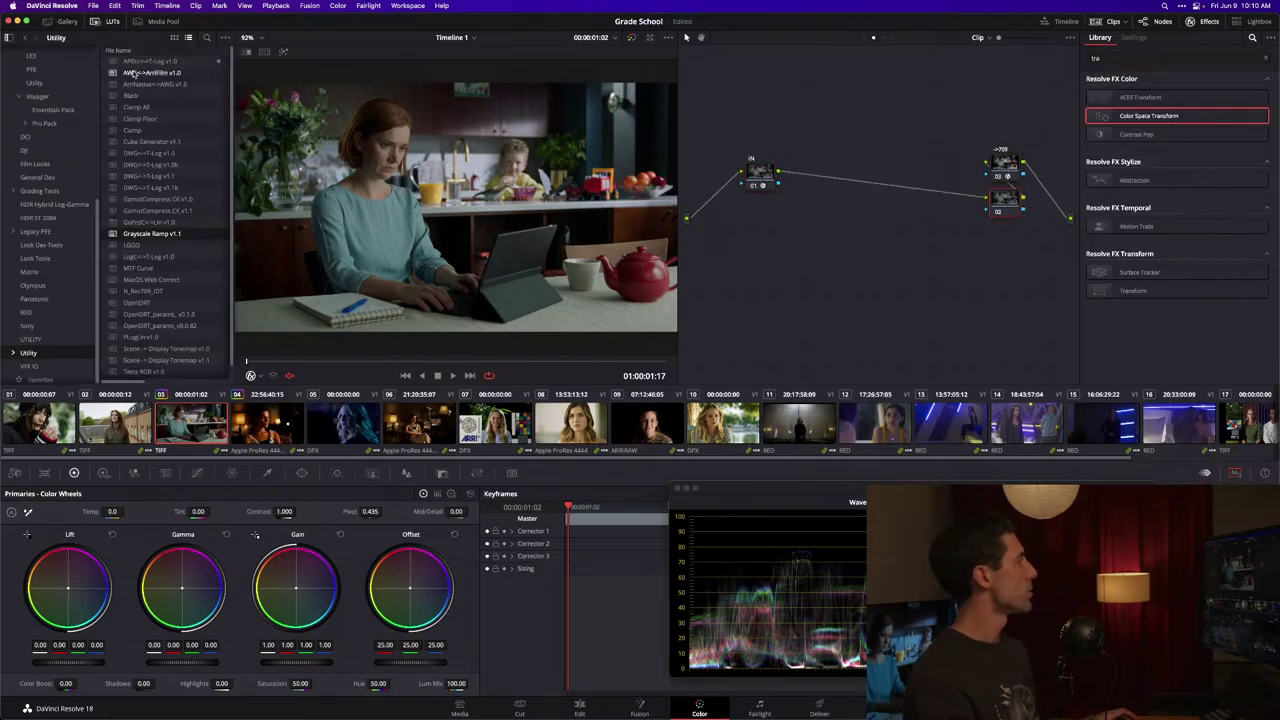
{"action": "scroll", "coordinate": [45, 150], "scroll_direction": "up", "scroll_amount": 2}
{"action": "left_click", "coordinate": [62, 160]}
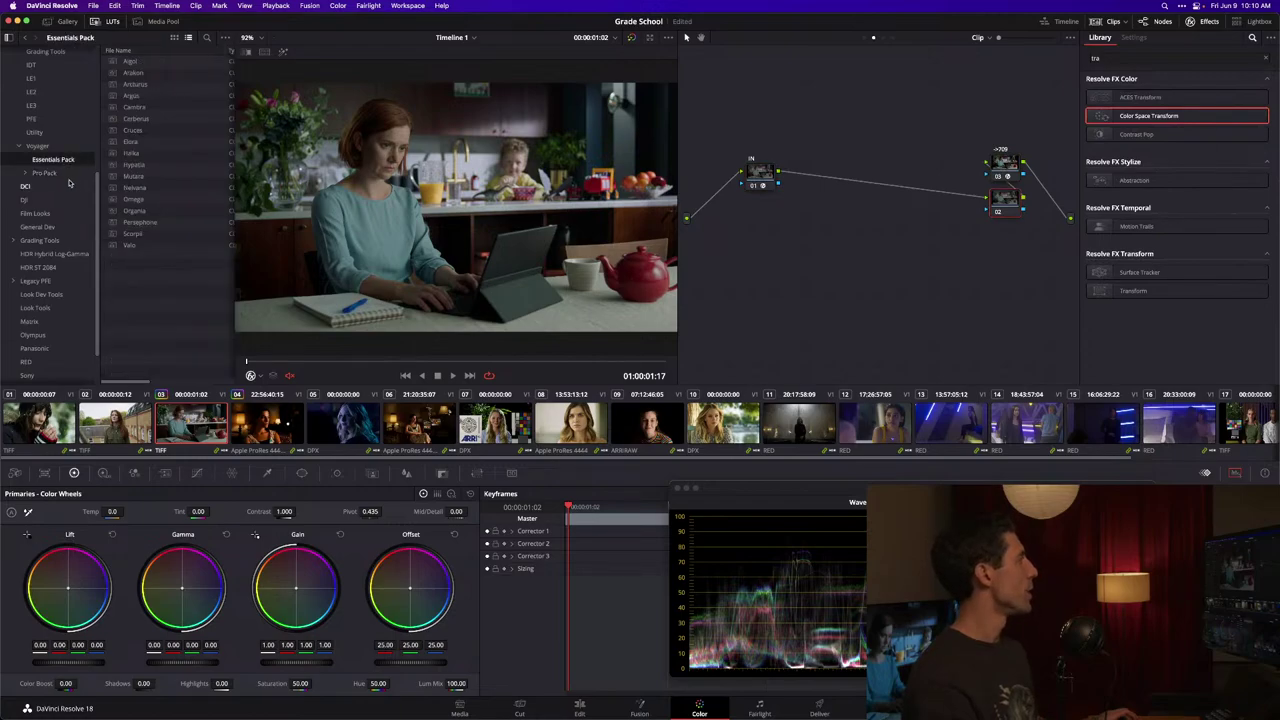
{"action": "double_click", "coordinate": [146, 187]}
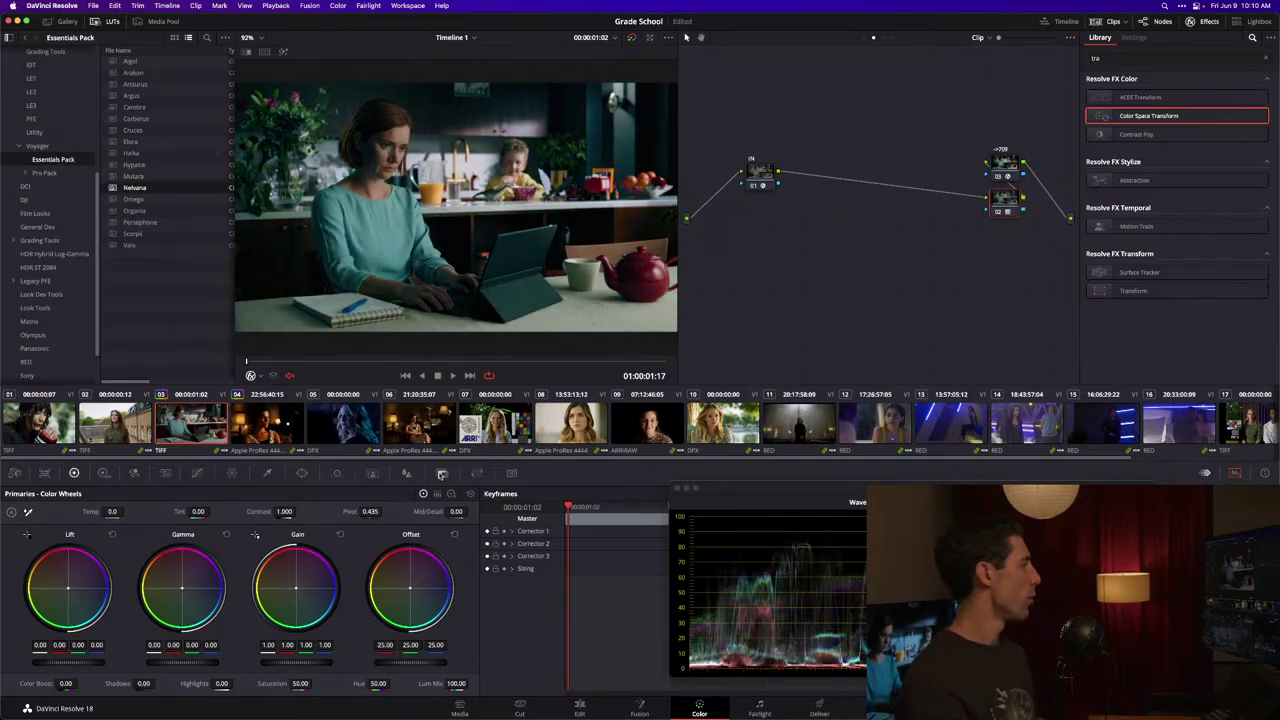
Step: Set the LUT node's key output gain to 0.5 and line the node up just before ->709
{"action": "left_click", "coordinate": [441, 473]}
{"action": "double_click", "coordinate": [368, 595]}
{"action": "type", "text": "0.5"}
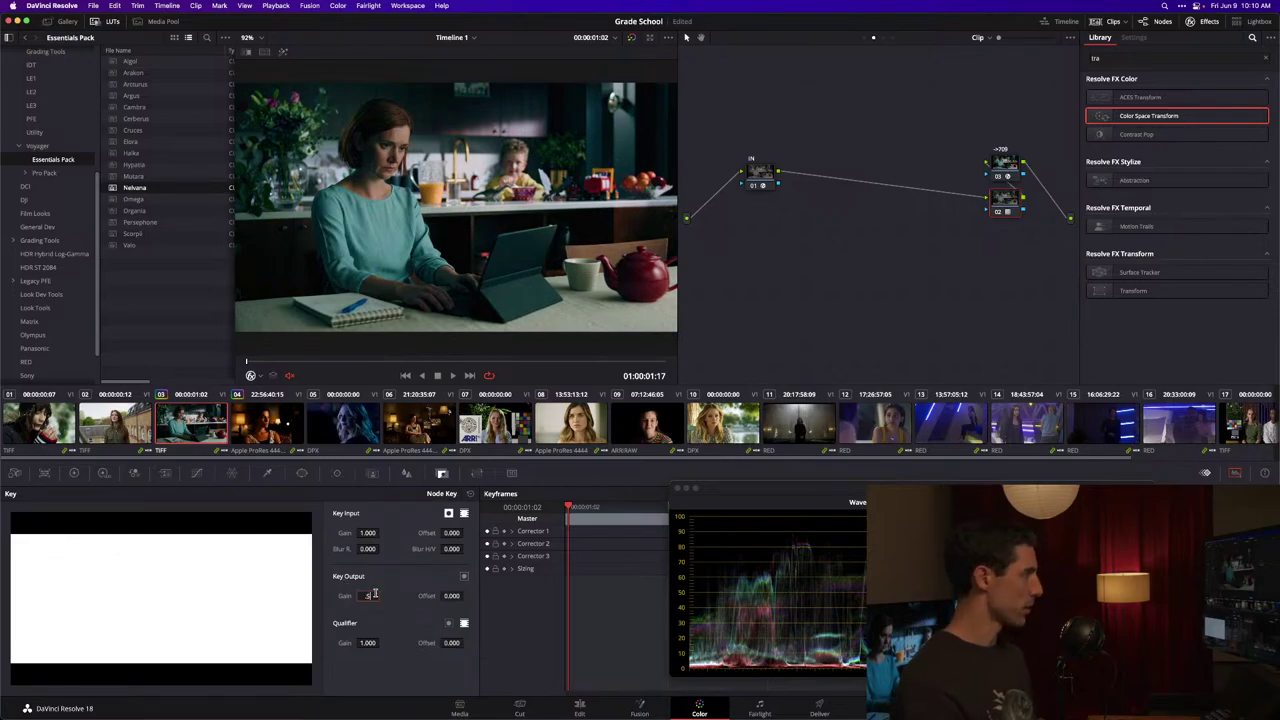
{"action": "key", "text": "Return"}
{"action": "left_click_drag", "start_coordinate": [1015, 205], "coordinate": [932, 166]}
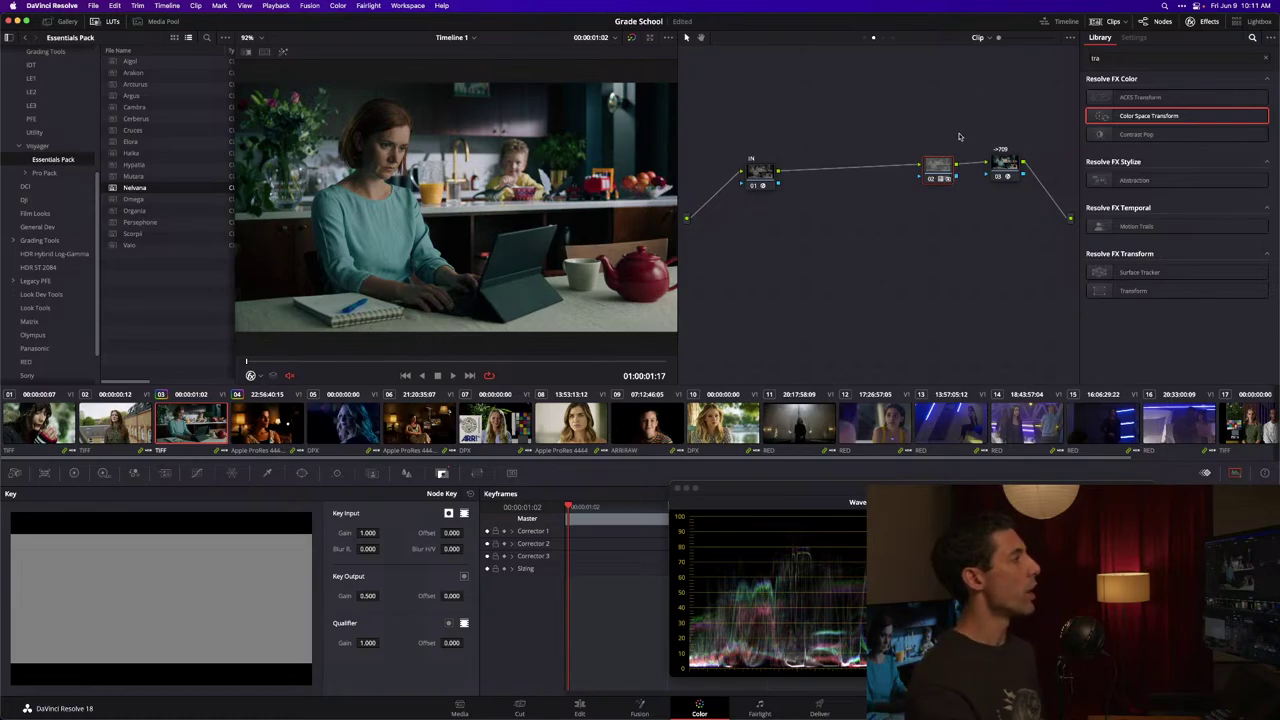
Step: Insert a serial grading node before the LUT node and line it up between IN and the LUT node
{"action": "key", "text": "shift+s"}
{"action": "left_click_drag", "start_coordinate": [866, 180], "coordinate": [866, 132]}
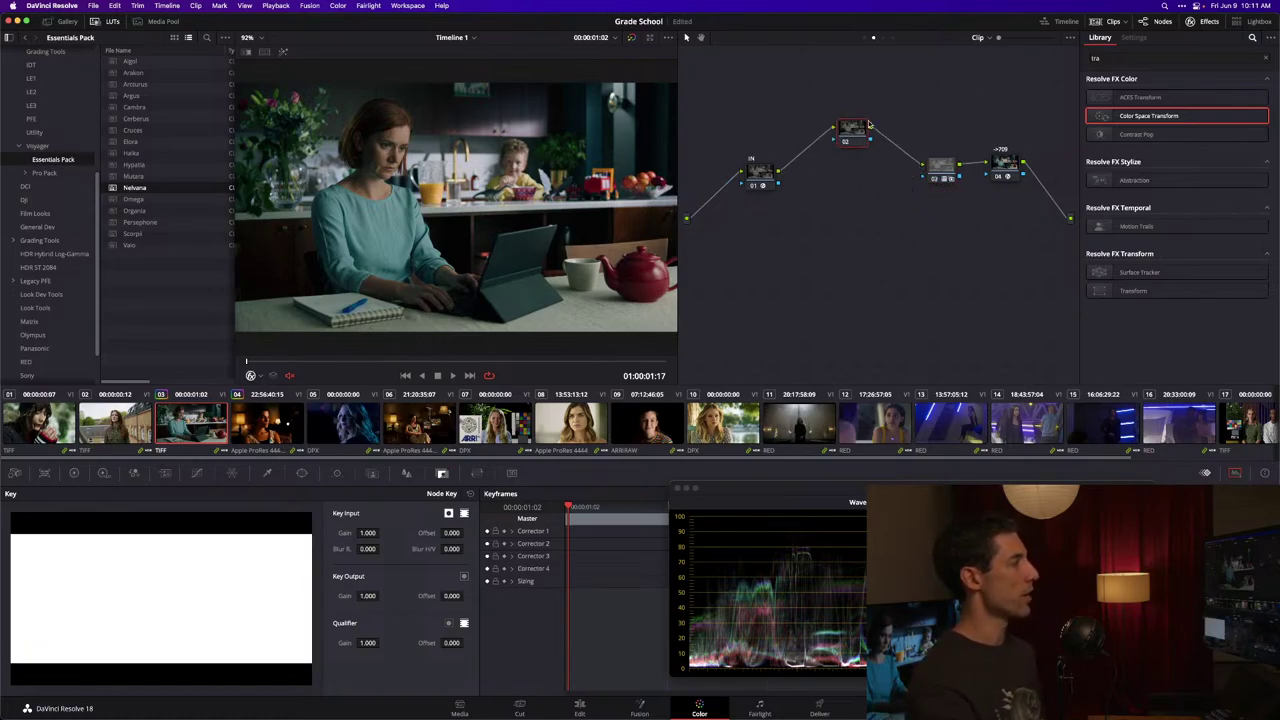
{"action": "left_click", "coordinate": [1010, 163]}
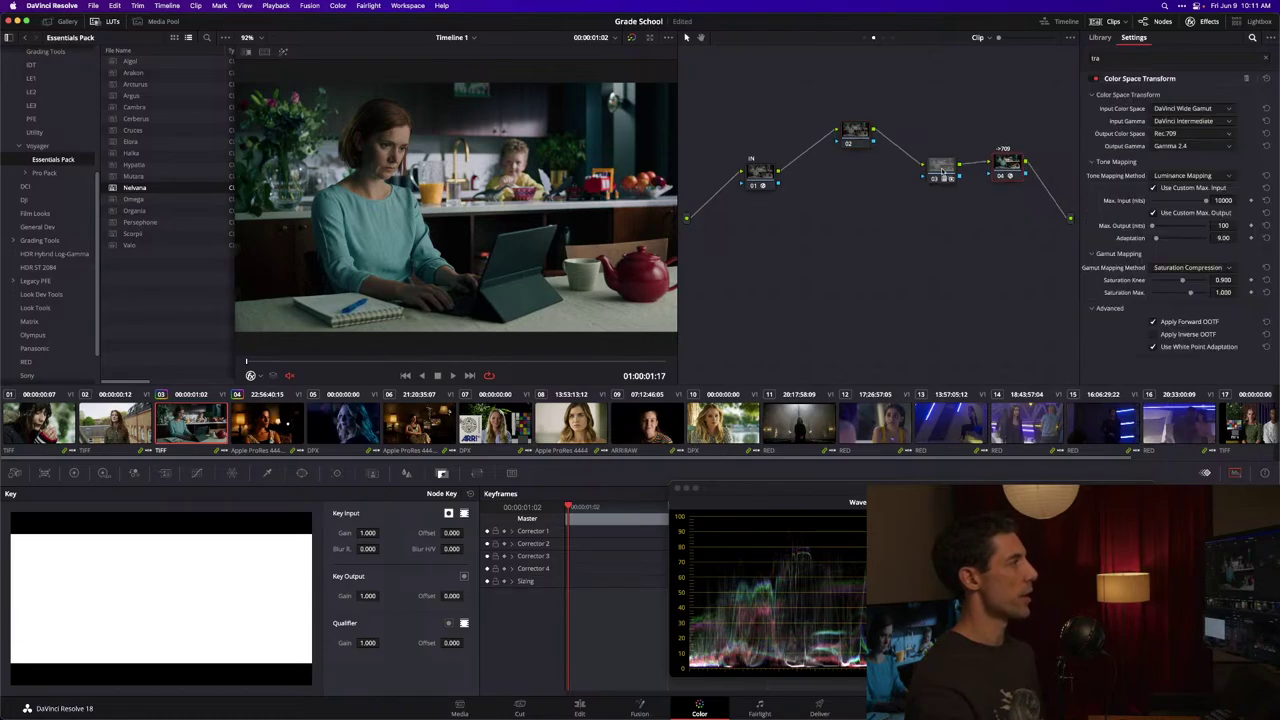
{"action": "left_click_drag", "start_coordinate": [856, 133], "coordinate": [880, 170]}
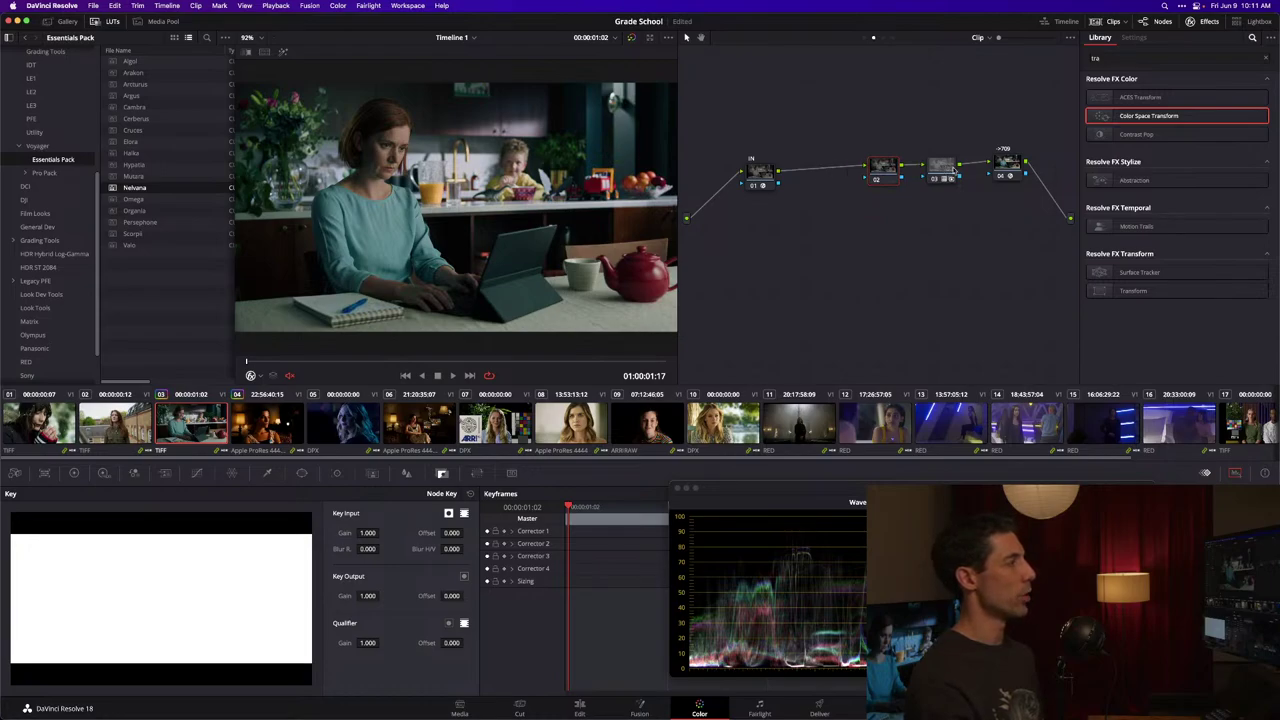
{"action": "left_click_drag", "start_coordinate": [890, 170], "coordinate": [906, 179]}
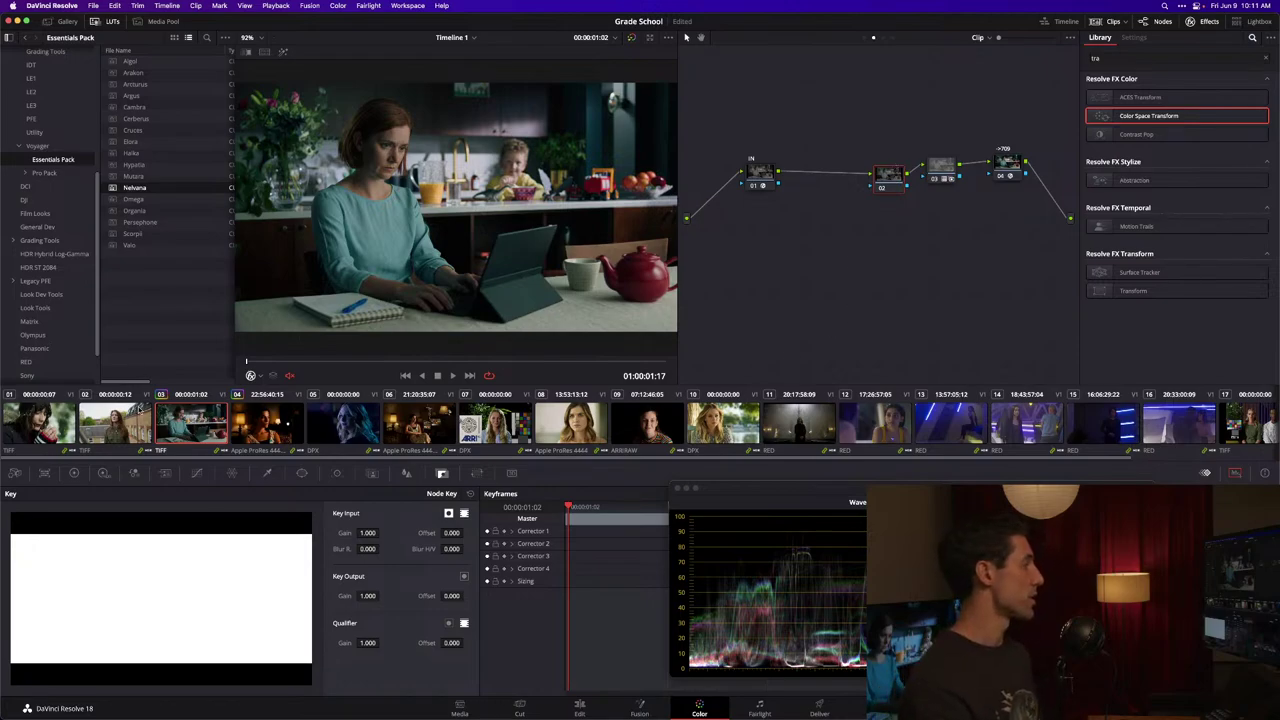
Step: Try a global HDR exposure of -1.00 on the grading node before the LUT, and remove that adjustment
{"action": "left_click", "coordinate": [104, 474]}
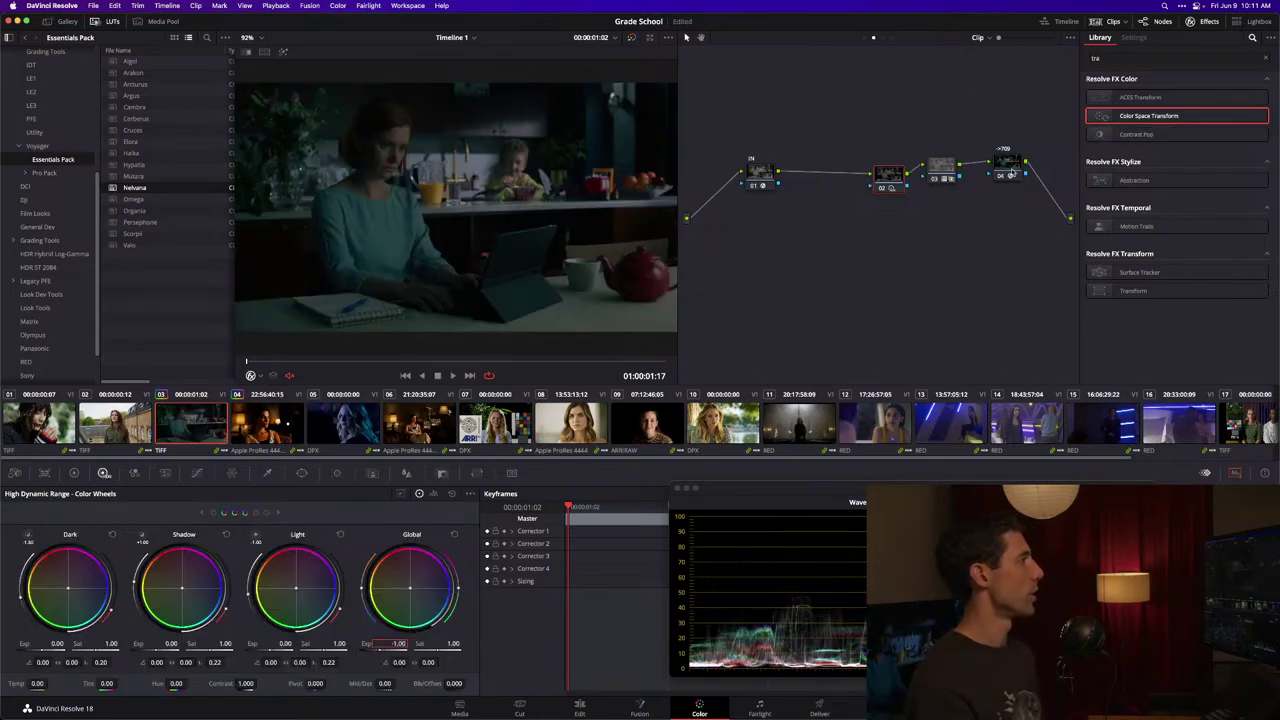
{"action": "left_click", "coordinate": [888, 176]}
{"action": "key", "text": "Delete"}
{"action": "key", "text": "ctrl+z"}
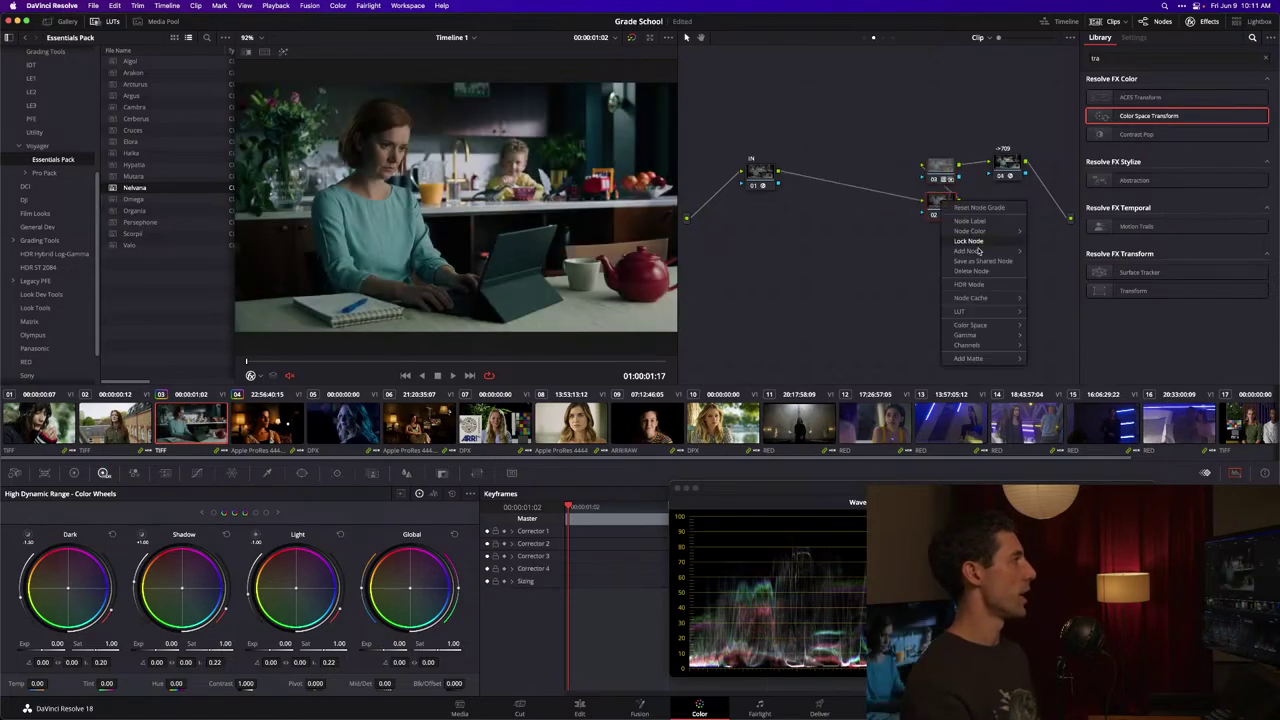
Step: Set the grading node's gamma to Linear and its gain to 0.50, and place it midway between IN and the LUT node
{"action": "right_click", "coordinate": [942, 202]}
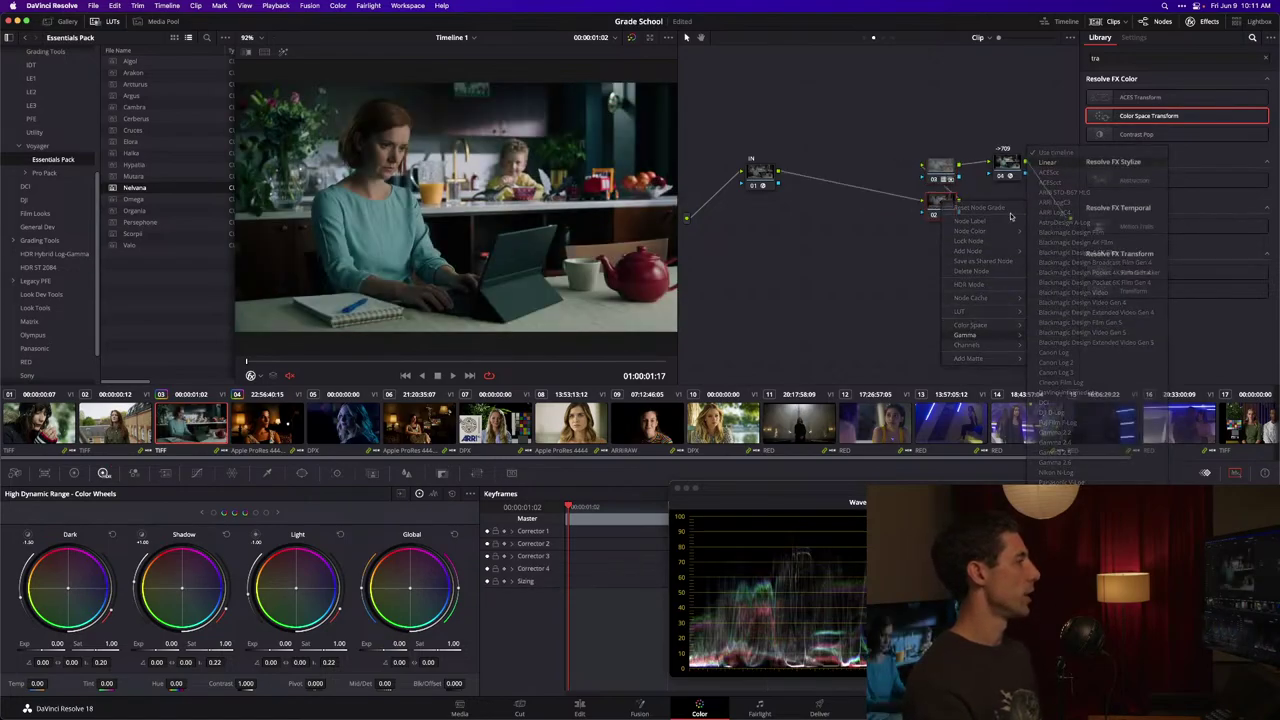
{"action": "key", "text": "Escape"}
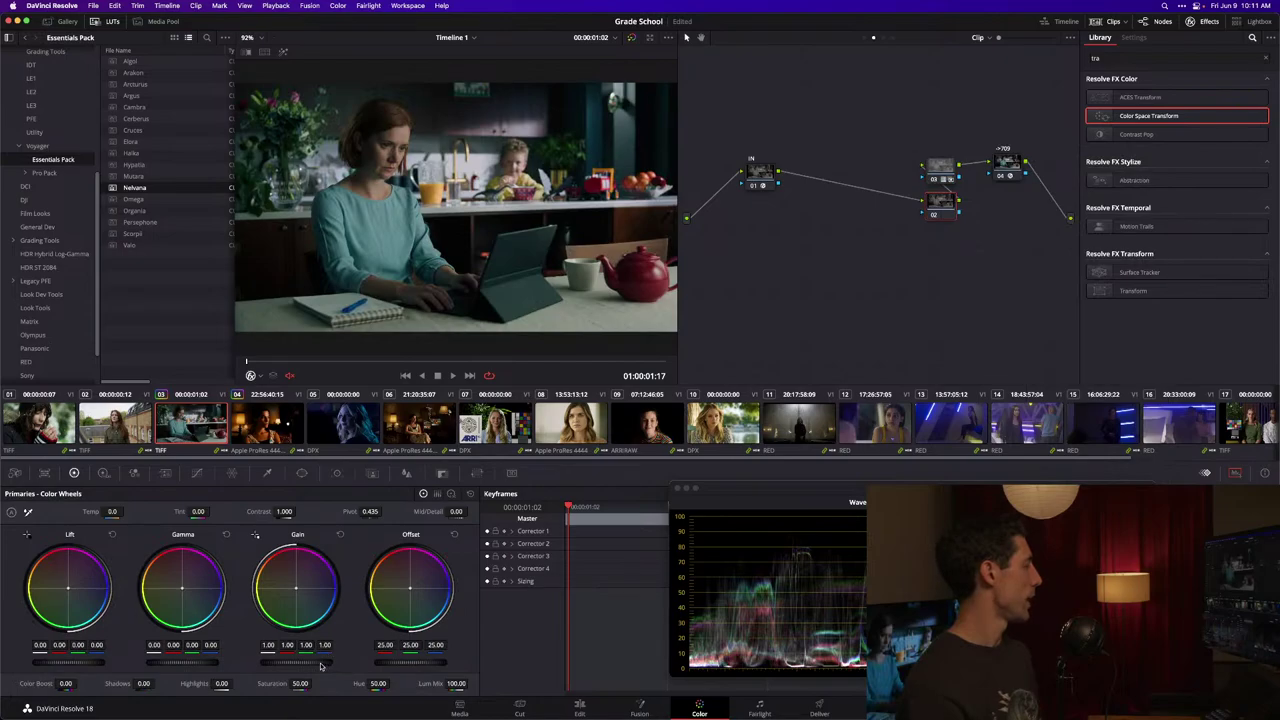
{"action": "left_click_drag", "start_coordinate": [302, 666], "coordinate": [251, 666]}
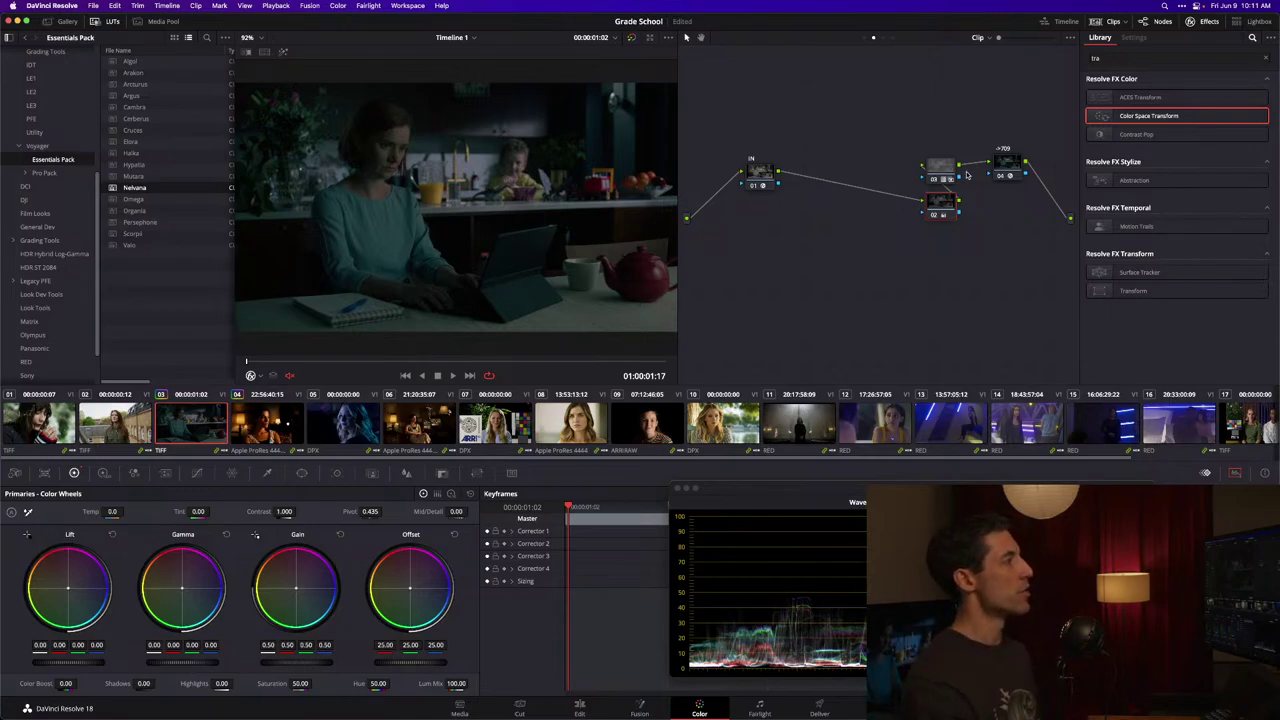
{"action": "left_click_drag", "start_coordinate": [940, 200], "coordinate": [853, 176]}
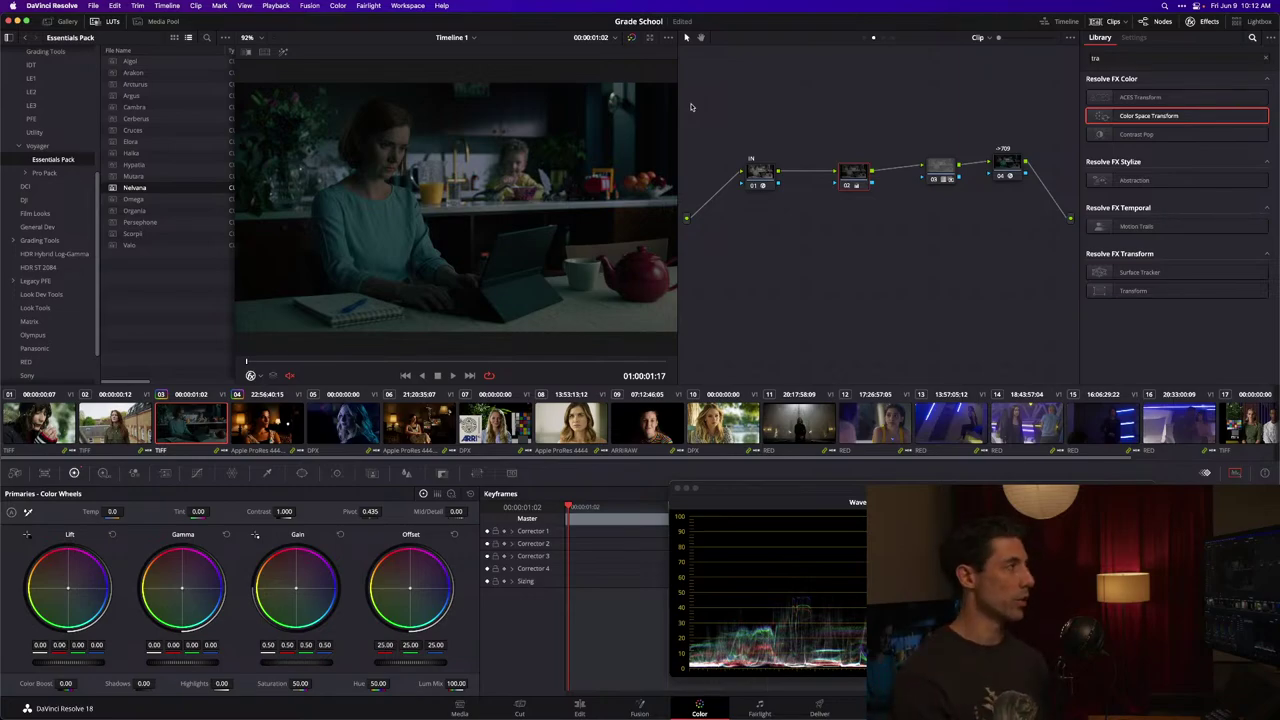
Step: Close the LUT browser to enlarge the viewer and select the grading node with reduced gain
{"action": "left_click", "coordinate": [950, 170]}
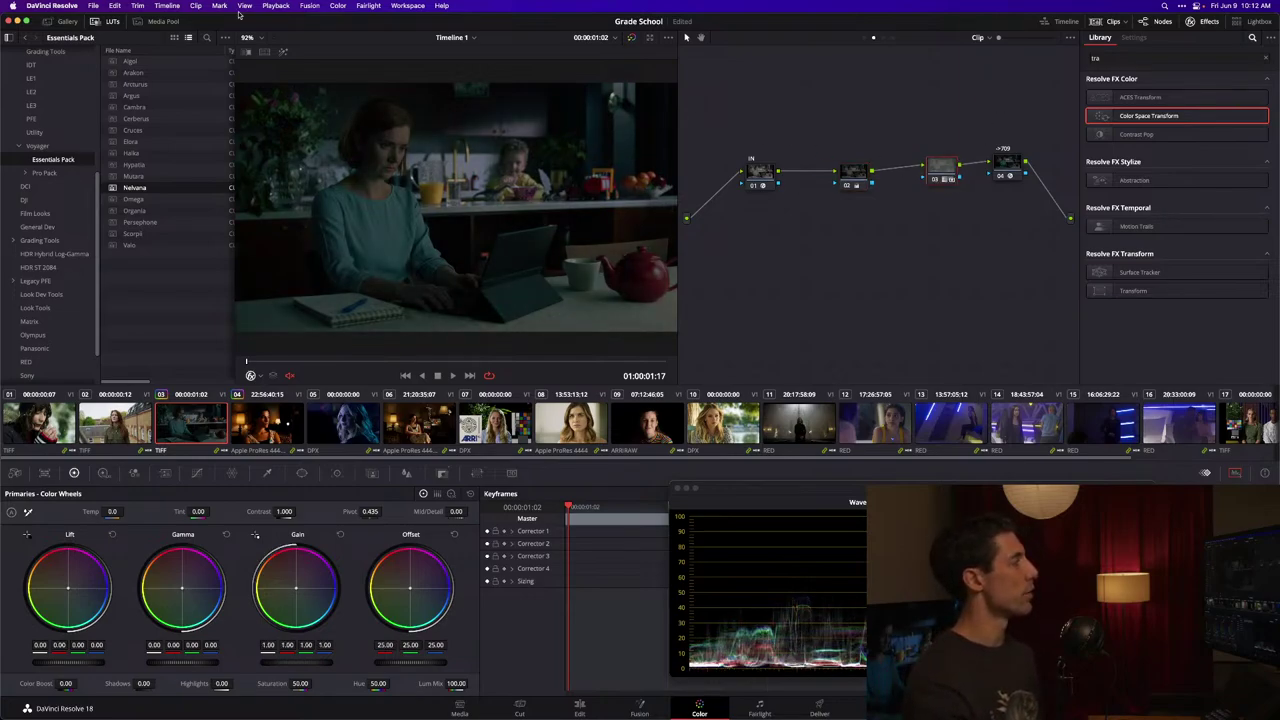
{"action": "left_click", "coordinate": [110, 21]}
{"action": "left_click", "coordinate": [860, 176]}
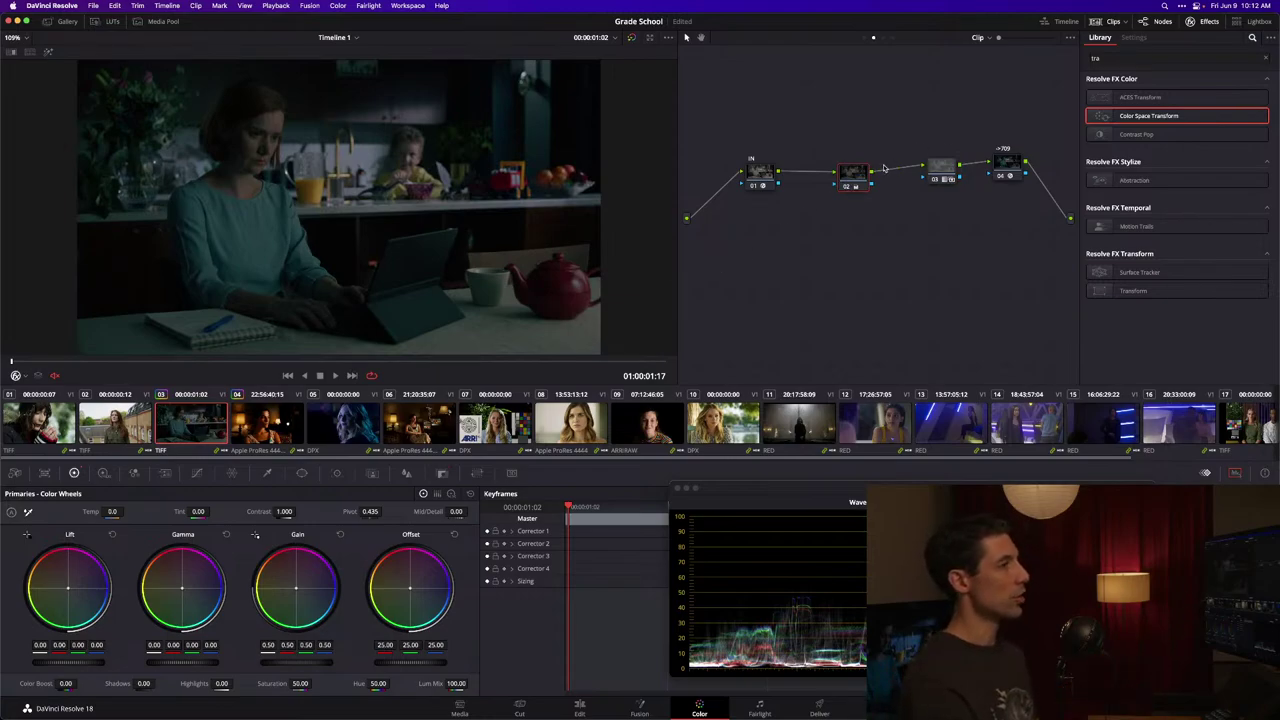
Step: Insert a serial node between IN and the reduced-gain node, and place it below the node chain
{"action": "left_click", "coordinate": [776, 176]}
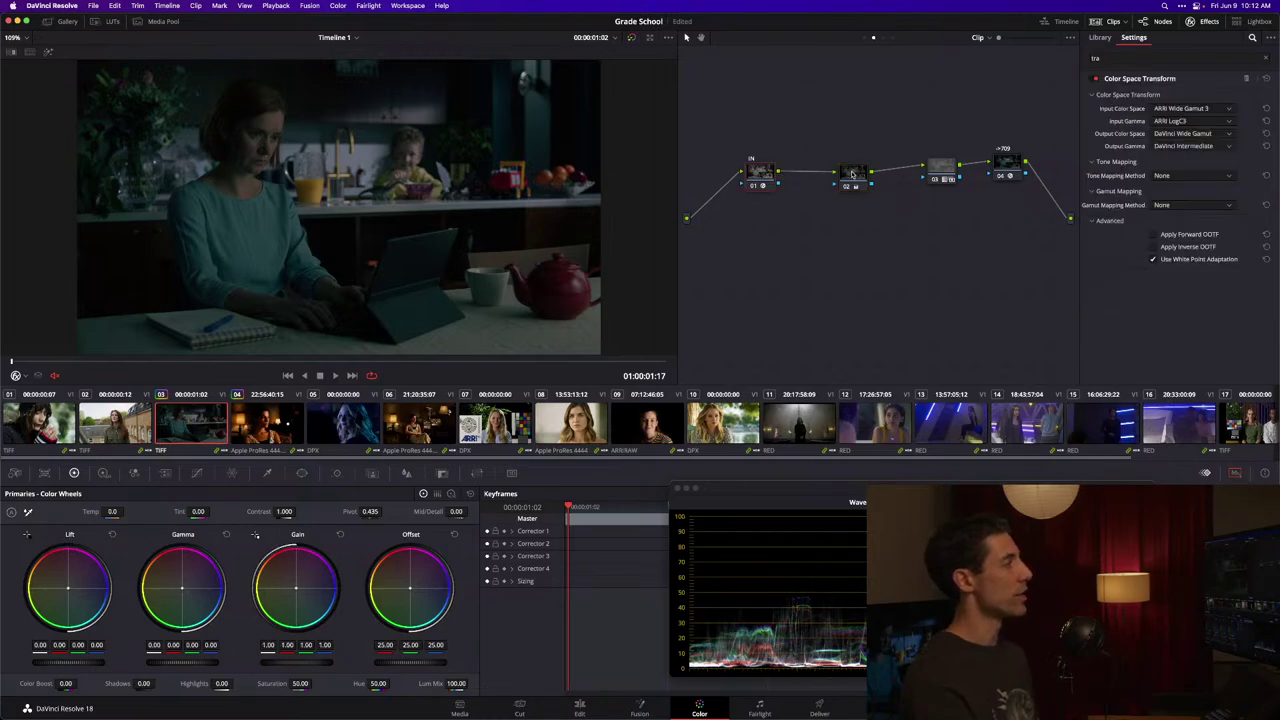
{"action": "key", "text": "alt+s"}
{"action": "left_click_drag", "start_coordinate": [851, 178], "coordinate": [846, 248]}
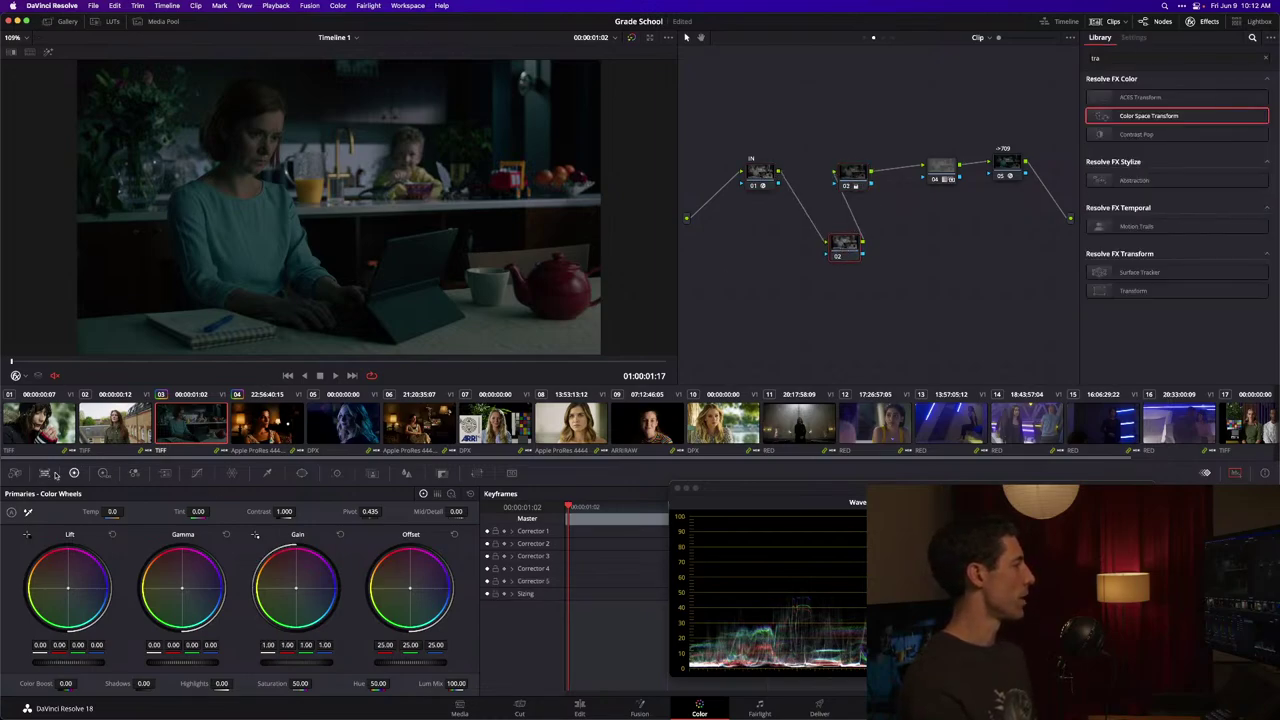
Step: Set the inserted node's gamma to Linear and raise its gain to 2.00
{"action": "left_click_drag", "start_coordinate": [281, 668], "coordinate": [318, 668]}
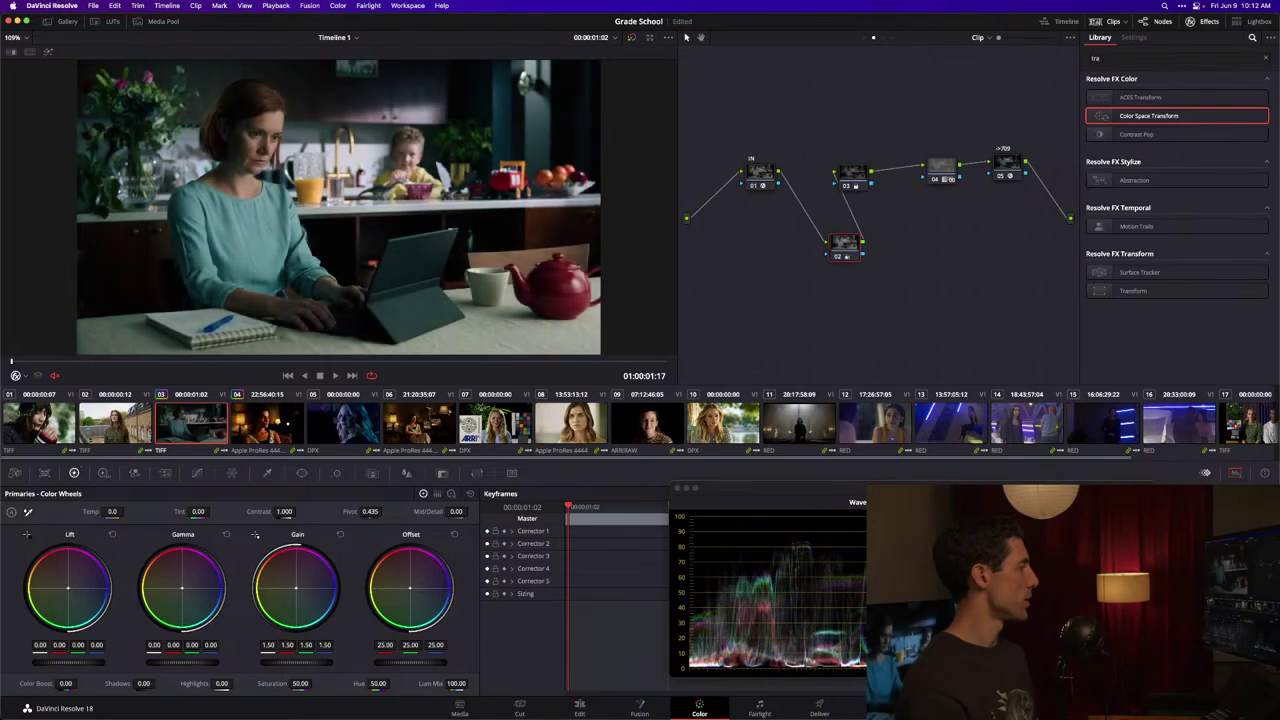
{"action": "right_click", "coordinate": [852, 247]}
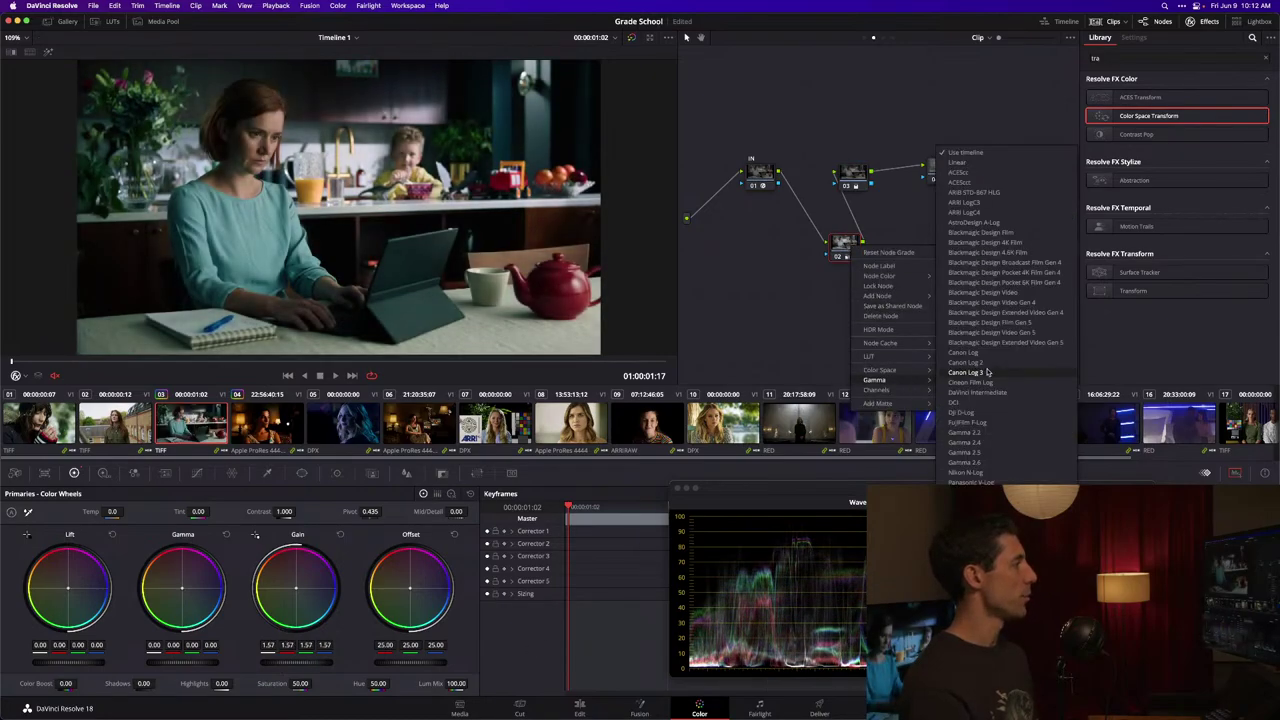
{"action": "left_click", "coordinate": [1030, 168]}
{"action": "left_click_drag", "start_coordinate": [286, 662], "coordinate": [316, 662]}
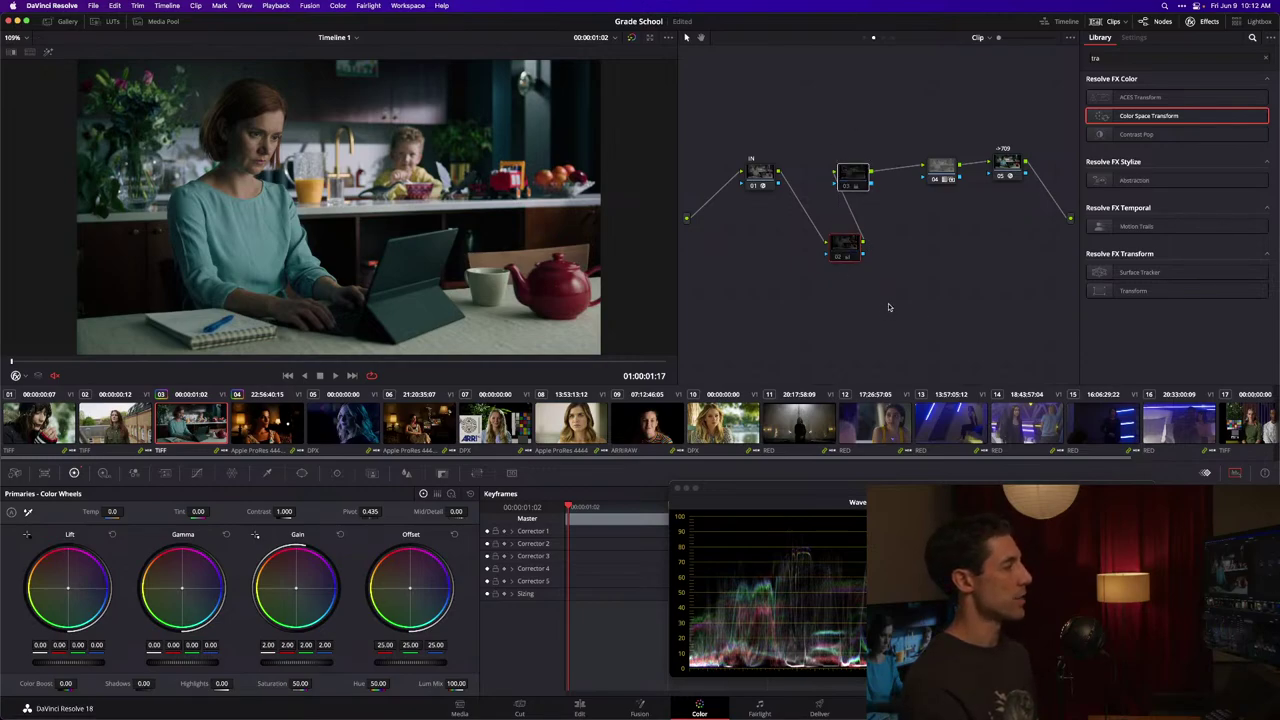
Step: Compare the gain of the two grading nodes, and delete the node with gain 2.00
{"action": "left_click", "coordinate": [862, 182]}
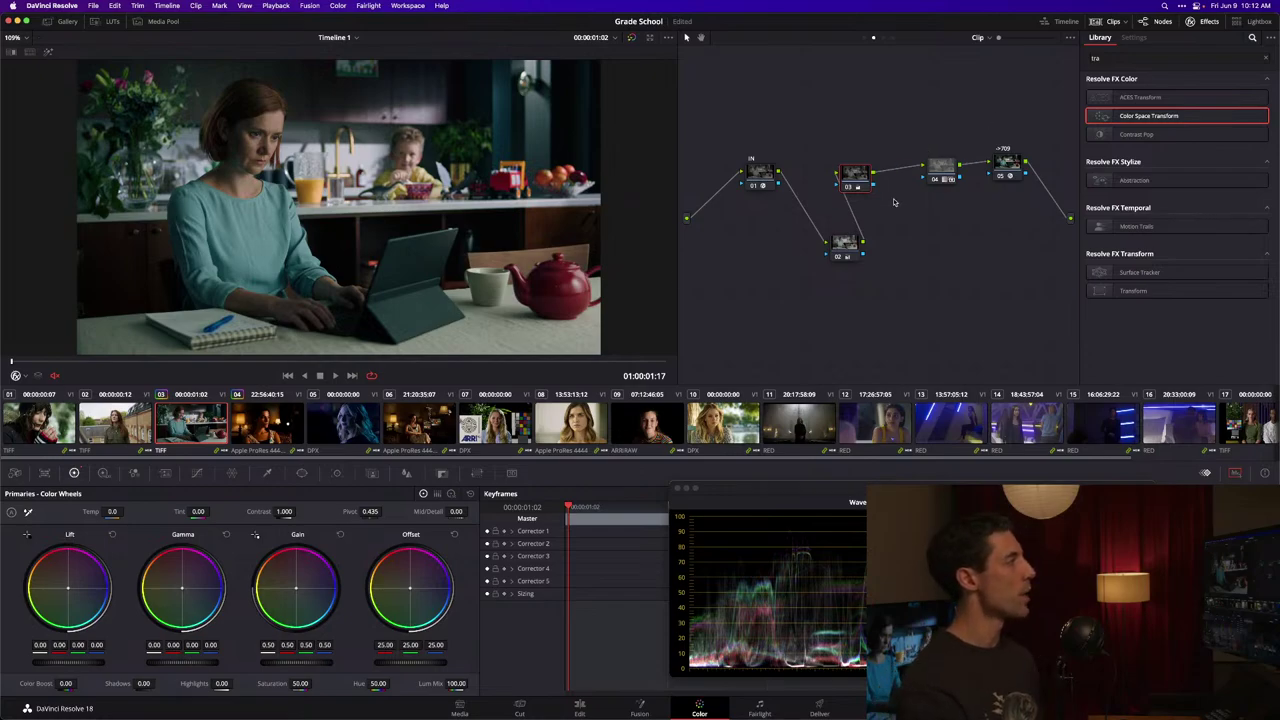
{"action": "left_click", "coordinate": [845, 248]}
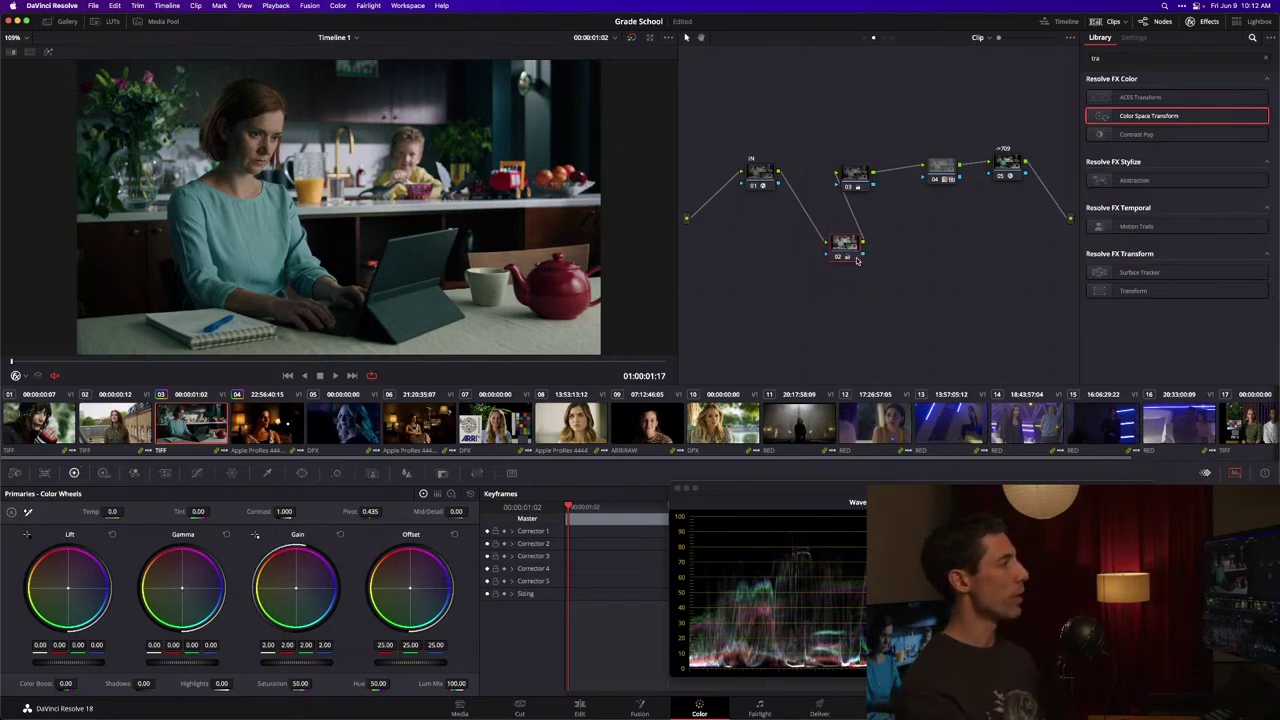
{"action": "key", "text": "Delete"}
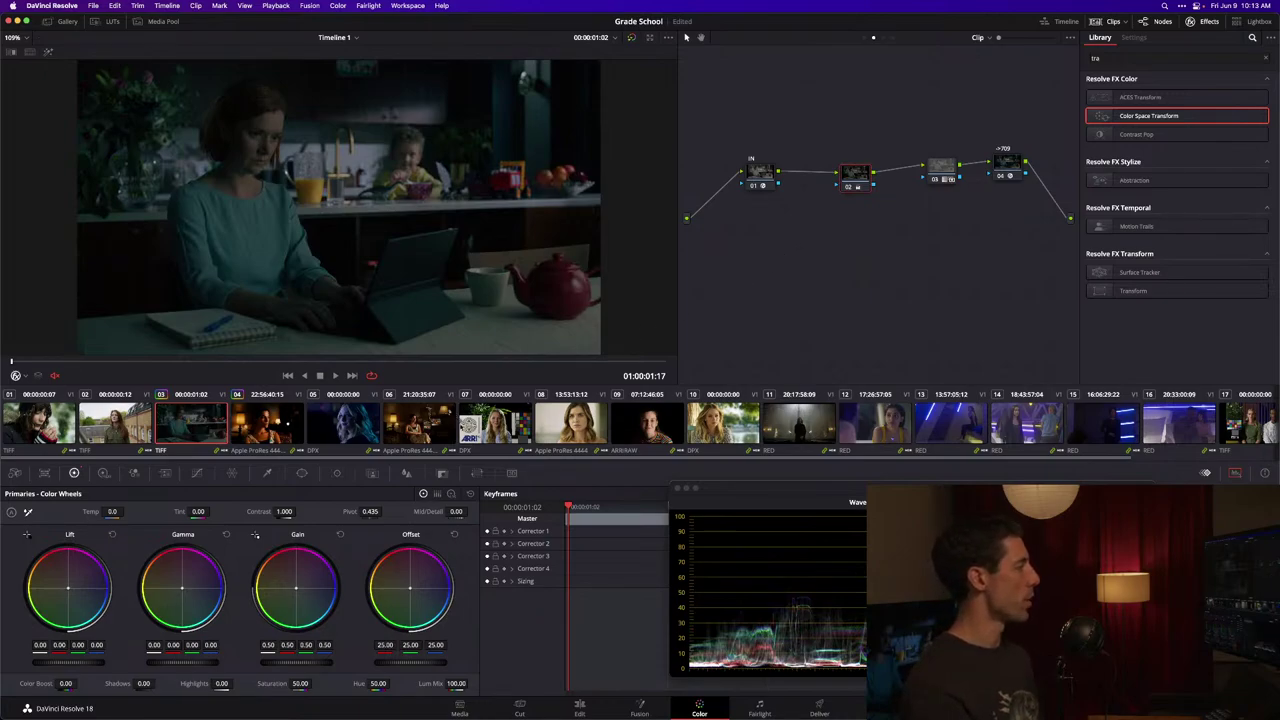
Step: Turn off the kitchen clip's grade and switch the node graph to the Timeline level
{"action": "left_click_drag", "start_coordinate": [461, 458], "coordinate": [645, 461]}
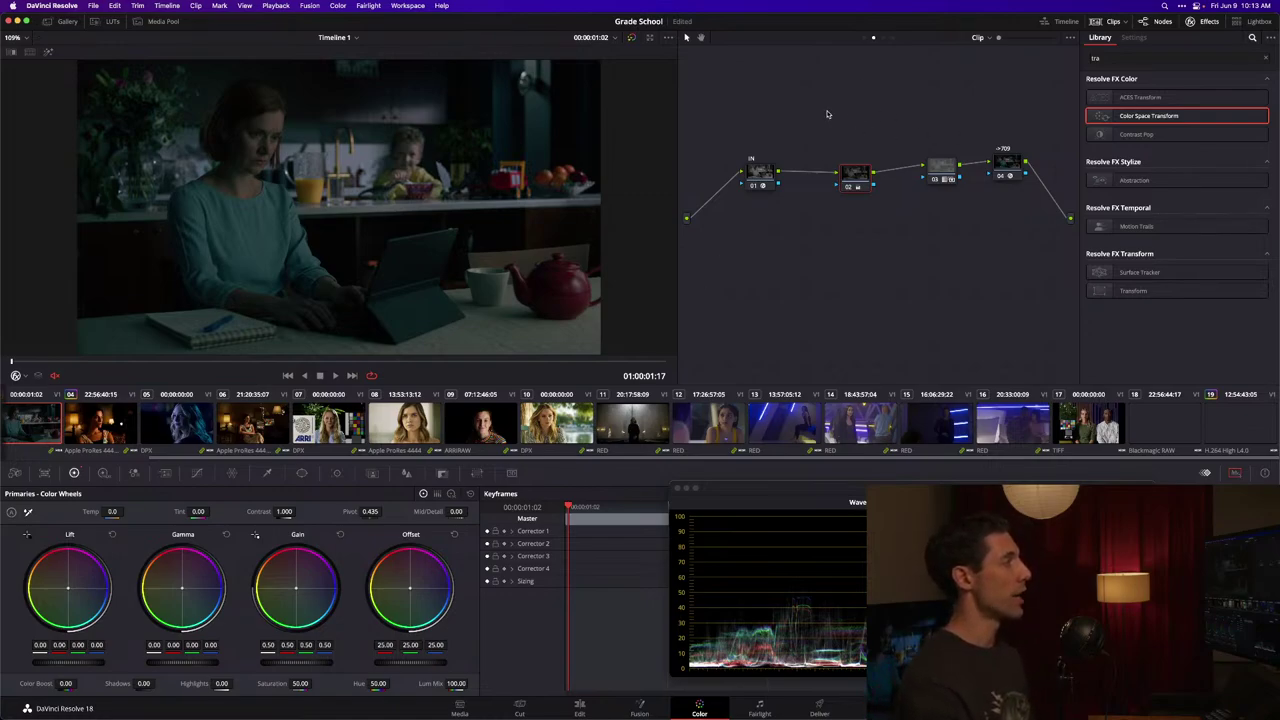
{"action": "right_click", "coordinate": [785, 110]}
{"action": "left_click", "coordinate": [827, 116]}
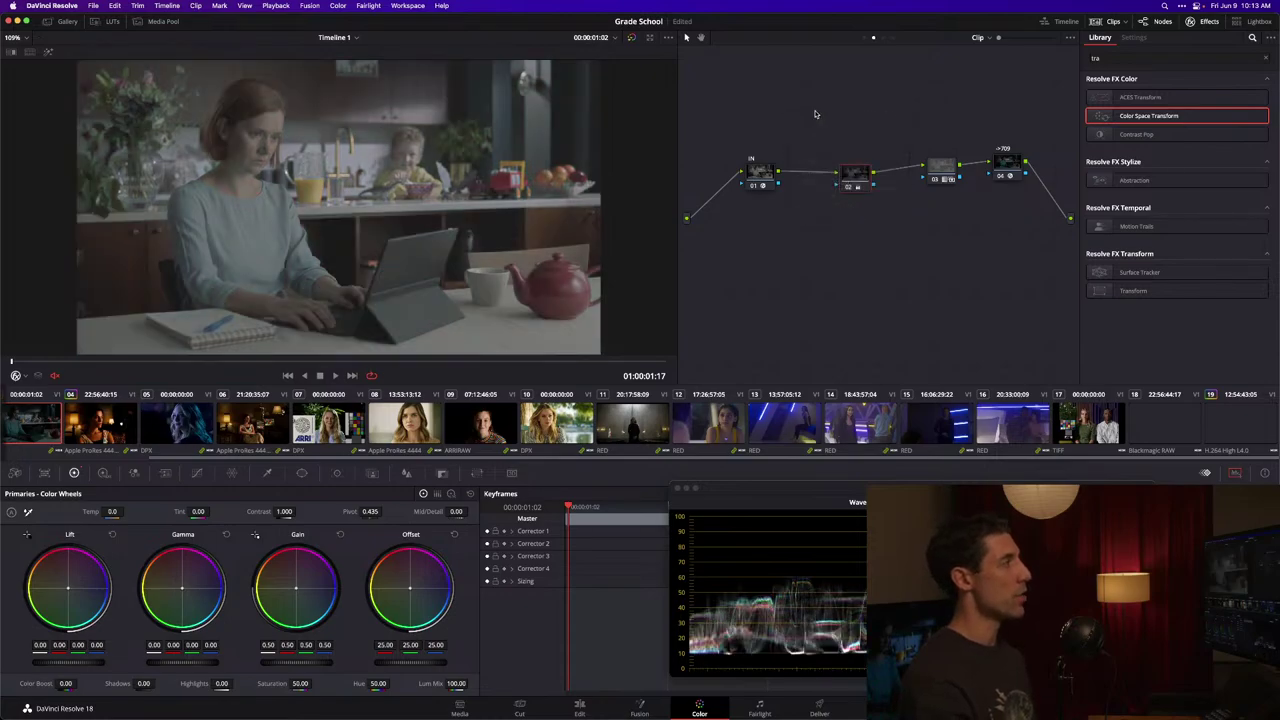
{"action": "left_click", "coordinate": [978, 37]}
{"action": "left_click", "coordinate": [975, 66]}
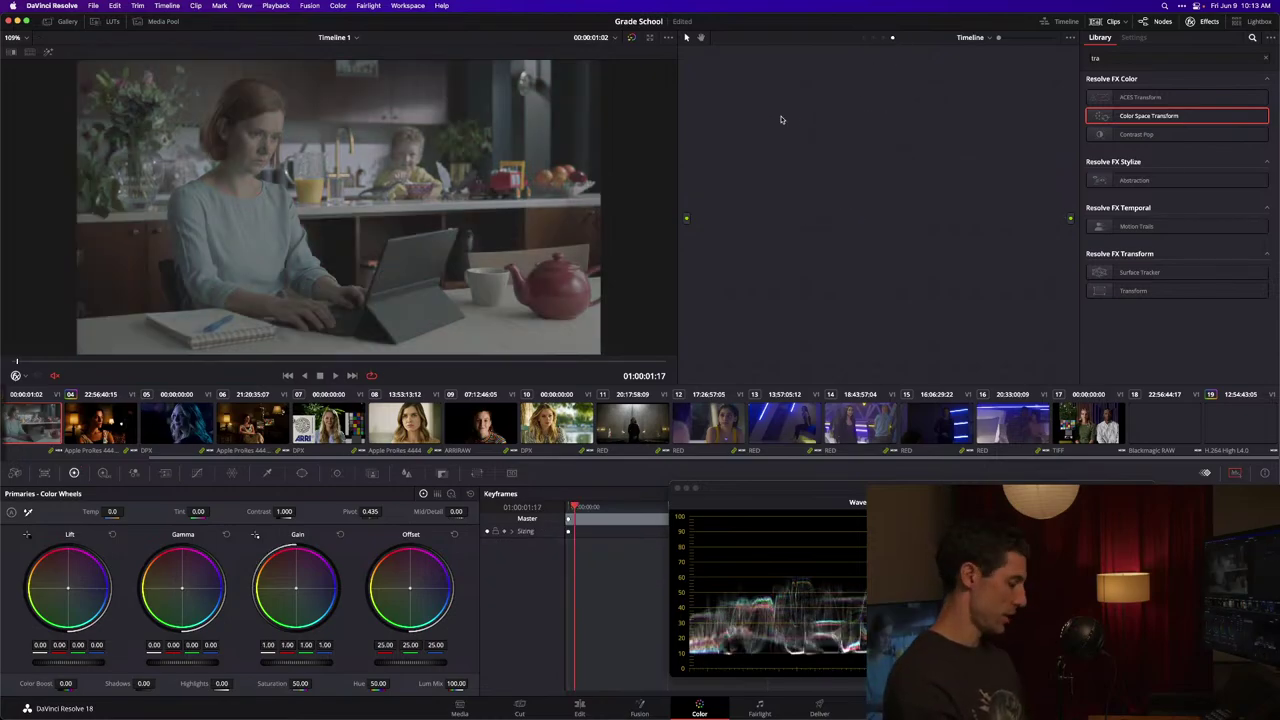
Step: Set the project's color science to DaVinci YRGB Color Managed, with automatic color management off and Custom processing mode
{"action": "key", "text": "shift+9"}
{"action": "left_click", "coordinate": [668, 138]}
{"action": "left_click", "coordinate": [668, 160]}
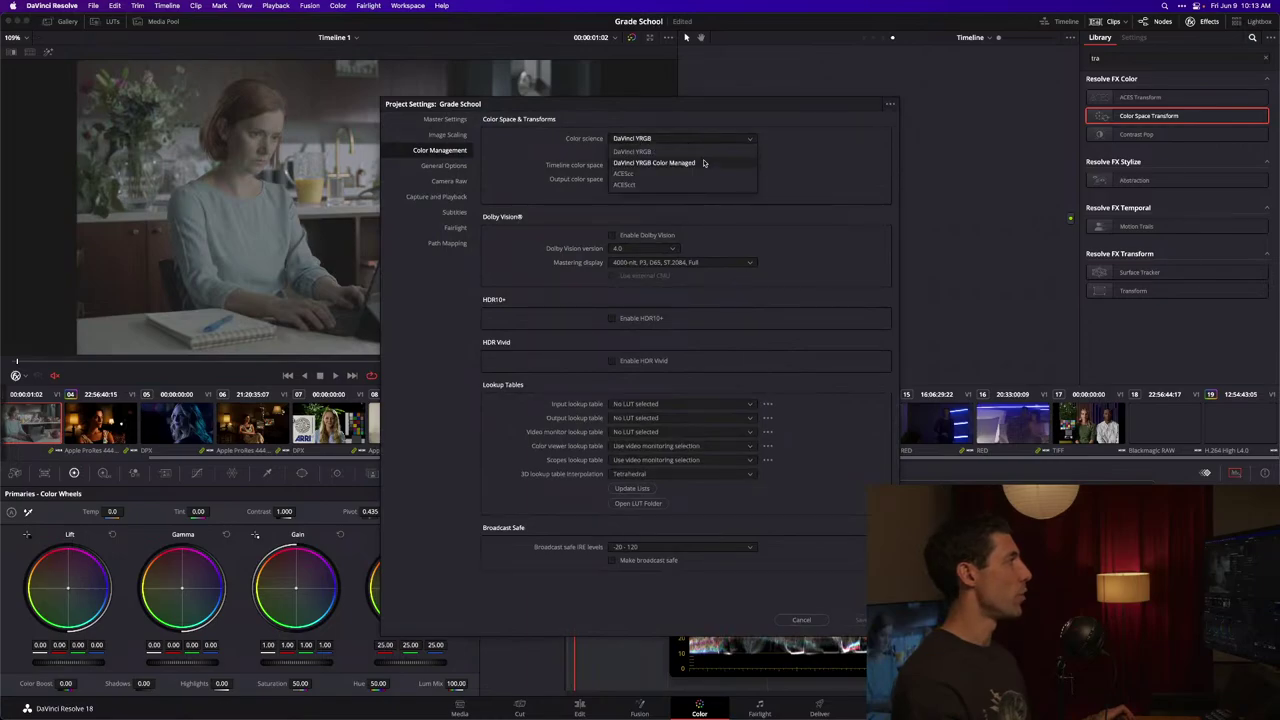
{"action": "left_click", "coordinate": [668, 151]}
{"action": "left_click", "coordinate": [661, 205]}
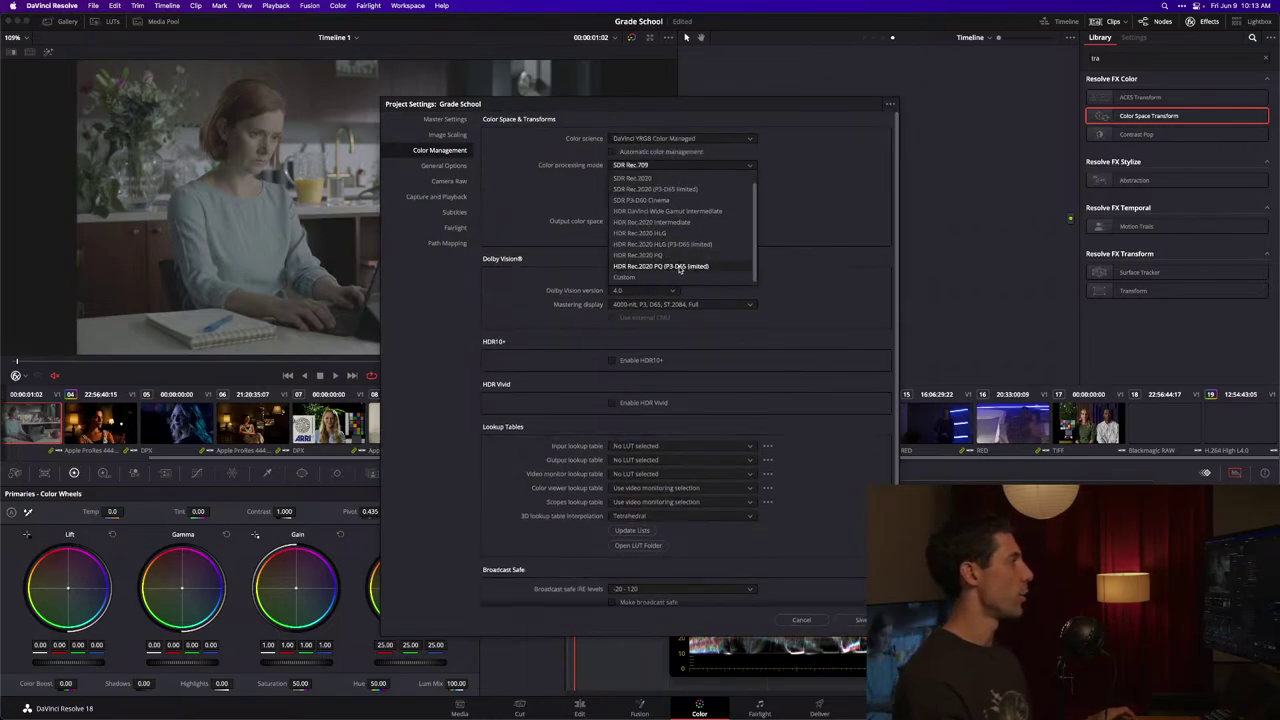
{"action": "left_click", "coordinate": [661, 210]}
Step: Set the project's input color space to ARRI LogC3, timeline color space to DaVinci WG/Intermediate, and working luminance to Custom at 10000 nits
{"action": "left_click", "coordinate": [645, 191]}
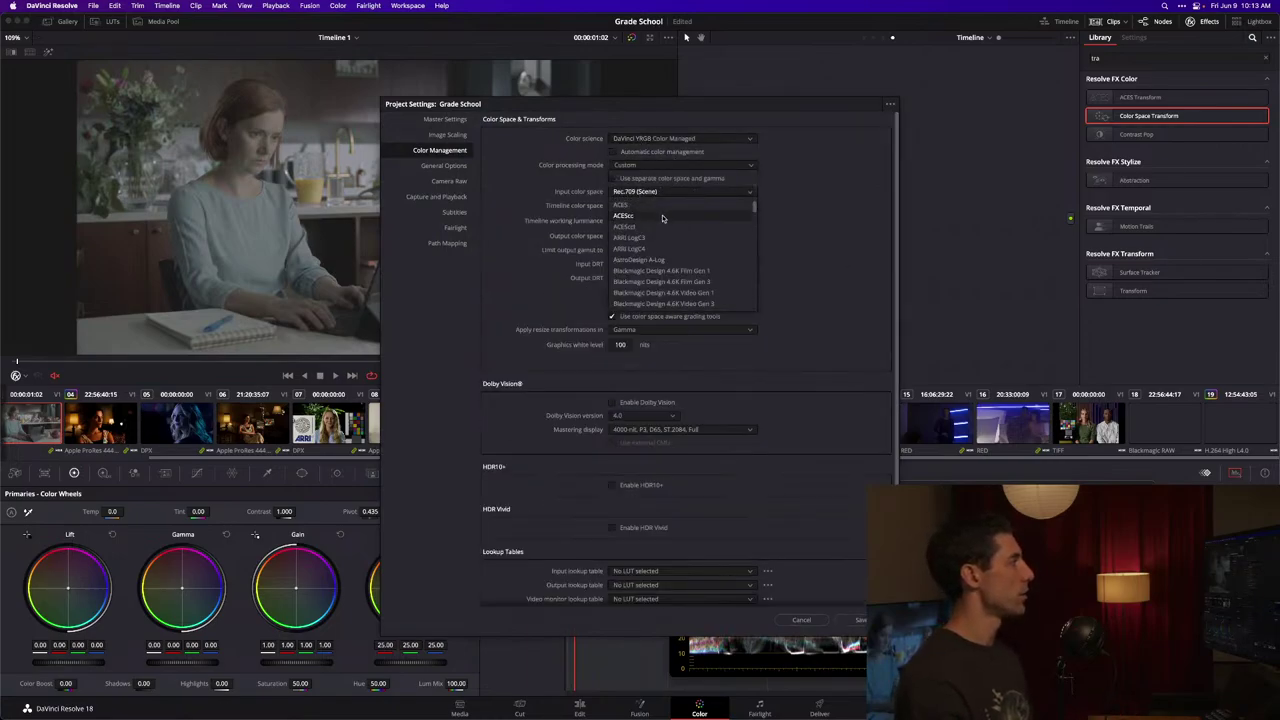
{"action": "left_click", "coordinate": [657, 229]}
{"action": "left_click", "coordinate": [656, 206]}
{"action": "left_click", "coordinate": [640, 222]}
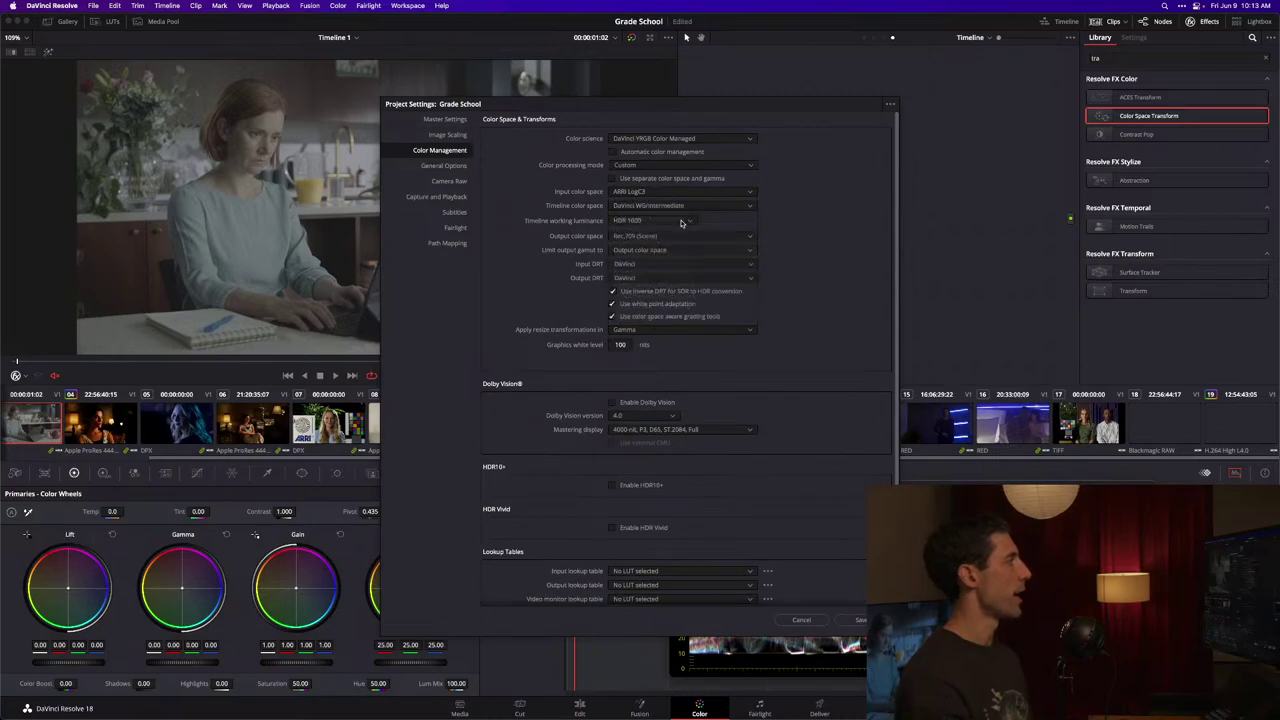
{"action": "left_click", "coordinate": [637, 221]}
{"action": "left_click", "coordinate": [655, 340]}
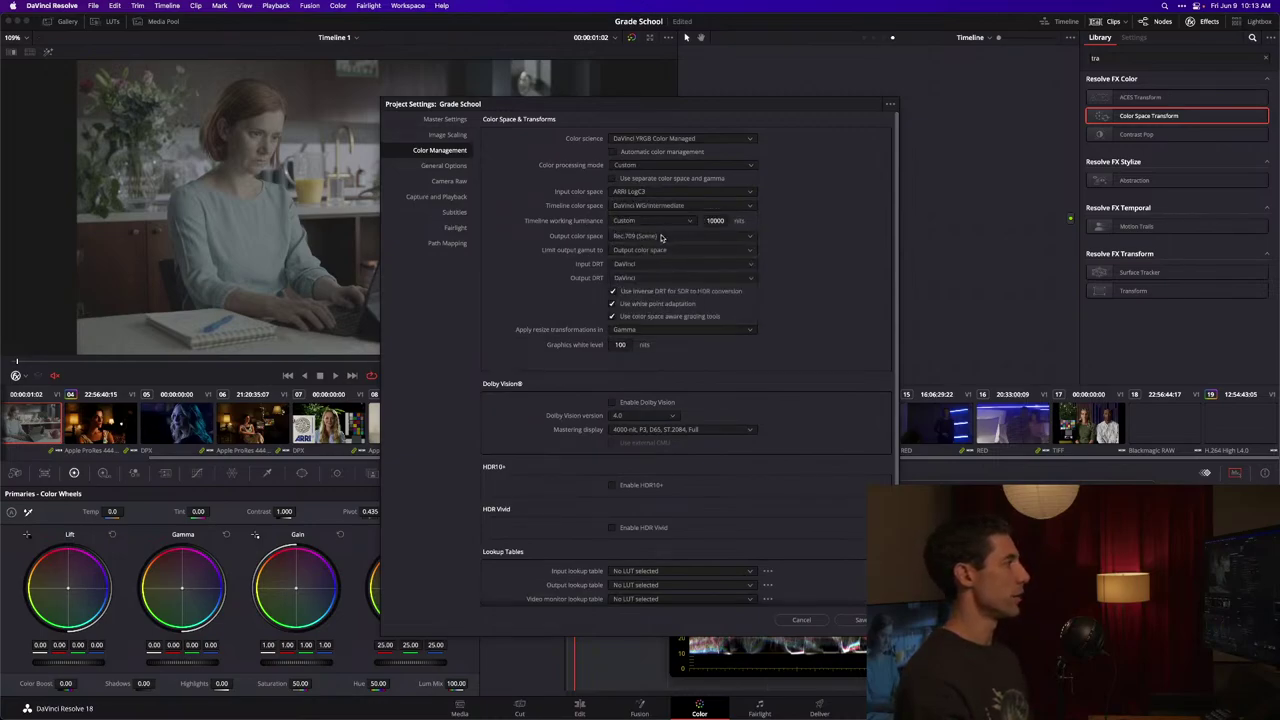
Step: Set the output color space to Rec.709 Gamma 2.4, input DRT to None and output DRT to Luminance Mapping, and save the project settings
{"action": "left_click", "coordinate": [690, 236]}
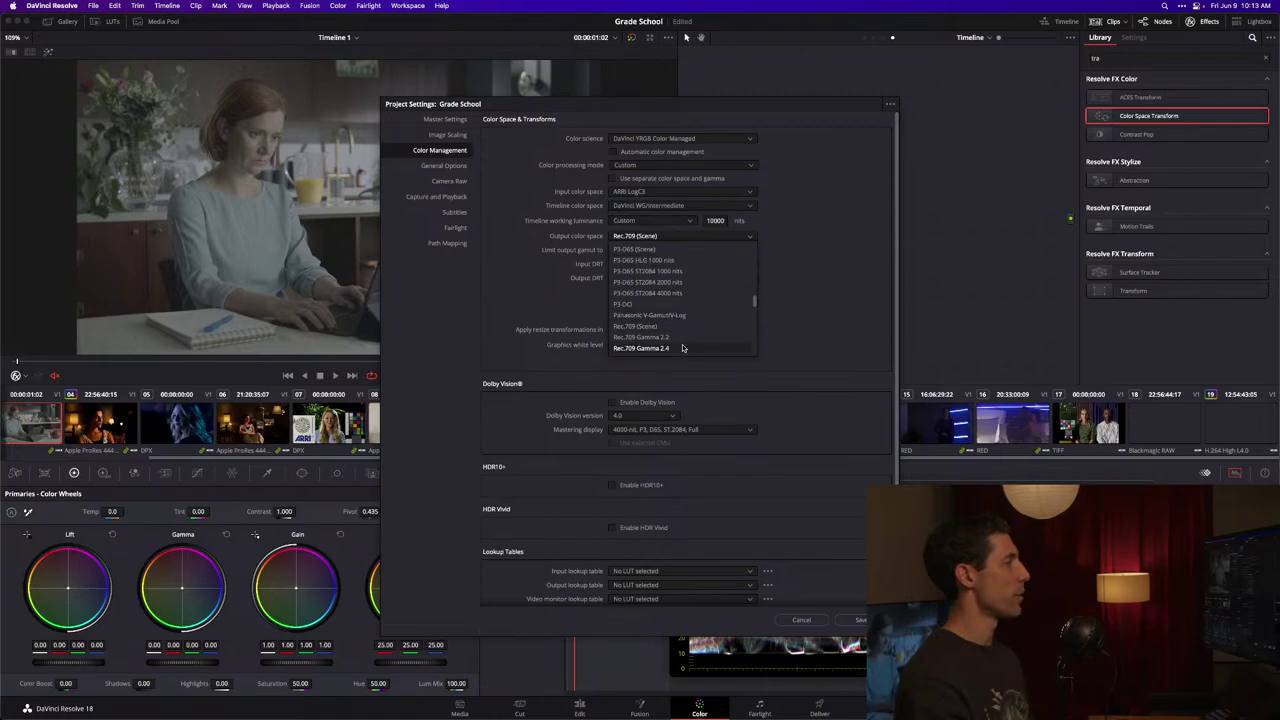
{"action": "left_click", "coordinate": [640, 270]}
{"action": "left_click", "coordinate": [640, 264]}
{"action": "left_click", "coordinate": [640, 278]}
{"action": "left_click", "coordinate": [650, 278]}
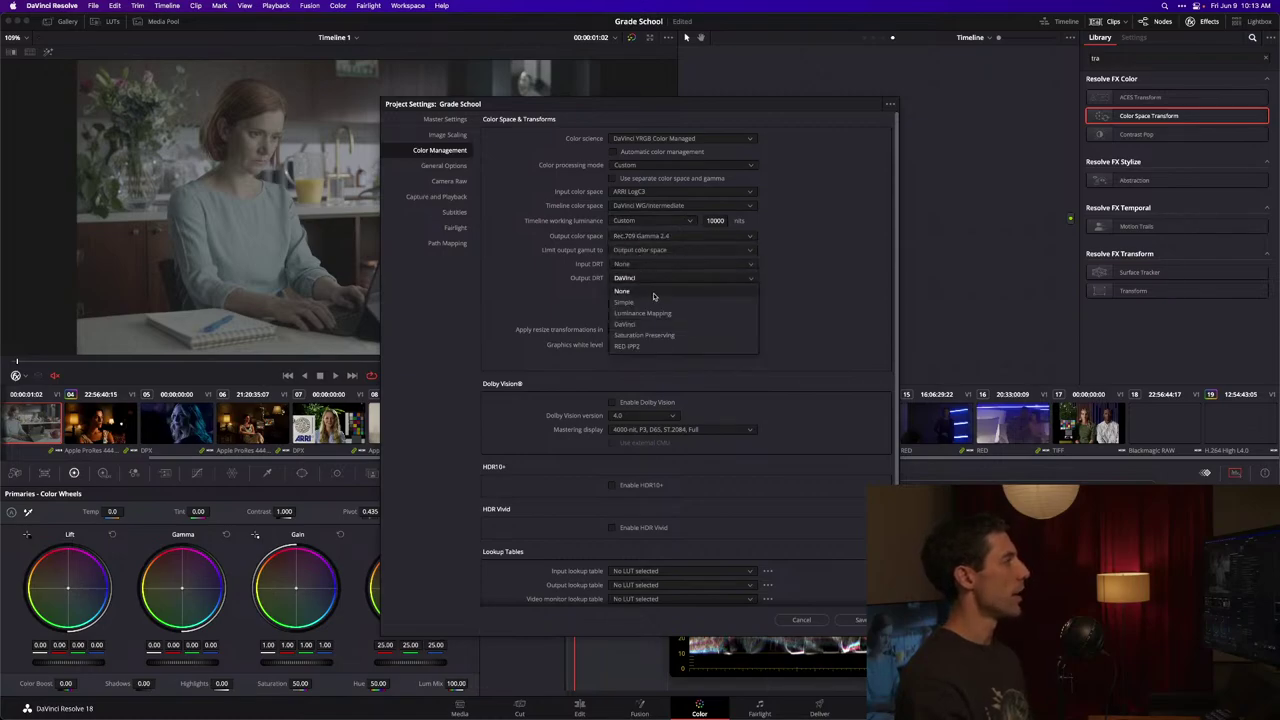
{"action": "left_click", "coordinate": [652, 316]}
{"action": "left_click", "coordinate": [858, 620]}
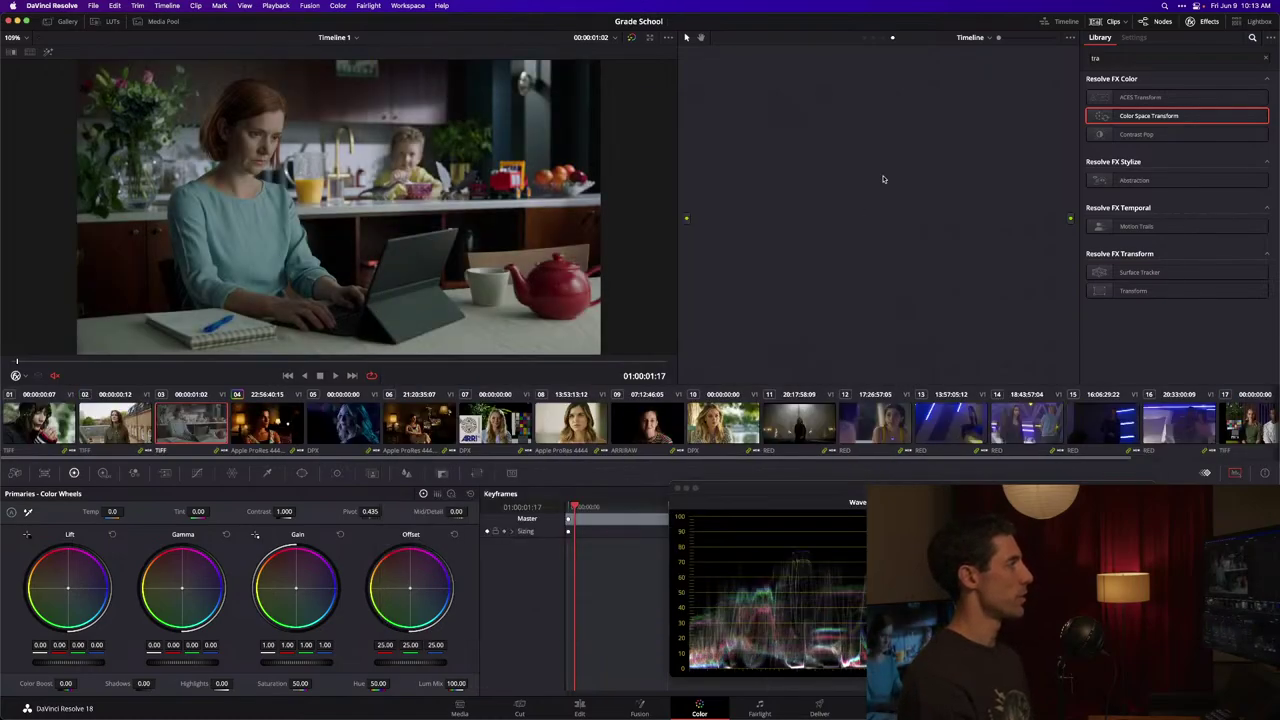
Step: Switch the node graph to the Clip level and apply the Tree - Basic still from the MISC gallery album to the kitchen clip
{"action": "left_click", "coordinate": [877, 38]}
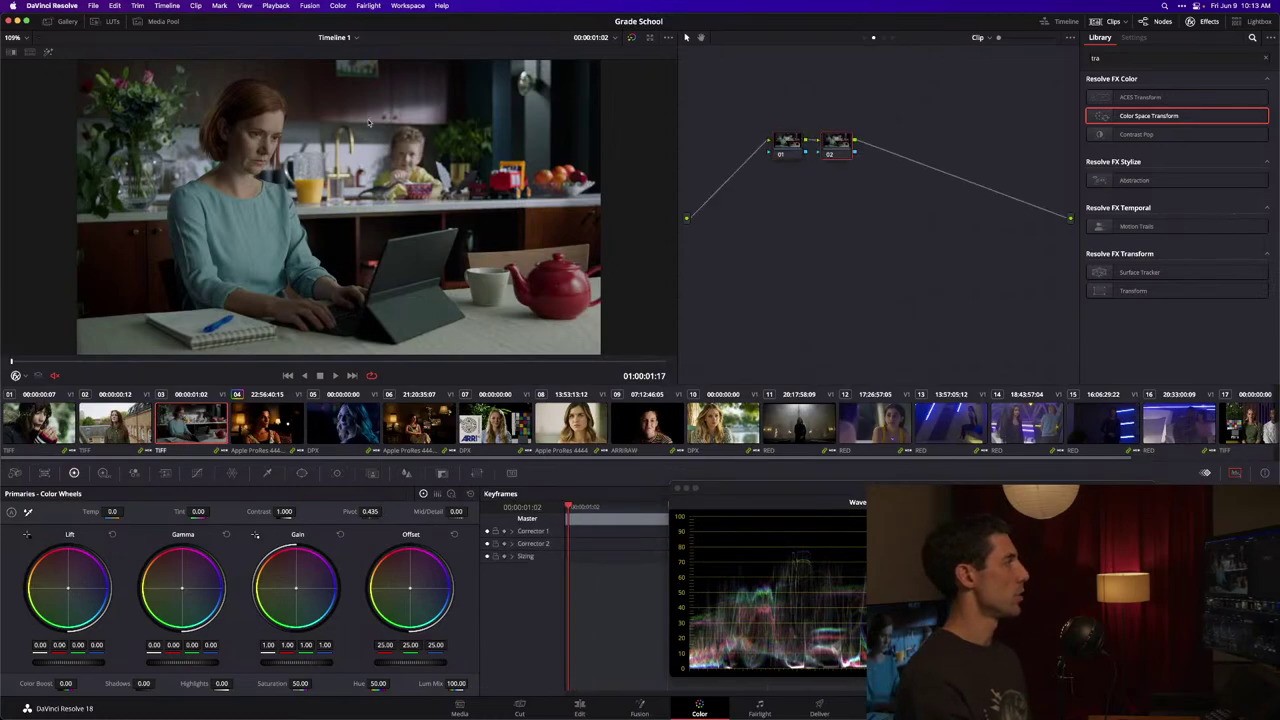
{"action": "left_click", "coordinate": [67, 21]}
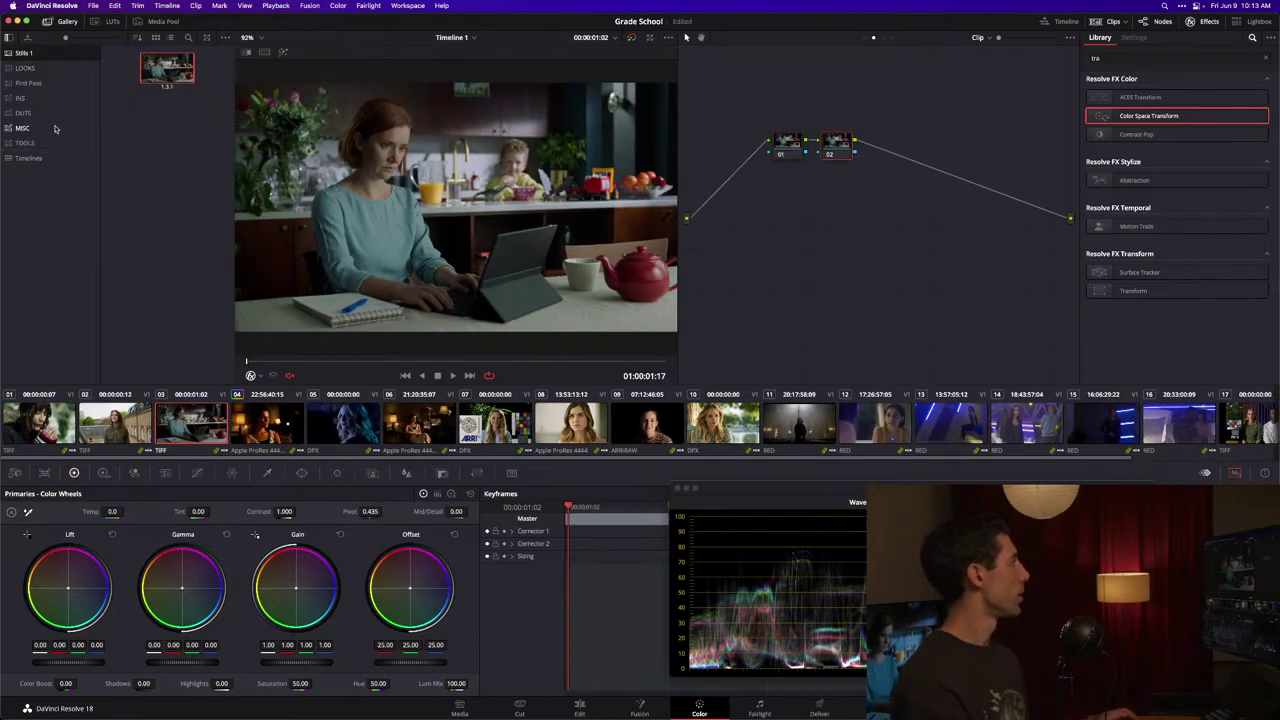
{"action": "double_click", "coordinate": [49, 127]}
{"action": "key", "text": "Return"}
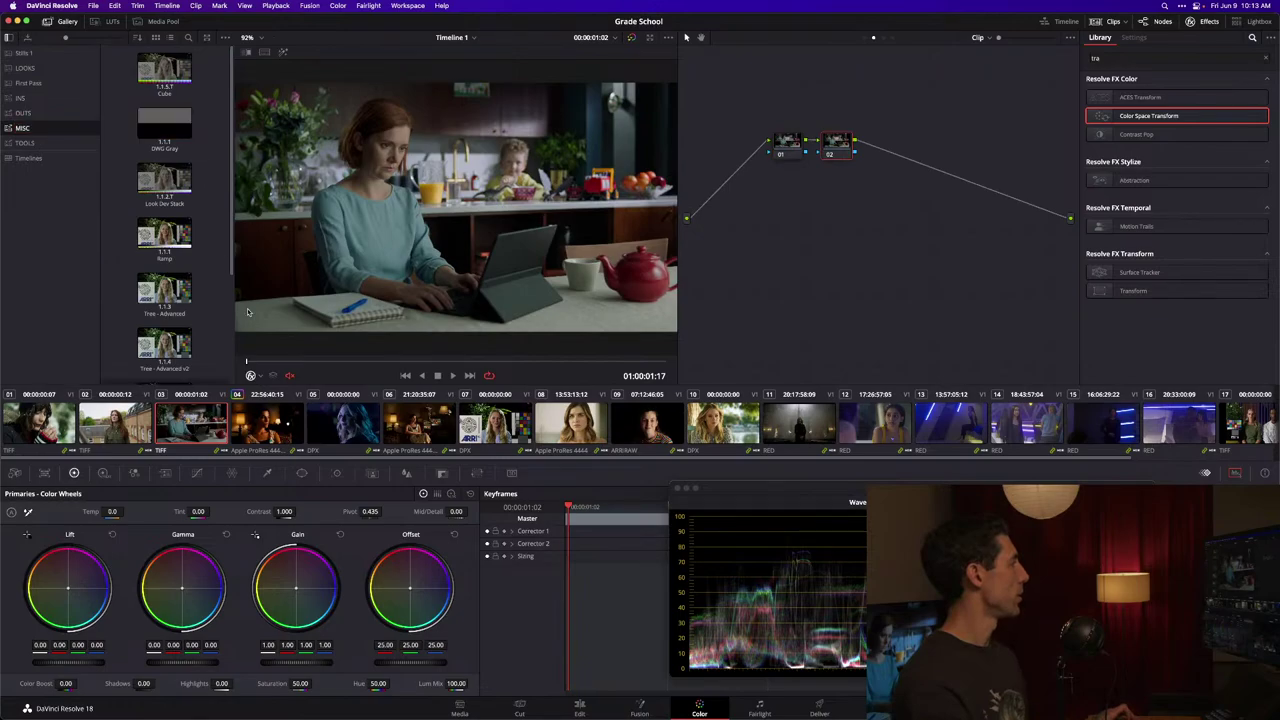
{"action": "scroll", "coordinate": [250, 313], "scroll_direction": "down", "scroll_amount": 1}
{"action": "scroll", "coordinate": [165, 250], "scroll_direction": "down", "scroll_amount": 2}
{"action": "double_click", "coordinate": [164, 240]}
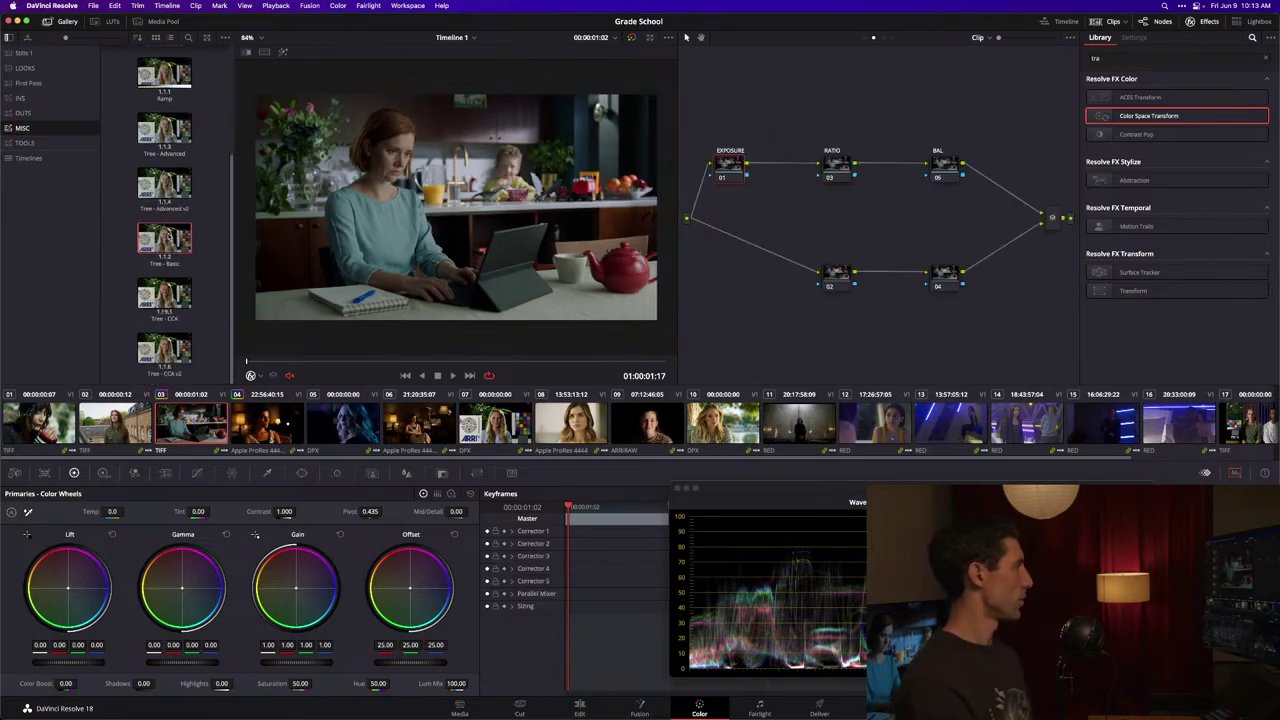
{"action": "left_click", "coordinate": [70, 54]}
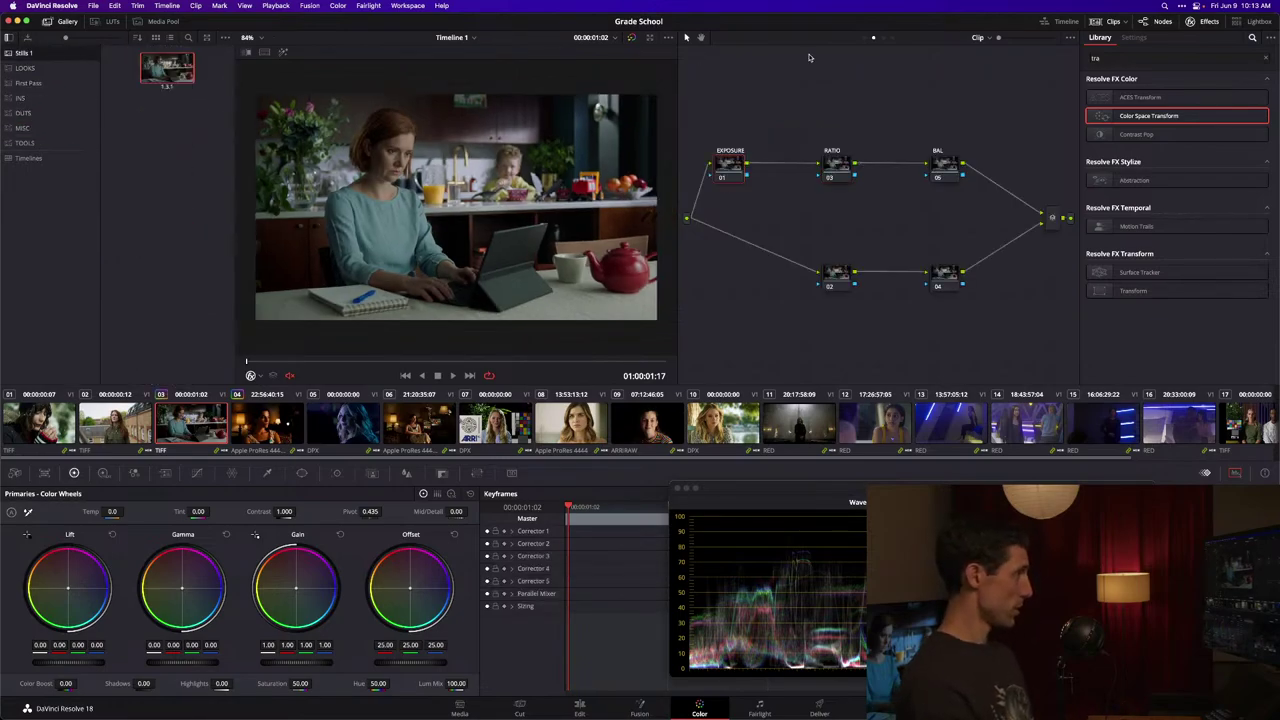
Step: Insert a serial node ahead of the EXPOSURE node so it feeds both branches of the clip's node tree
{"action": "left_click_drag", "start_coordinate": [730, 162], "coordinate": [814, 132]}
{"action": "key", "text": "shift+s"}
{"action": "left_click_drag", "start_coordinate": [775, 185], "coordinate": [732, 170]}
{"action": "left_click_drag", "start_coordinate": [855, 250], "coordinate": [737, 203]}
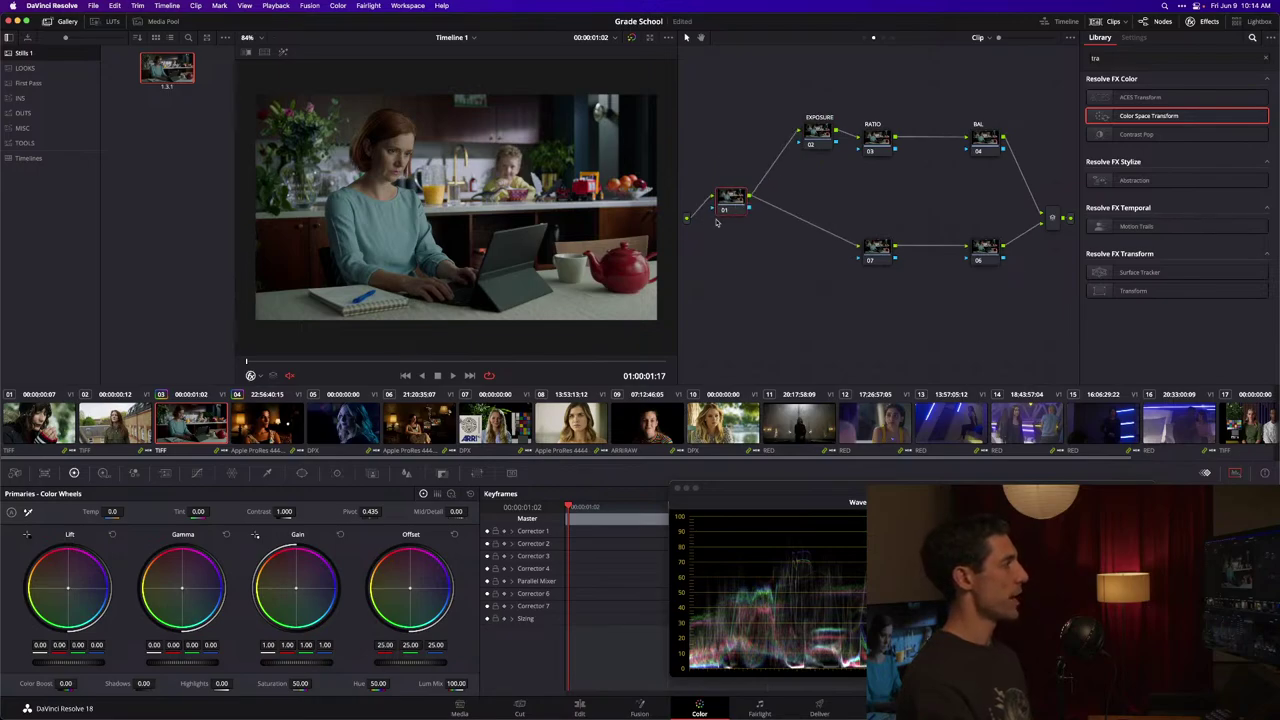
Step: Choose a gamma option for the new first node and lower its gain to 0.50
{"action": "right_click", "coordinate": [733, 197]}
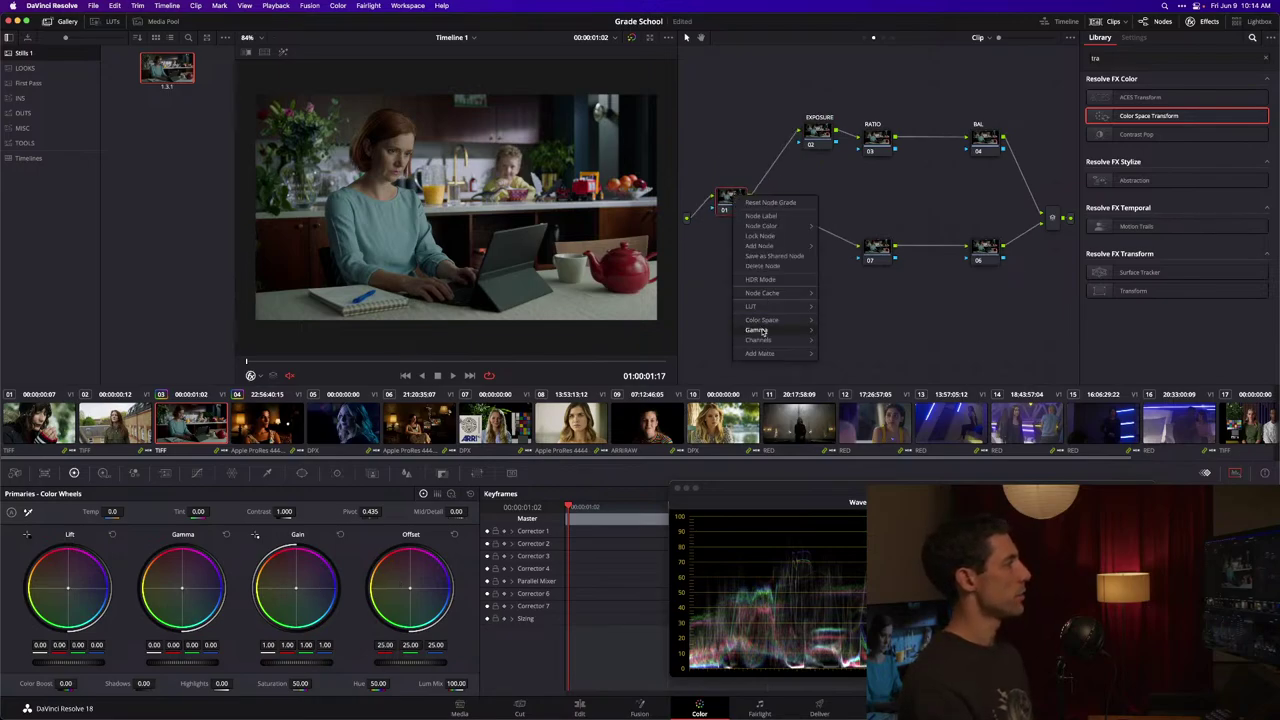
{"action": "mouse_move", "coordinate": [758, 330]}
{"action": "left_click", "coordinate": [841, 163]}
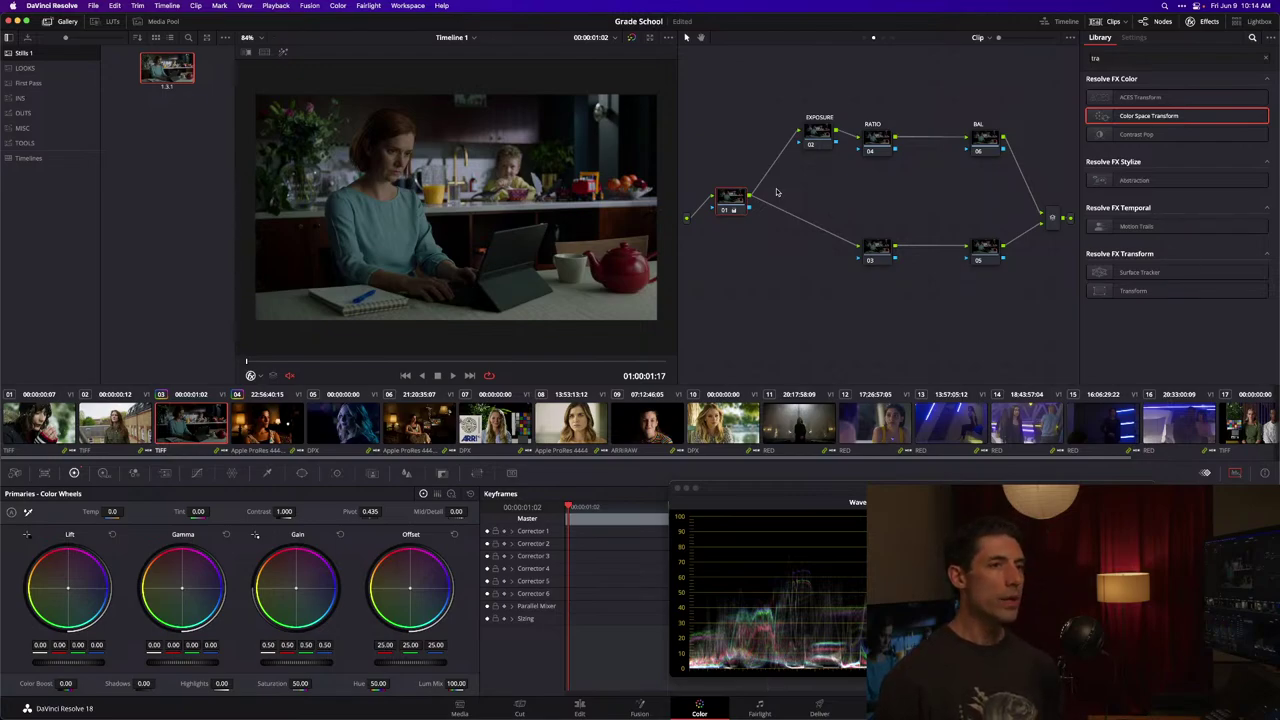
Step: Hide the effects library to widen the node graph, and reposition the EXPOSURE node
{"action": "right_click", "coordinate": [787, 306]}
{"action": "left_click", "coordinate": [774, 258]}
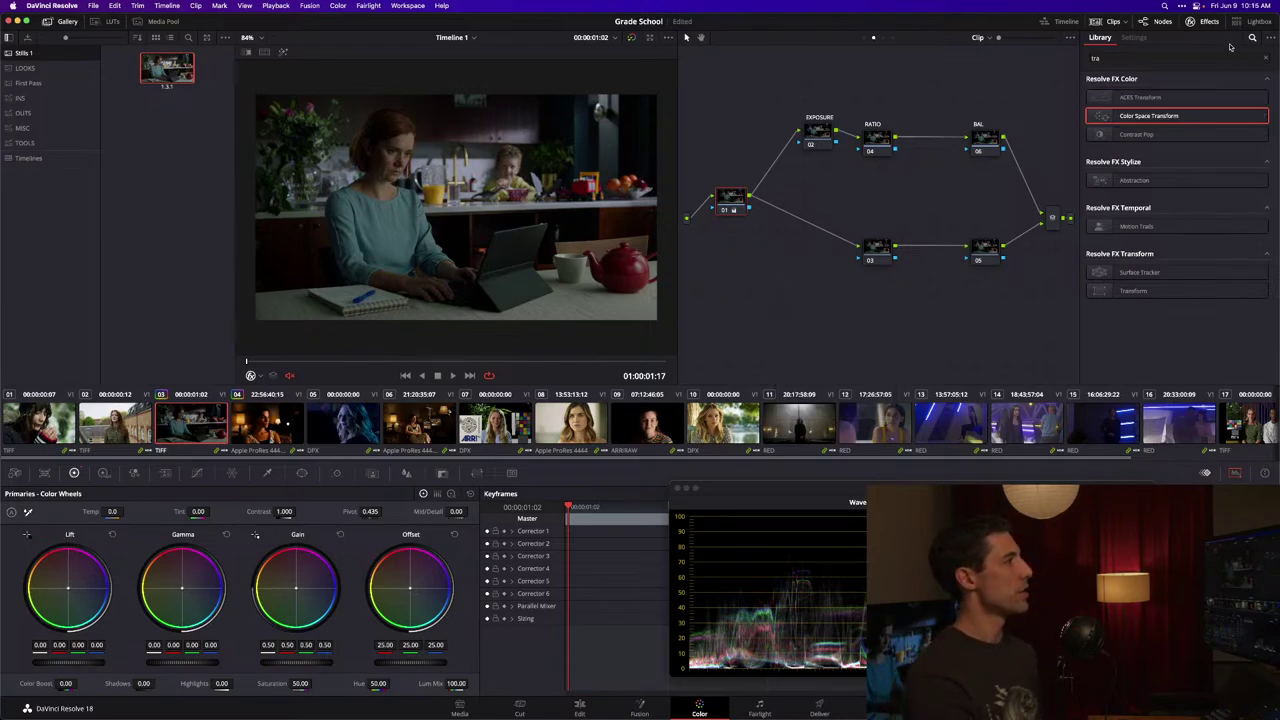
{"action": "left_click", "coordinate": [1208, 22]}
{"action": "left_click_drag", "start_coordinate": [848, 133], "coordinate": [833, 146]}
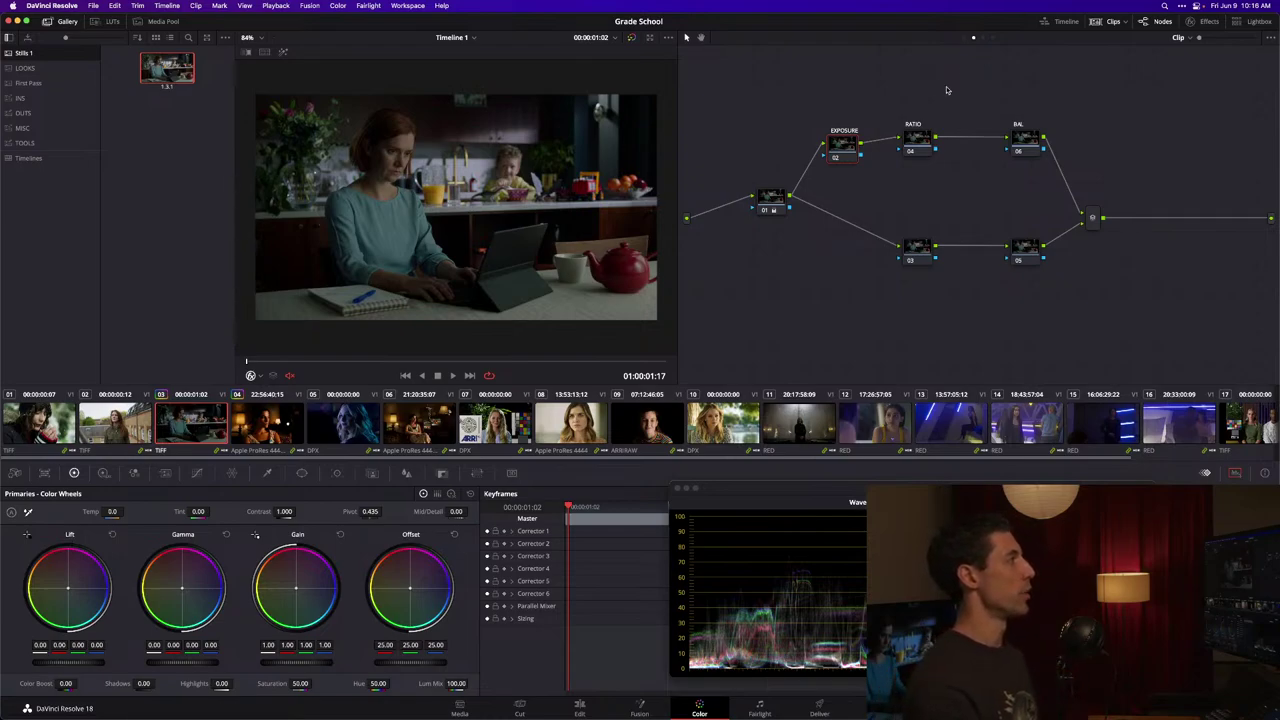
Step: Examine the kitchen clip's node graph levels, including Group Pre-Clip, and its Input Color Space options
{"action": "left_click", "coordinate": [992, 37]}
{"action": "left_click", "coordinate": [973, 37]}
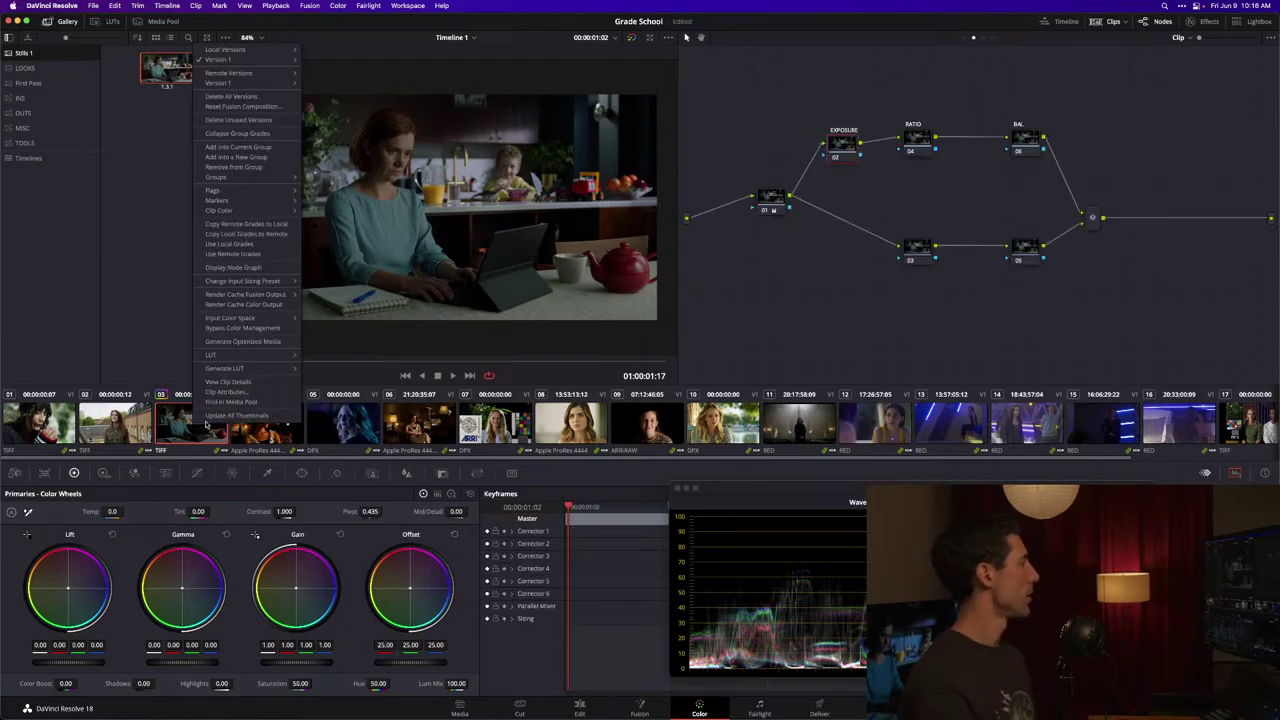
{"action": "right_click", "coordinate": [202, 411]}
{"action": "left_click", "coordinate": [238, 147]}
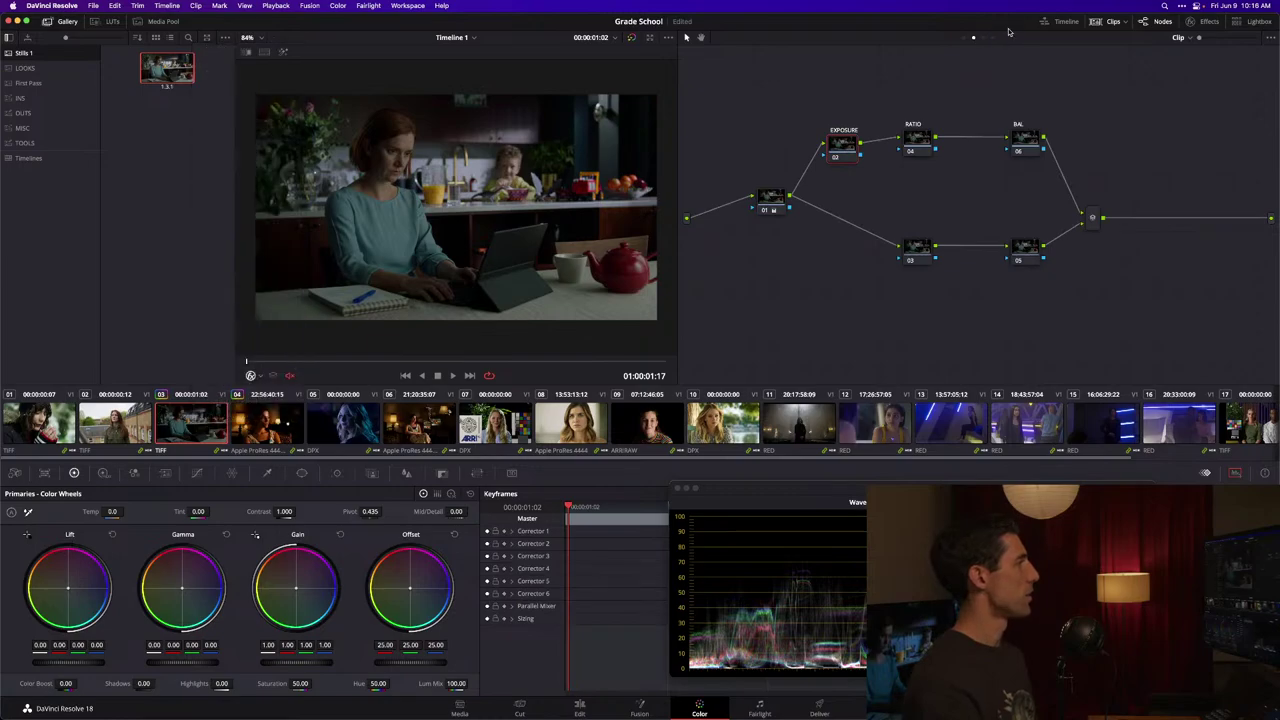
{"action": "right_click", "coordinate": [207, 411]}
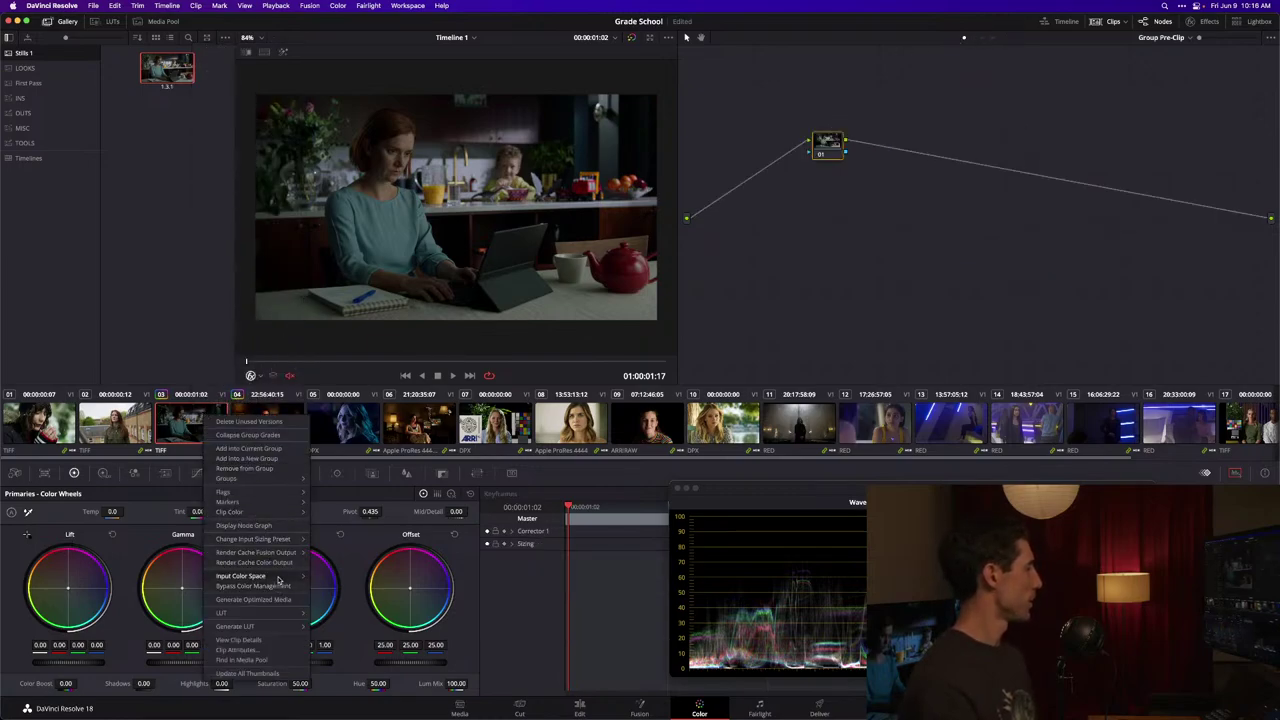
{"action": "mouse_move", "coordinate": [278, 578]}
{"action": "left_click", "coordinate": [386, 34]}
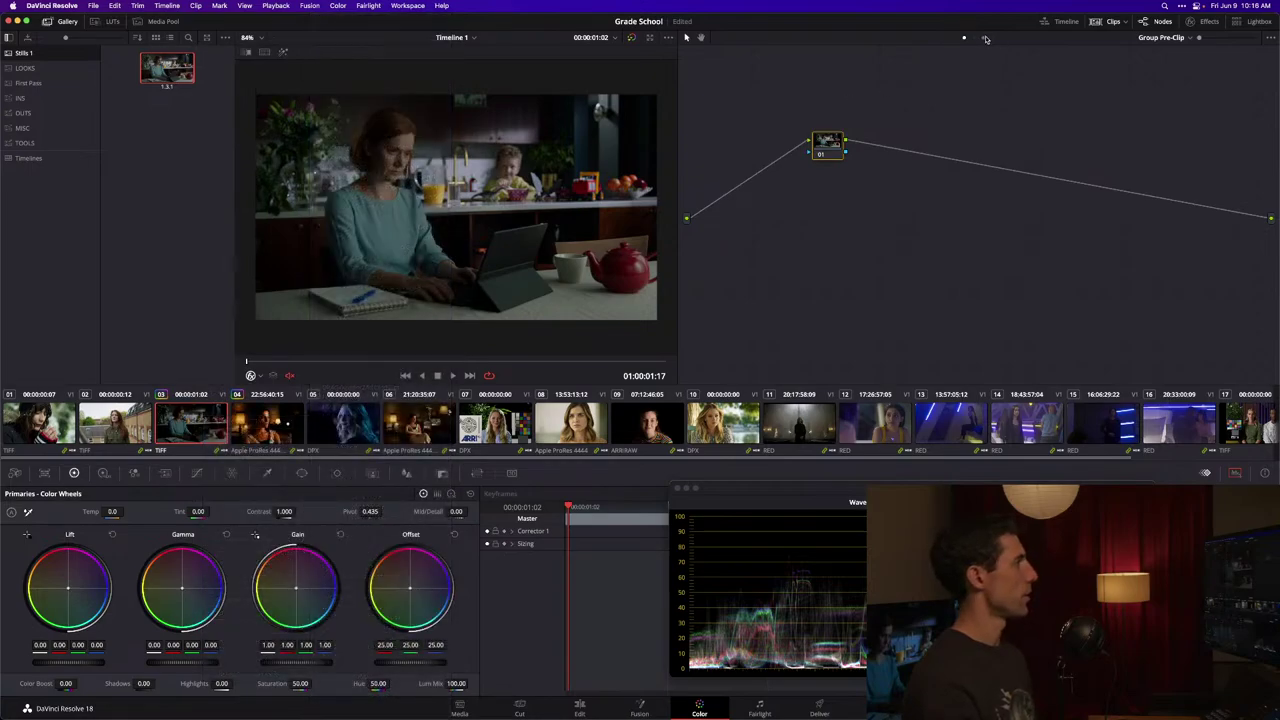
Step: Delete the clip-level node with 0.50 gain ahead of both branches, and reposition the EXPOSURE node
{"action": "left_click", "coordinate": [771, 199]}
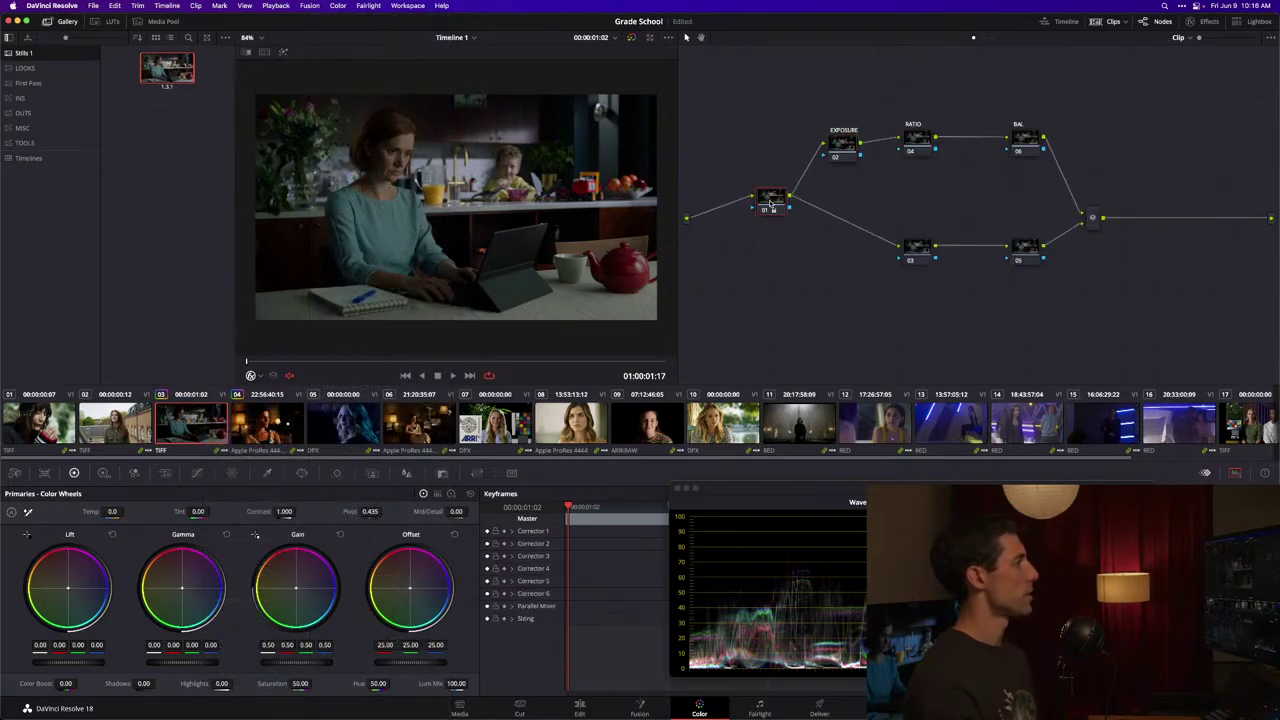
{"action": "key", "text": "Delete"}
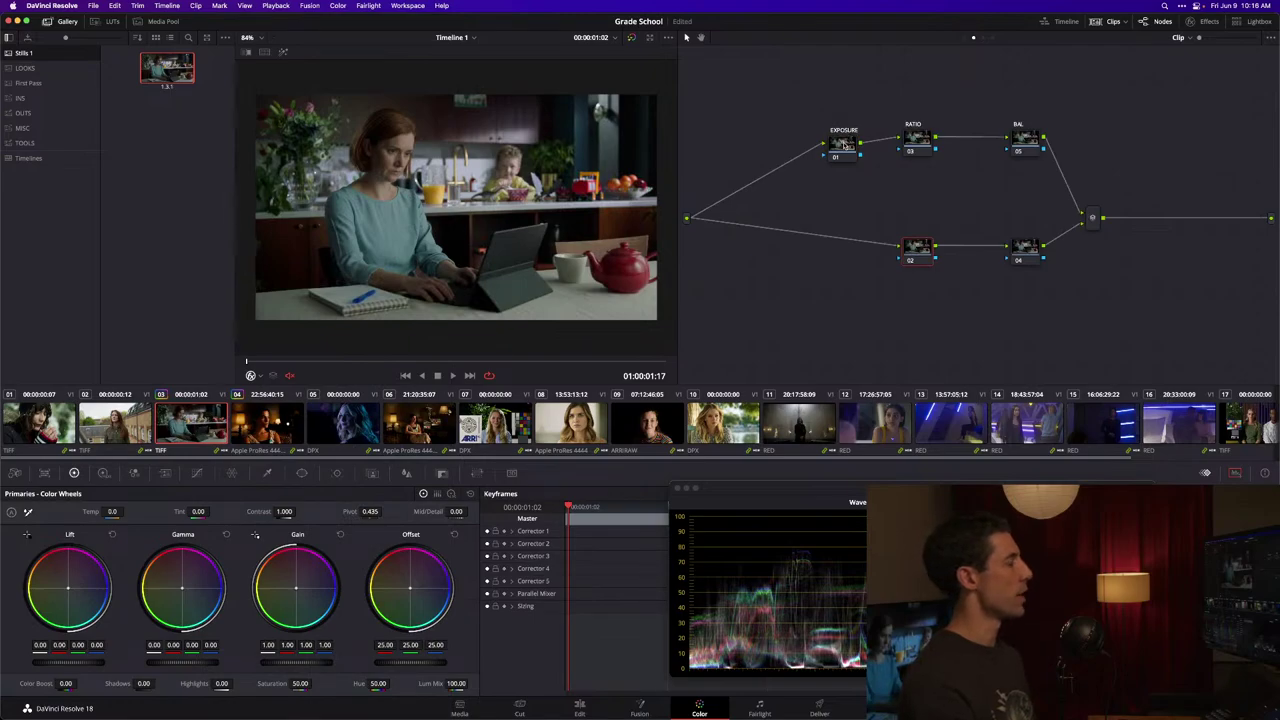
{"action": "left_click_drag", "start_coordinate": [845, 145], "coordinate": [817, 140]}
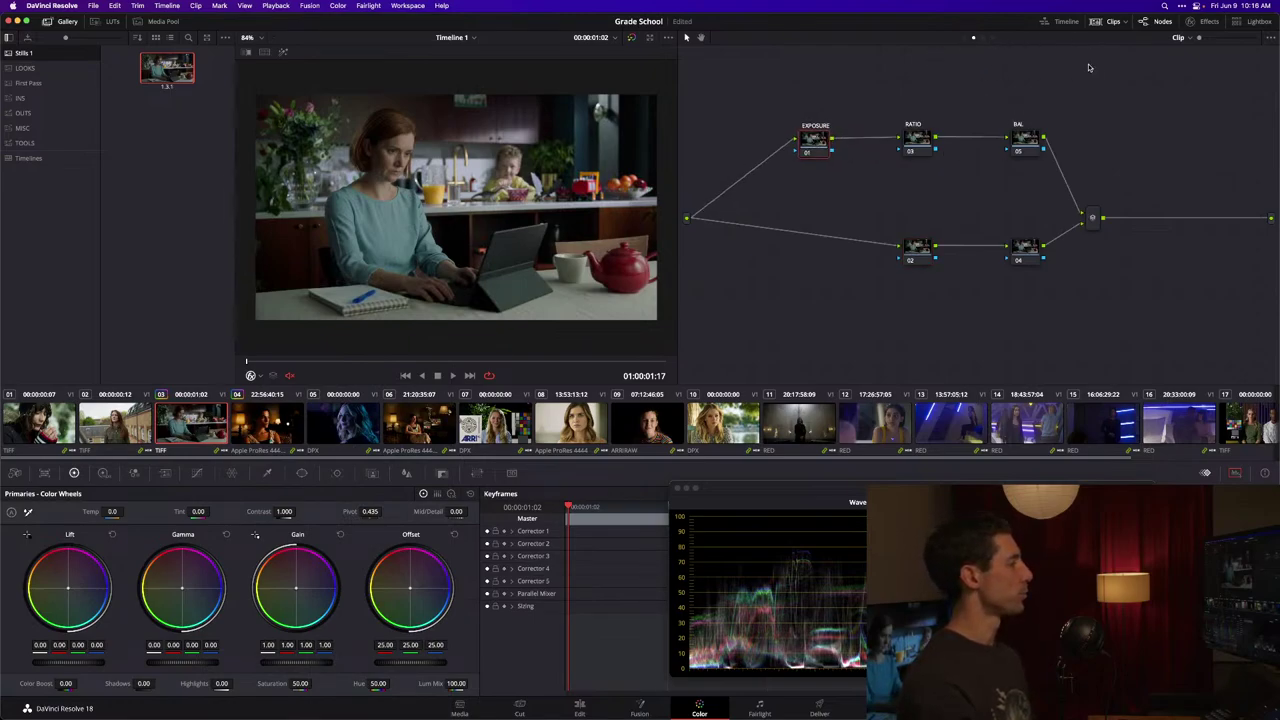
Step: Set the project's timeline color space to Rec.709 Gamma 2.4 and input DRT to Luminance Mapping, and save the settings
{"action": "key", "text": "shift+9"}
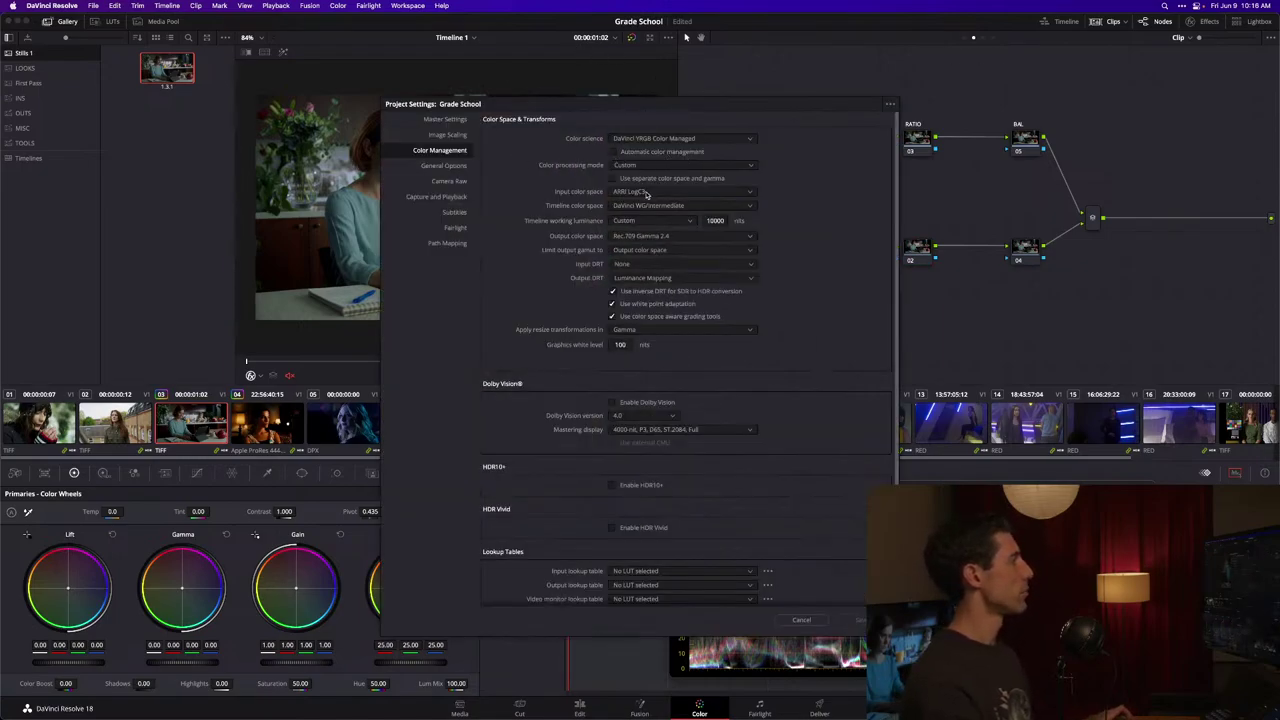
{"action": "key", "text": "Escape"}
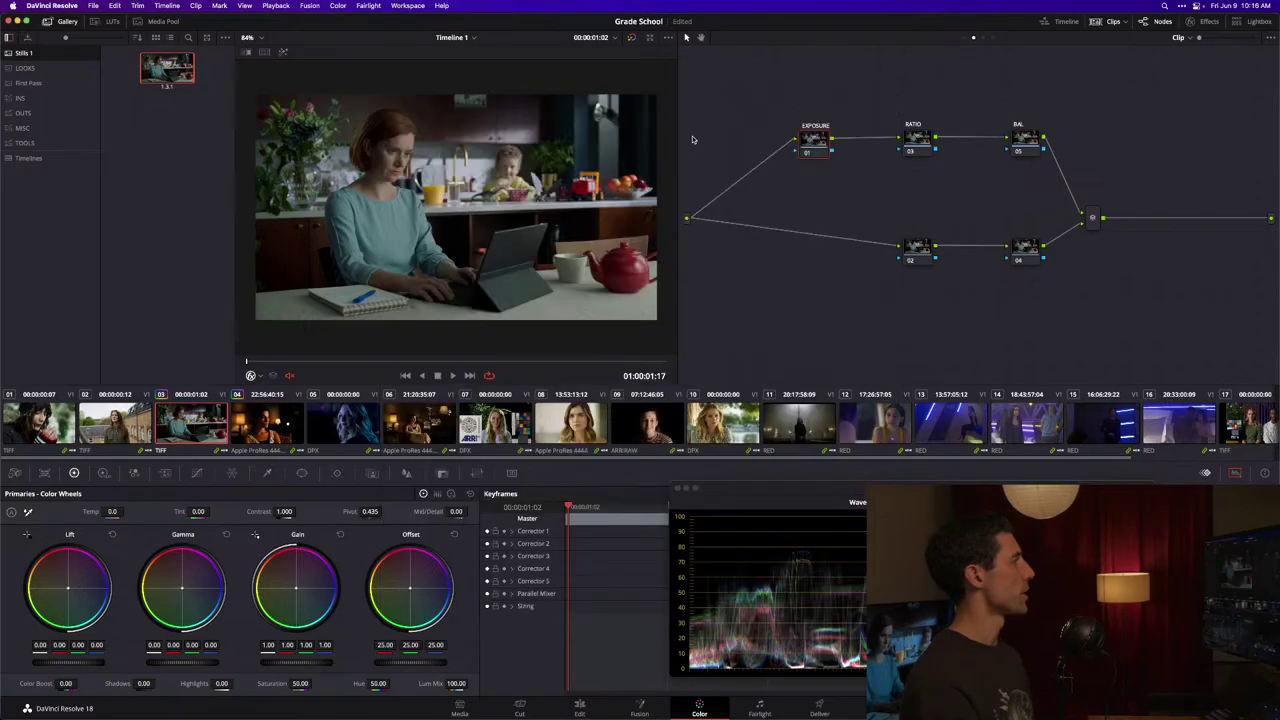
{"action": "key", "text": "shift+9"}
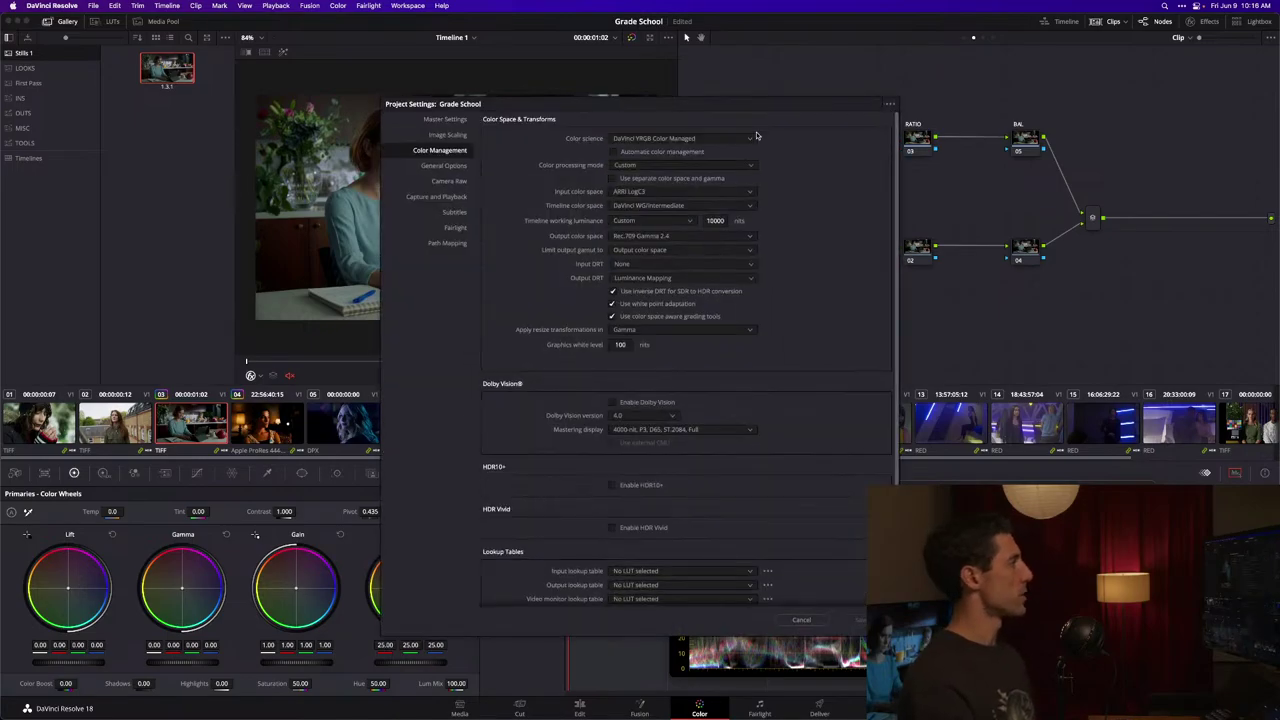
{"action": "left_click", "coordinate": [645, 205]}
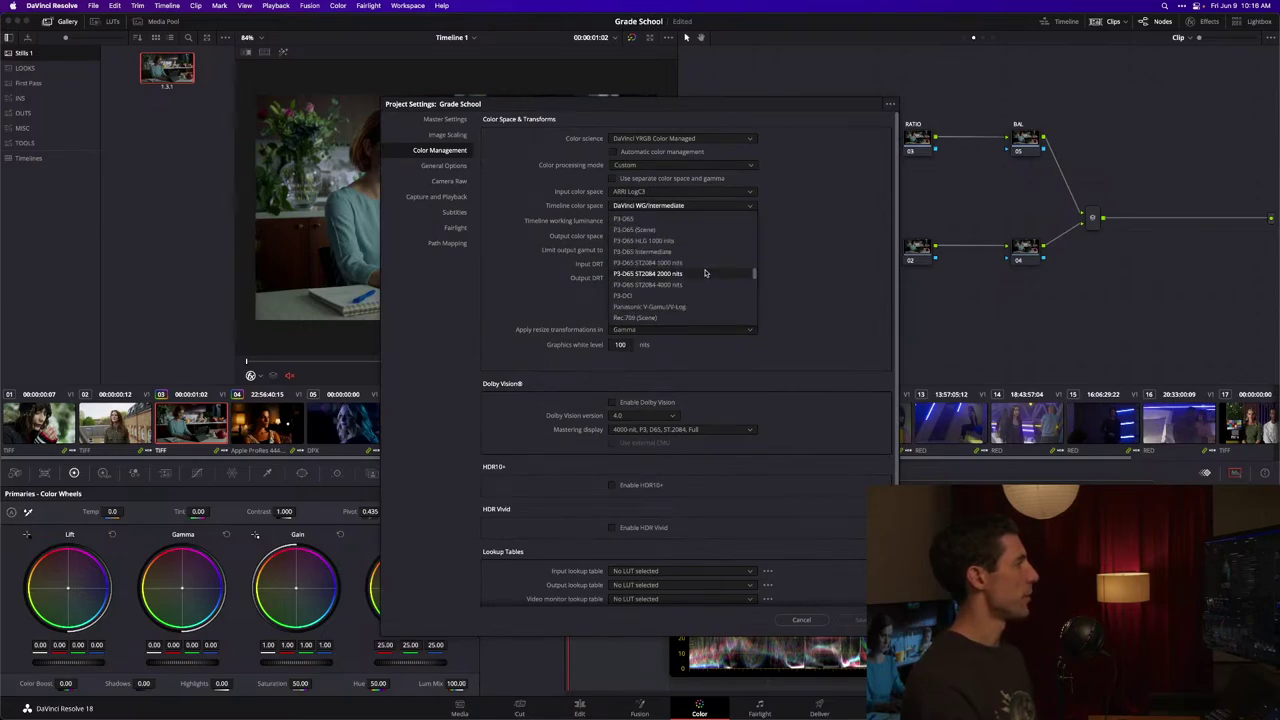
{"action": "scroll", "coordinate": [707, 265], "scroll_direction": "down", "scroll_amount": 10}
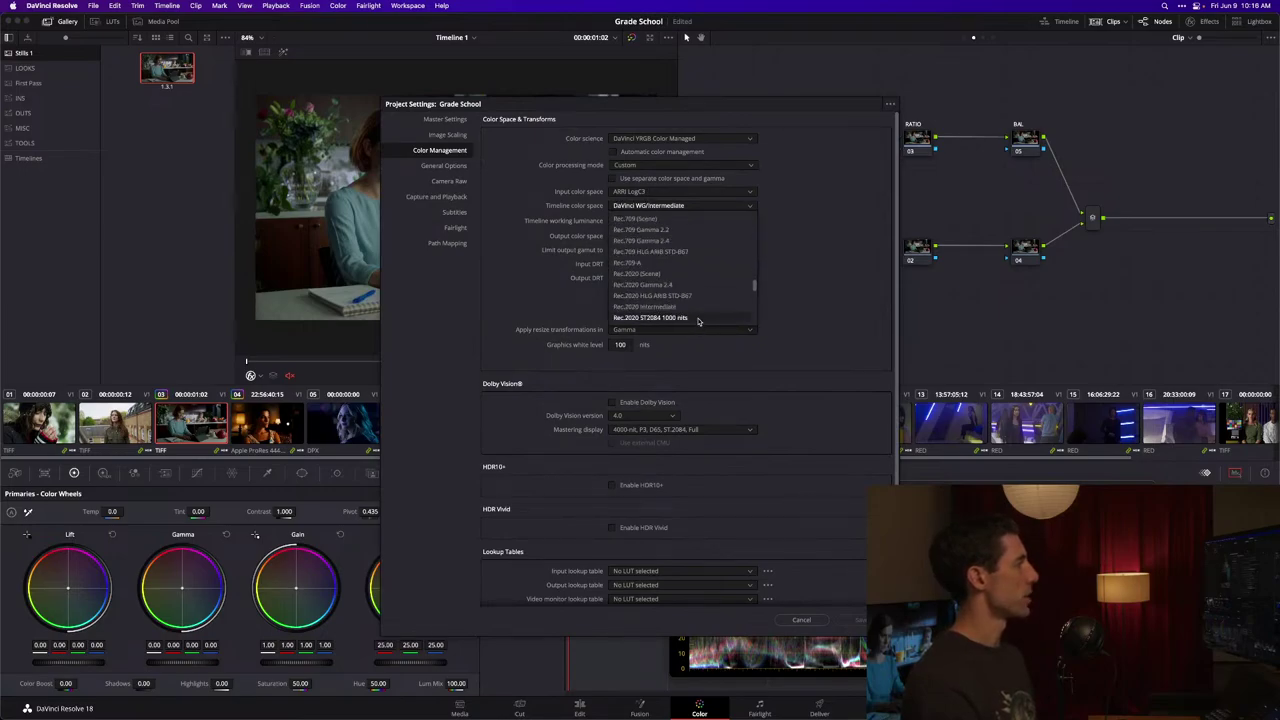
{"action": "scroll", "coordinate": [680, 316], "scroll_direction": "down", "scroll_amount": 3}
{"action": "left_click", "coordinate": [682, 243]}
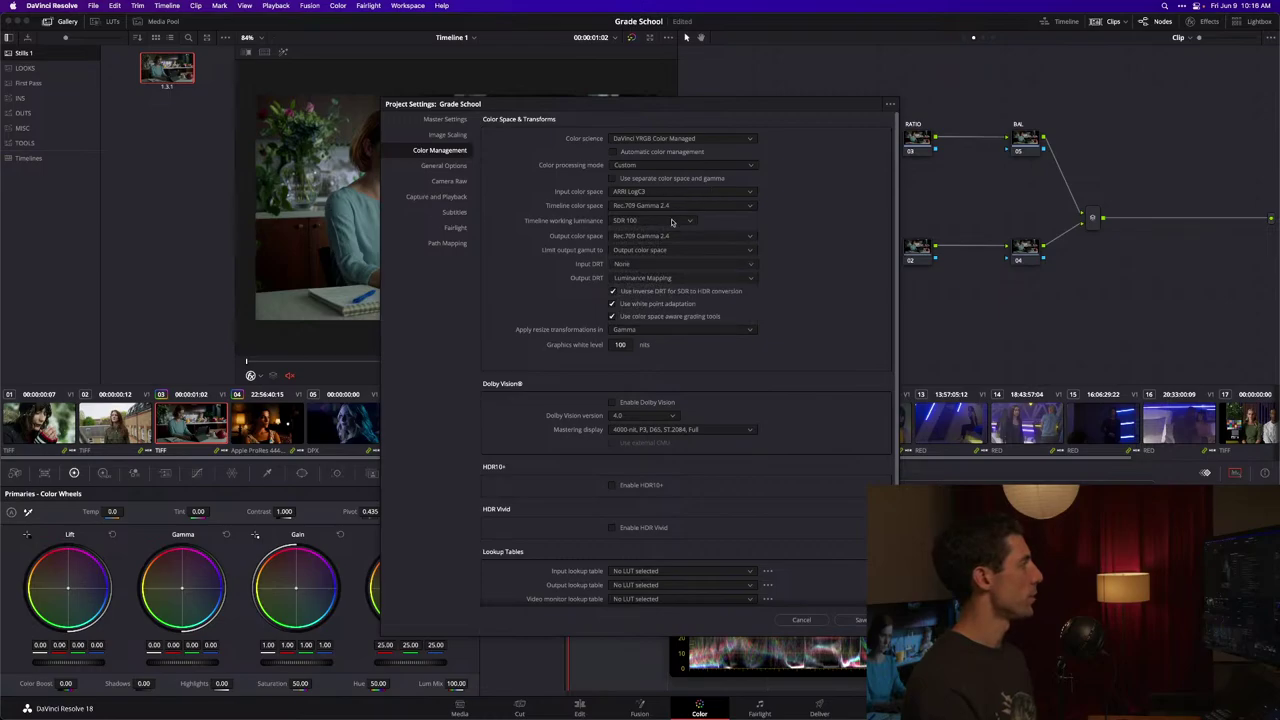
{"action": "left_click", "coordinate": [642, 264]}
{"action": "left_click", "coordinate": [643, 299]}
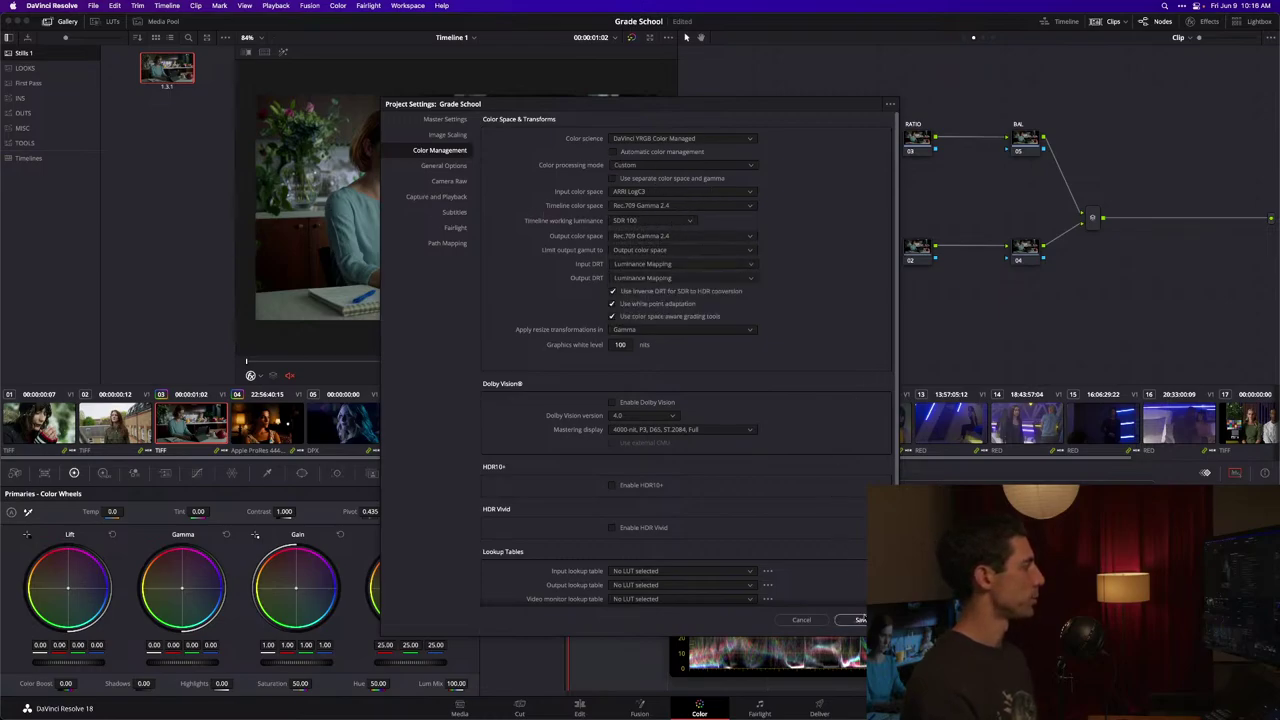
{"action": "left_click", "coordinate": [858, 620]}
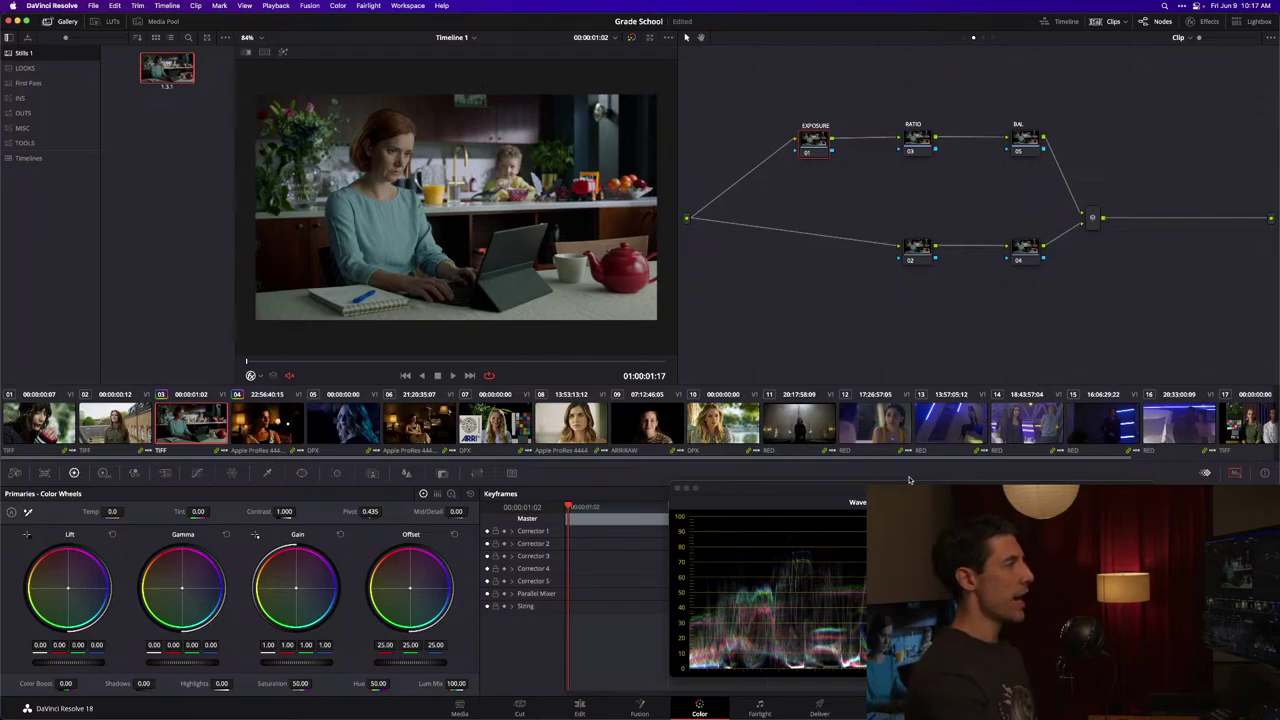
Step: Reposition the EXPOSURE node, and lower its lift and gamma to -0.03
{"action": "right_click", "coordinate": [860, 92]}
{"action": "left_click", "coordinate": [815, 87]}
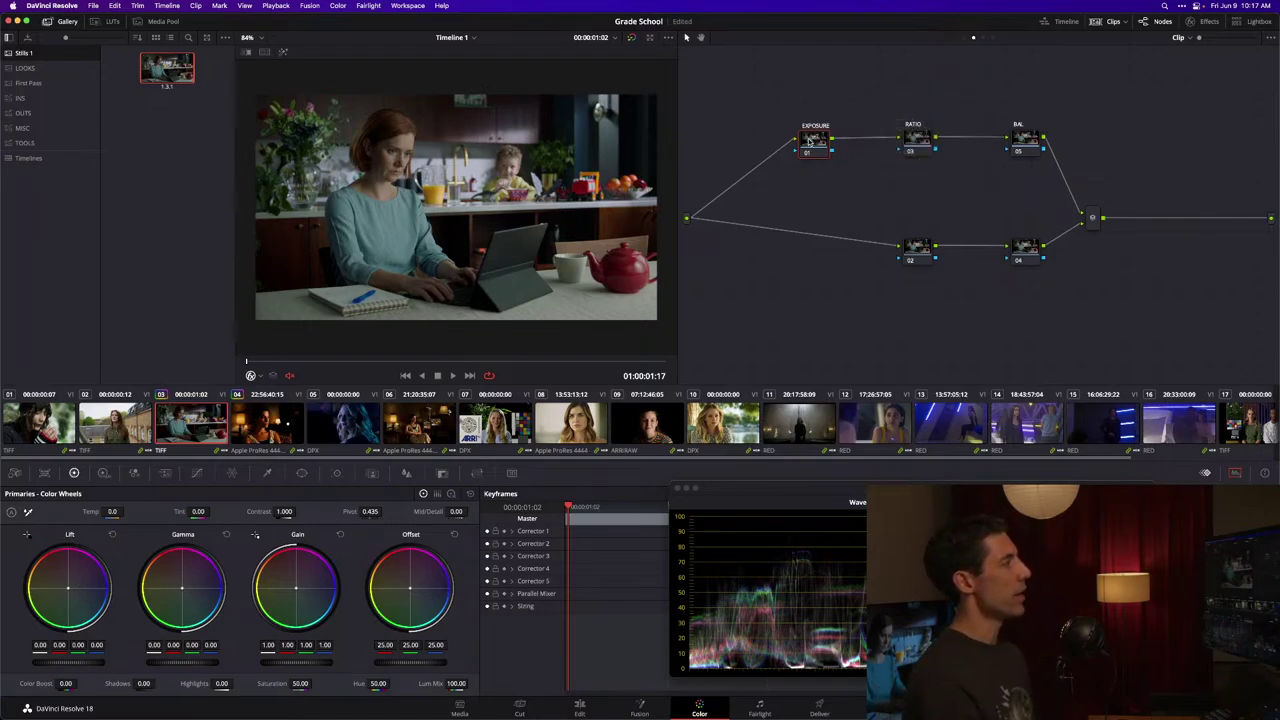
{"action": "left_click_drag", "start_coordinate": [815, 140], "coordinate": [806, 137]}
{"action": "left_click", "coordinate": [1025, 140]}
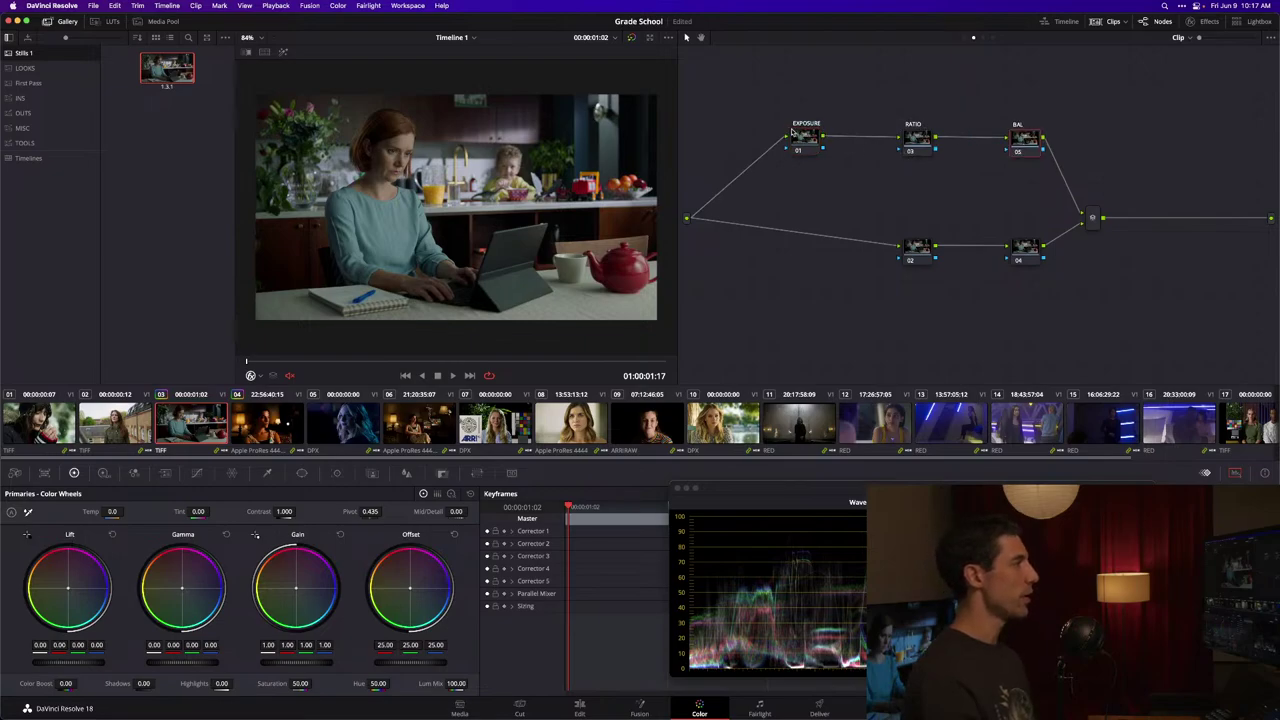
{"action": "left_click", "coordinate": [914, 136]}
{"action": "left_click", "coordinate": [812, 137]}
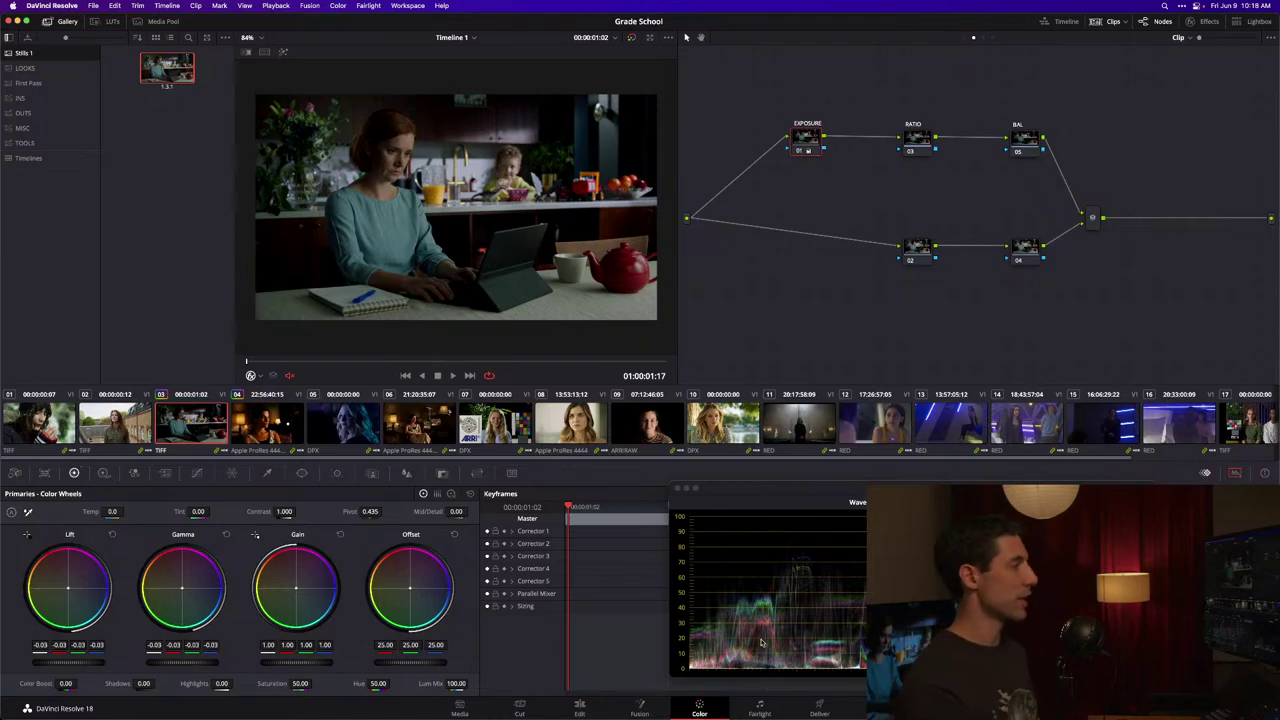
Step: Set the project's timeline color space back to DaVinci WG/Intermediate, with Custom working luminance at 10000 nits
{"action": "key", "text": "shift+9"}
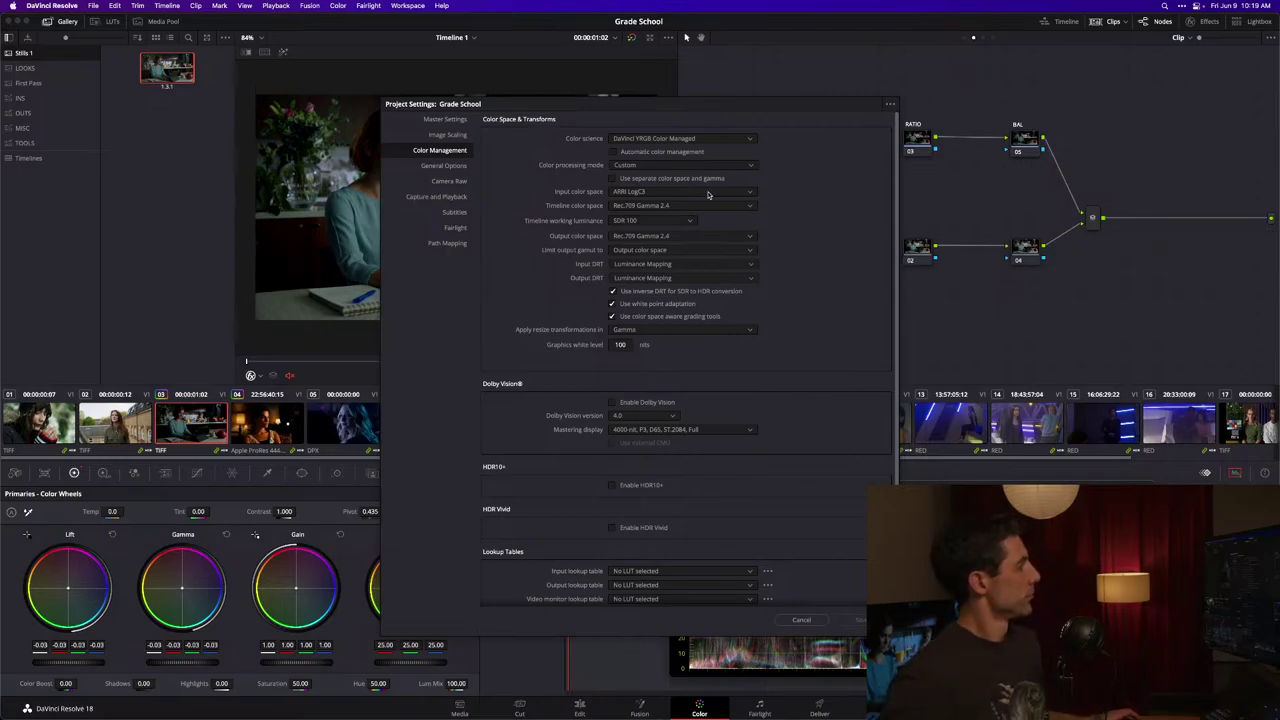
{"action": "left_click", "coordinate": [687, 206]}
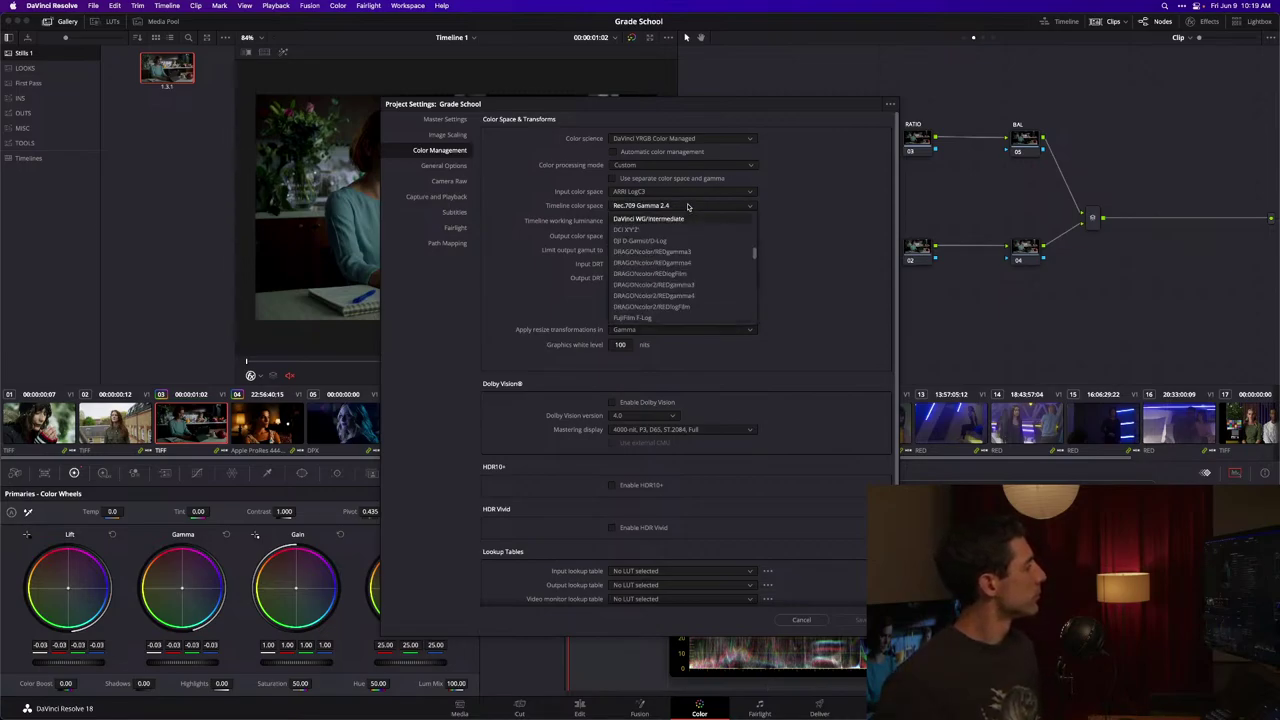
{"action": "left_click", "coordinate": [649, 218]}
{"action": "left_click", "coordinate": [650, 221]}
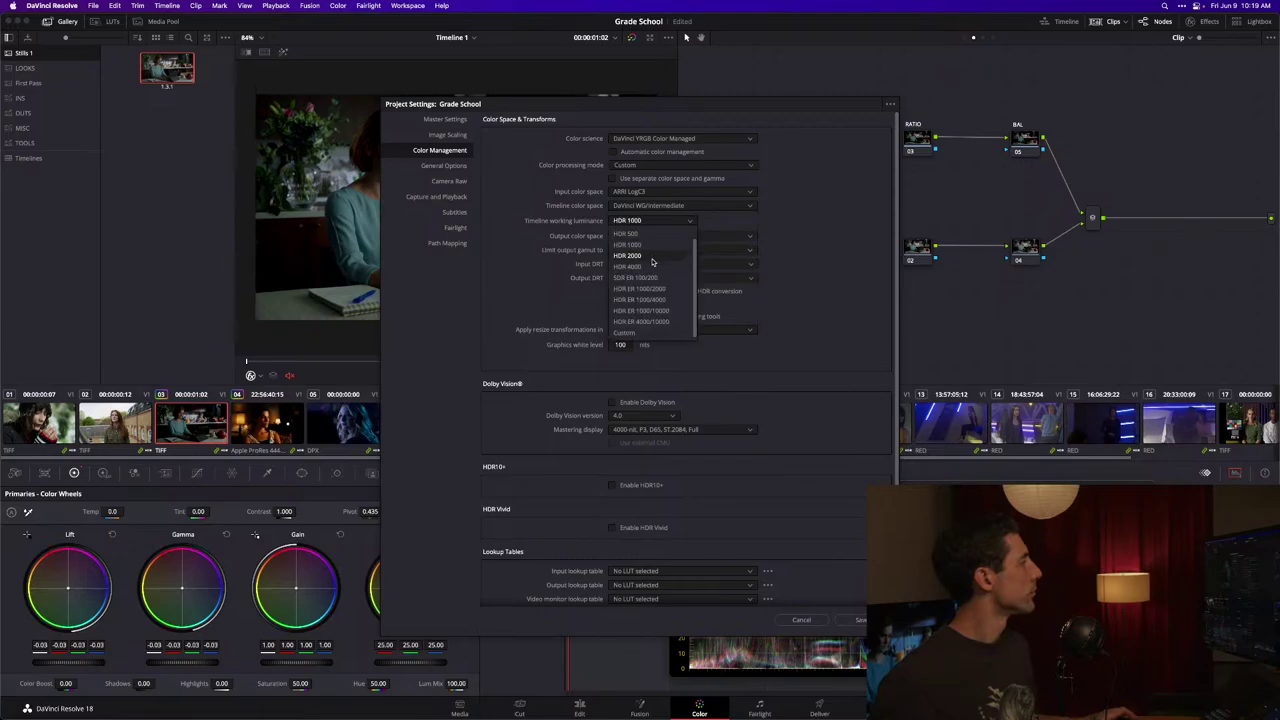
{"action": "left_click", "coordinate": [628, 332]}
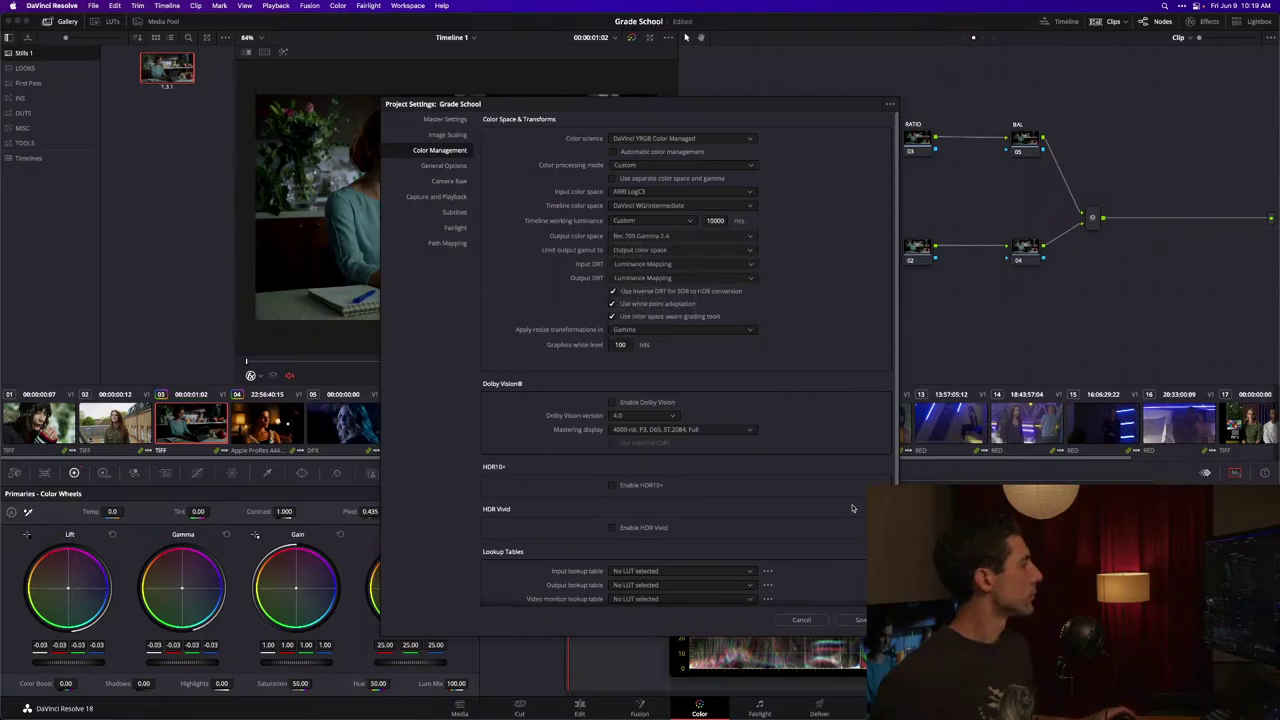
Step: Set the input DRT to None in the color management settings, apply the settings, and save the project
{"action": "left_click", "coordinate": [688, 264]}
{"action": "left_click", "coordinate": [685, 291]}
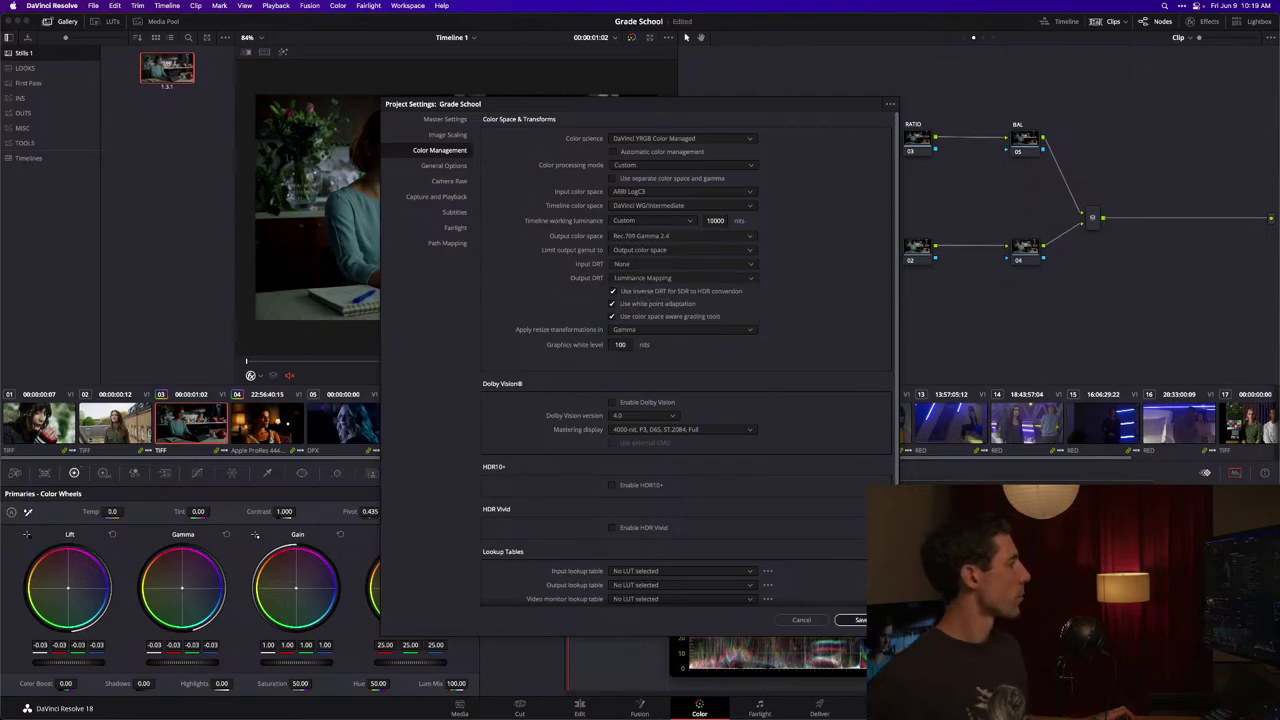
{"action": "left_click", "coordinate": [858, 620]}
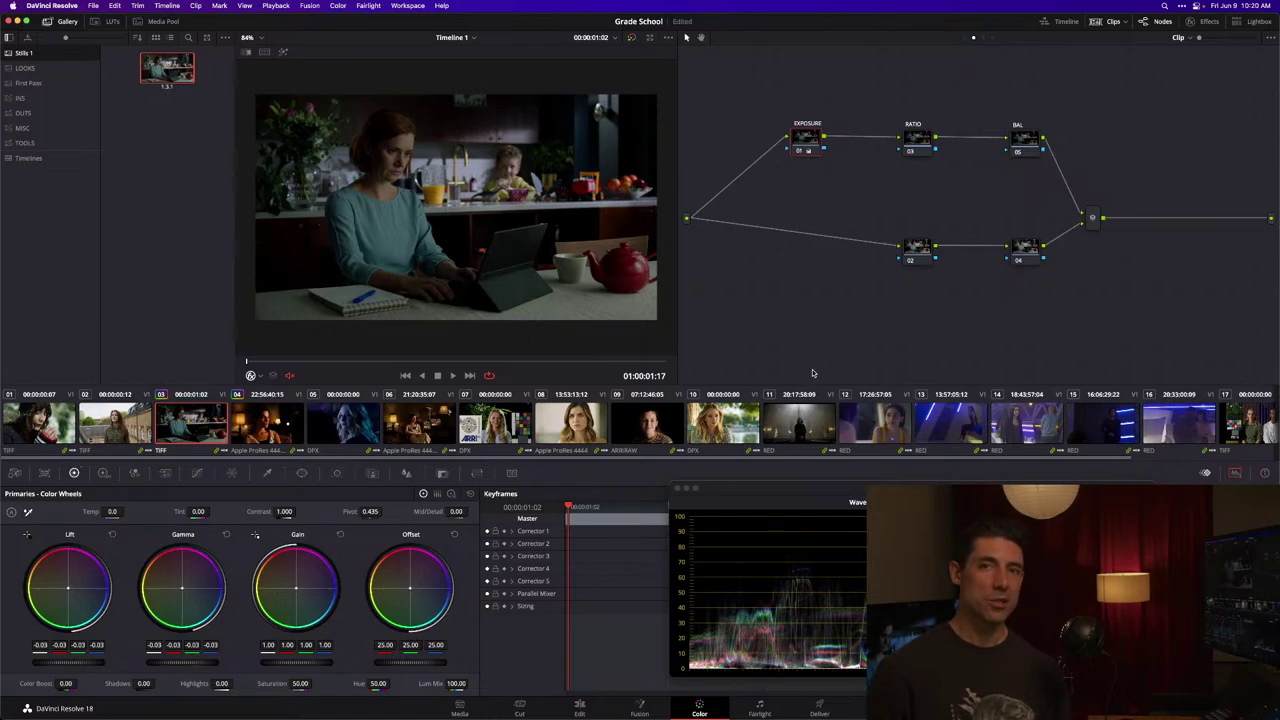
{"action": "key", "text": "super+s"}
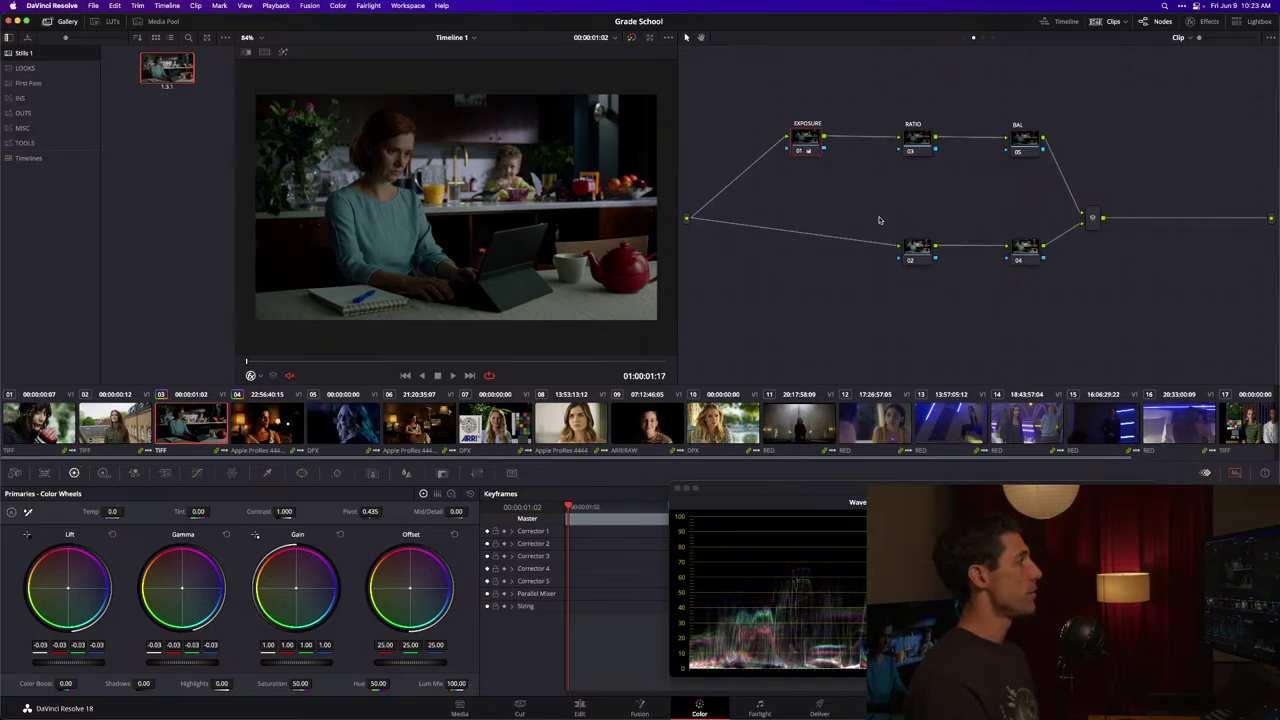
Step: Reposition the first lower-branch node, and replace the EXPOSURE node with a fresh serial node labelled EXPOSURE ahead of RATIO
{"action": "left_click", "coordinate": [104, 474]}
{"action": "left_click", "coordinate": [73, 474]}
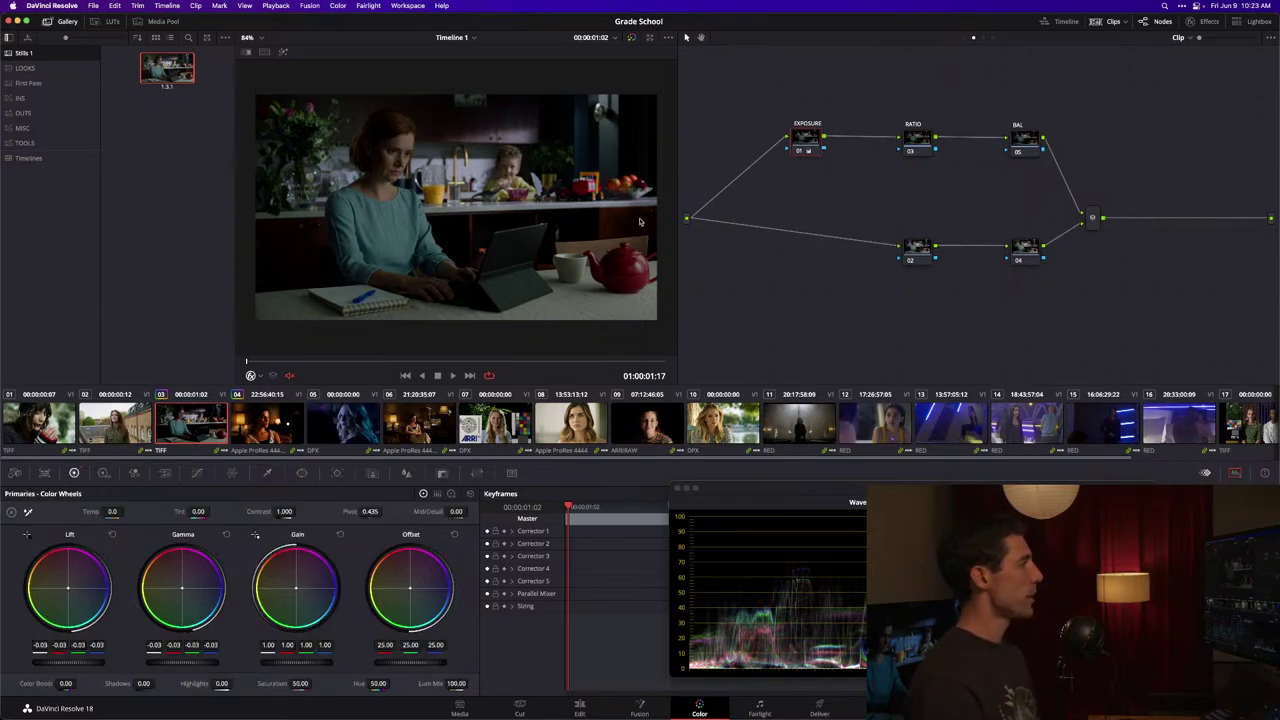
{"action": "left_click_drag", "start_coordinate": [933, 252], "coordinate": [828, 252]}
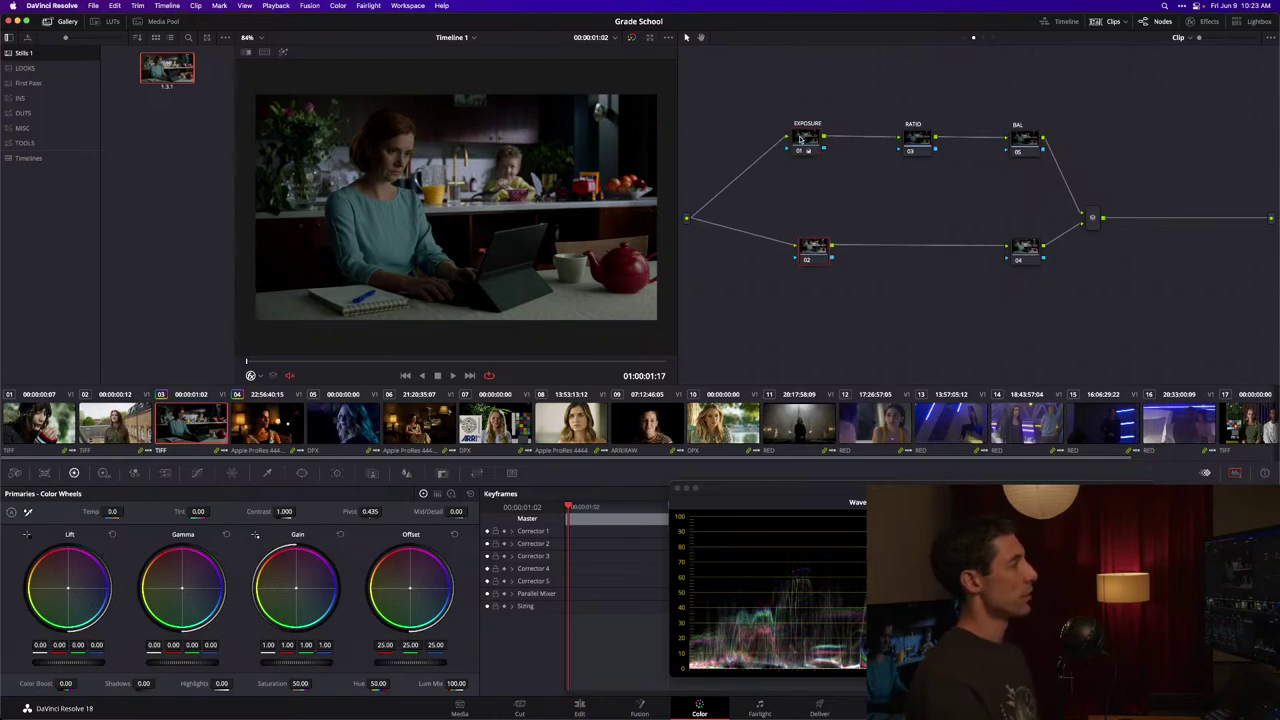
{"action": "left_click_drag", "start_coordinate": [803, 141], "coordinate": [795, 141]}
{"action": "key", "text": "Delete"}
{"action": "key", "text": "alt+s"}
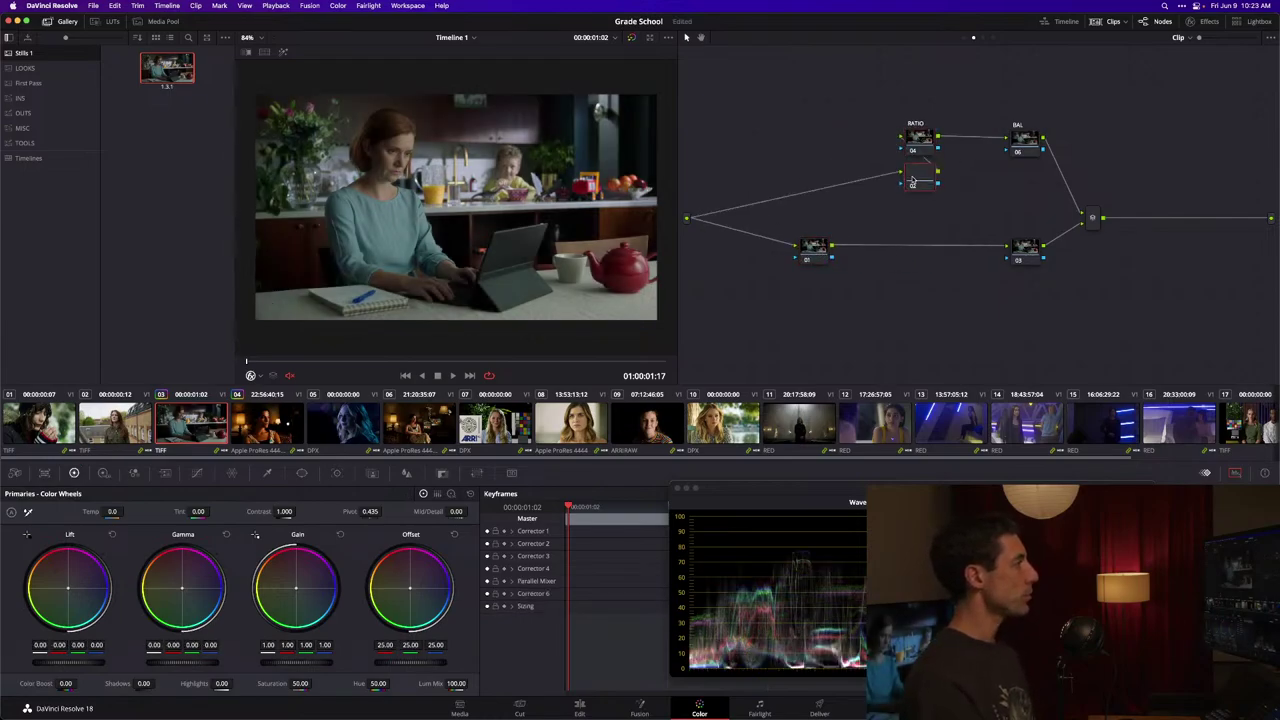
{"action": "right_click", "coordinate": [795, 151]}
{"action": "left_click", "coordinate": [824, 164]}
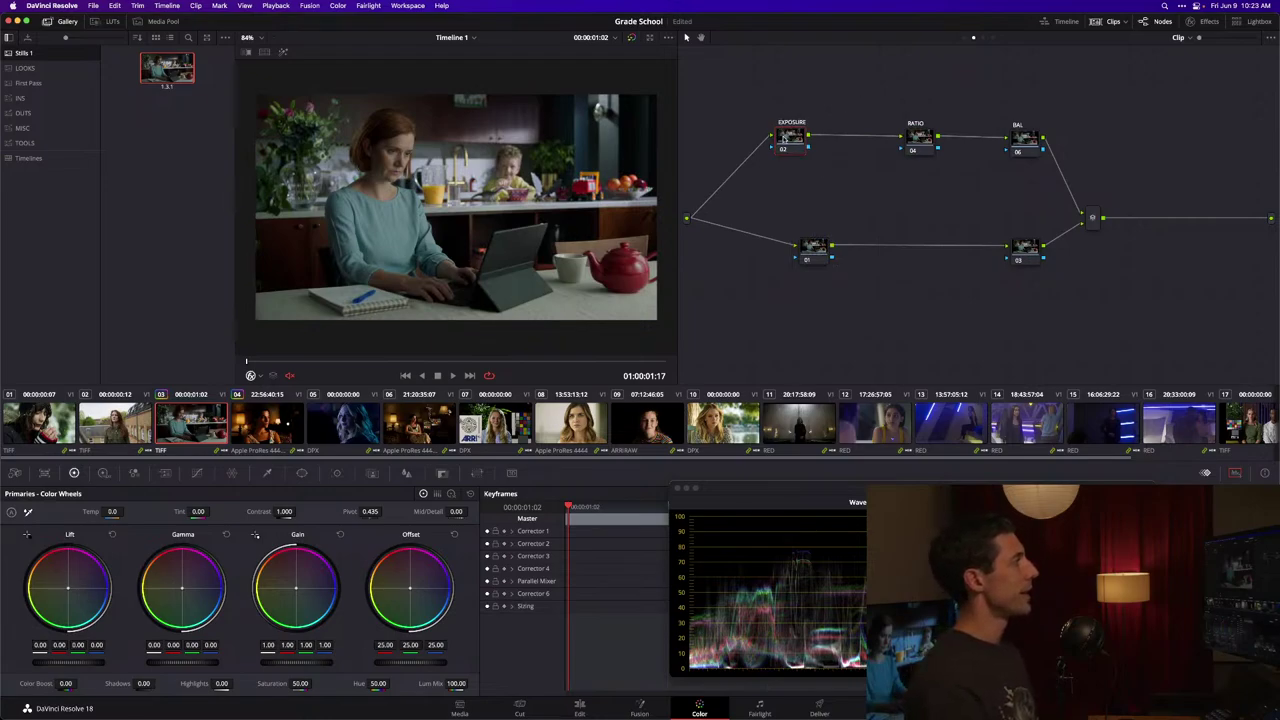
Step: Set the EXPOSURE node's gamma to Linear, and nudge the node slightly in the graph
{"action": "right_click", "coordinate": [790, 140]}
{"action": "mouse_move", "coordinate": [842, 272]}
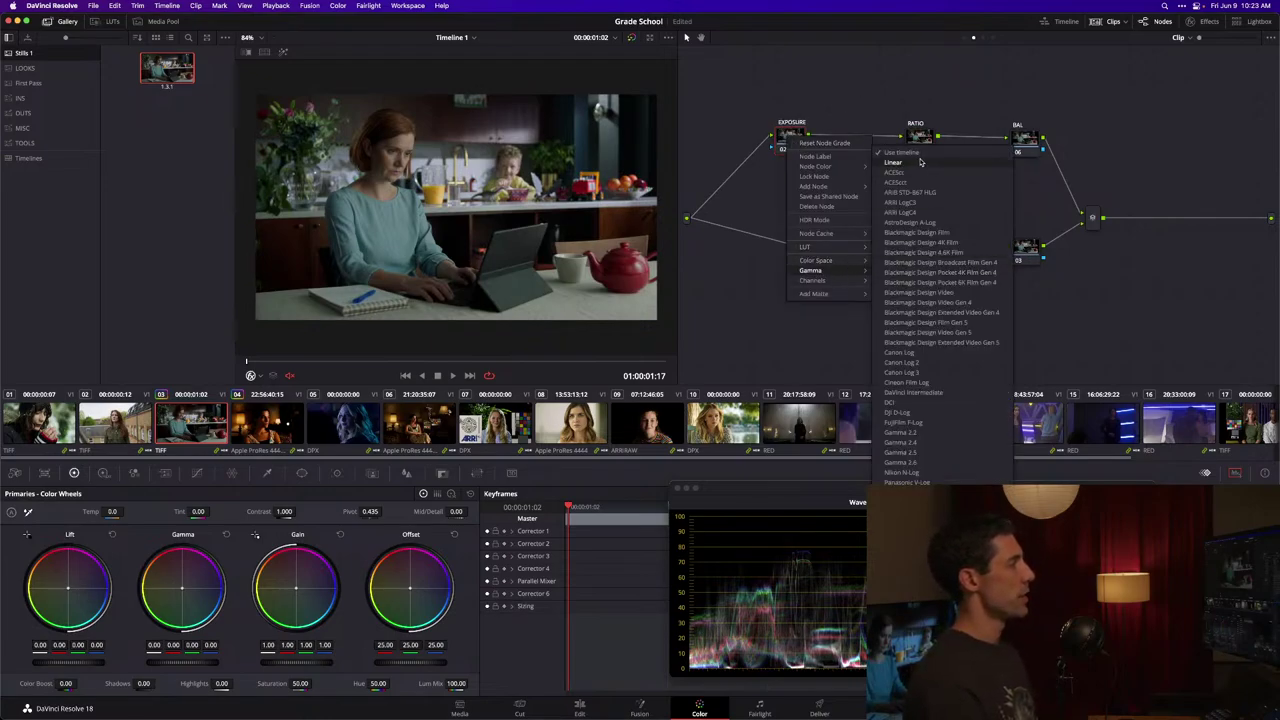
{"action": "left_click", "coordinate": [922, 165]}
{"action": "left_click_drag", "start_coordinate": [791, 142], "coordinate": [796, 141]}
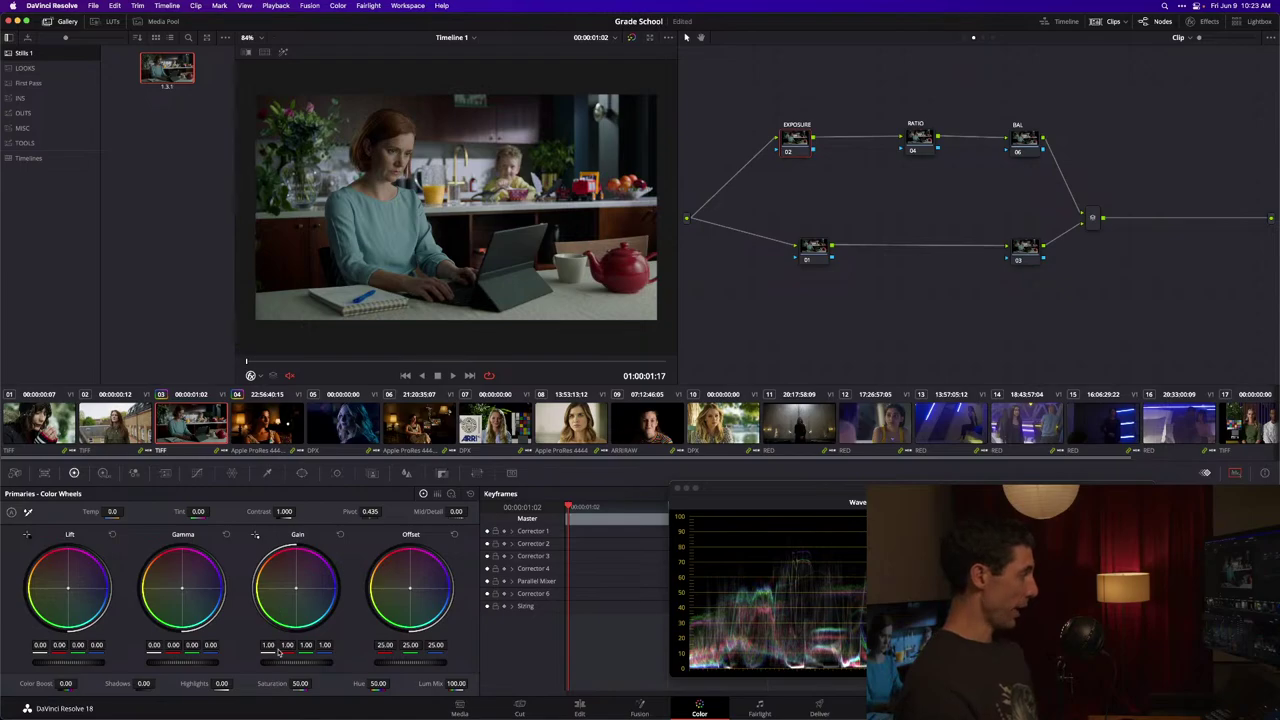
Step: Raise the EXPOSURE node's gain to 2.00, and compare the image with the node disabled and enabled
{"action": "left_click_drag", "start_coordinate": [285, 665], "coordinate": [820, 626]}
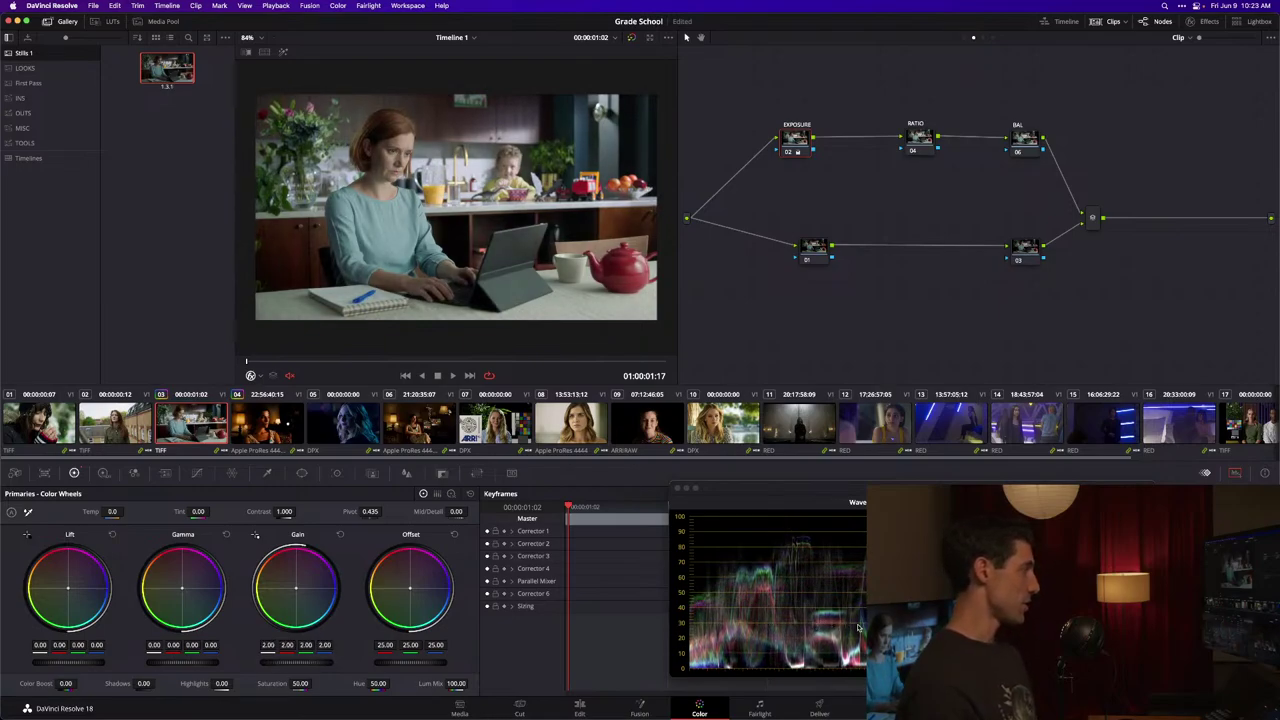
{"action": "key", "text": "shift+d"}
{"action": "key", "text": "shift+d"}
{"action": "key", "text": "shift+d"}
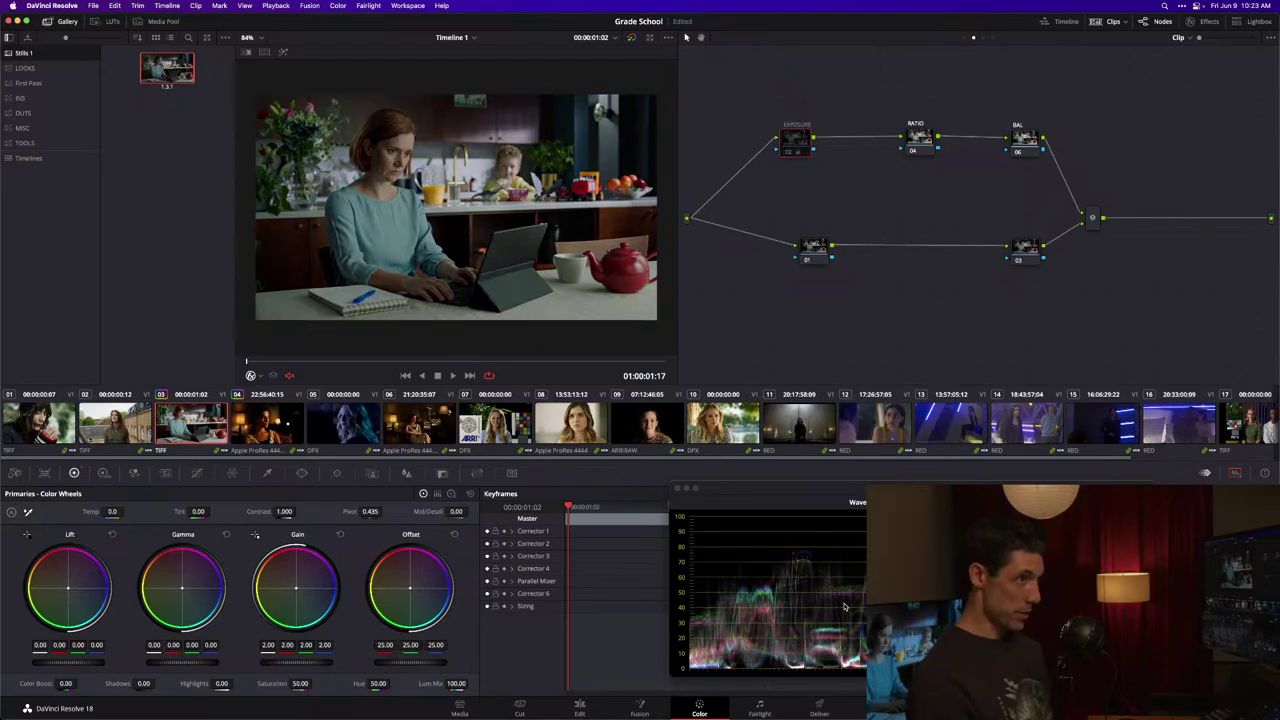
{"action": "key", "text": "shift+d"}
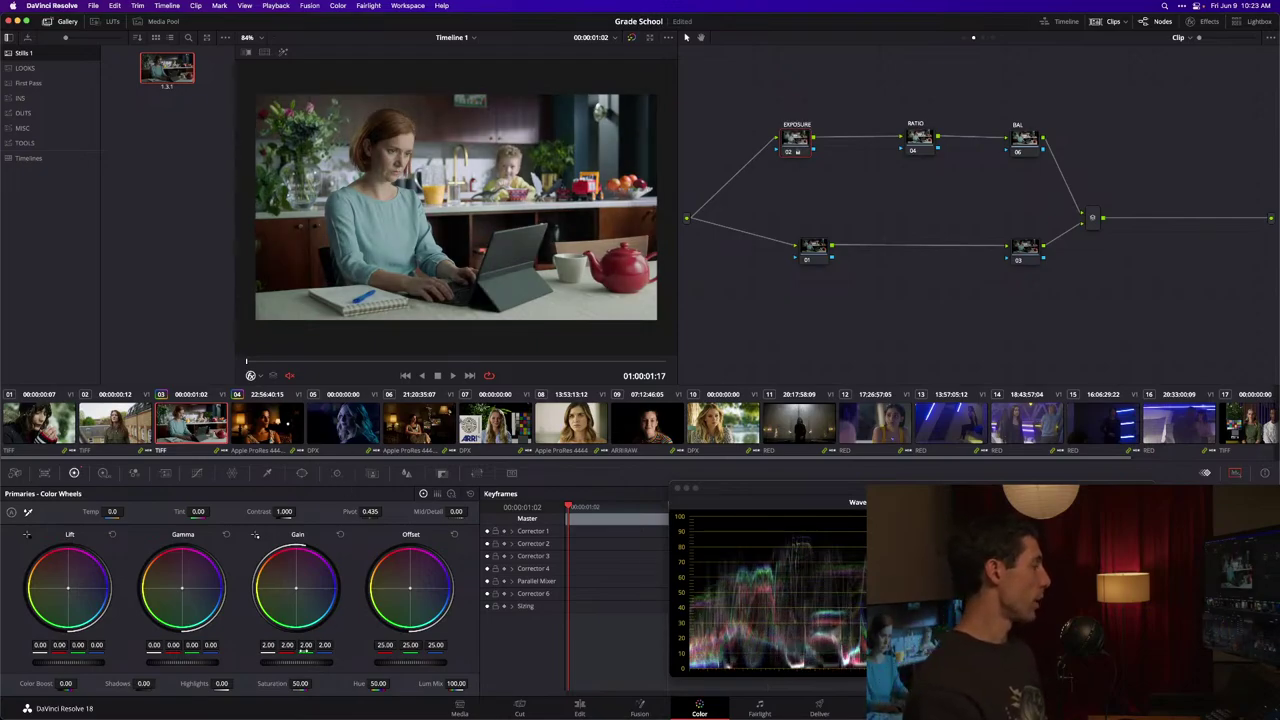
Step: Try the EXPOSURE node's gain at 0.50, 0.59 and 0.25, and reset it to the default
{"action": "left_click_drag", "start_coordinate": [310, 665], "coordinate": [192, 668]}
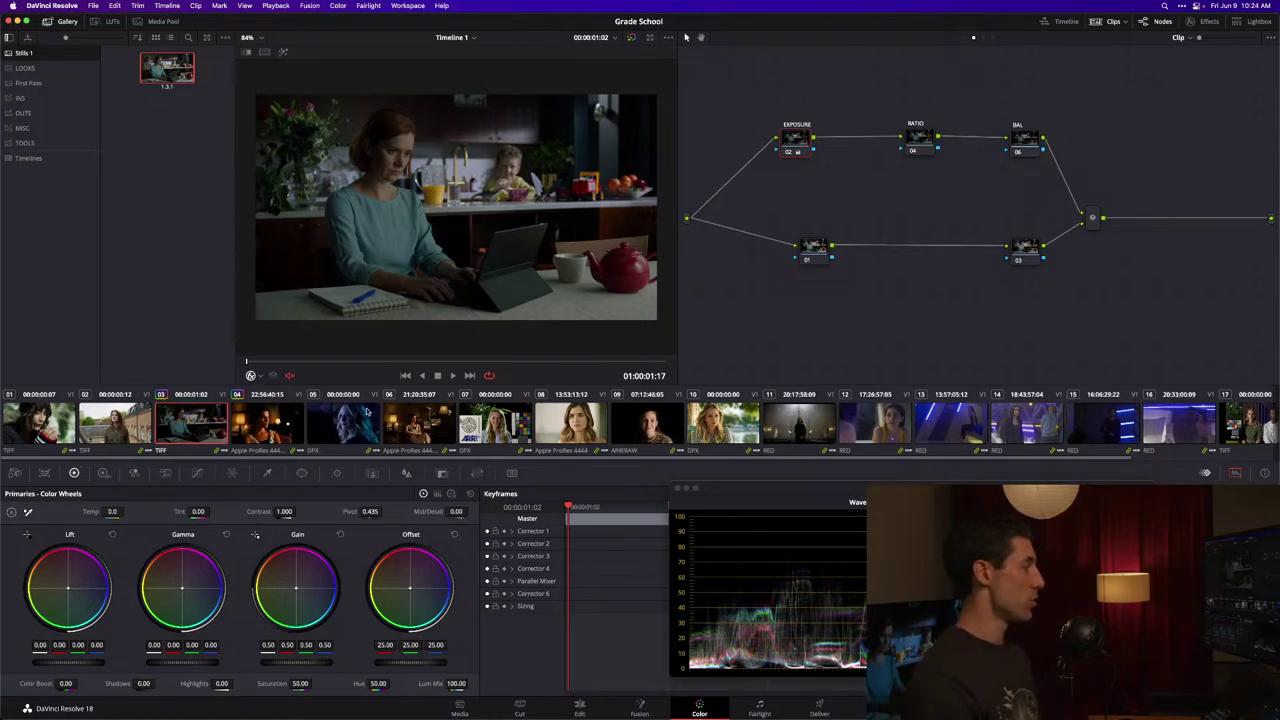
{"action": "left_click_drag", "start_coordinate": [276, 664], "coordinate": [314, 664]}
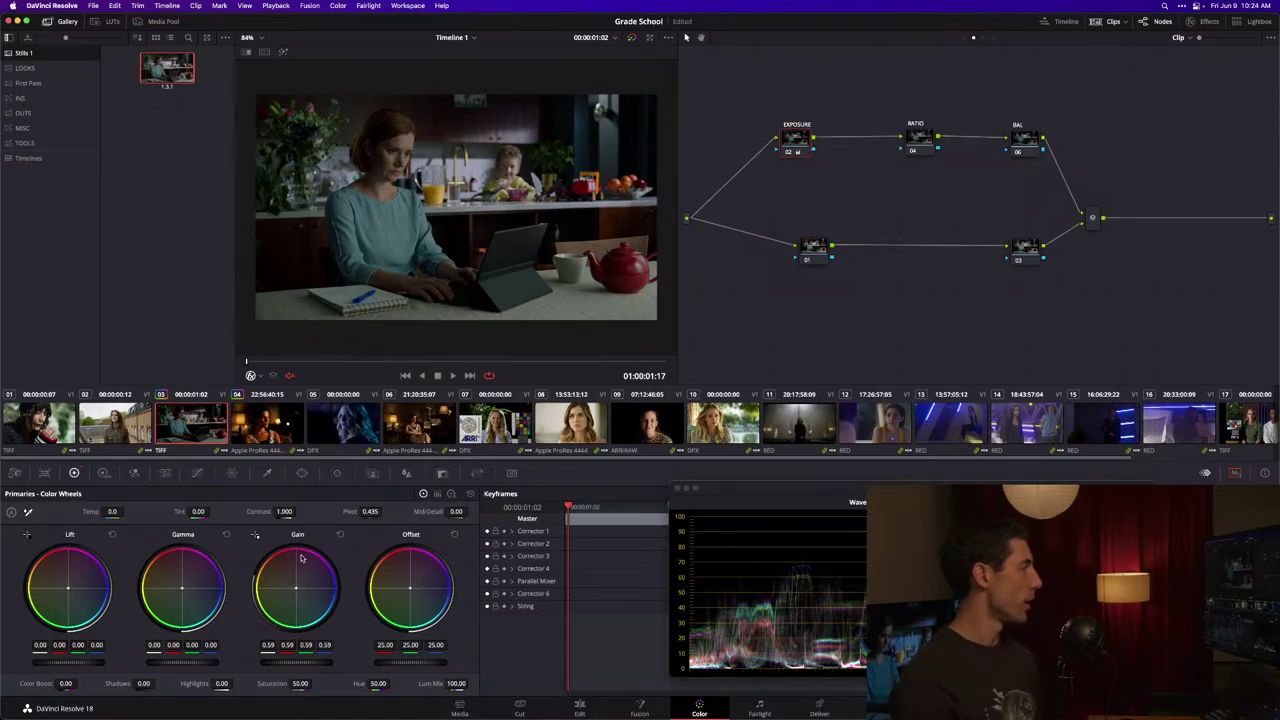
{"action": "left_click", "coordinate": [340, 534]}
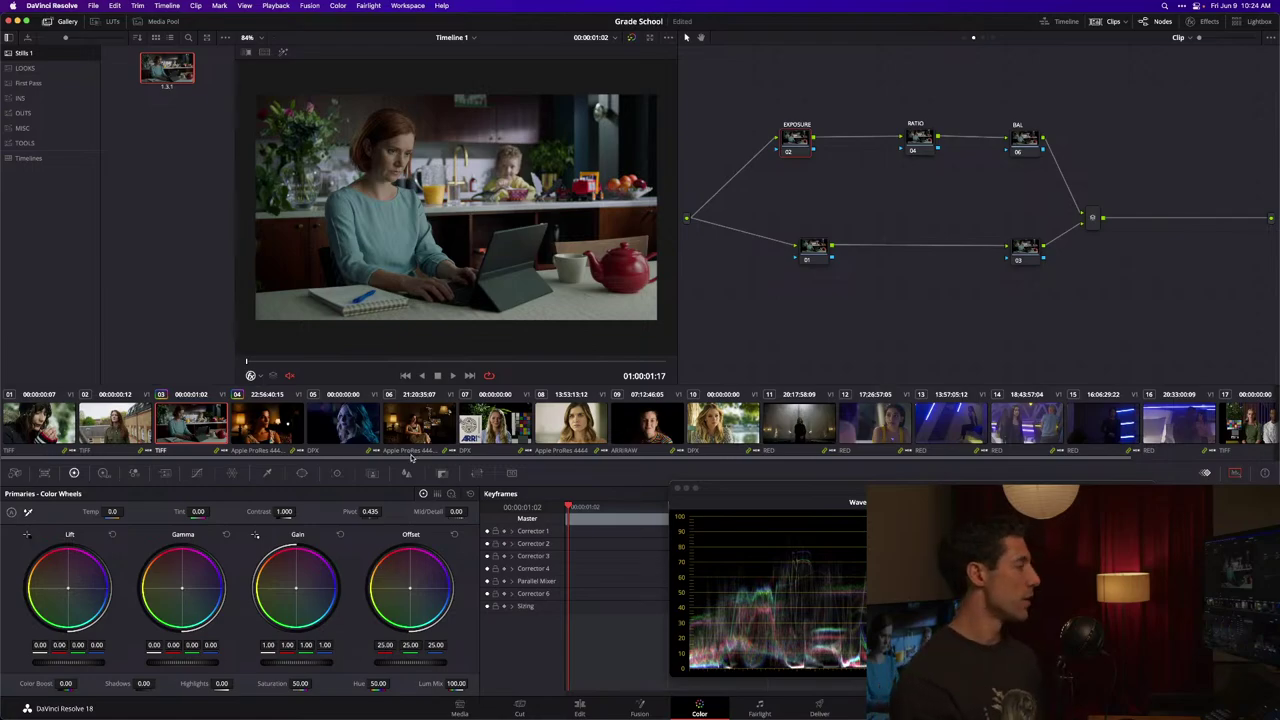
{"action": "left_click_drag", "start_coordinate": [308, 664], "coordinate": [255, 664]}
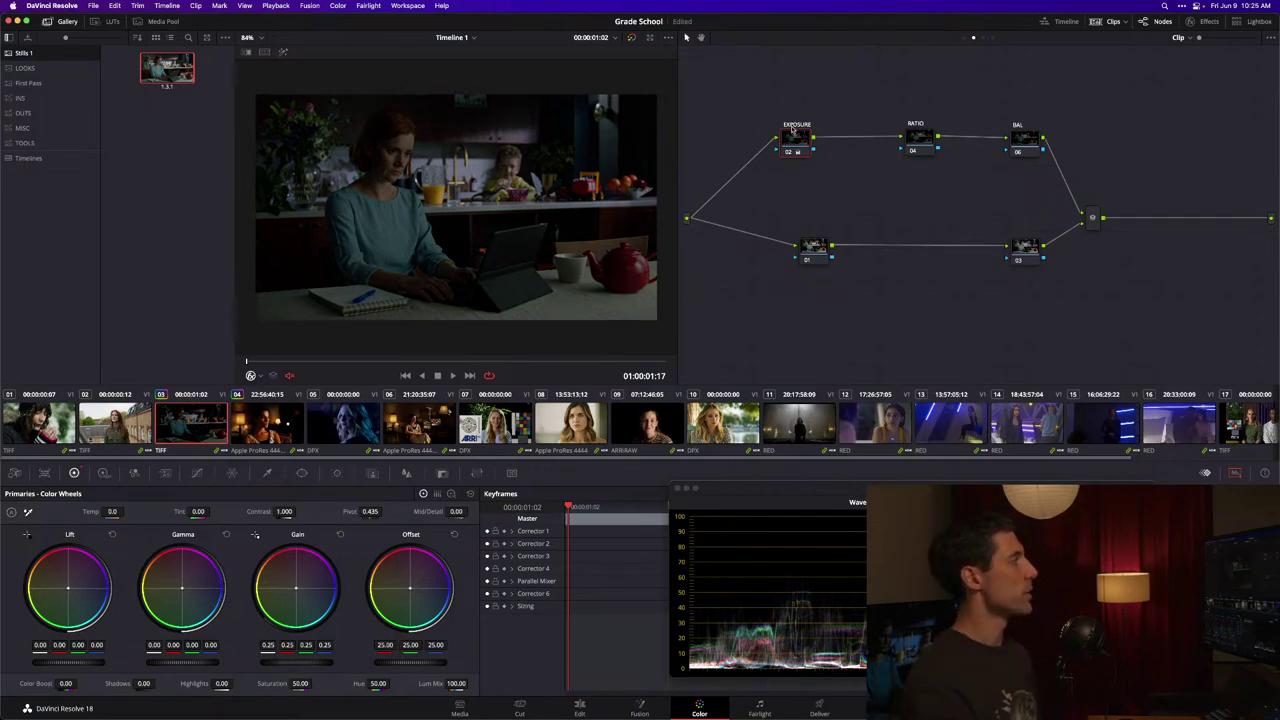
{"action": "left_click", "coordinate": [341, 536]}
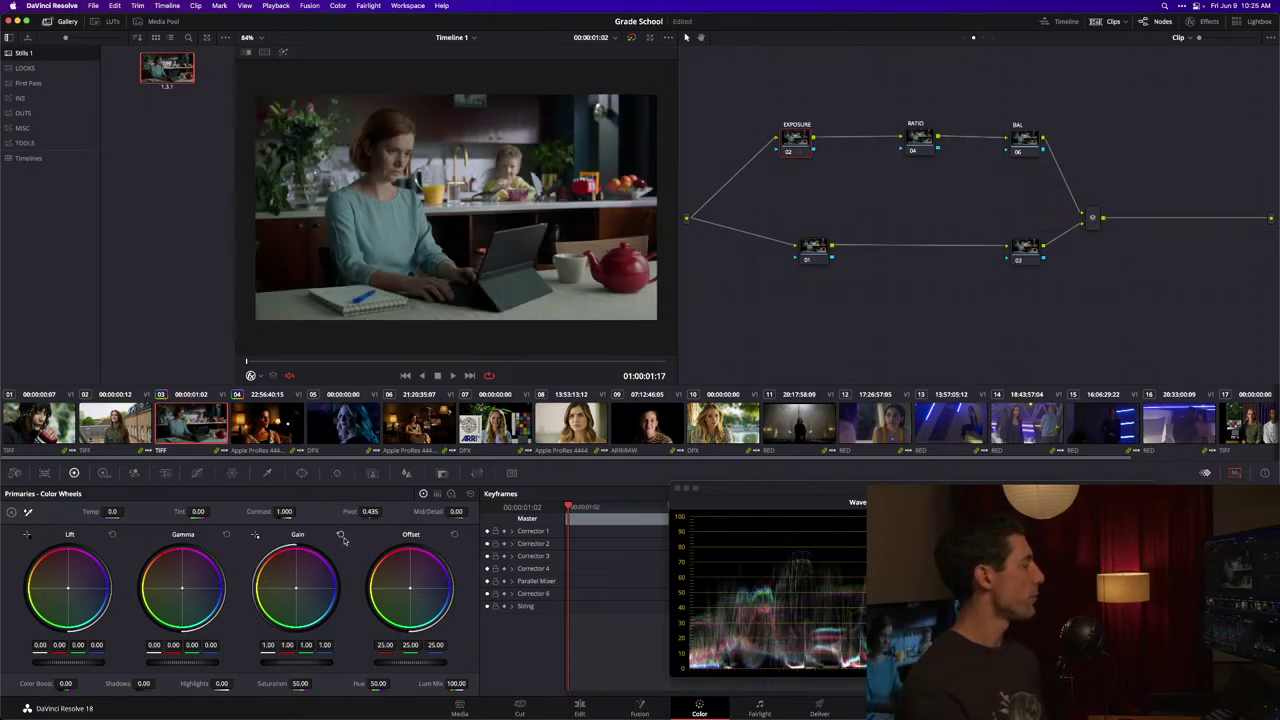
Step: Try an HDR global exposure of -1.00 on the EXPOSURE node, and reset the HDR wheels
{"action": "left_click", "coordinate": [104, 473]}
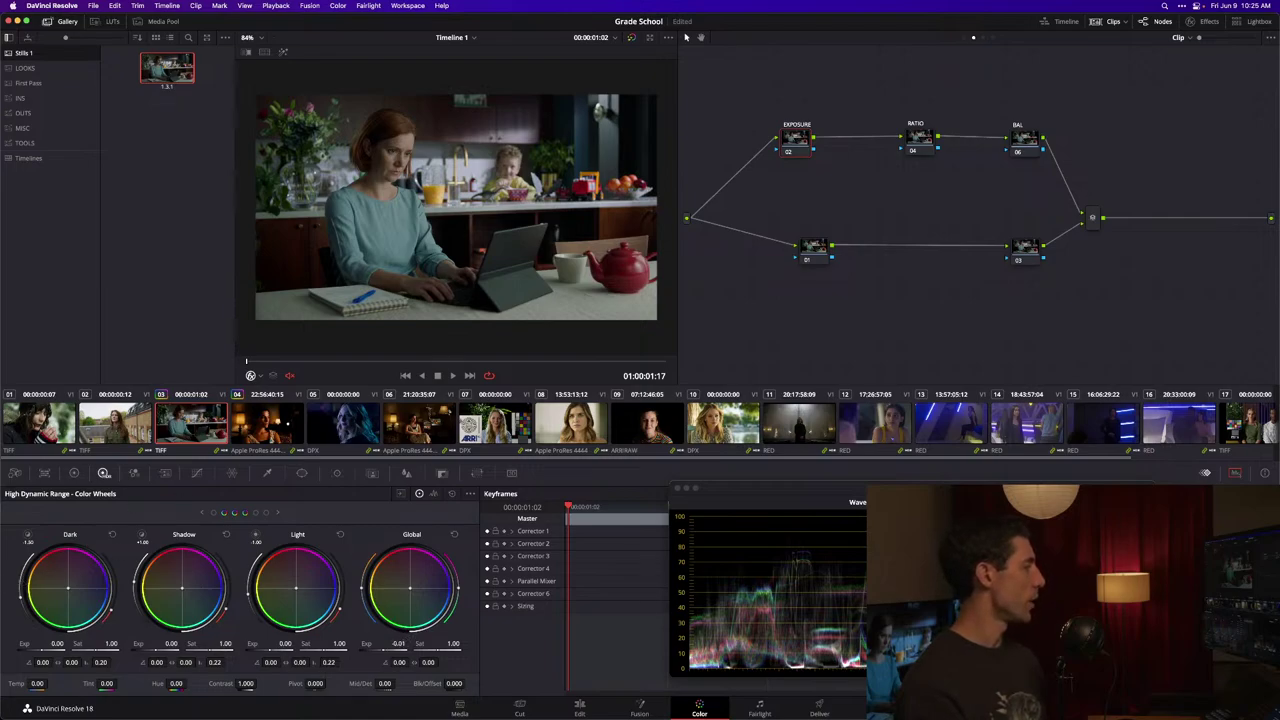
{"action": "left_click_drag", "start_coordinate": [398, 643], "coordinate": [507, 641]}
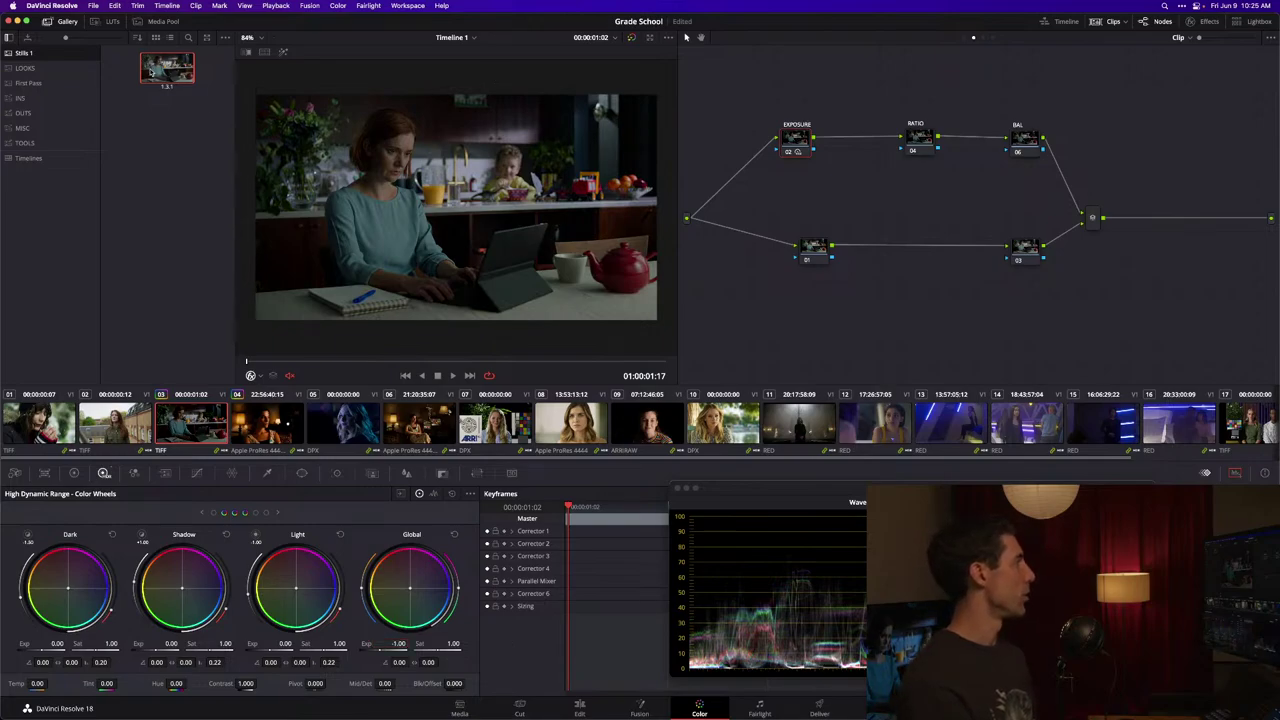
{"action": "left_click", "coordinate": [778, 145]}
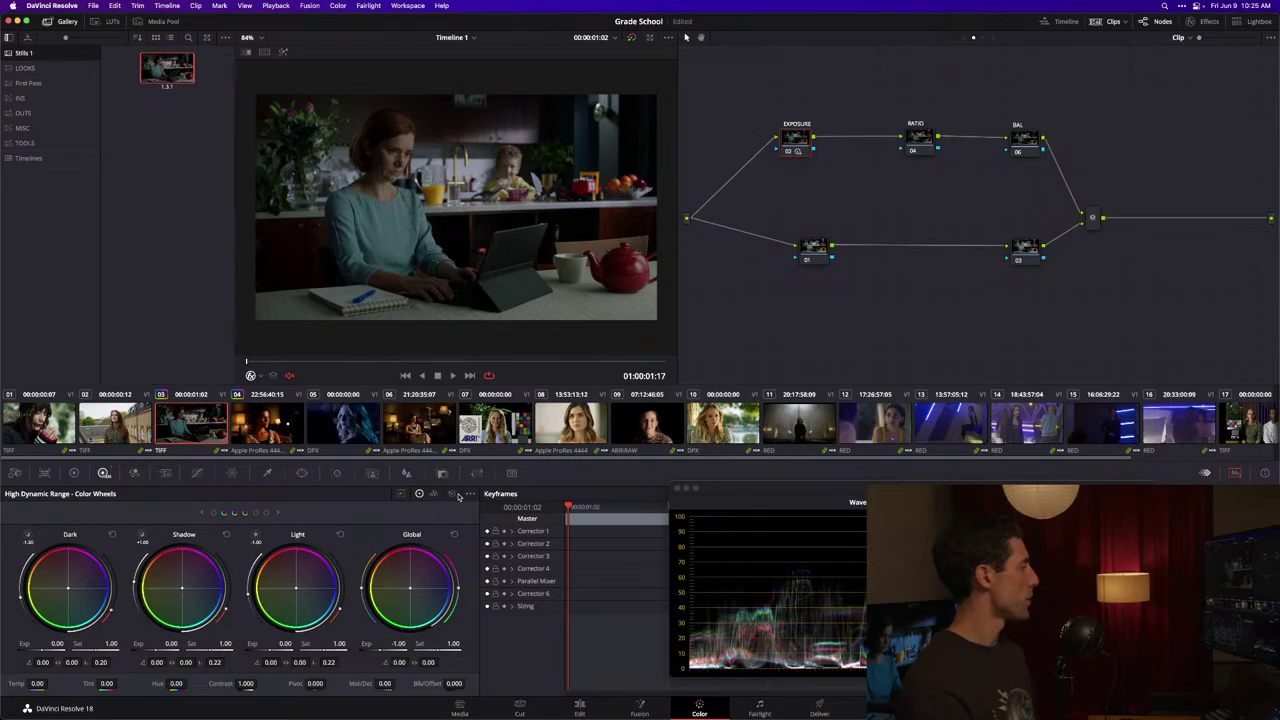
{"action": "left_click", "coordinate": [459, 496]}
Step: Lower the EXPOSURE node's gain to 0.50 with the primaries color wheels
{"action": "left_click", "coordinate": [73, 472]}
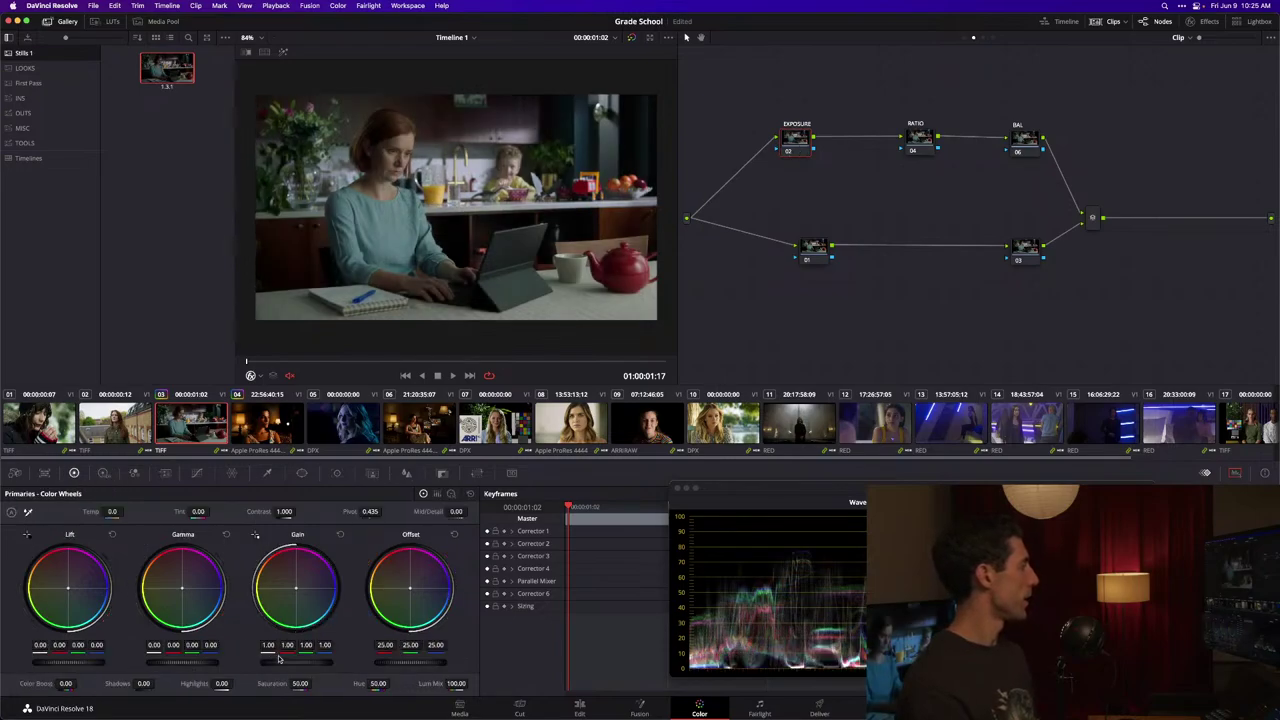
{"action": "left_click_drag", "start_coordinate": [279, 657], "coordinate": [232, 658]}
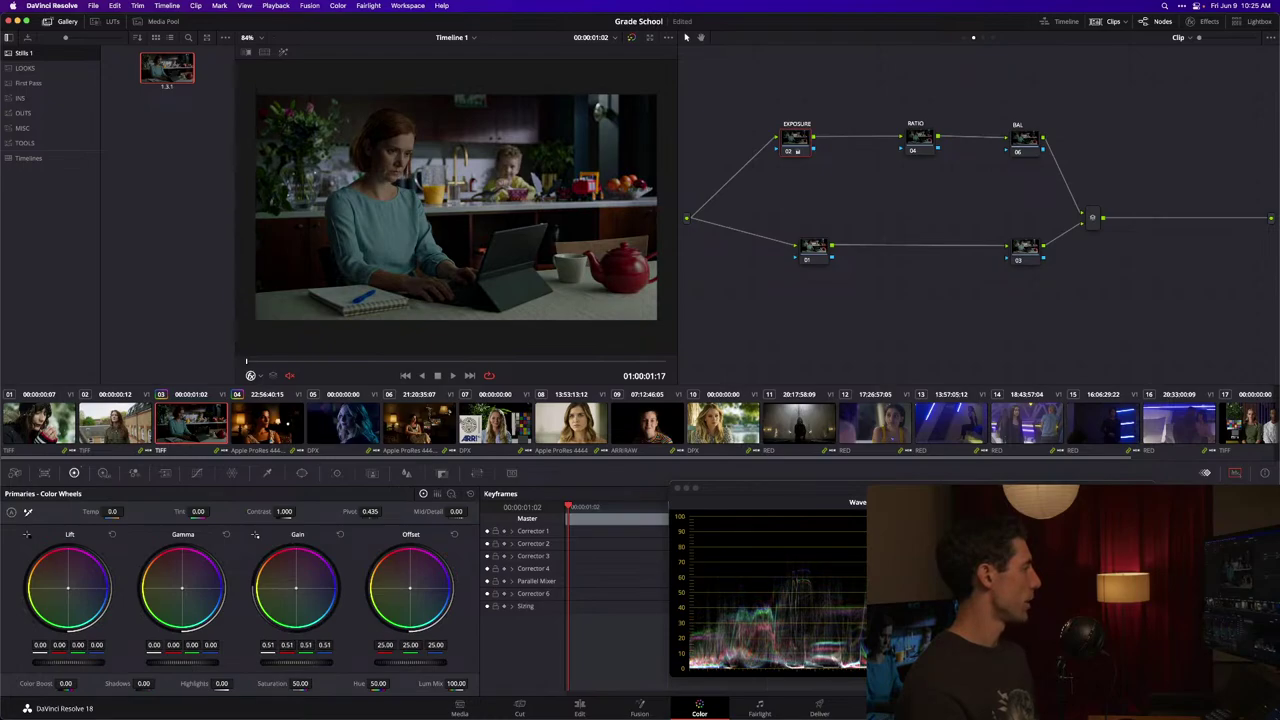
{"action": "left_click_drag", "start_coordinate": [10, 657], "coordinate": [202, 633]}
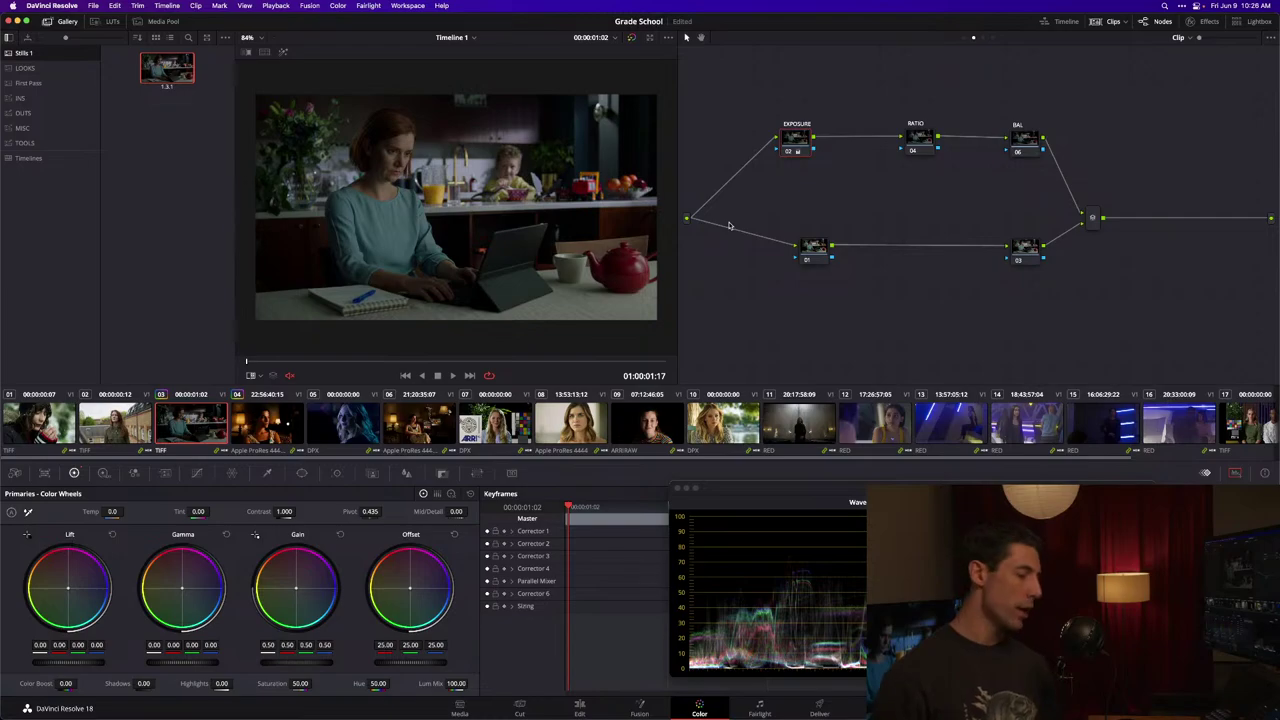
Step: Review the timeline color space options in the project's color management settings, and close the settings without changes
{"action": "key", "text": "shift+9"}
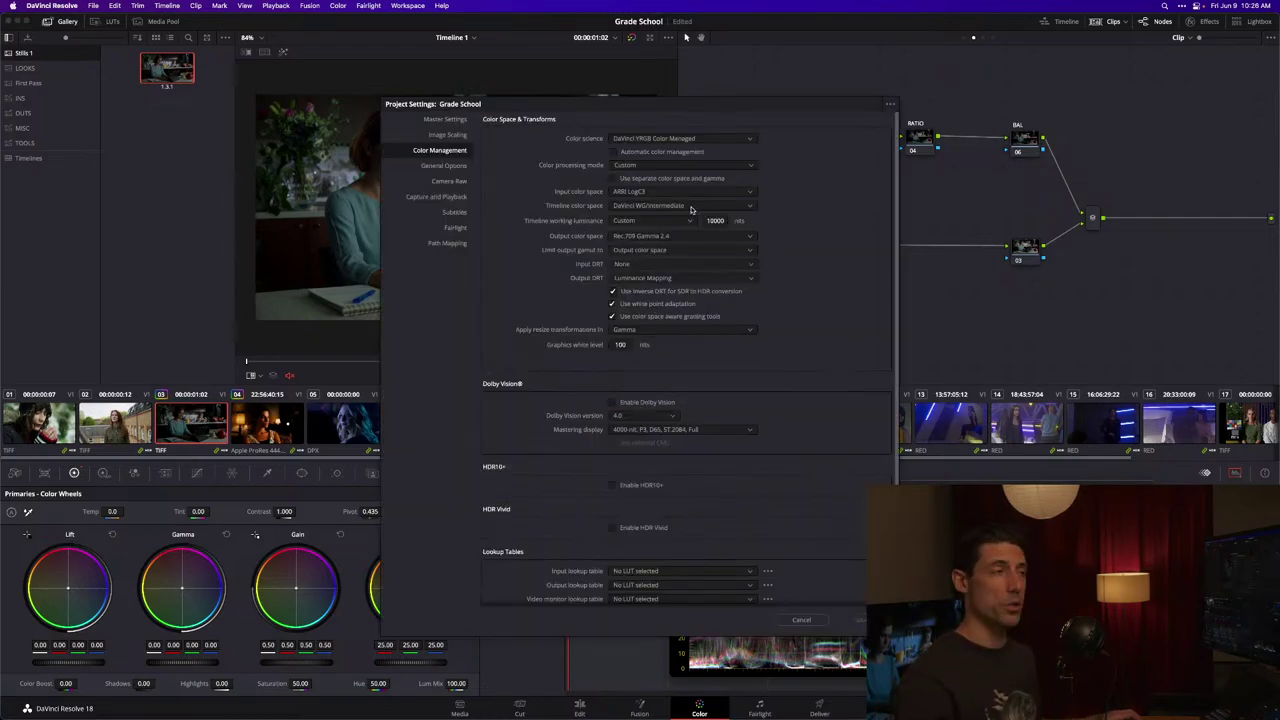
{"action": "left_click", "coordinate": [656, 207]}
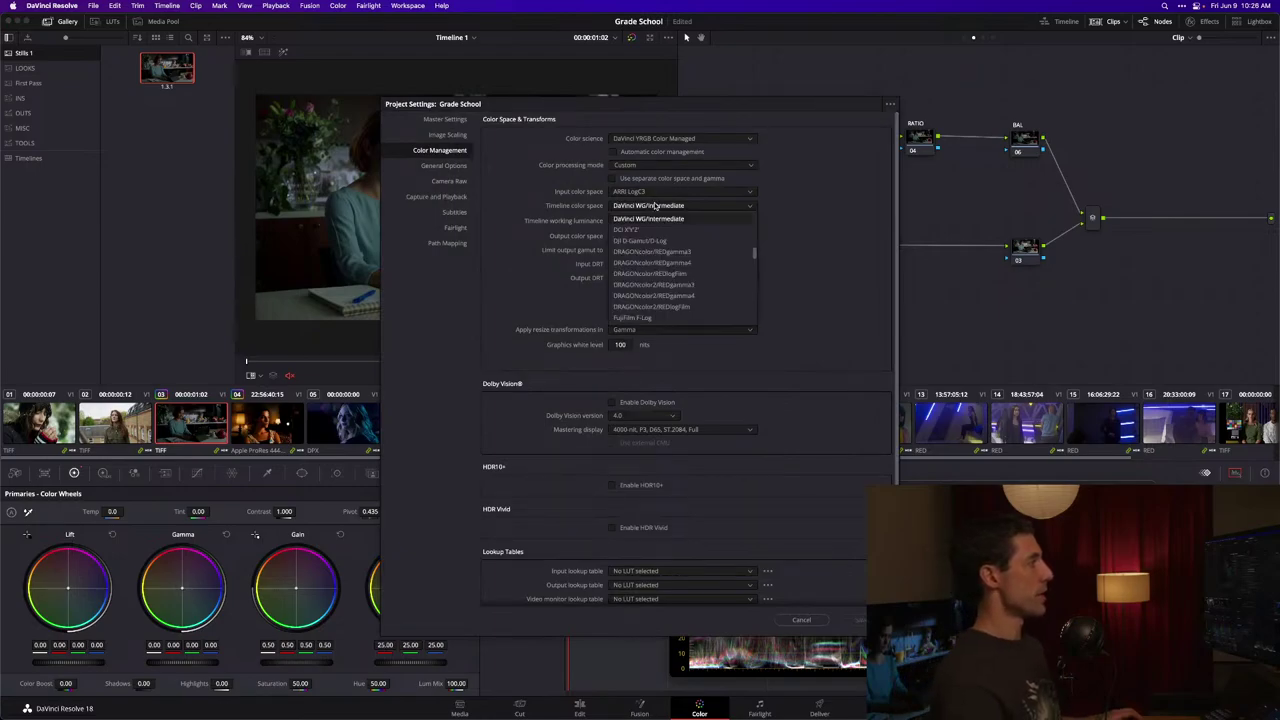
{"action": "left_click", "coordinate": [818, 220]}
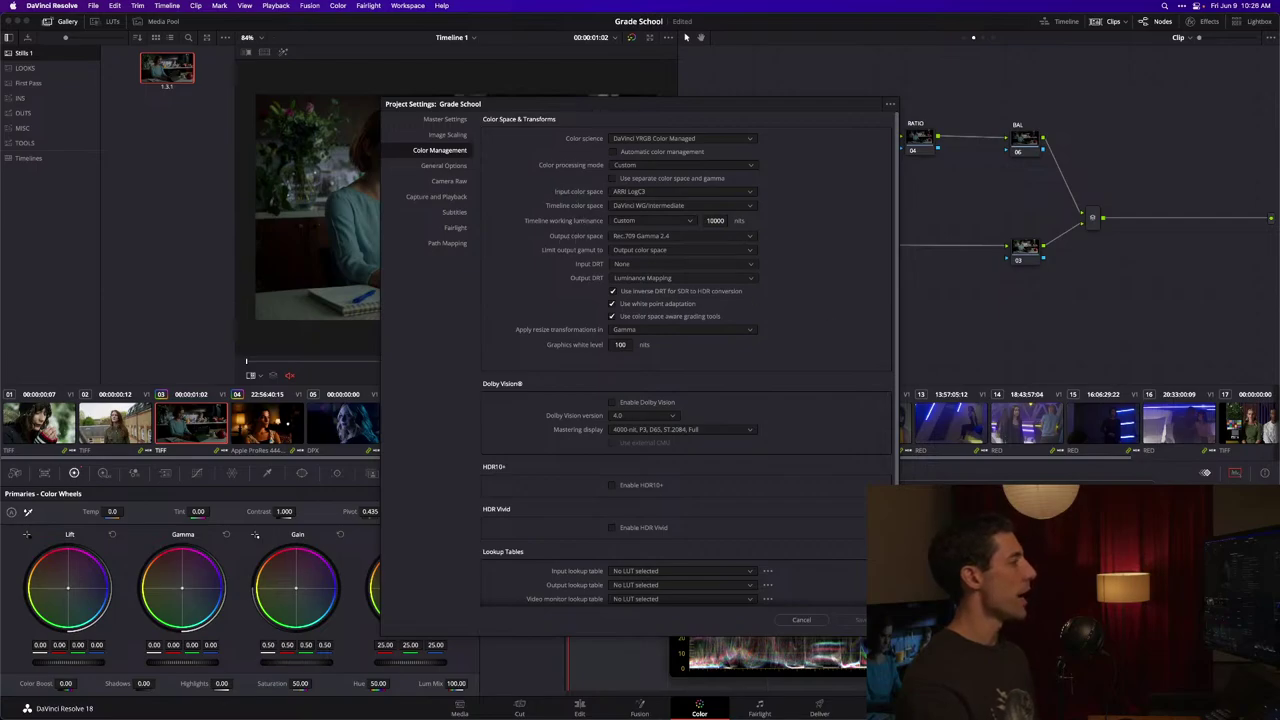
{"action": "left_click", "coordinate": [814, 620]}
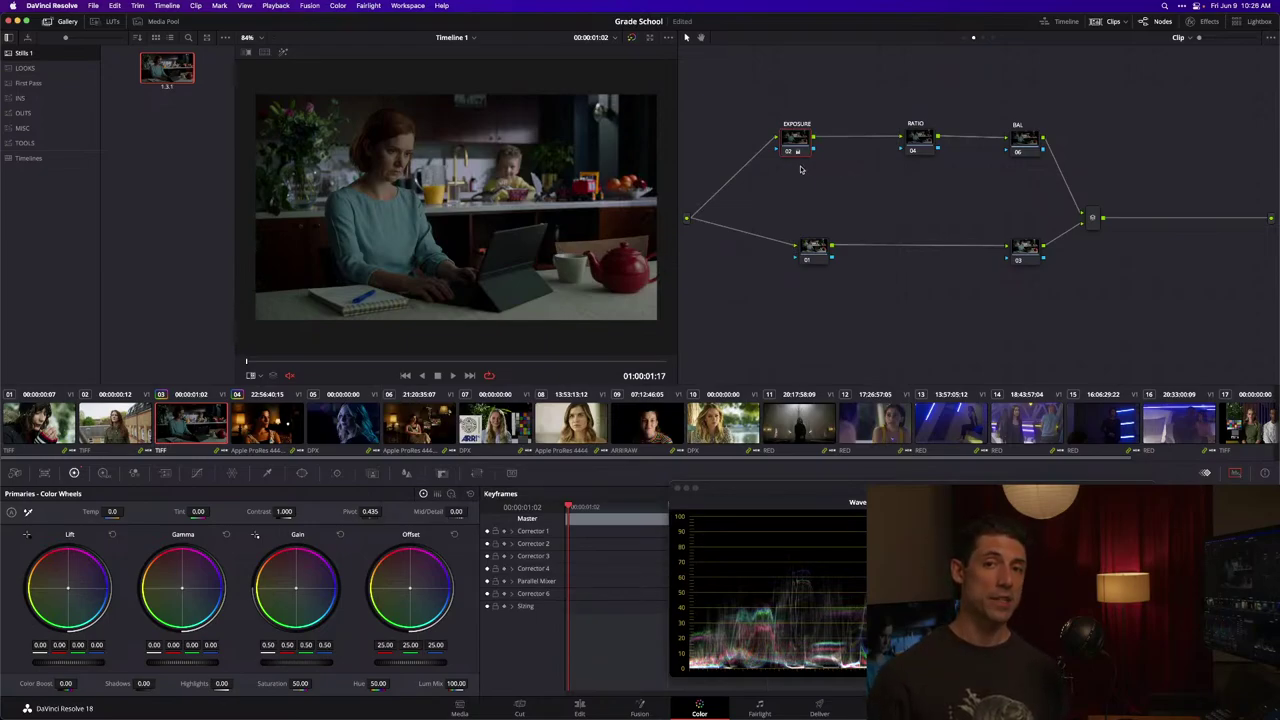
{"action": "key", "text": "shift+9"}
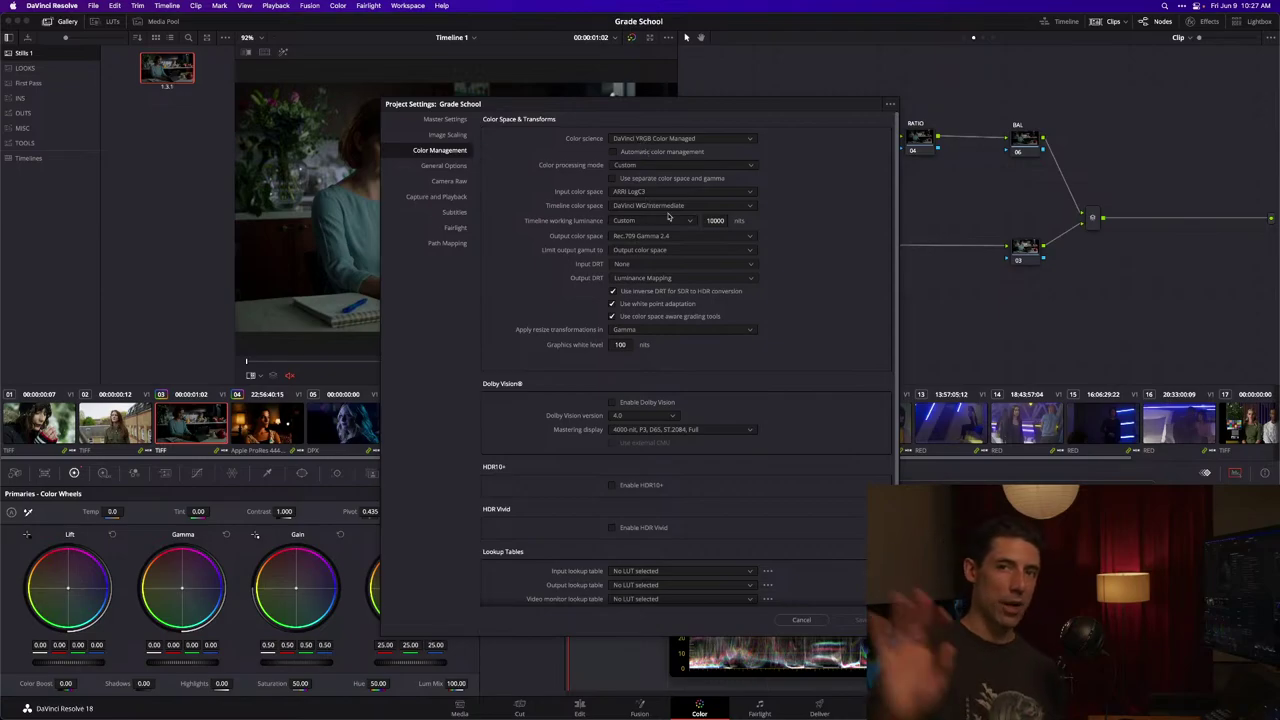
{"action": "key", "text": "Escape"}
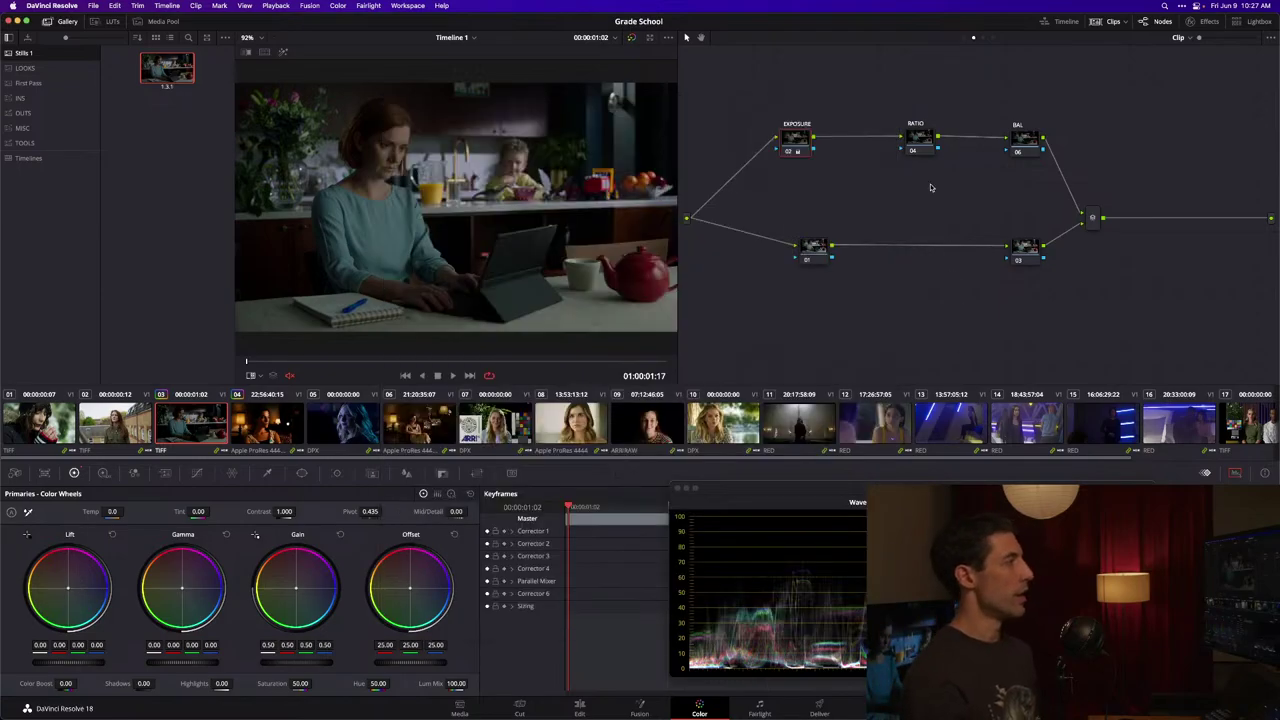
Step: Apply the Cerberus LUT from the Voyager Essentials Pack to the timeline-level node
{"action": "left_click", "coordinate": [993, 38]}
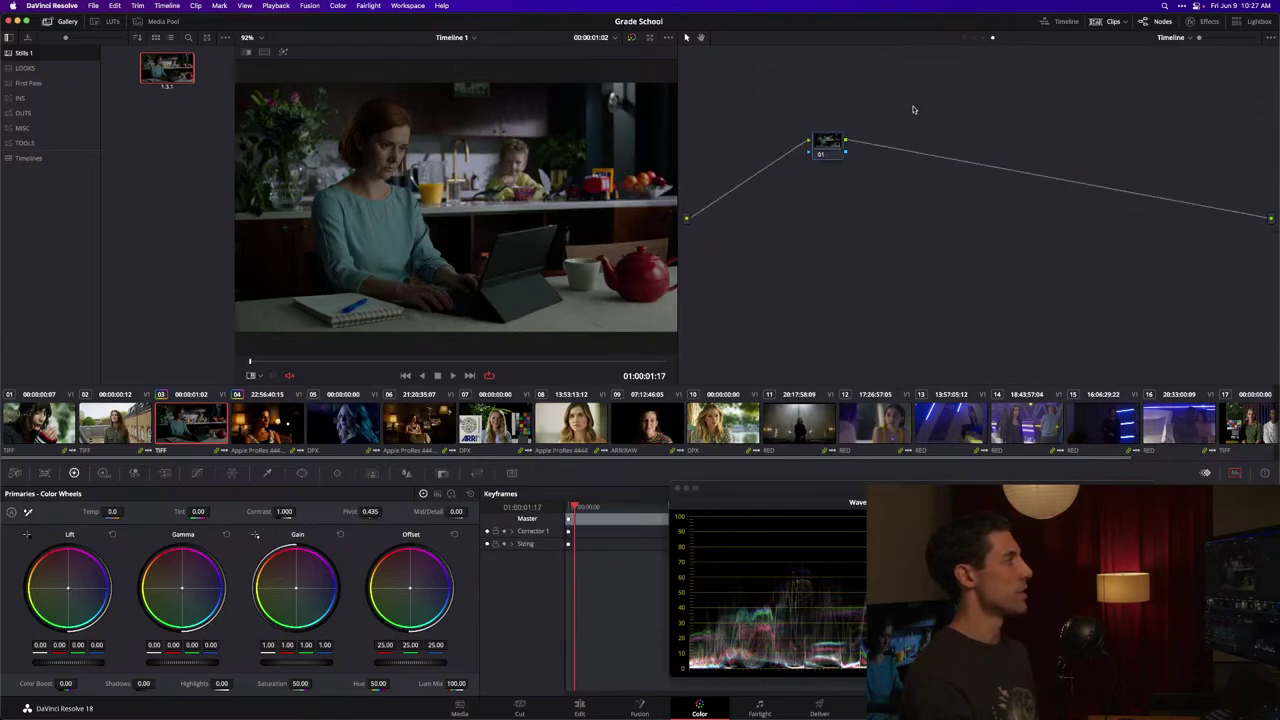
{"action": "left_click", "coordinate": [110, 21]}
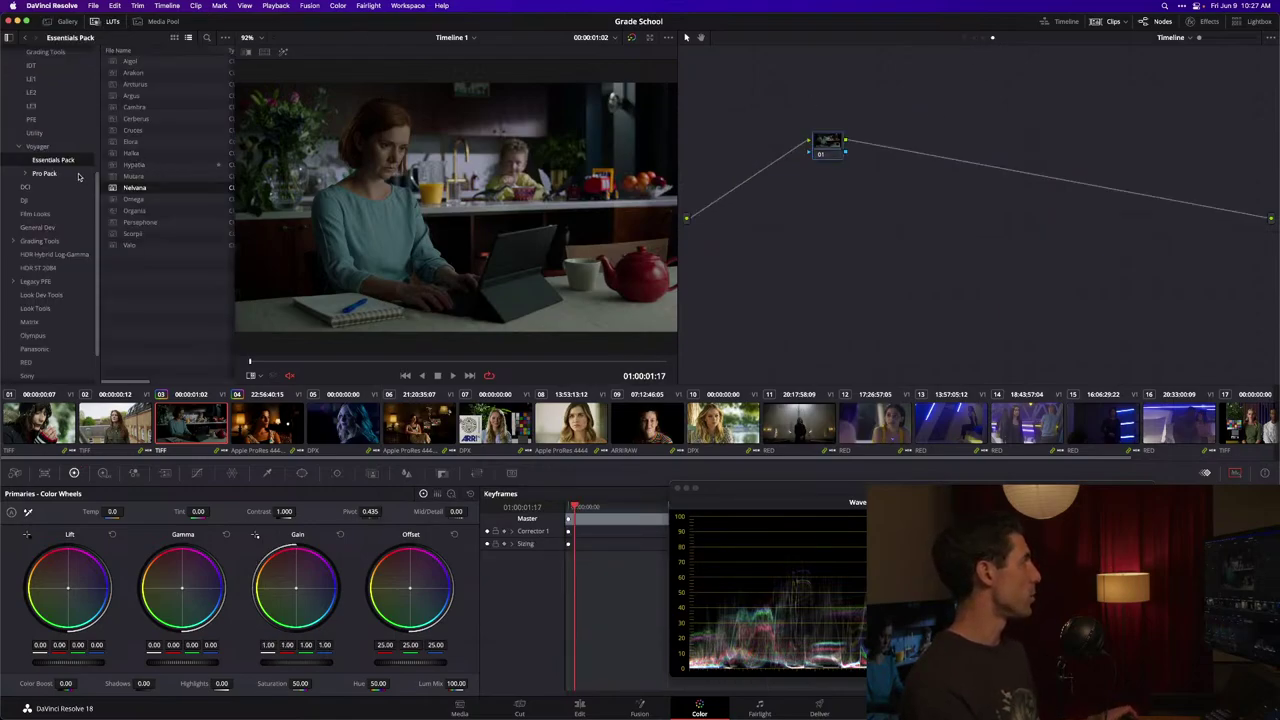
{"action": "double_click", "coordinate": [160, 119]}
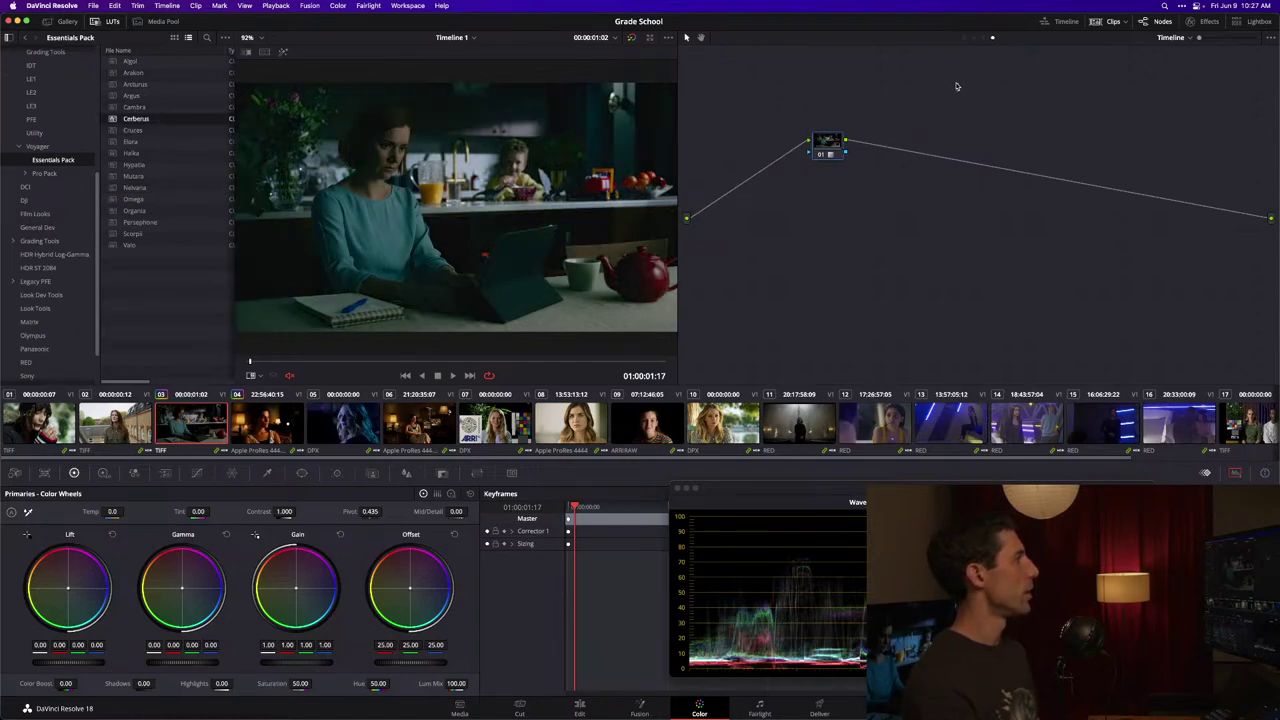
Step: Remove the clip-level EXPOSURE node's darkening, and go through the group post-clip graph back to the timeline-level node graph
{"action": "left_click", "coordinate": [973, 37]}
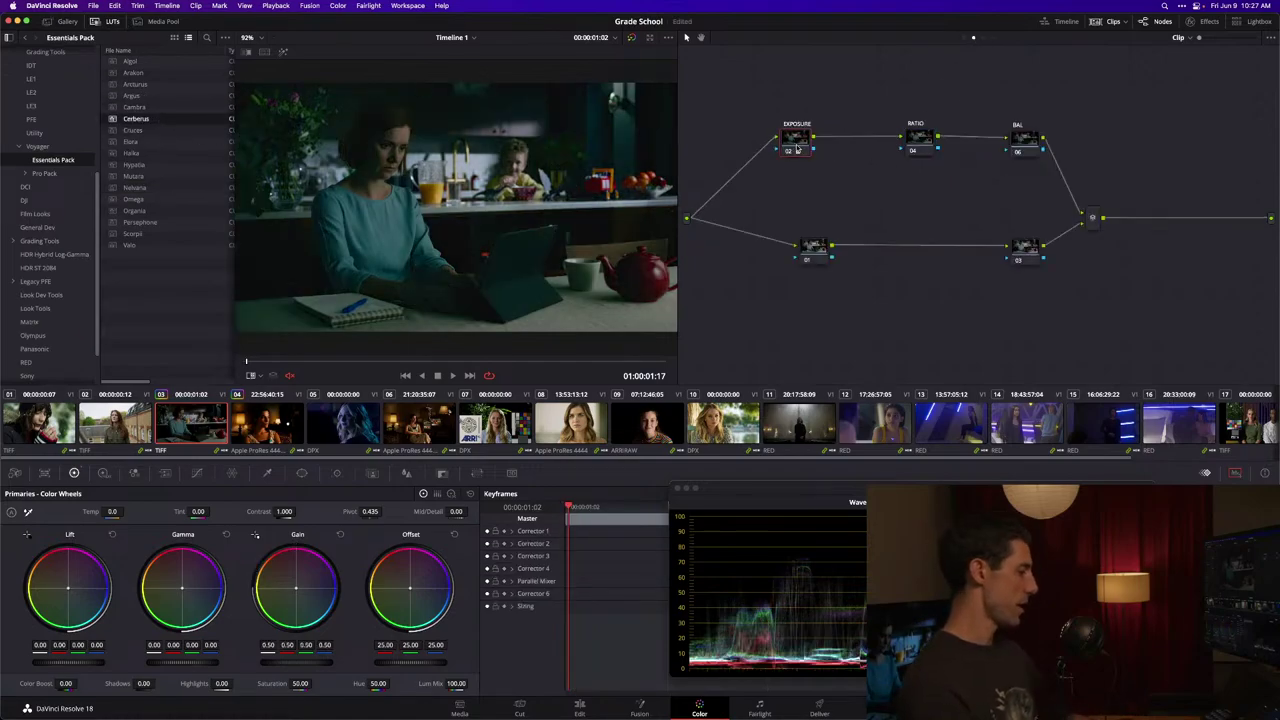
{"action": "left_click", "coordinate": [983, 37]}
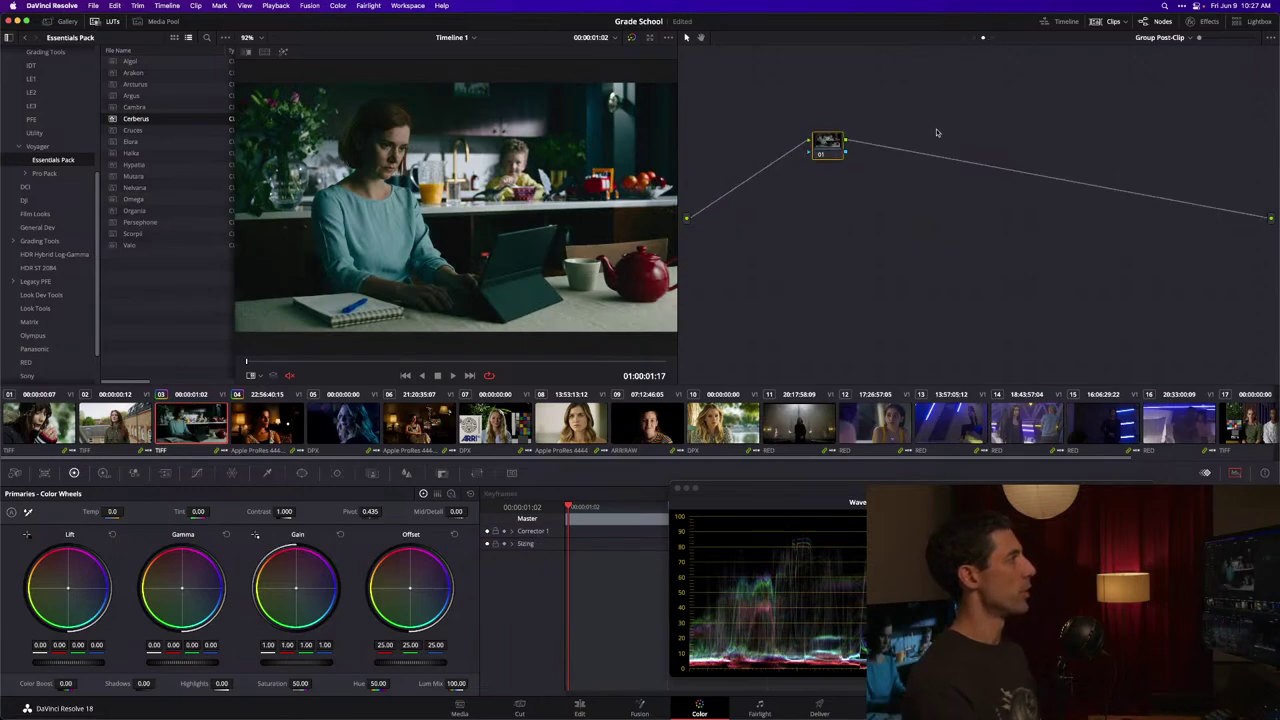
{"action": "left_click", "coordinate": [992, 37]}
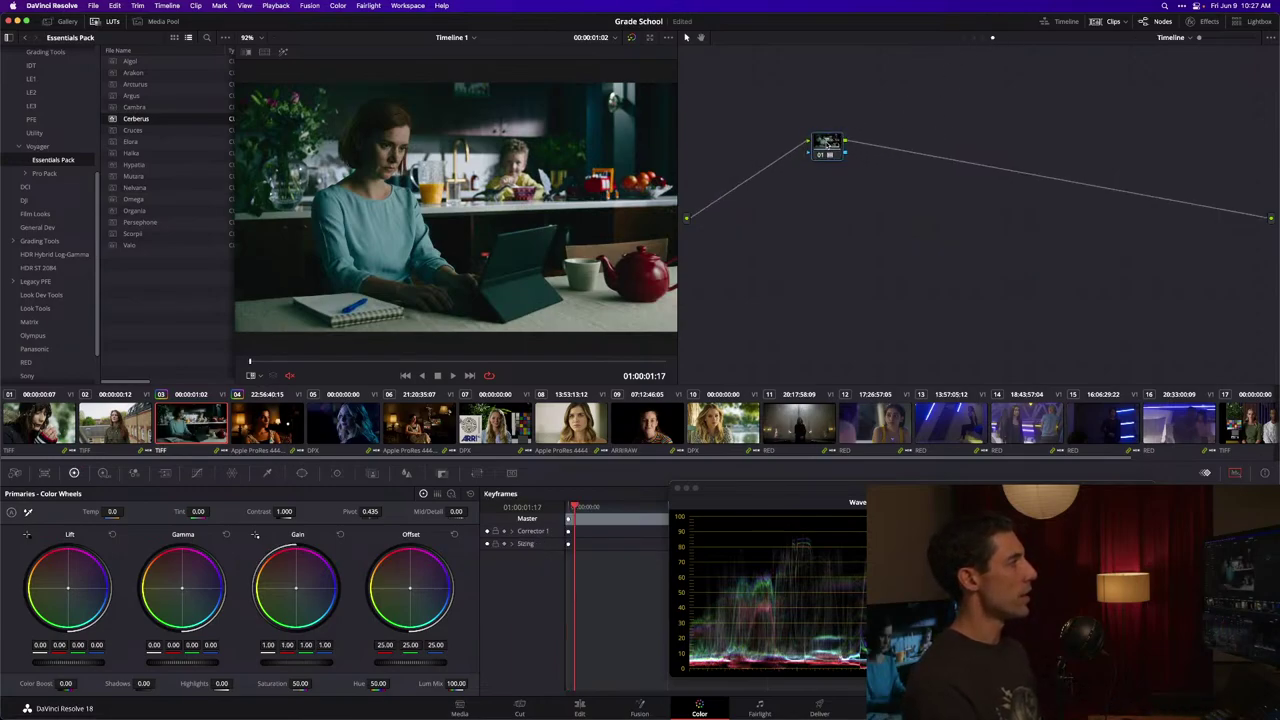
Step: Compare the image with and without the Cerberus look by toggling the timeline-level LUT node off and on
{"action": "key", "text": "ctrl+d"}
{"action": "key", "text": "ctrl+d"}
{"action": "key", "text": "ctrl+d"}
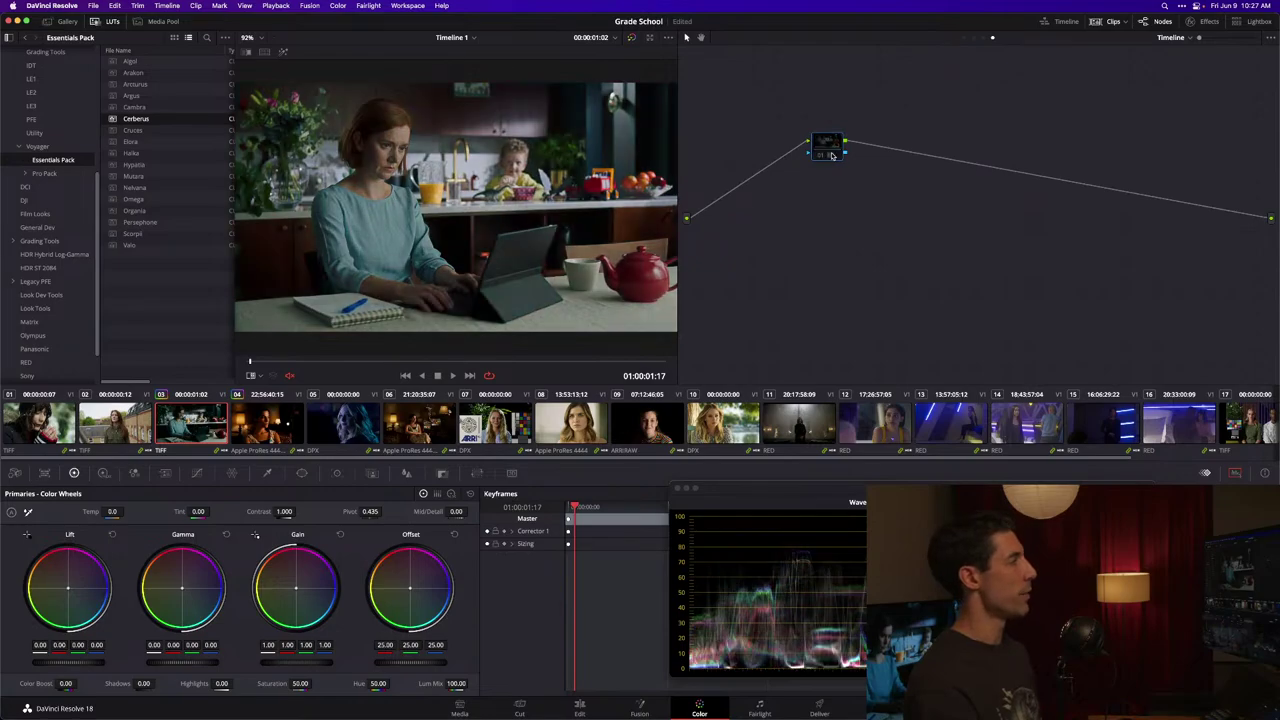
{"action": "key", "text": "ctrl+d"}
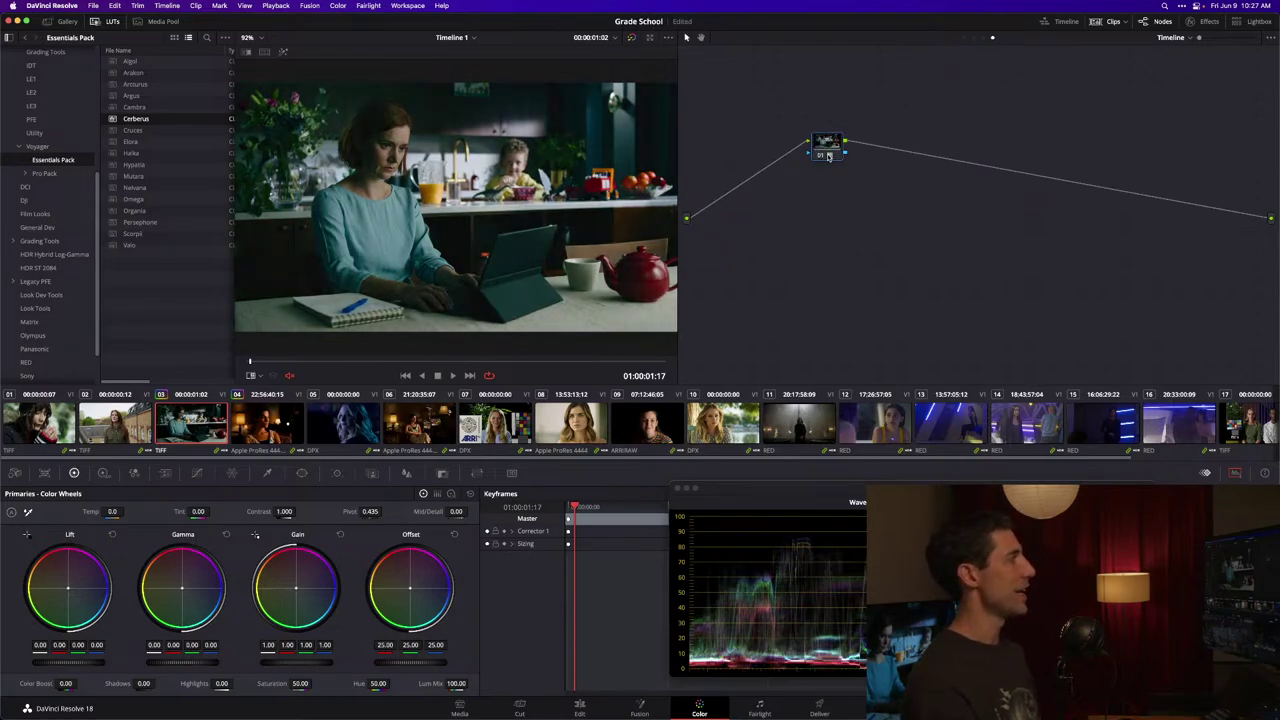
{"action": "key", "text": "ctrl+d"}
{"action": "key", "text": "ctrl+d"}
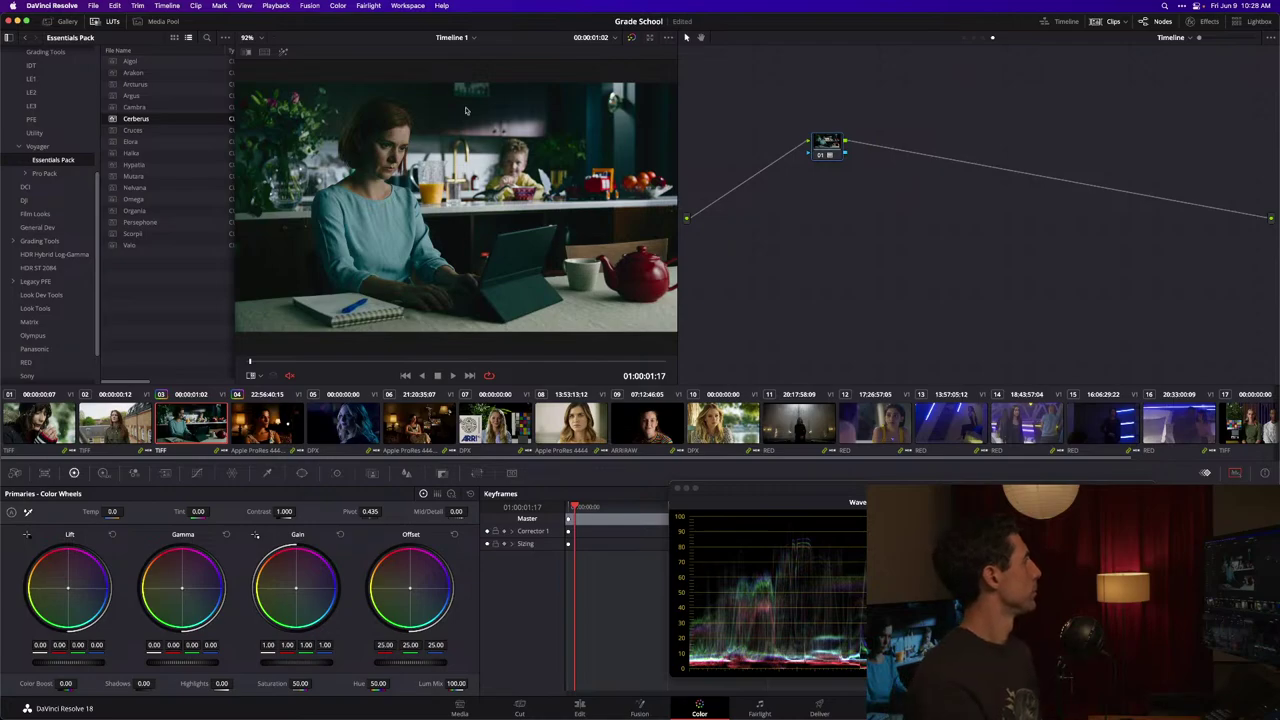
Step: Close the LUT browser and move the timeline-level LUT node slightly inward in the node graph
{"action": "left_click", "coordinate": [113, 21]}
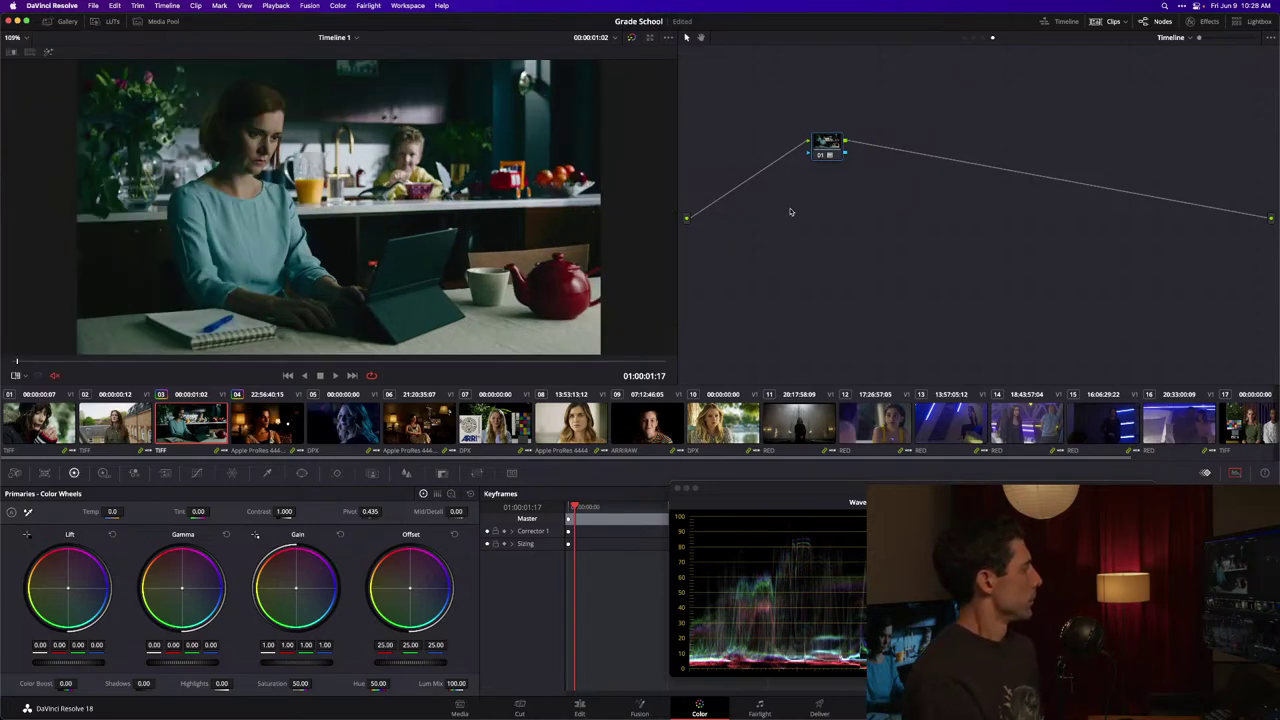
{"action": "left_click", "coordinate": [810, 146]}
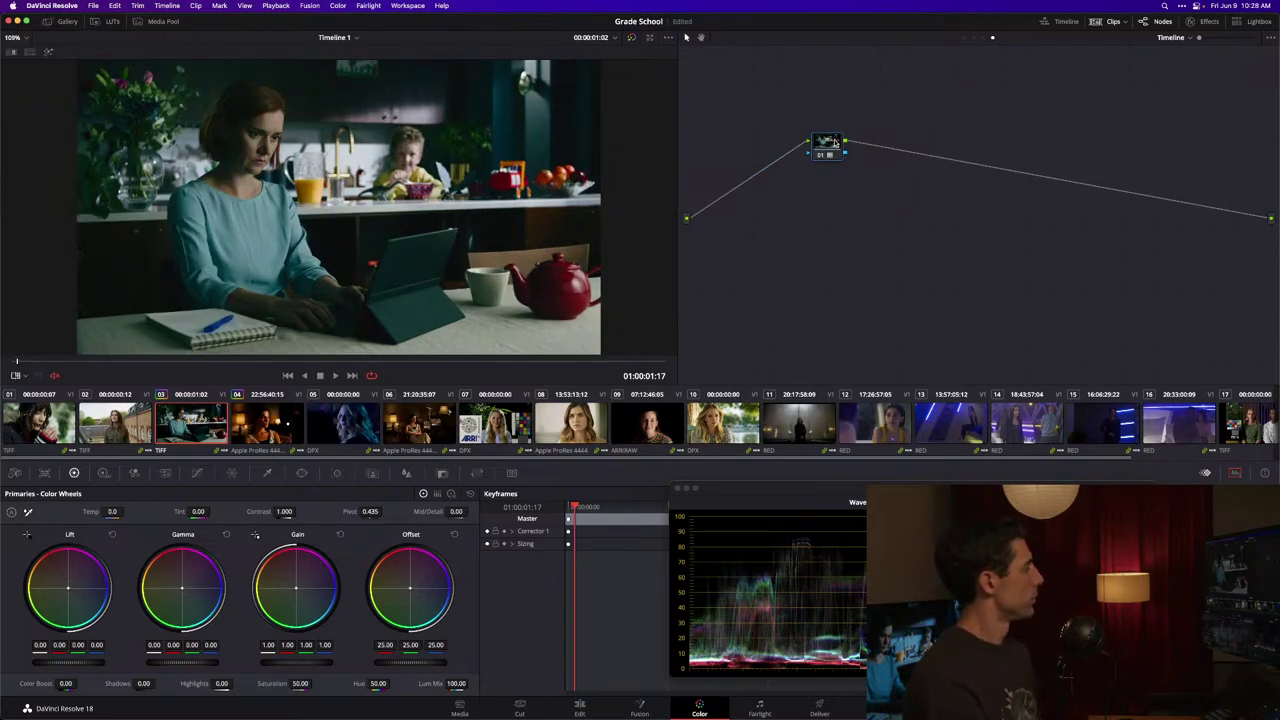
{"action": "left_click_drag", "start_coordinate": [810, 146], "coordinate": [833, 175]}
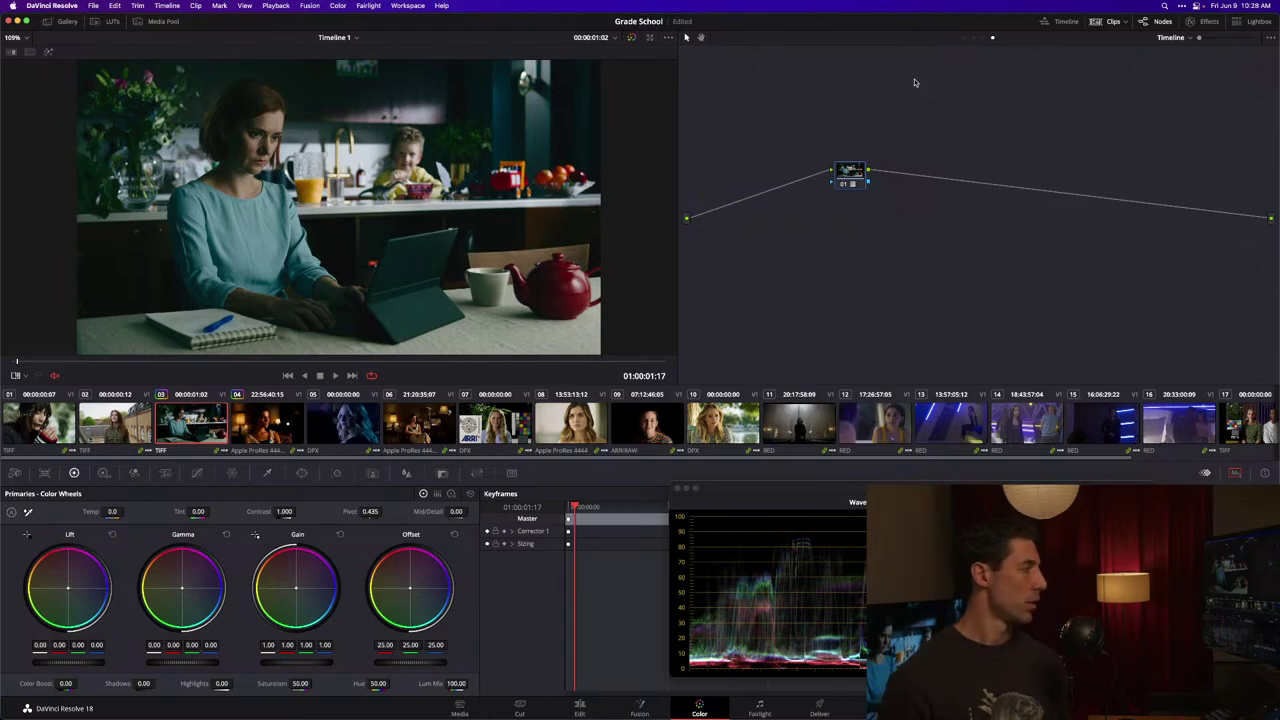
Step: Look at the HDR and primaries color wheels, and inspect the gamma options of the clip-level EXPOSURE node without changing them
{"action": "left_click", "coordinate": [104, 473]}
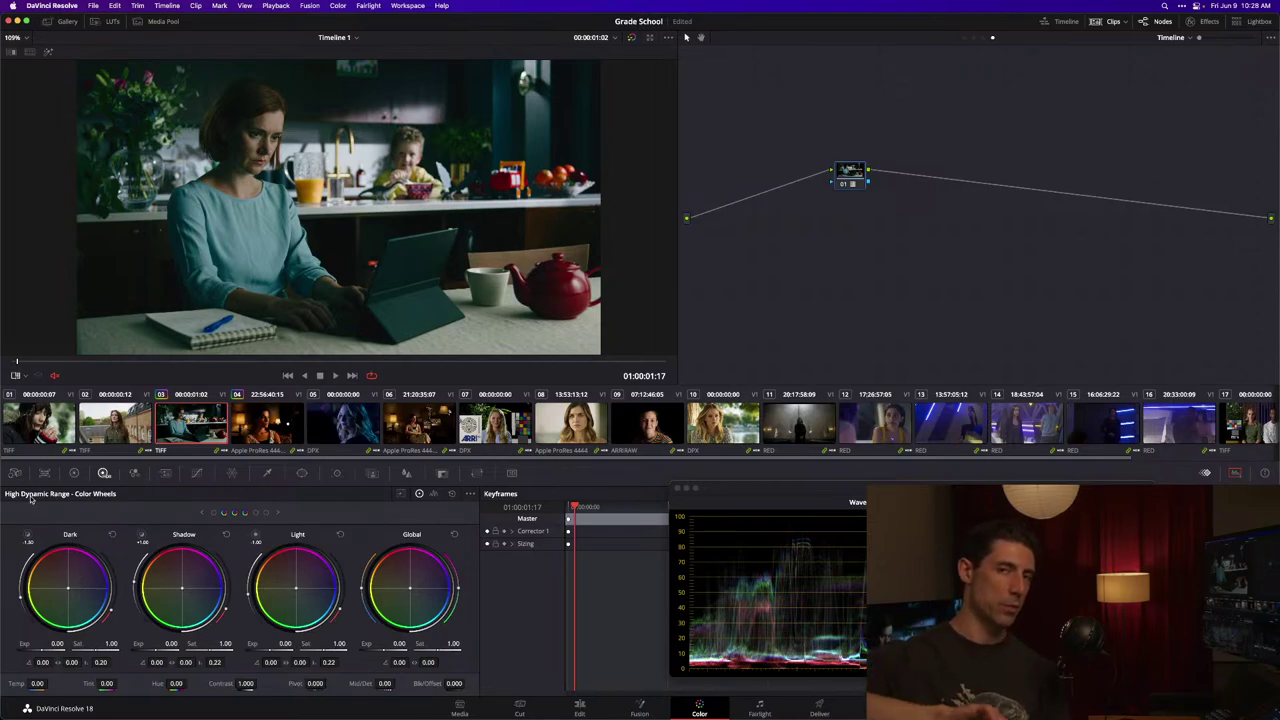
{"action": "left_click", "coordinate": [73, 473]}
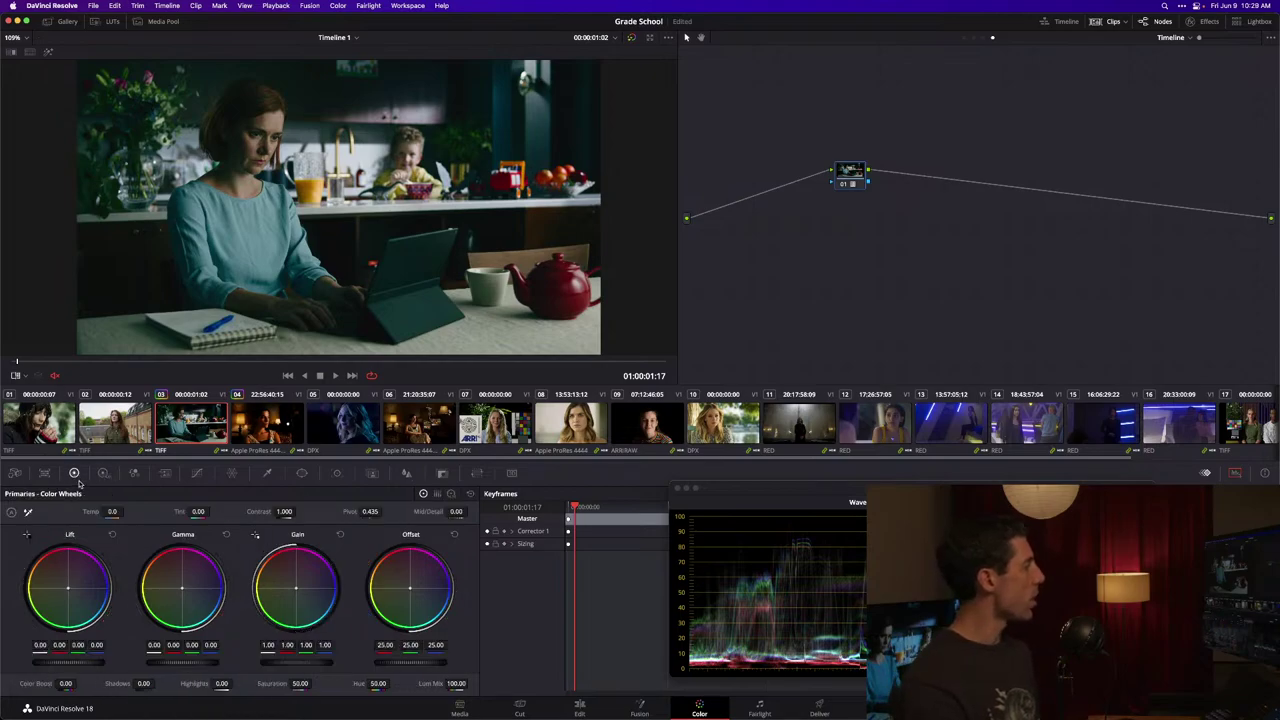
{"action": "left_click", "coordinate": [974, 38]}
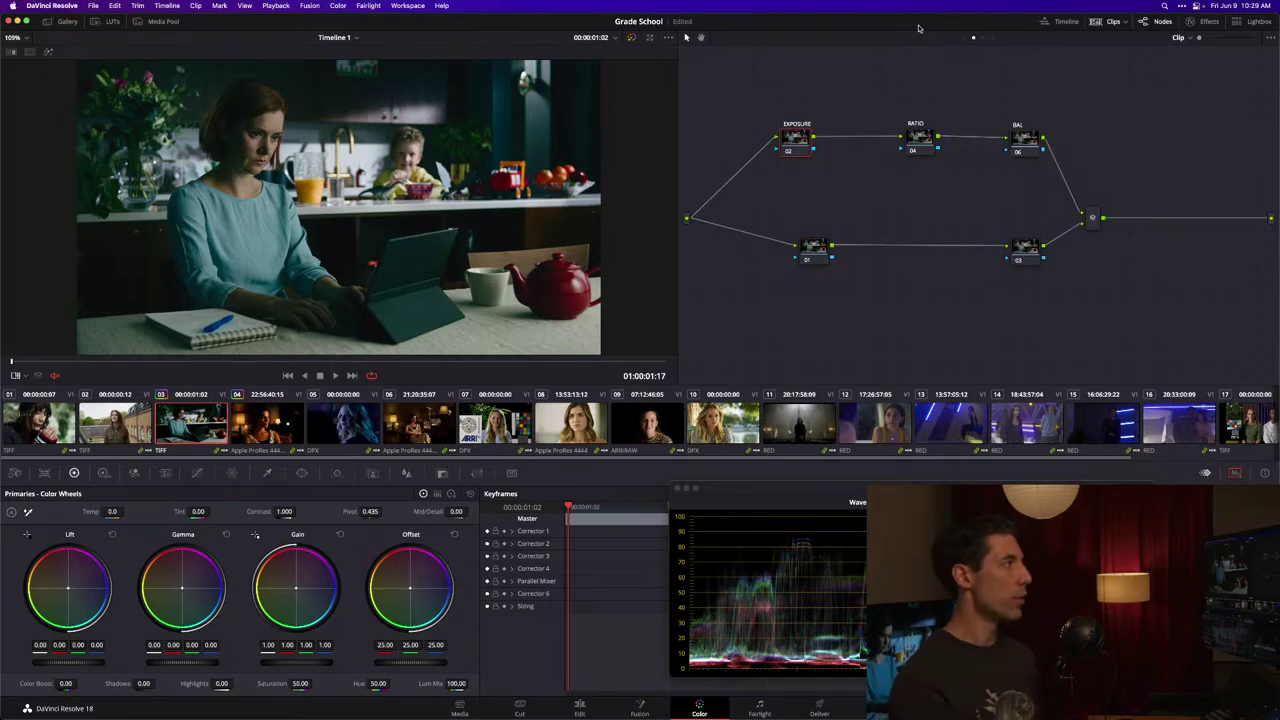
{"action": "right_click", "coordinate": [797, 143]}
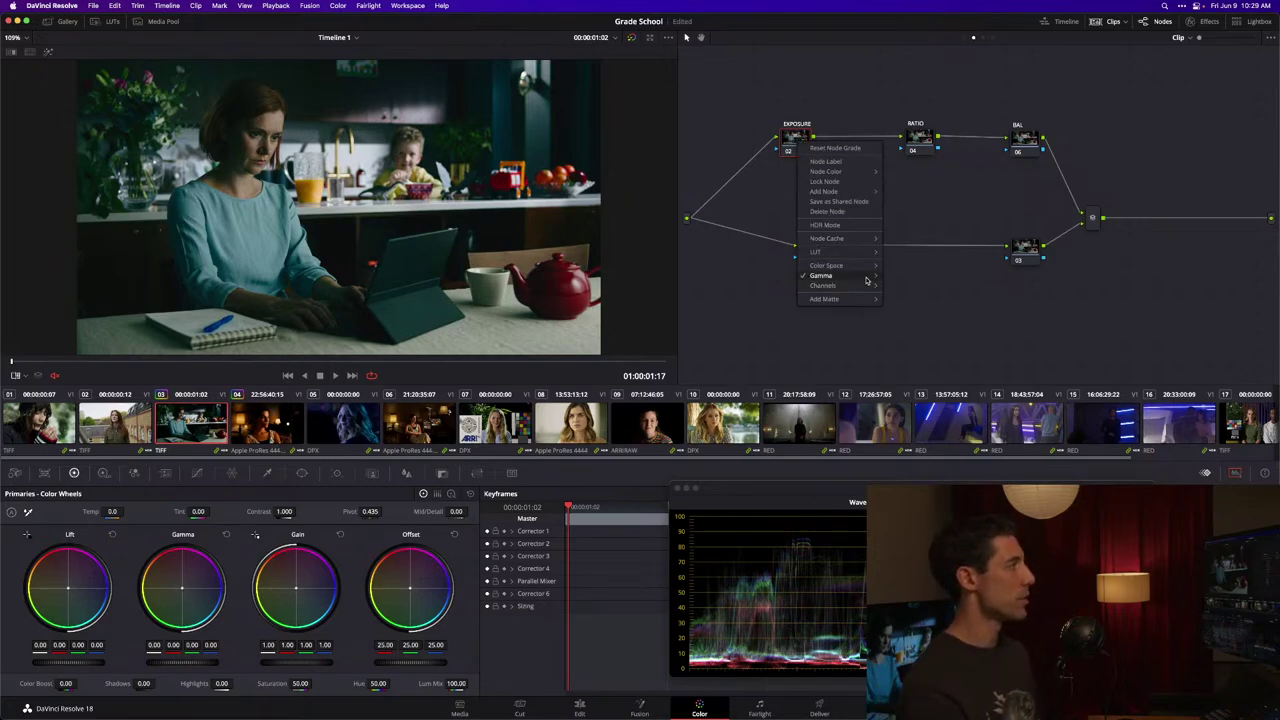
{"action": "mouse_move", "coordinate": [830, 275]}
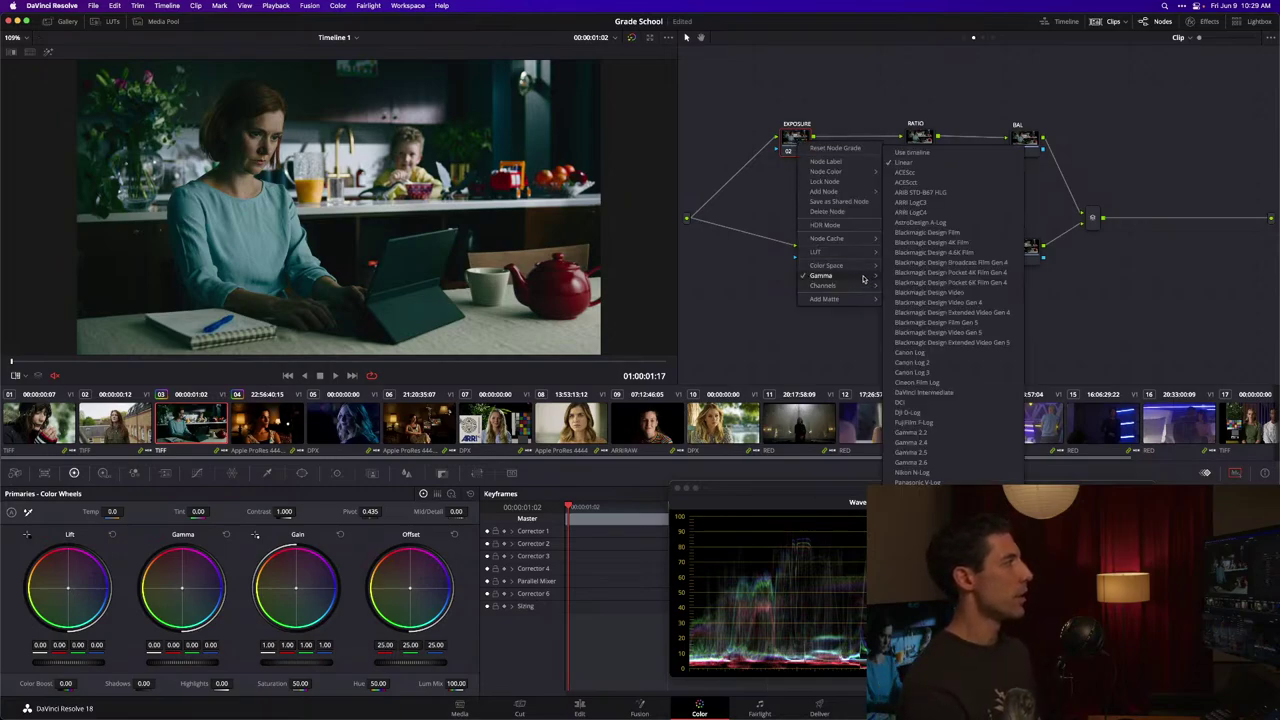
{"action": "left_click", "coordinate": [851, 132]}
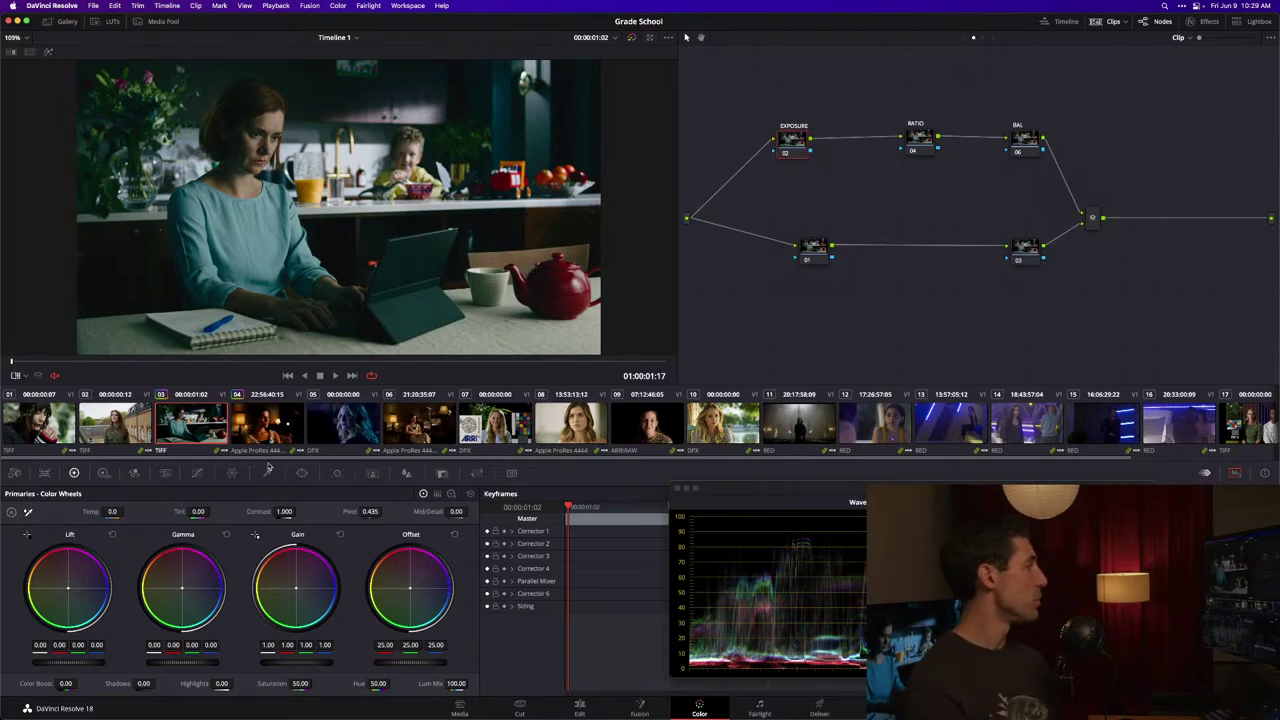
Step: Review the HSL Qualifier and the Hue Vs Hue, Custom and Lum Vs Sat curves, and return to the primaries color wheels
{"action": "left_click", "coordinate": [267, 471]}
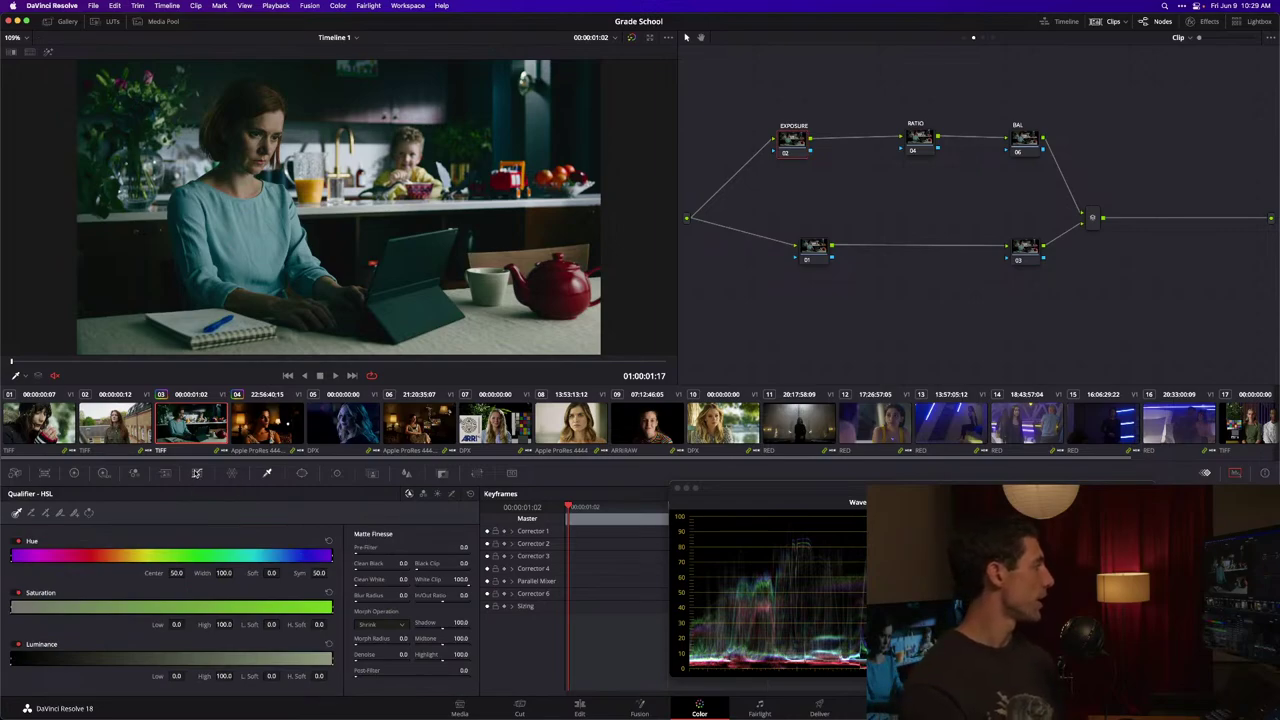
{"action": "left_click", "coordinate": [197, 471]}
{"action": "left_click", "coordinate": [343, 494]}
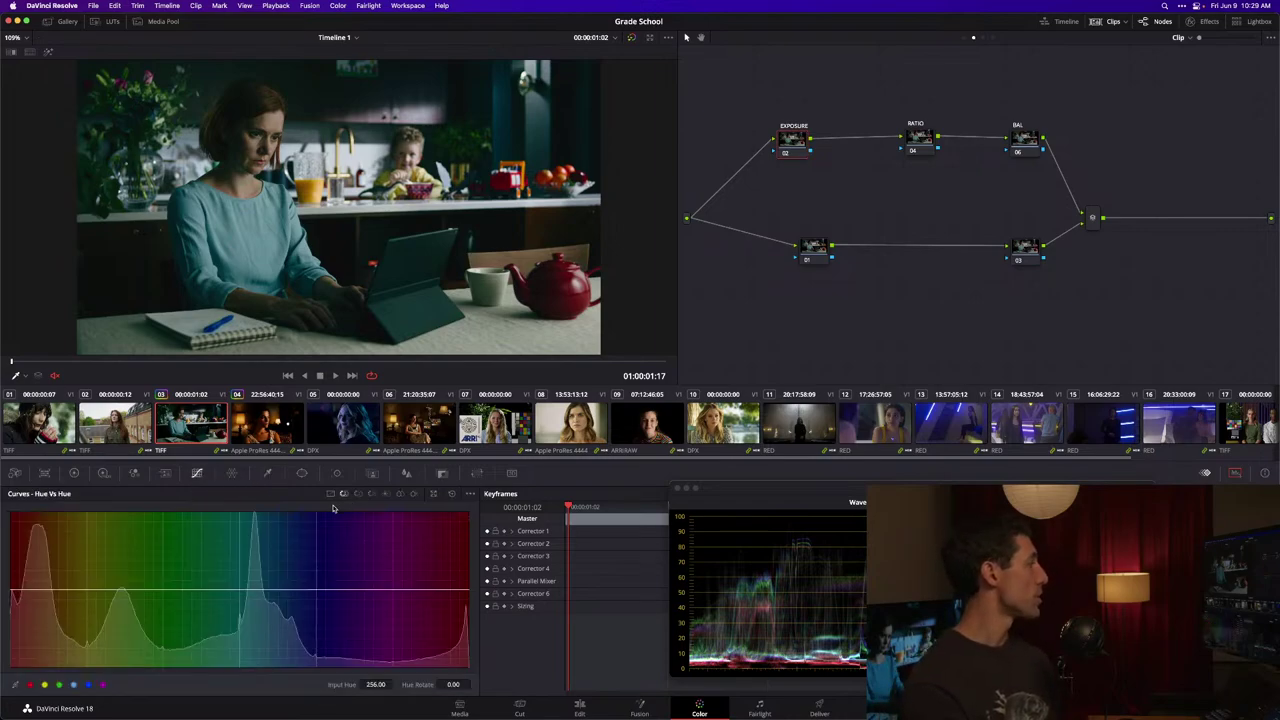
{"action": "left_click", "coordinate": [331, 495]}
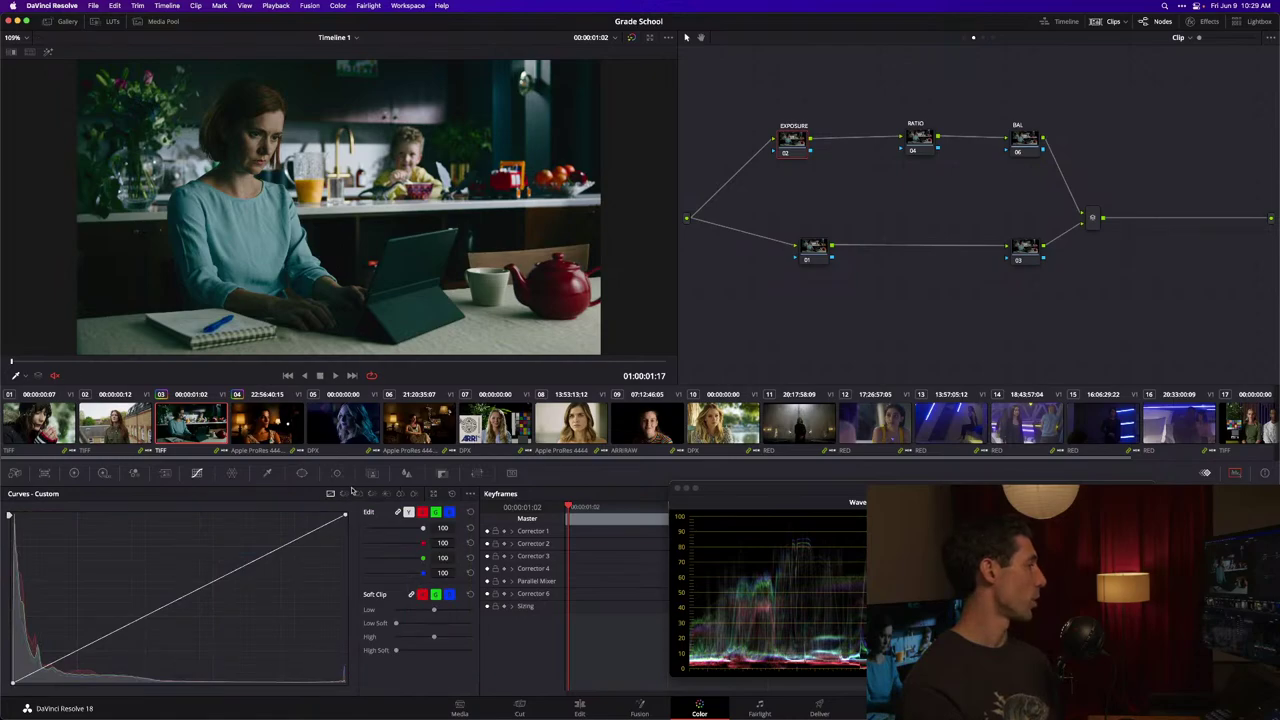
{"action": "left_click", "coordinate": [386, 494]}
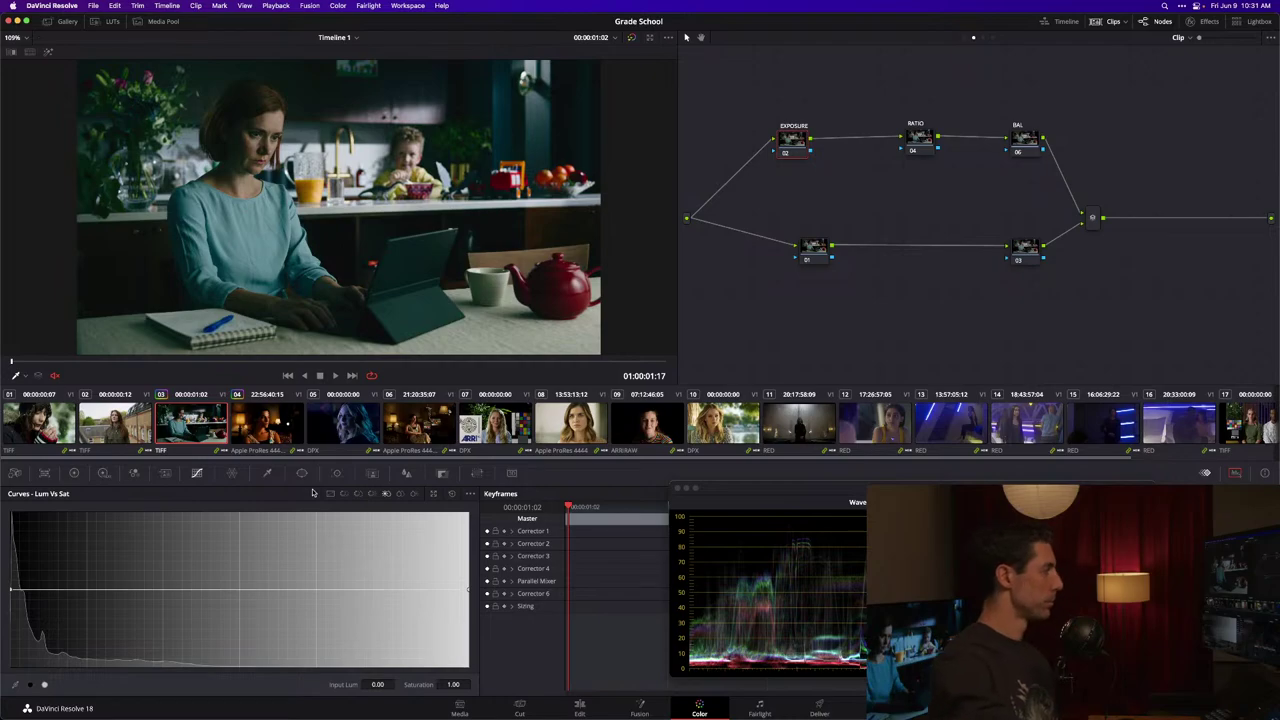
{"action": "left_click", "coordinate": [74, 474]}
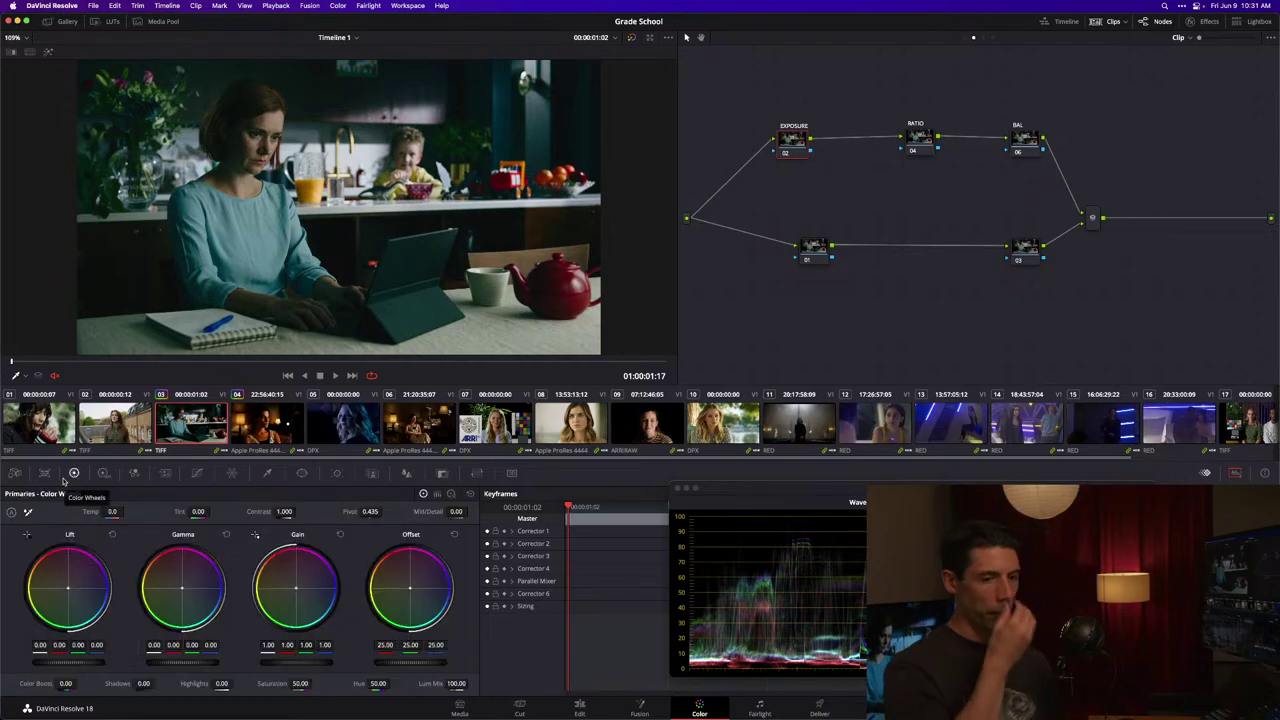
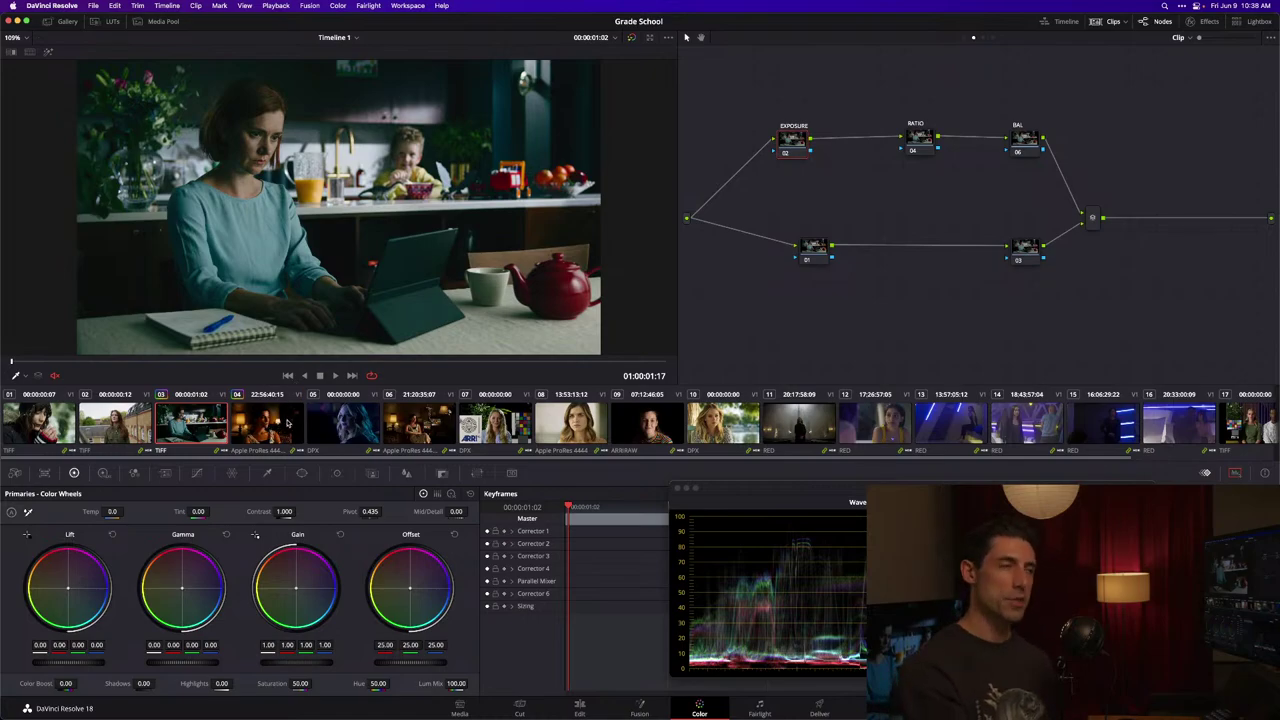
Step: Reset all grades and nodes on clip 04, and return to clip 03
{"action": "left_click", "coordinate": [244, 427]}
{"action": "left_click", "coordinate": [192, 425]}
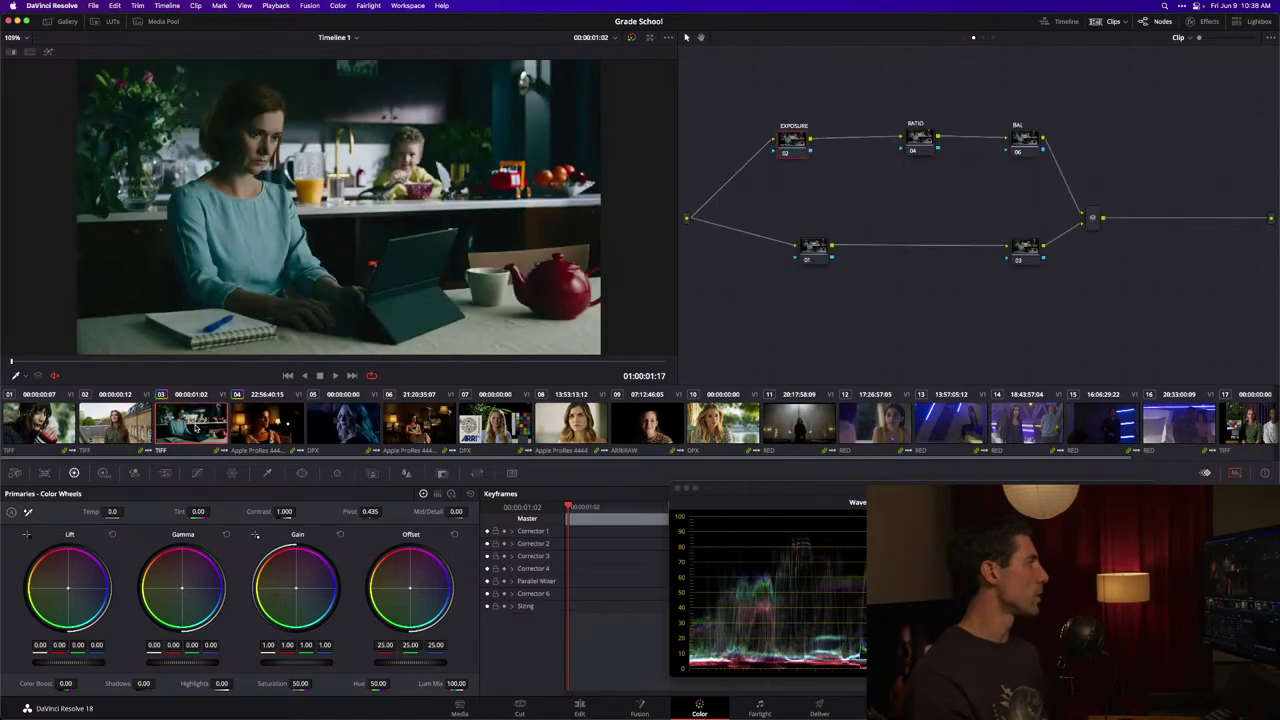
{"action": "left_click", "coordinate": [260, 418]}
{"action": "right_click", "coordinate": [872, 238]}
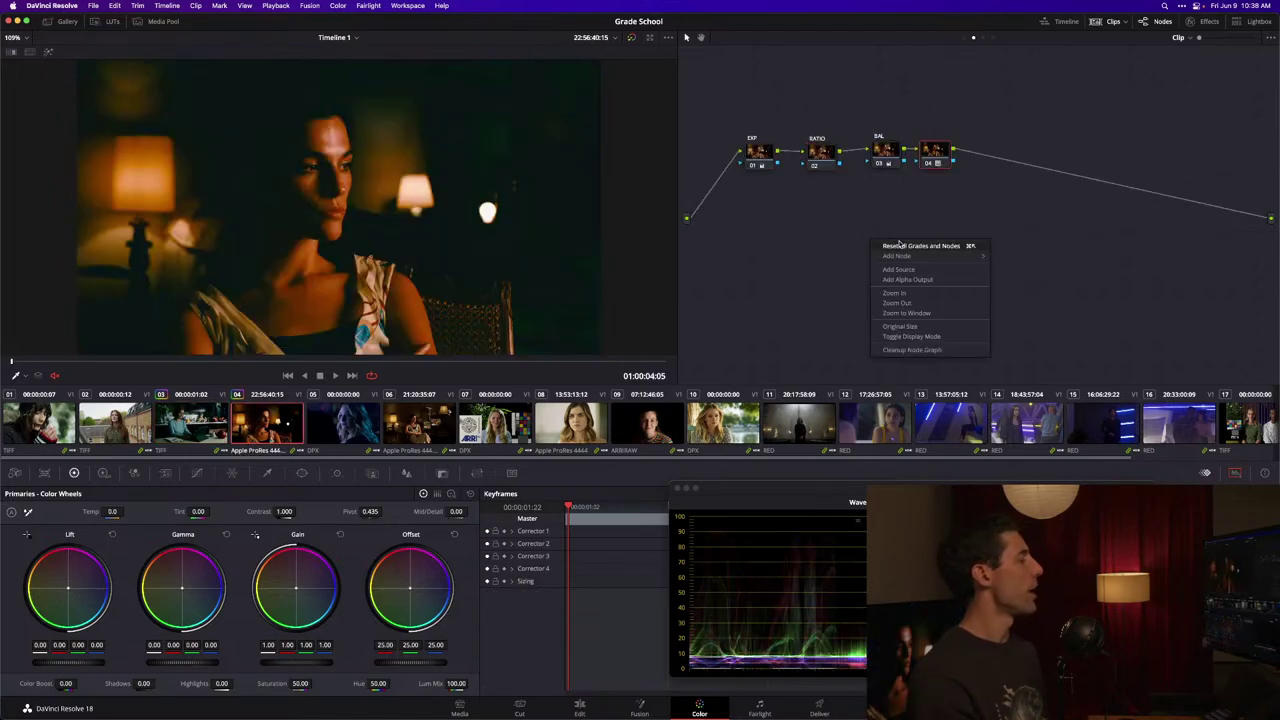
{"action": "left_click", "coordinate": [902, 246]}
{"action": "left_click", "coordinate": [210, 430]}
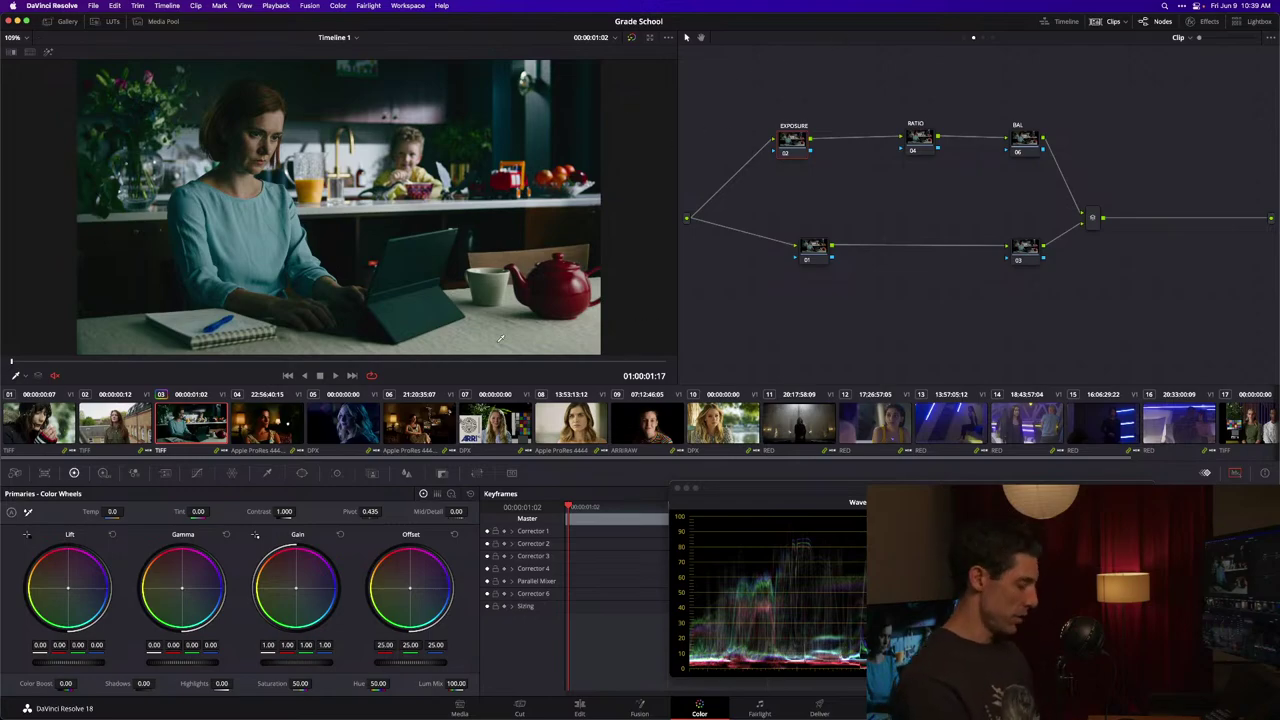
Step: Set the project's color science to DaVinci YRGB and save the settings
{"action": "key", "text": "shift+9"}
{"action": "left_click", "coordinate": [660, 138]}
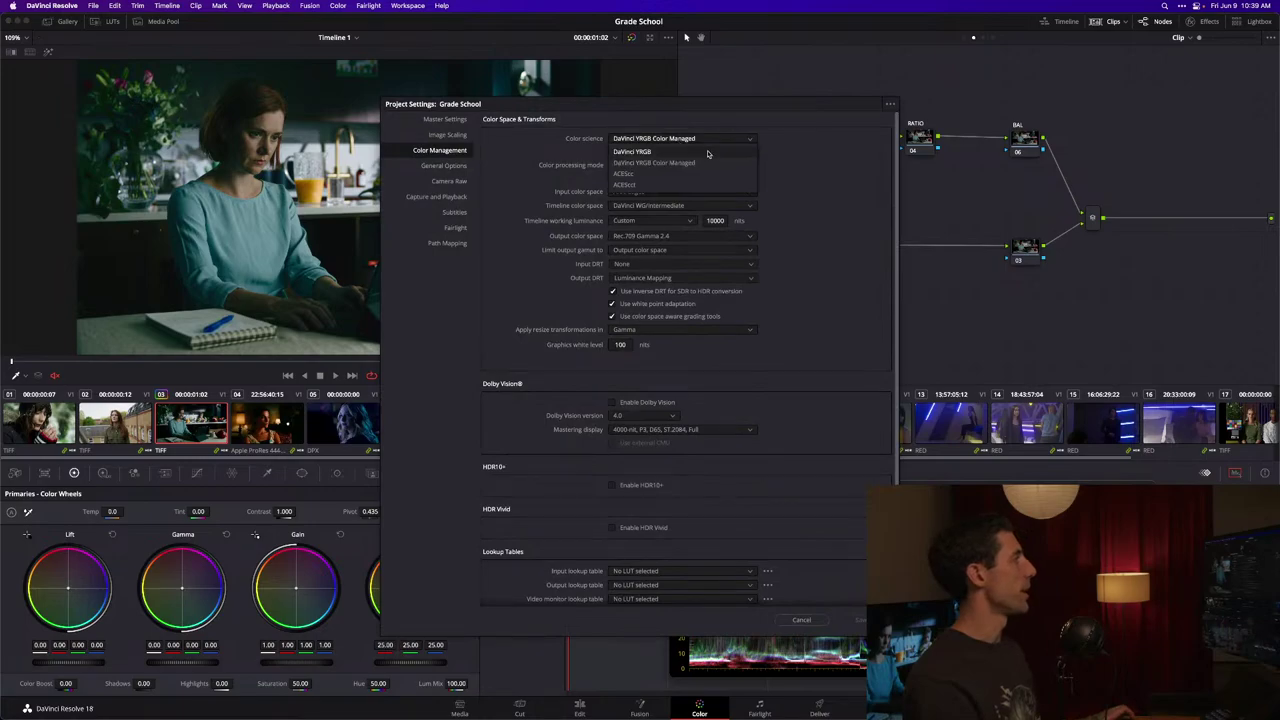
{"action": "left_click", "coordinate": [708, 152]}
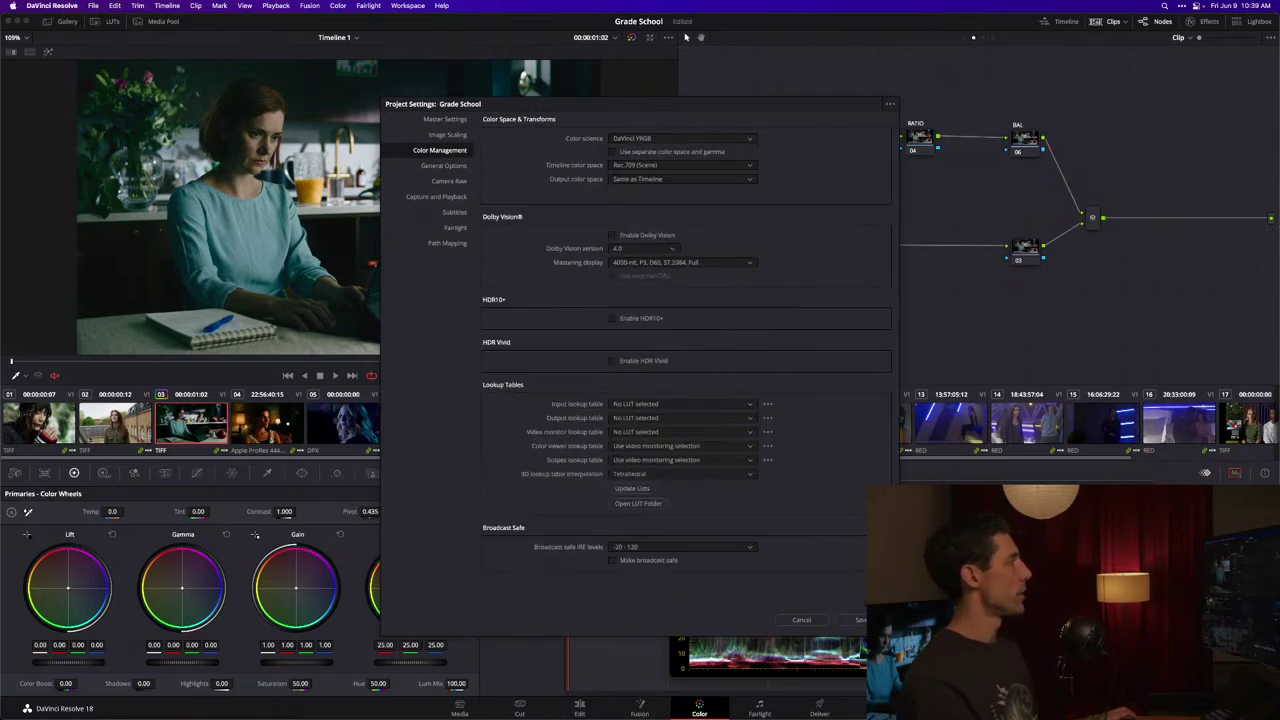
{"action": "left_click", "coordinate": [859, 620]}
Step: Apply the LogC3->DWG still from the gallery's INS album to the group pre-clip node
{"action": "left_click", "coordinate": [963, 37]}
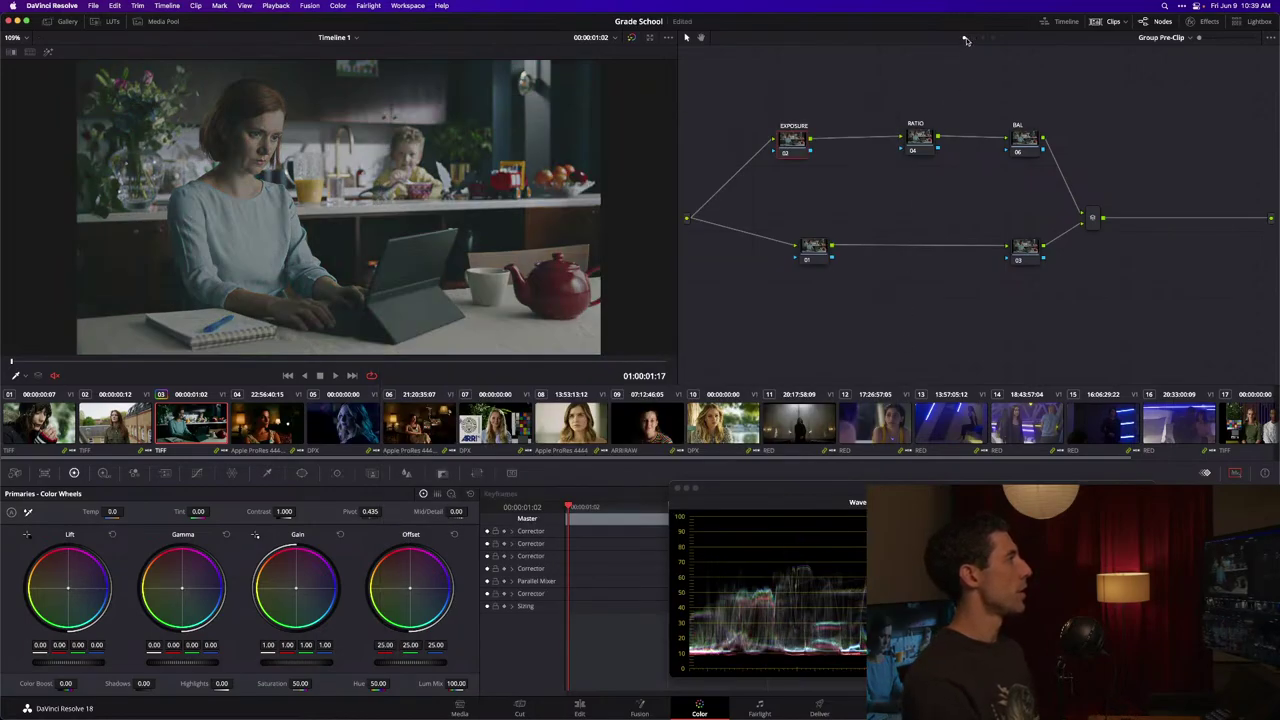
{"action": "left_click", "coordinate": [76, 24]}
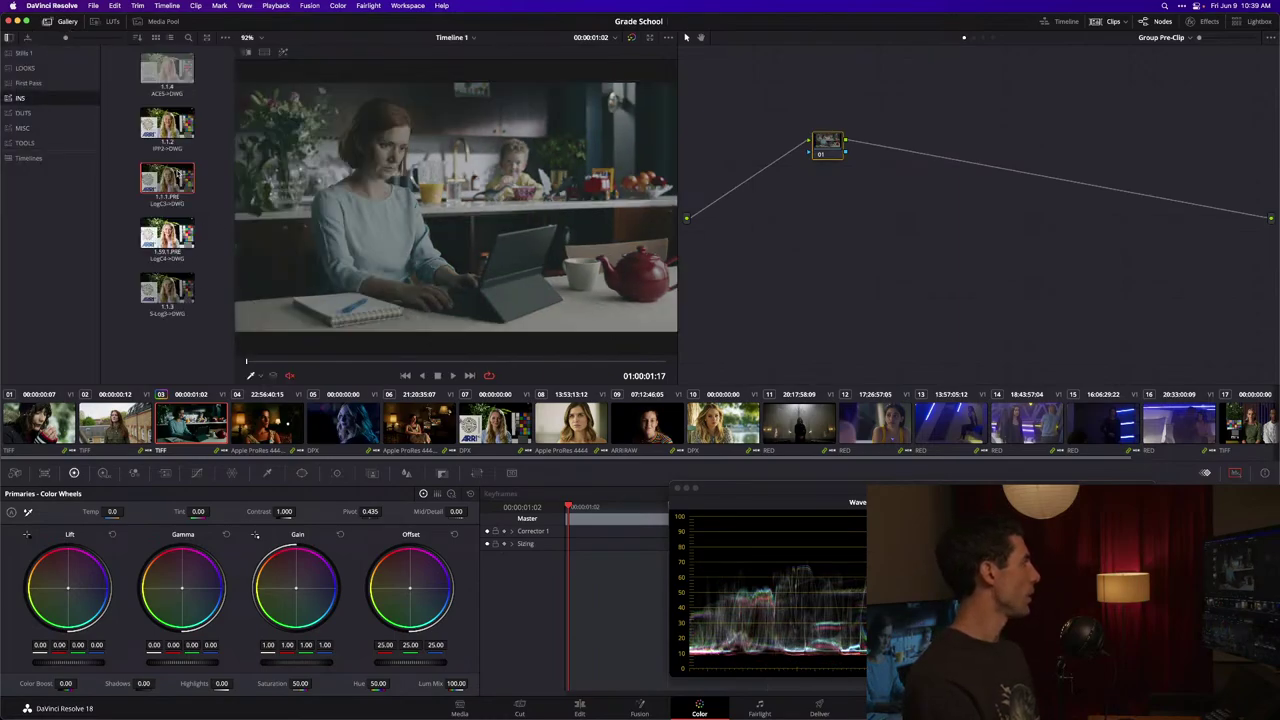
{"action": "left_click_drag", "start_coordinate": [178, 176], "coordinate": [826, 146]}
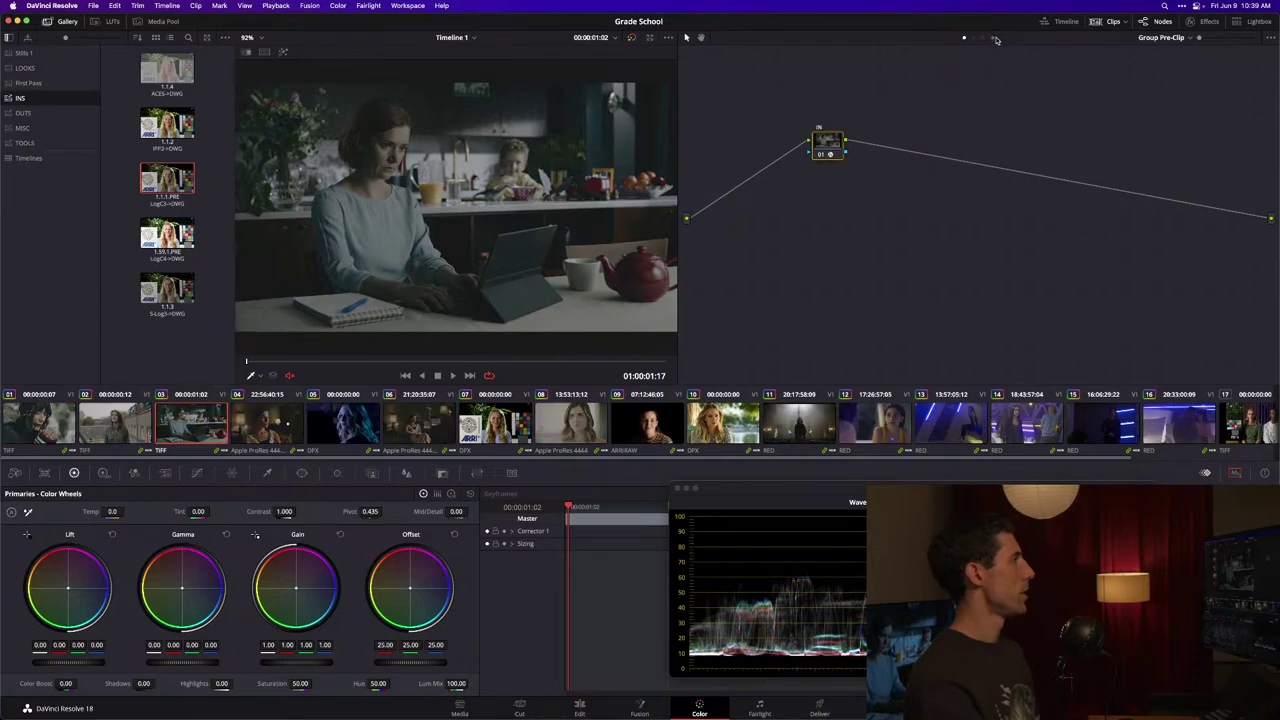
Step: Add the DWG->709 RCM still from the OUTS album after the LUT node in the timeline-level graph
{"action": "left_click", "coordinate": [993, 37]}
{"action": "left_click", "coordinate": [22, 113]}
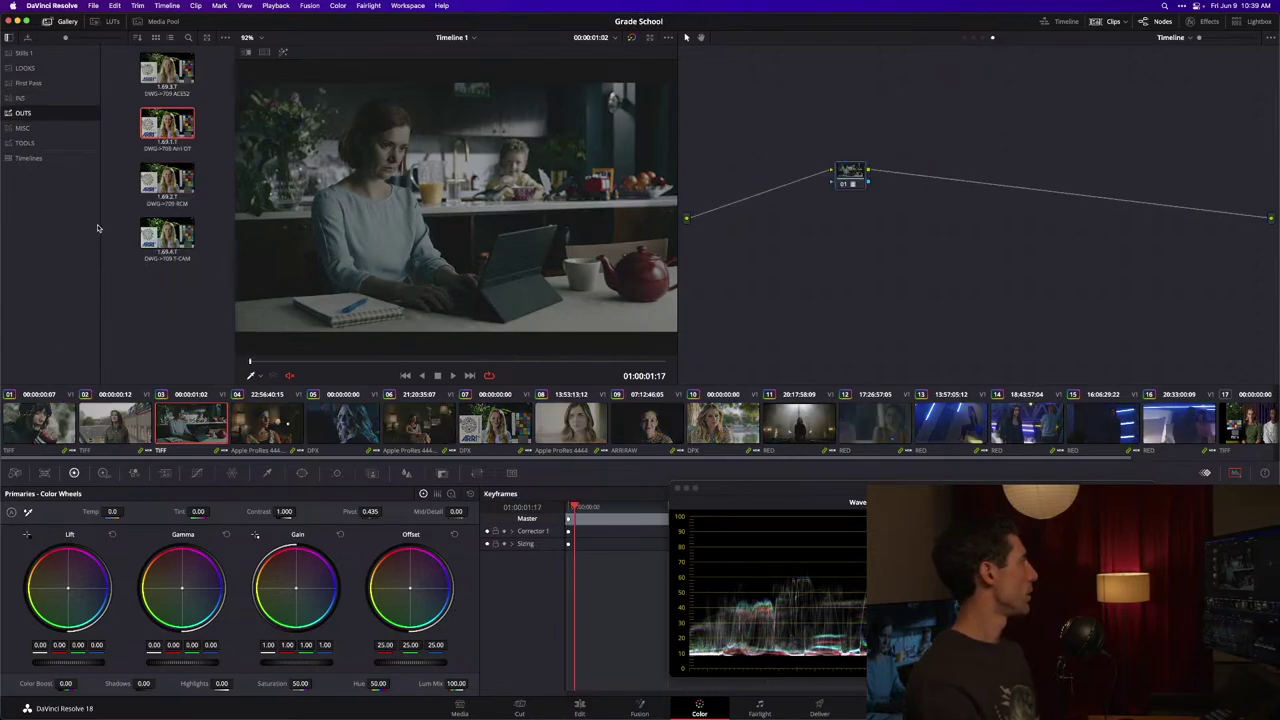
{"action": "left_click_drag", "start_coordinate": [172, 198], "coordinate": [896, 175]}
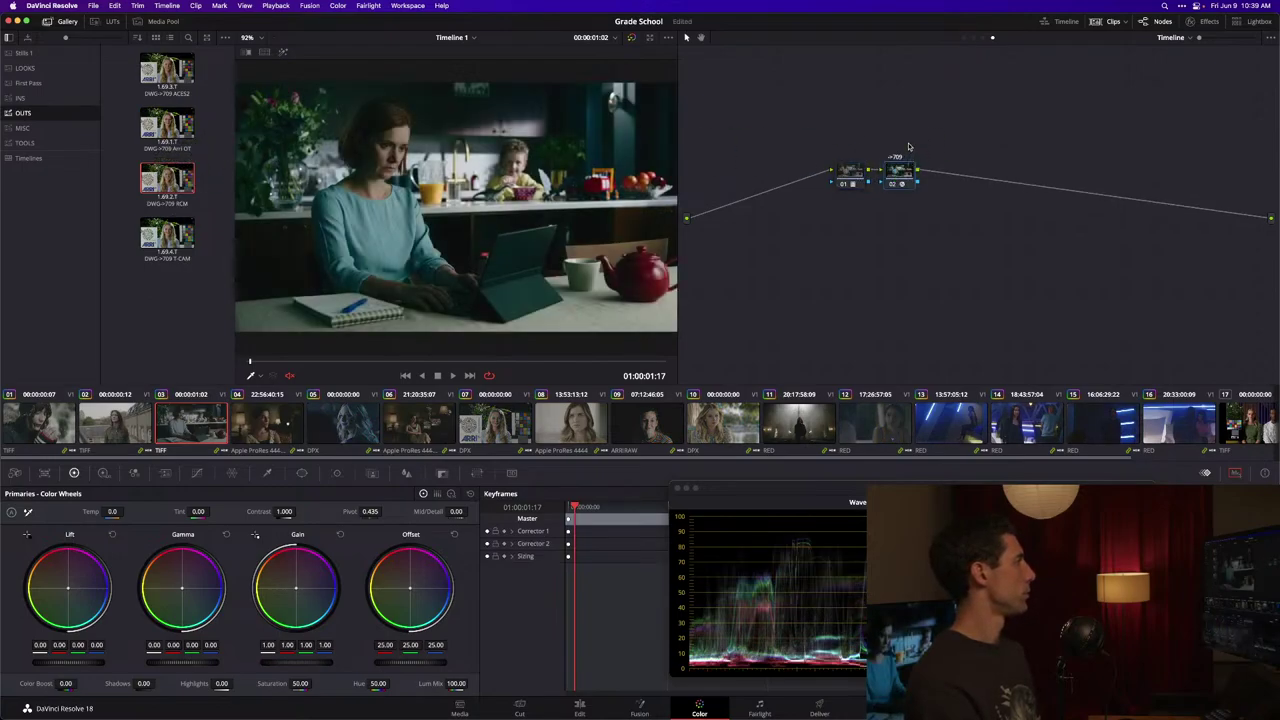
Step: Review the node-based pipeline through the pre-clip, clip, post-clip and timeline graphs, checking the input and output color space transform settings
{"action": "left_click", "coordinate": [975, 39]}
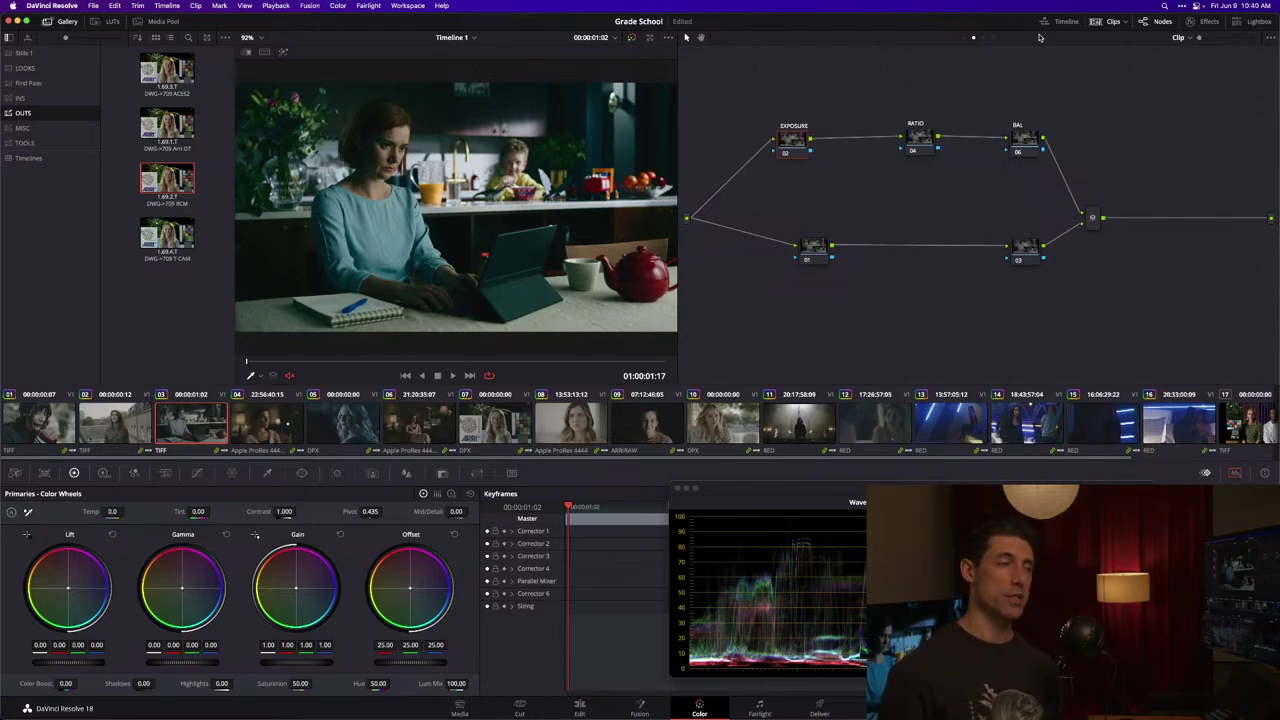
{"action": "left_click", "coordinate": [964, 37]}
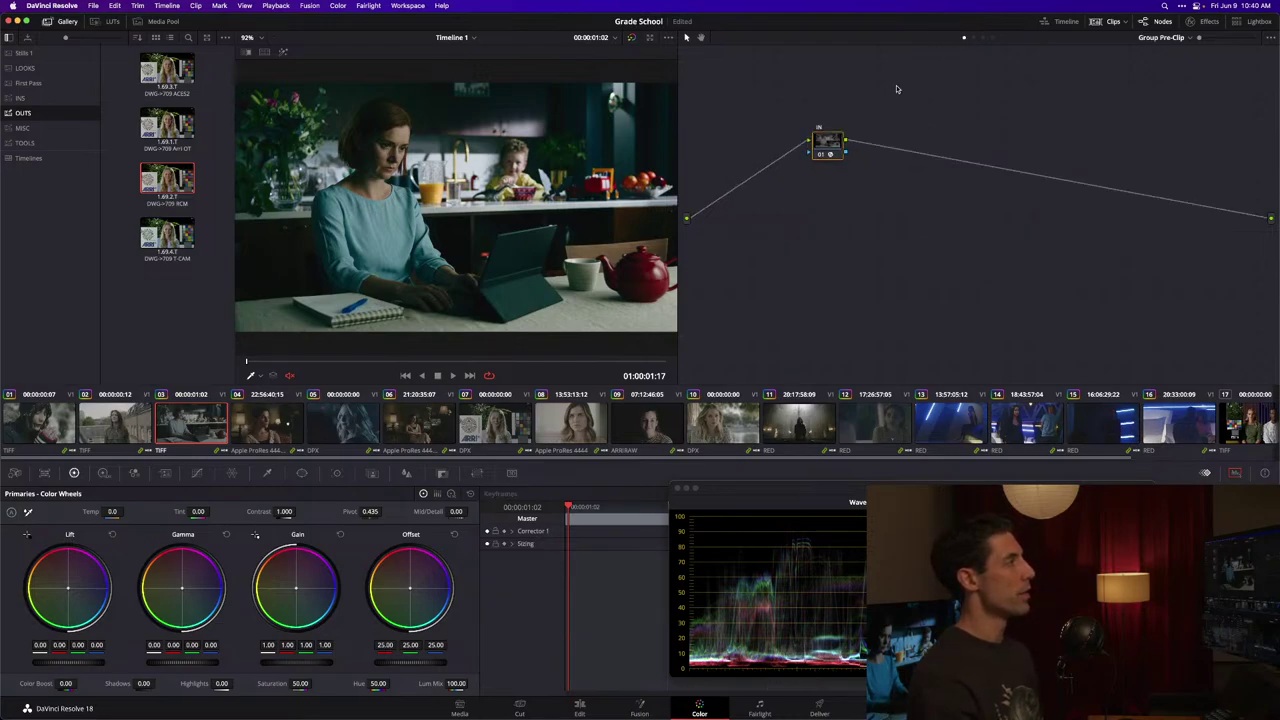
{"action": "left_click", "coordinate": [1203, 21]}
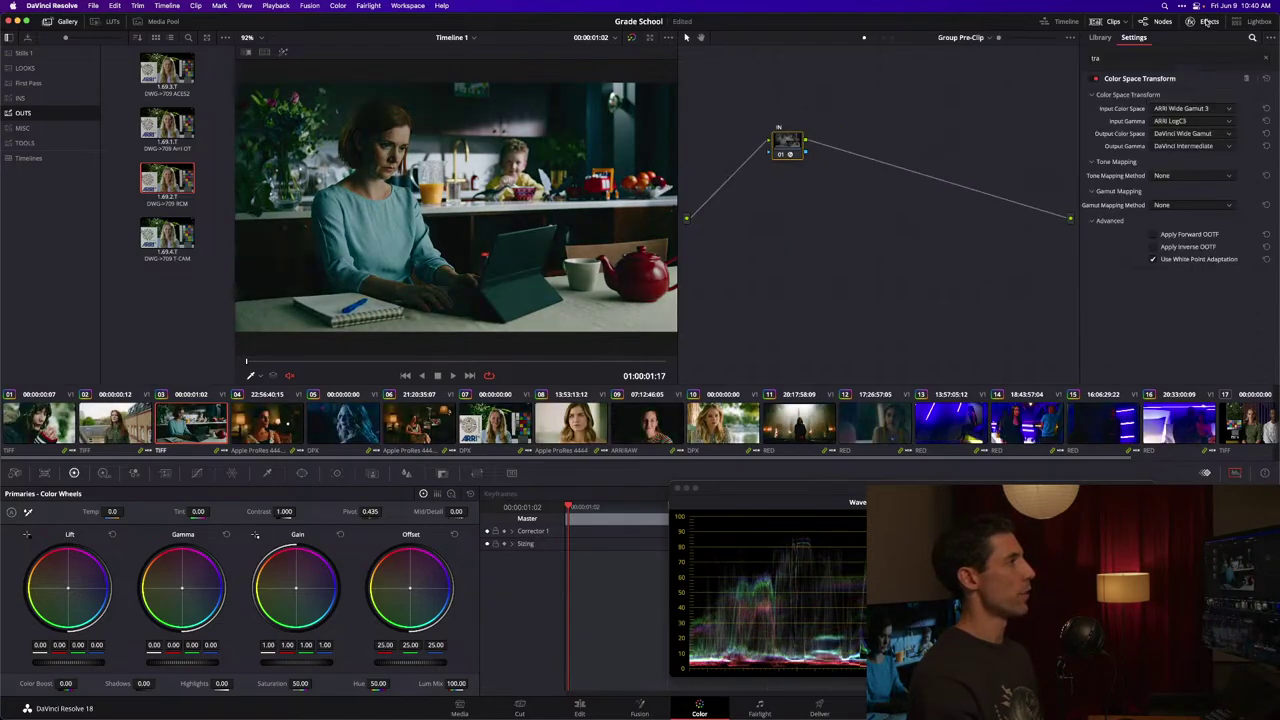
{"action": "left_click", "coordinate": [881, 40]}
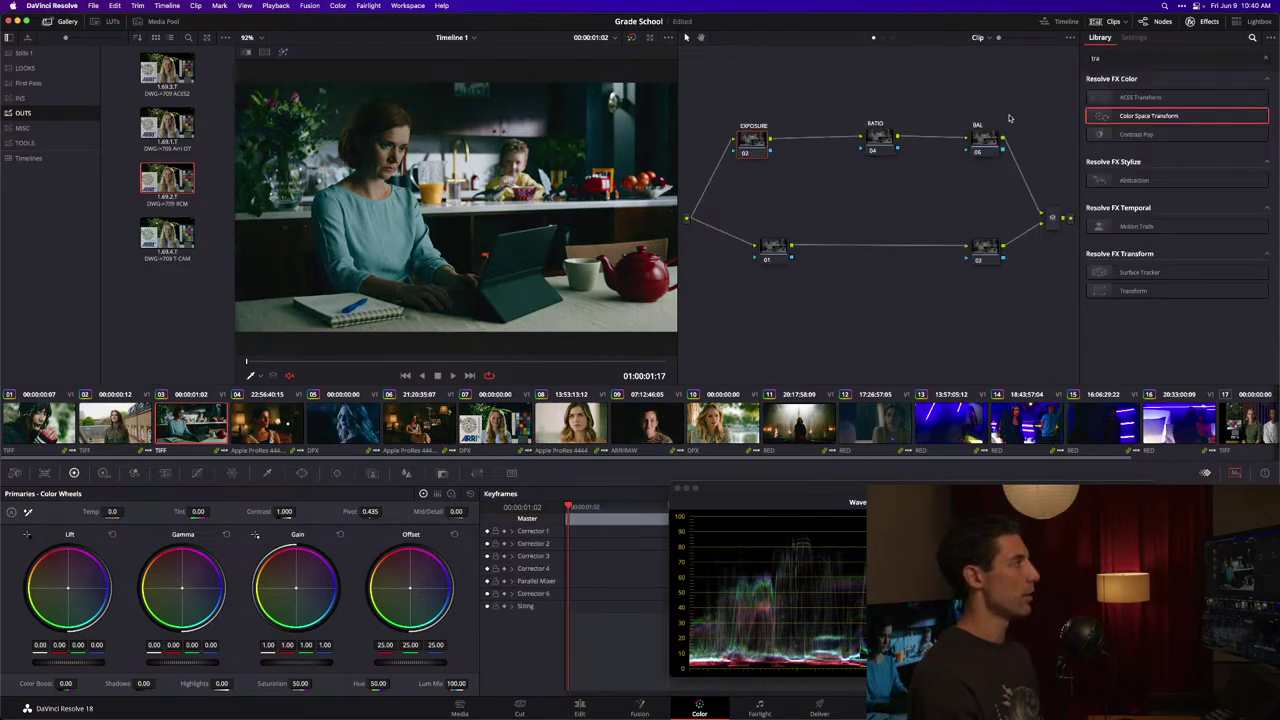
{"action": "left_click", "coordinate": [884, 40]}
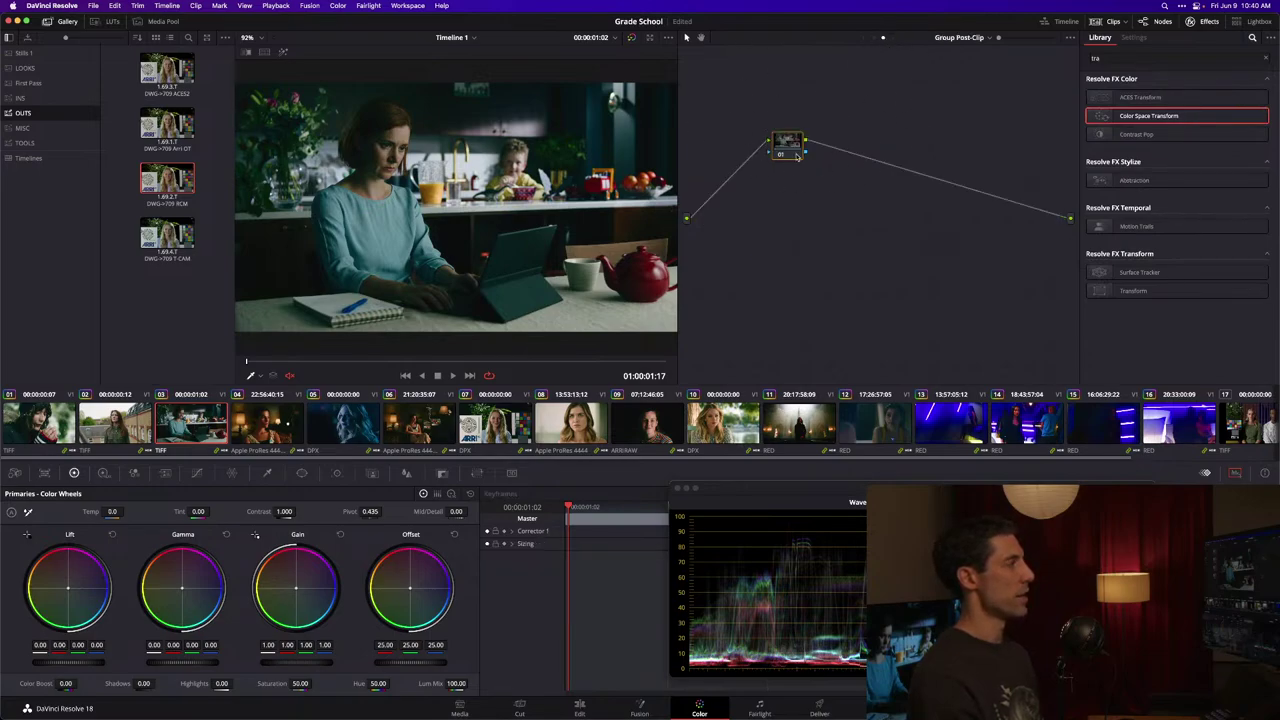
{"action": "left_click_drag", "start_coordinate": [794, 142], "coordinate": [825, 180]}
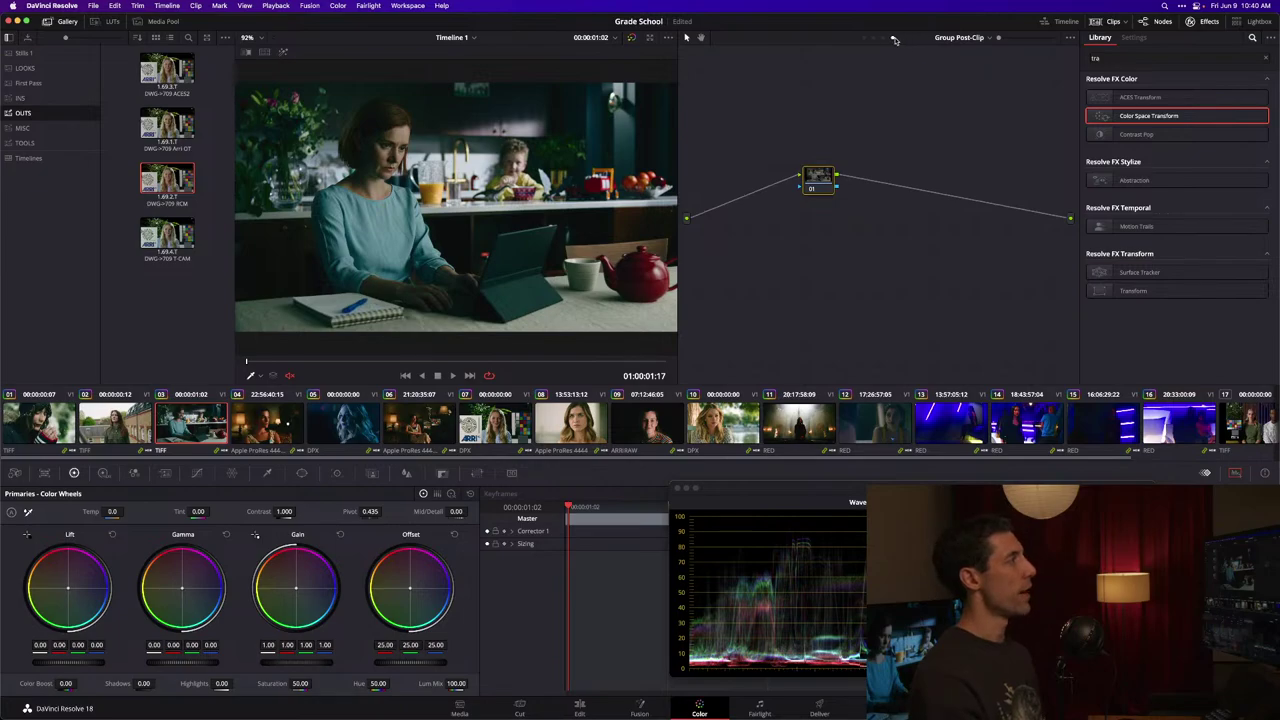
{"action": "left_click", "coordinate": [893, 37]}
{"action": "left_click", "coordinate": [810, 175]}
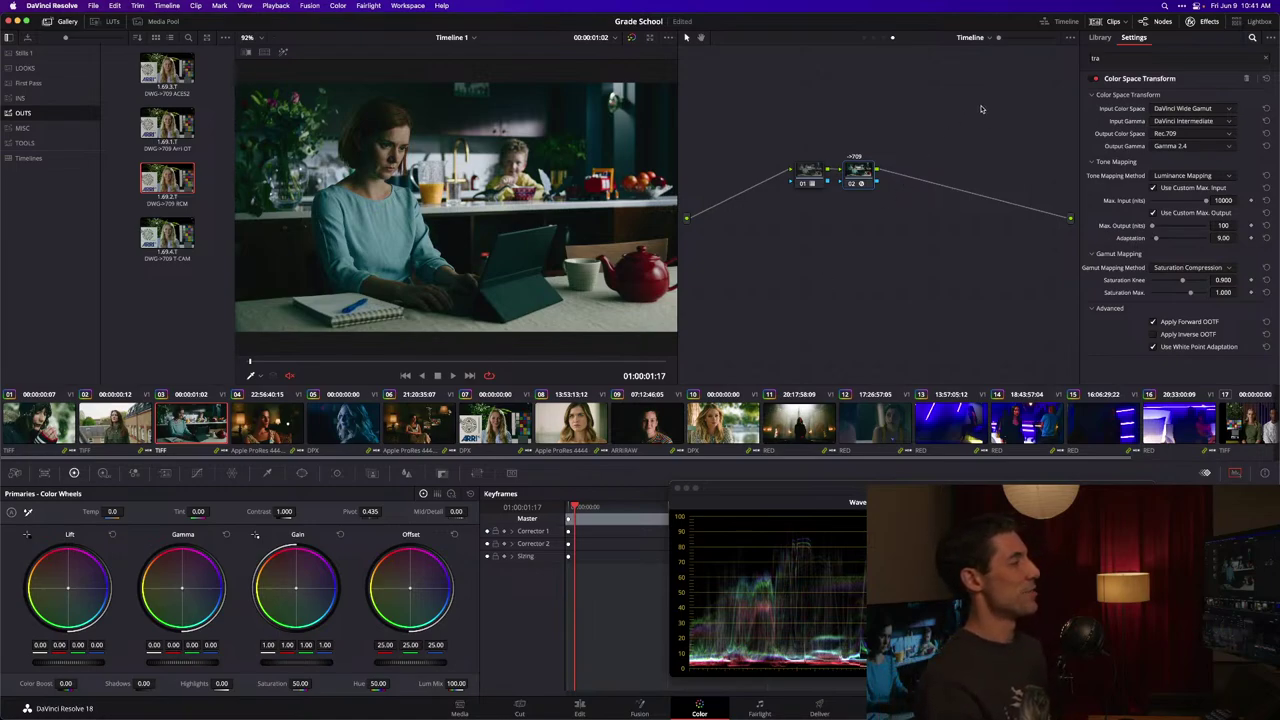
Step: Hide the effects settings, display the clip-level node graph, and line up the EXPOSURE and RATIO nodes in the upper branch
{"action": "left_click", "coordinate": [1201, 22]}
{"action": "left_click", "coordinate": [974, 38]}
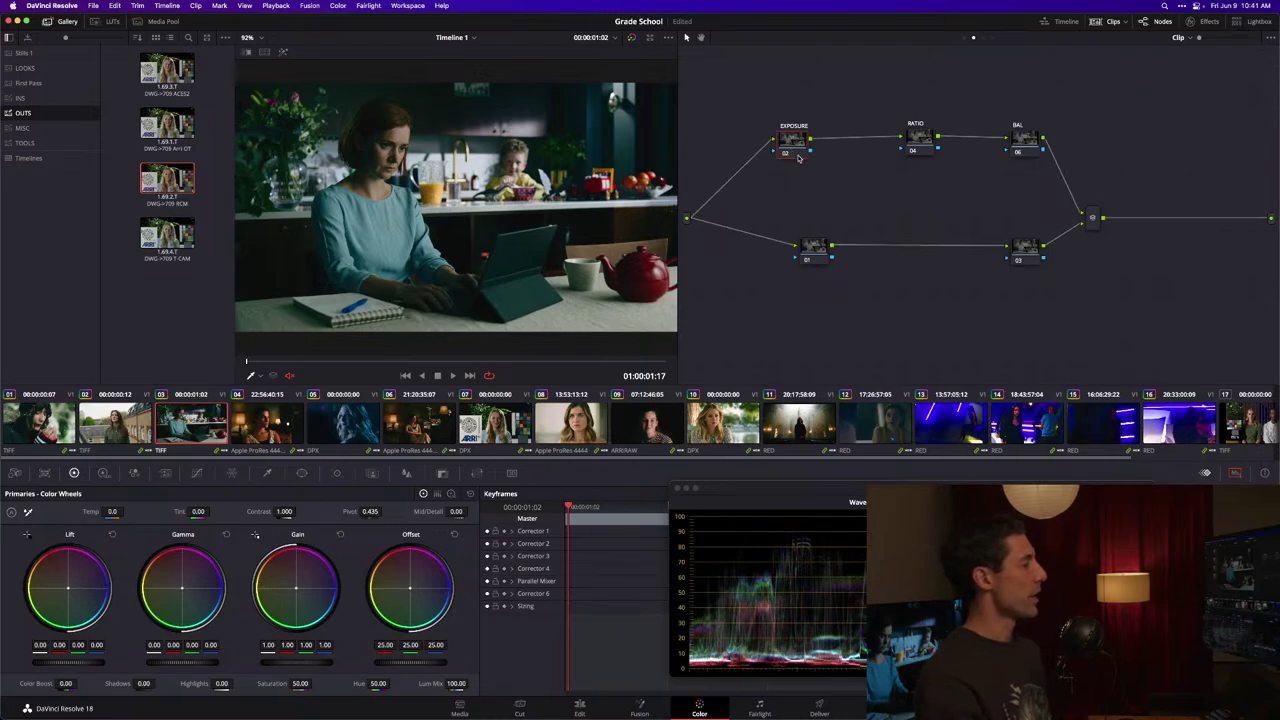
{"action": "left_click_drag", "start_coordinate": [793, 142], "coordinate": [793, 146]}
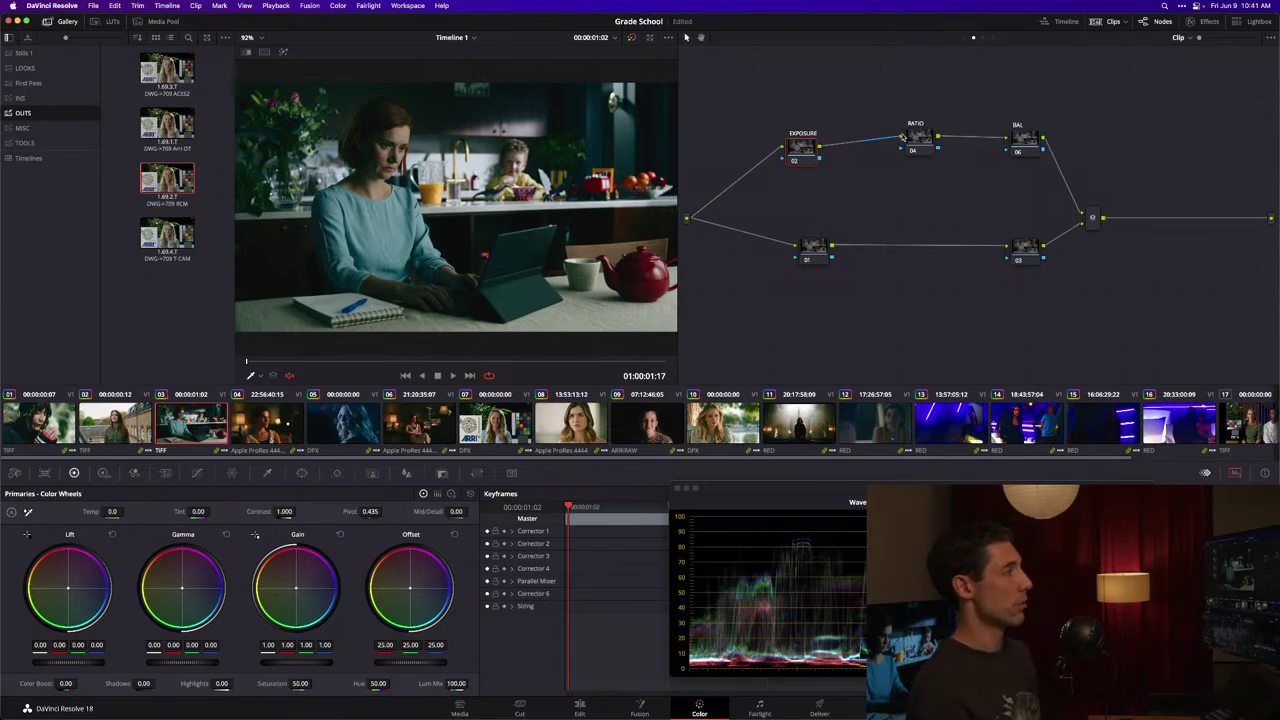
{"action": "mouse_move", "coordinate": [903, 137]}
{"action": "left_mouse_down"}
{"action": "mouse_move", "coordinate": [887, 138]}
{"action": "mouse_move", "coordinate": [902, 140]}
{"action": "left_mouse_up"}
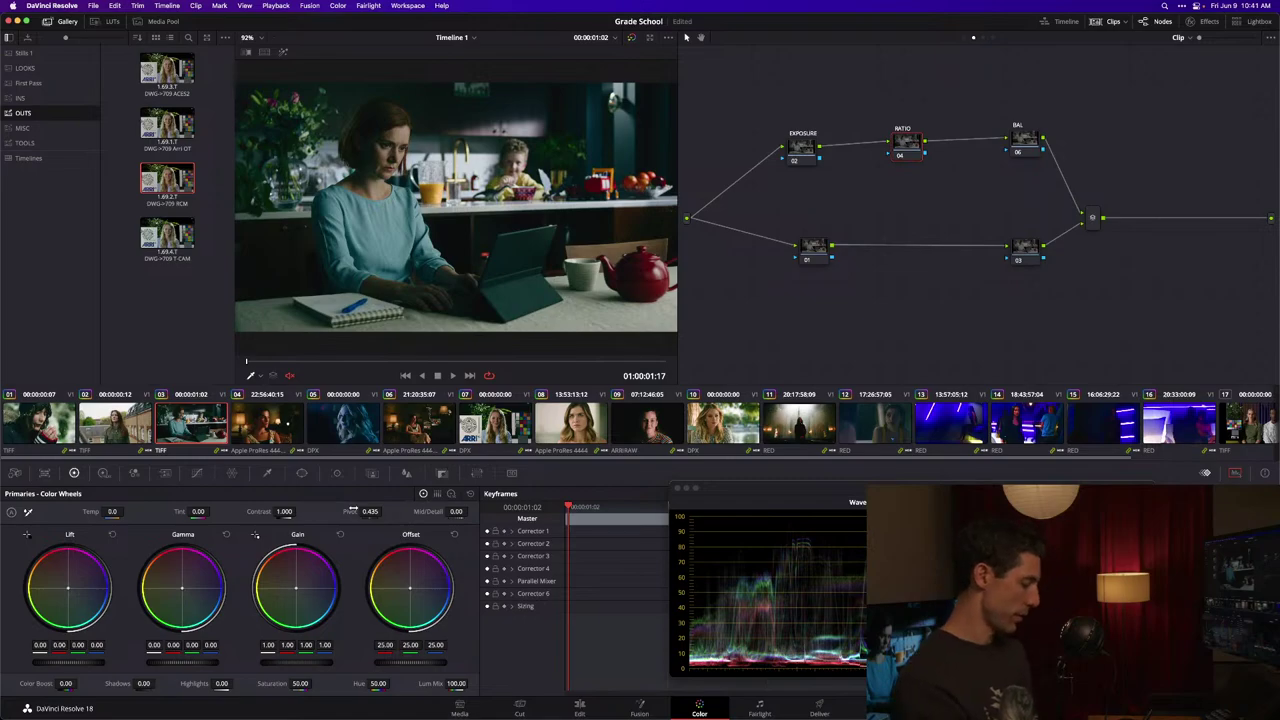
Step: Check the contrast settings in the project's General Options and save the project settings
{"action": "key", "text": "shift+9"}
{"action": "left_click", "coordinate": [455, 166]}
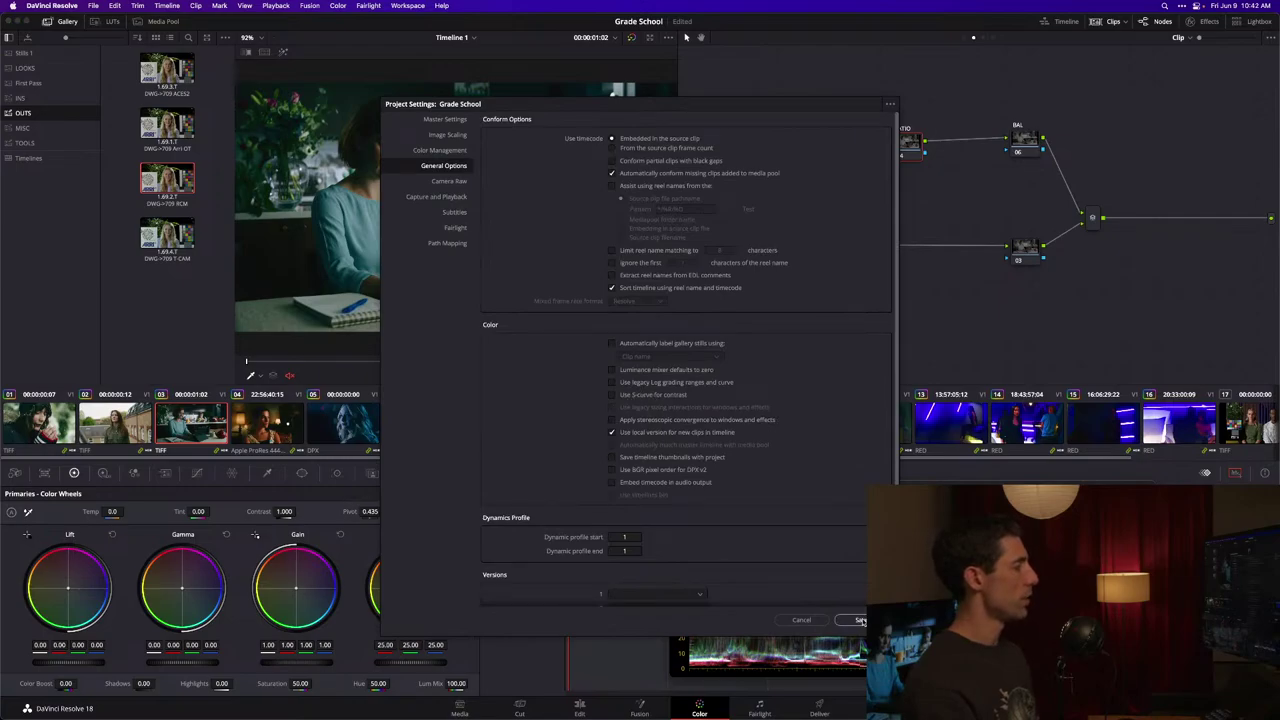
{"action": "left_click", "coordinate": [858, 620]}
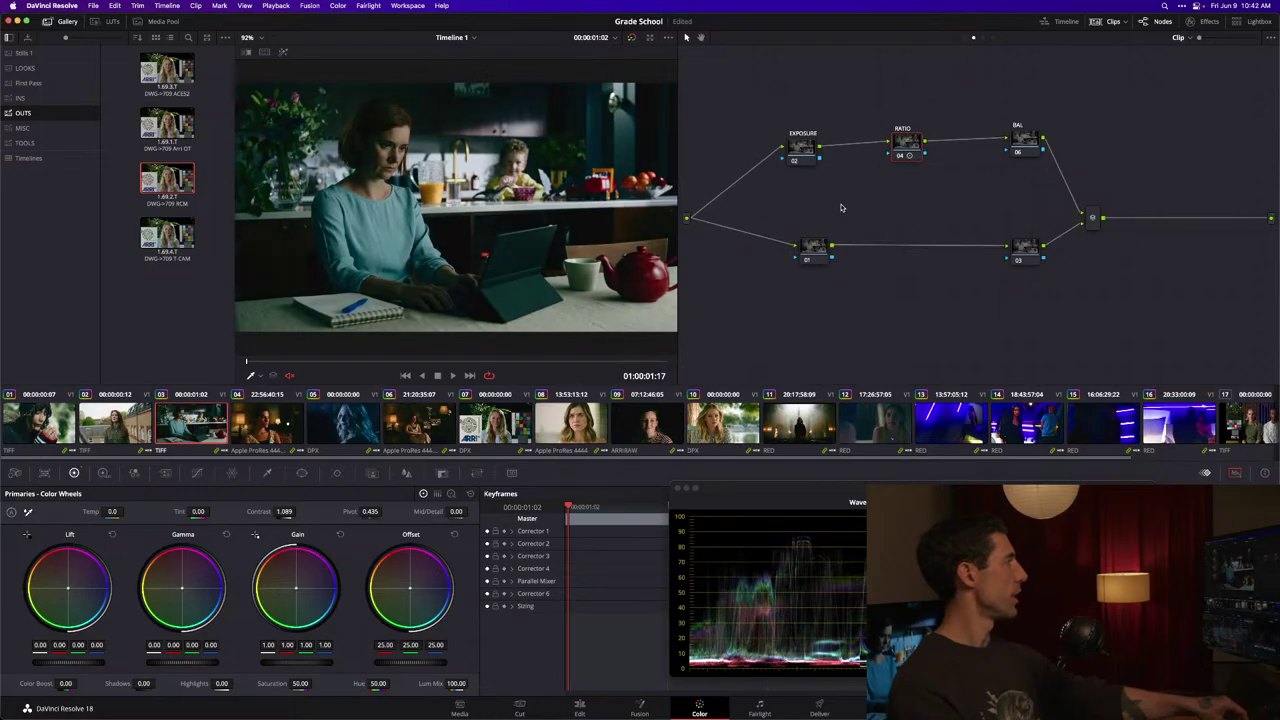
Step: Set the RATIO node's pivot to 0.336 and raise its contrast to 1.151
{"action": "double_click", "coordinate": [371, 511]}
{"action": "type", "text": ".33"}
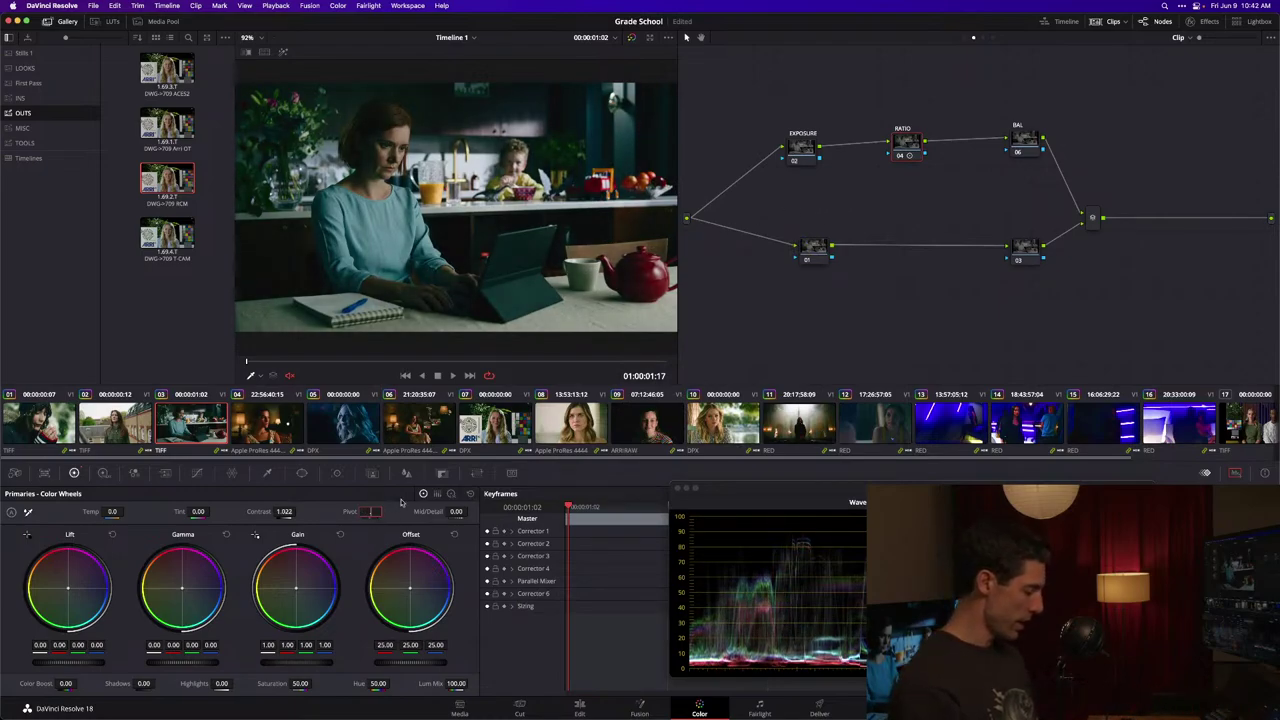
{"action": "type", "text": "6"}
{"action": "key", "text": "Return"}
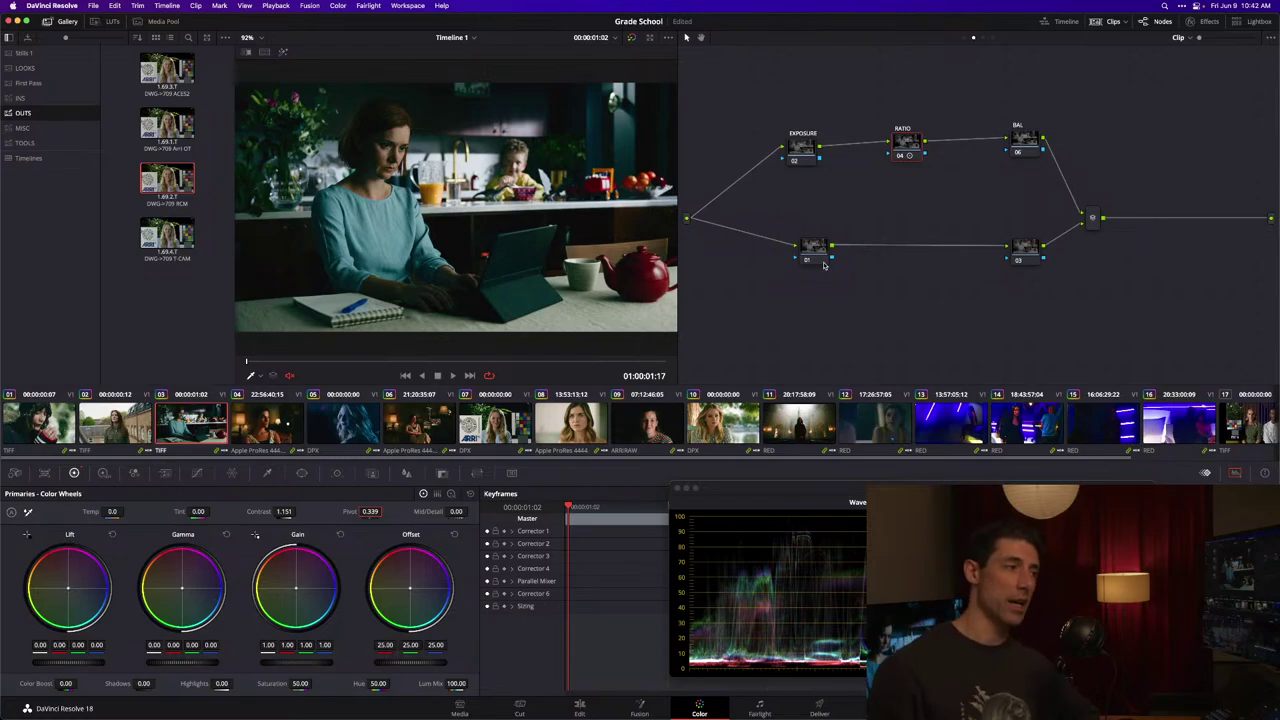
{"action": "left_click_drag", "start_coordinate": [911, 144], "coordinate": [914, 146]}
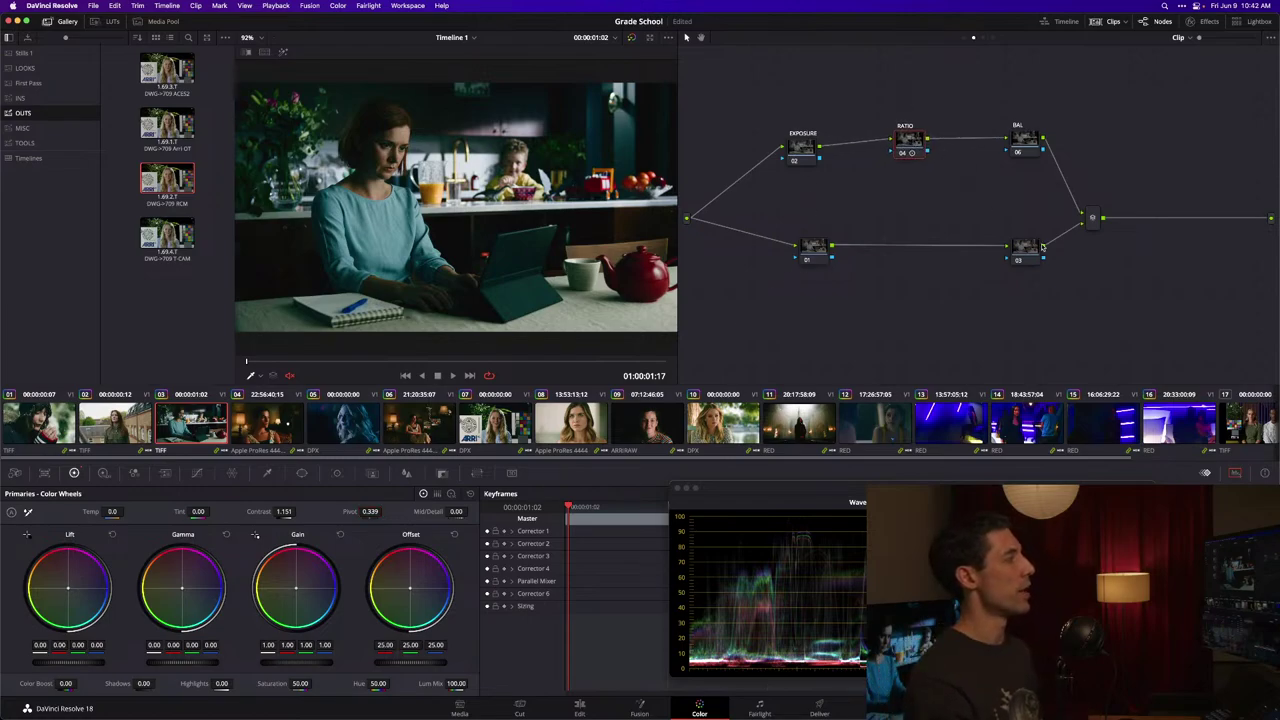
Step: Apply the DWG Gray still from the gallery's MISC album to the first node of the lower parallel branch
{"action": "left_click", "coordinate": [1031, 251]}
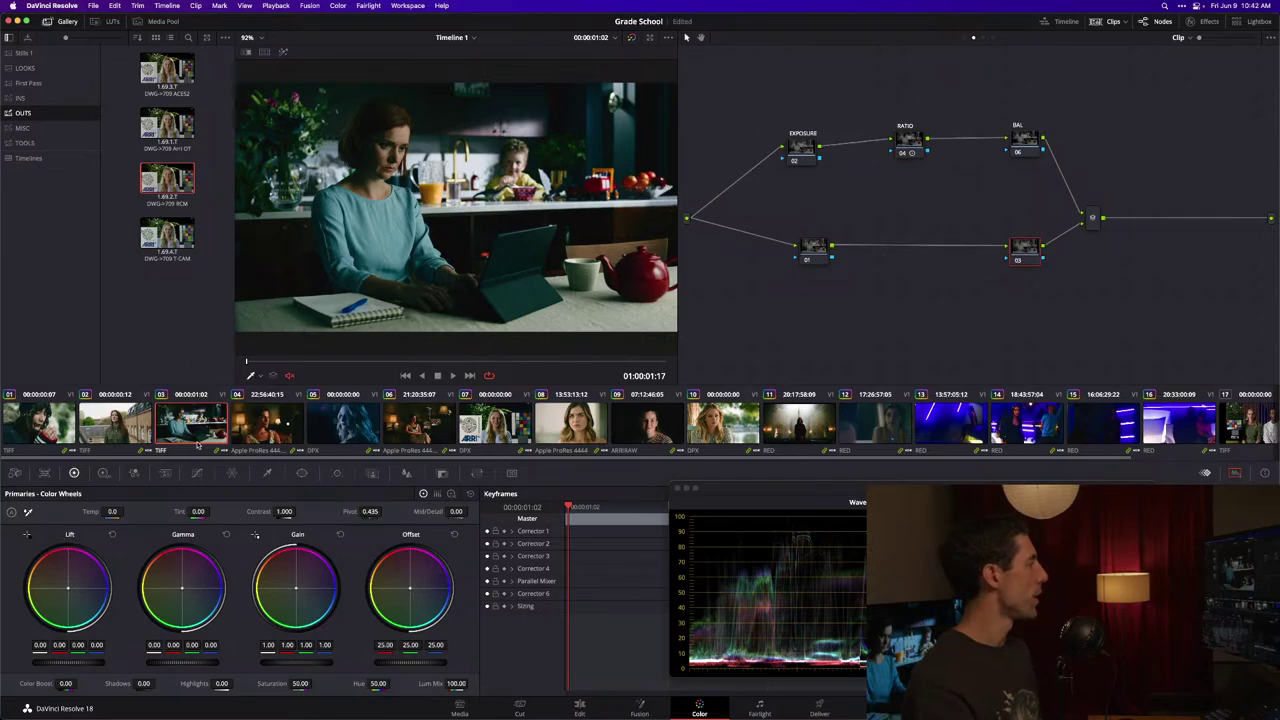
{"action": "left_click", "coordinate": [197, 473]}
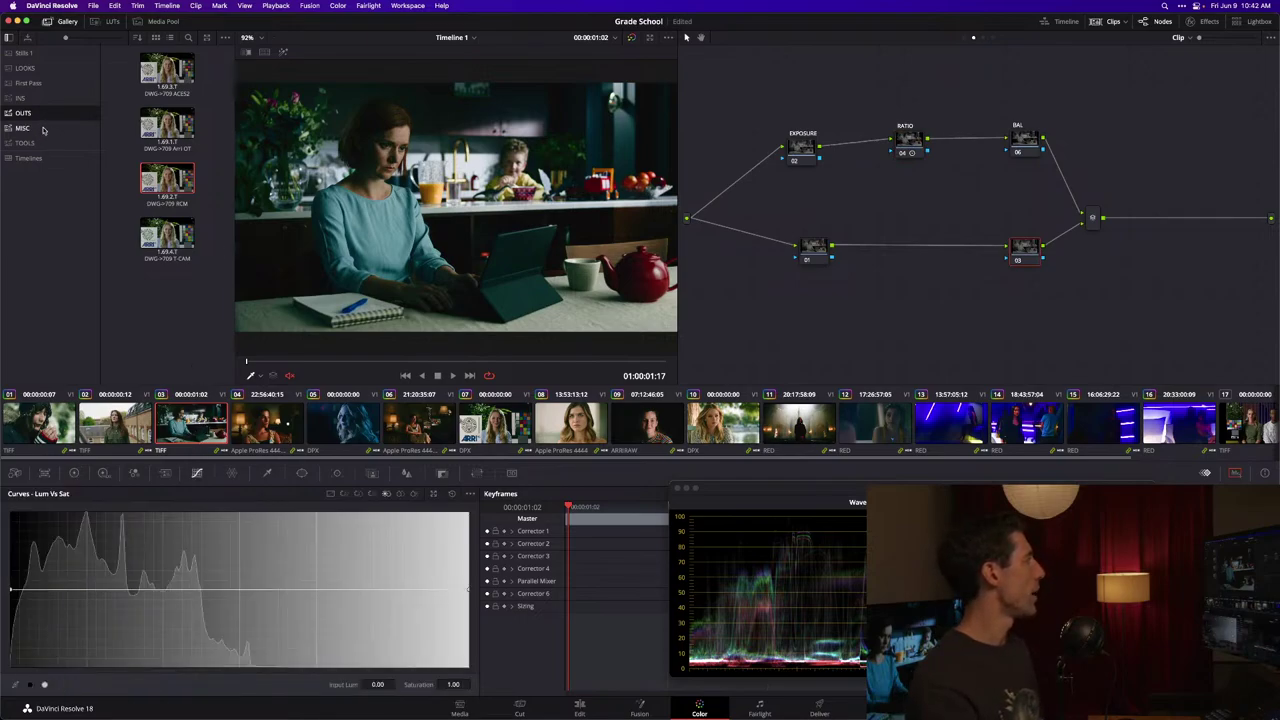
{"action": "left_click", "coordinate": [40, 129]}
{"action": "left_click_drag", "start_coordinate": [150, 93], "coordinate": [813, 249]}
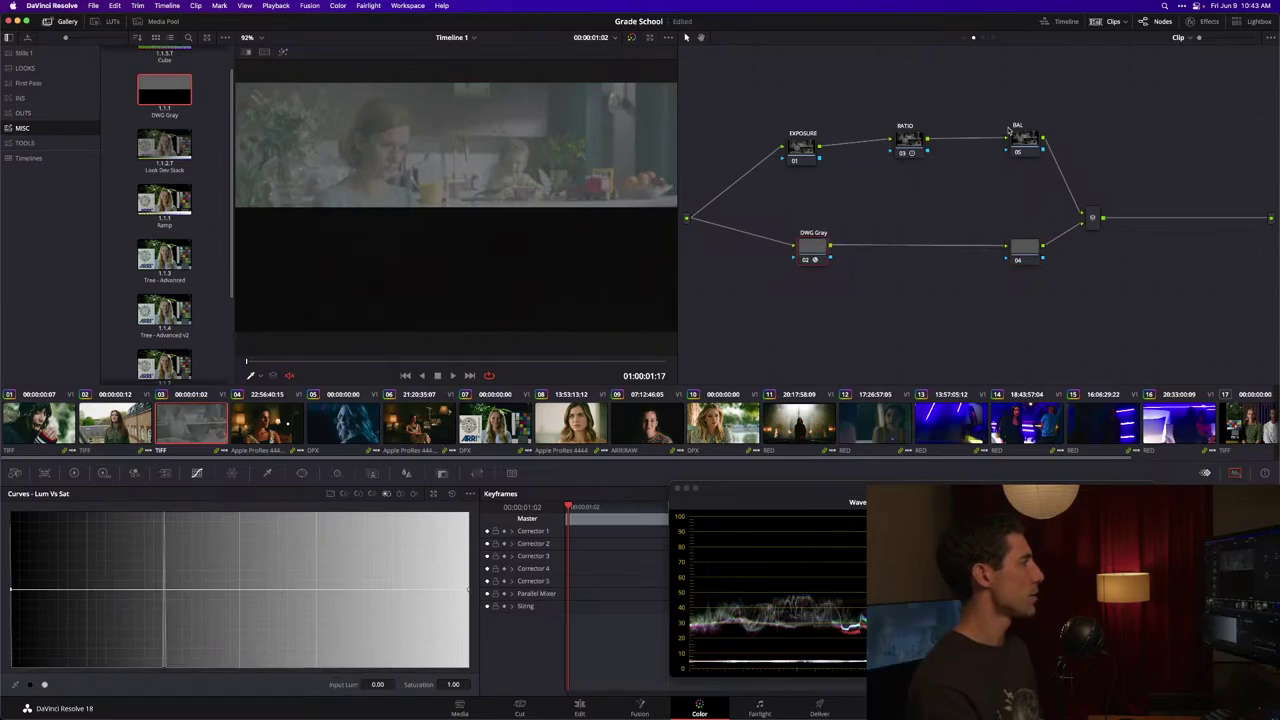
Step: Place a copy of the DWG Gray node after the parallel mixer and add a serial node with a custom curve point at middle gray
{"action": "left_click", "coordinate": [1024, 248]}
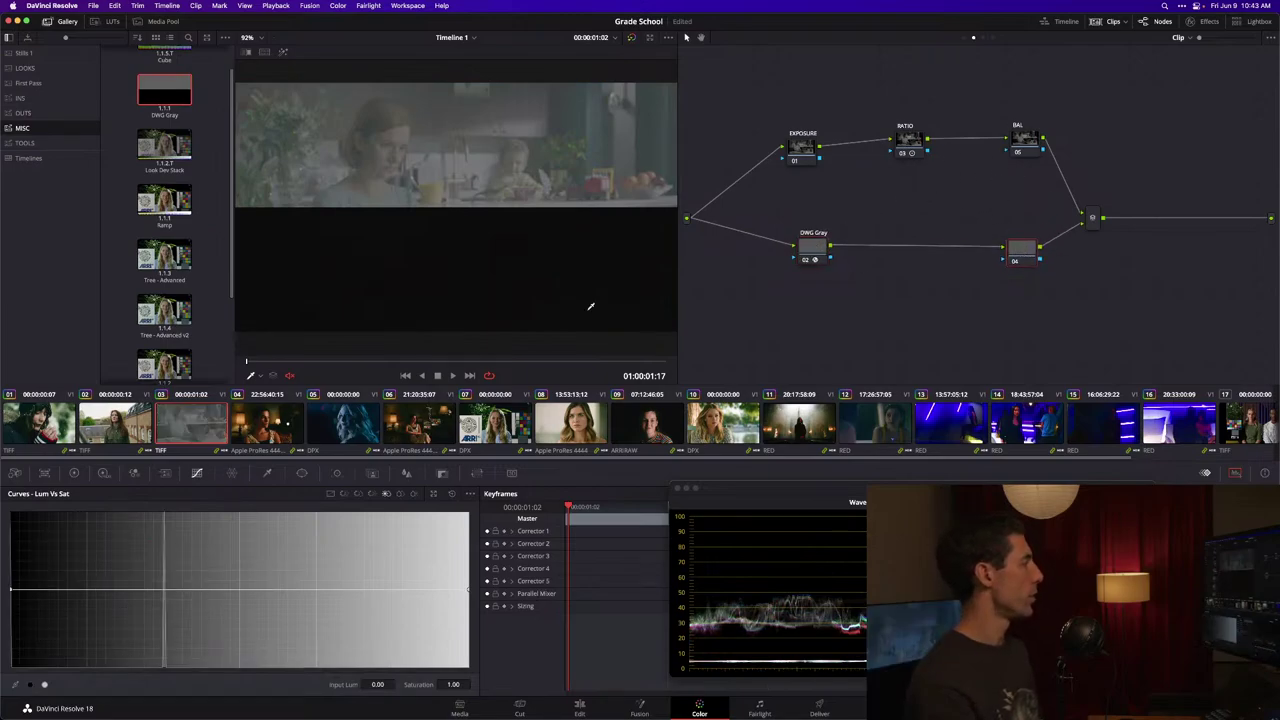
{"action": "left_click", "coordinate": [330, 493]}
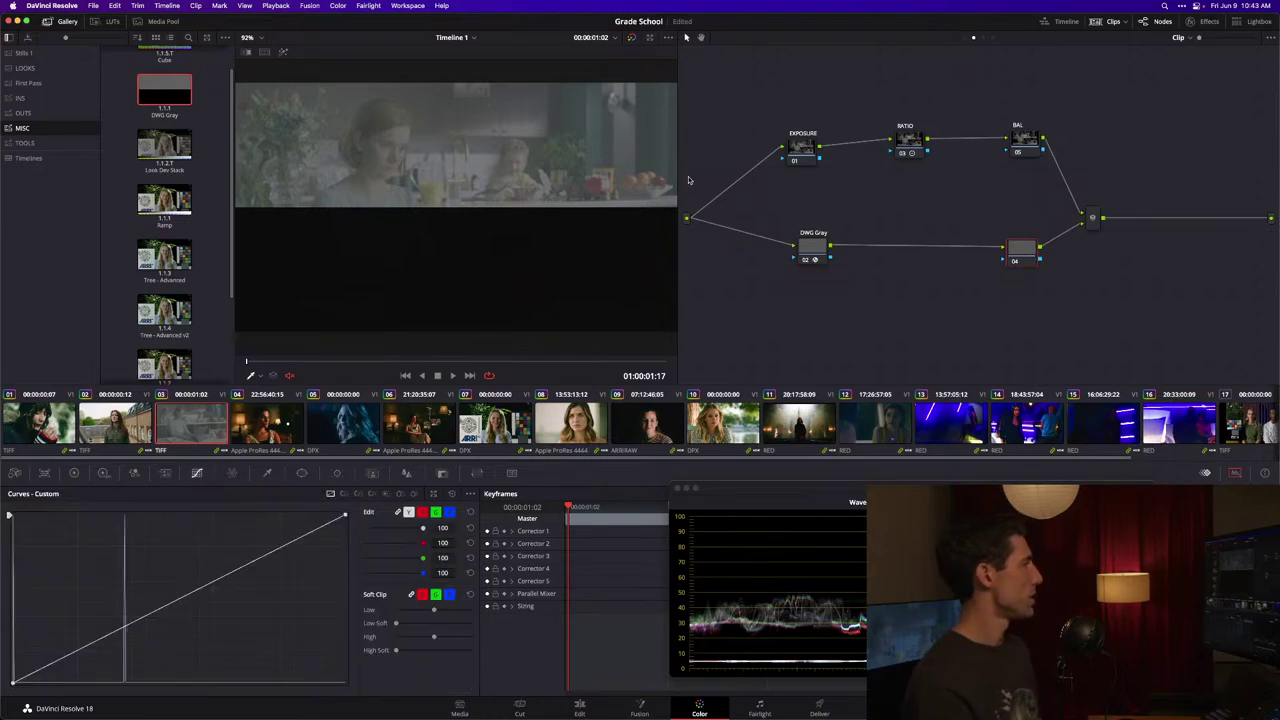
{"action": "left_click_drag", "start_coordinate": [760, 166], "coordinate": [1044, 104]}
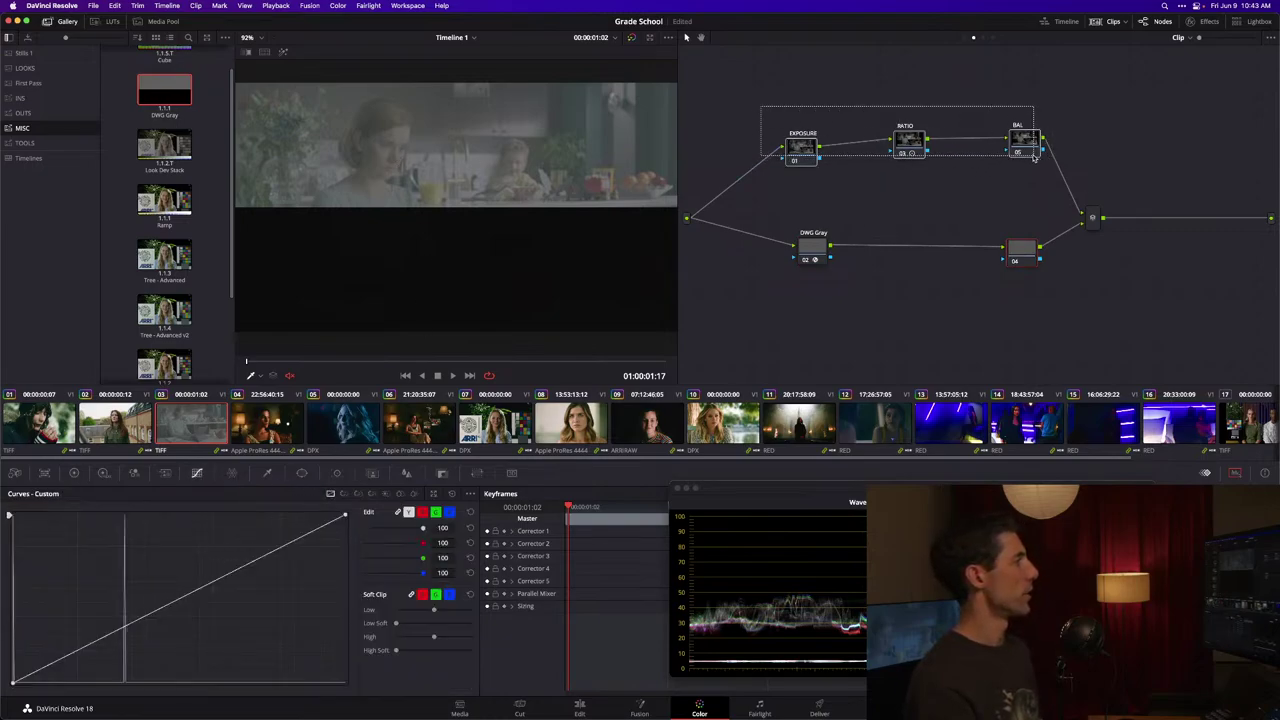
{"action": "left_click", "coordinate": [820, 248]}
{"action": "key", "text": "super+v"}
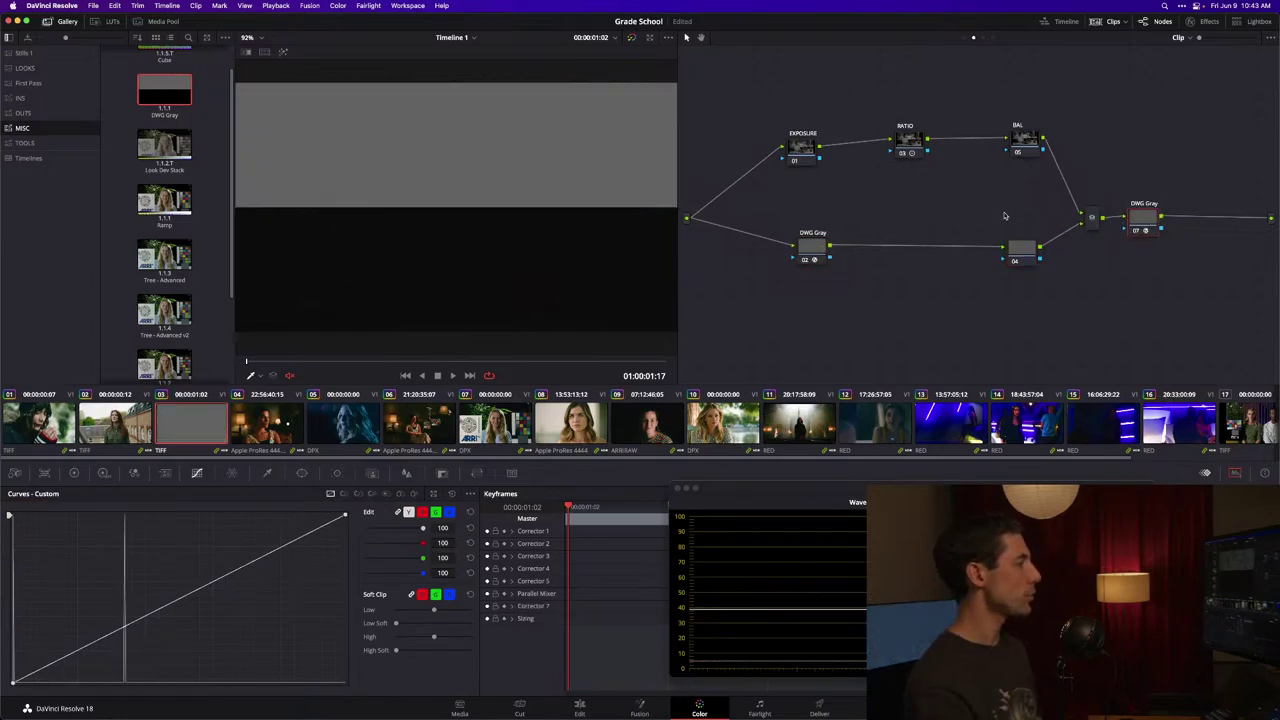
{"action": "key", "text": "alt+s"}
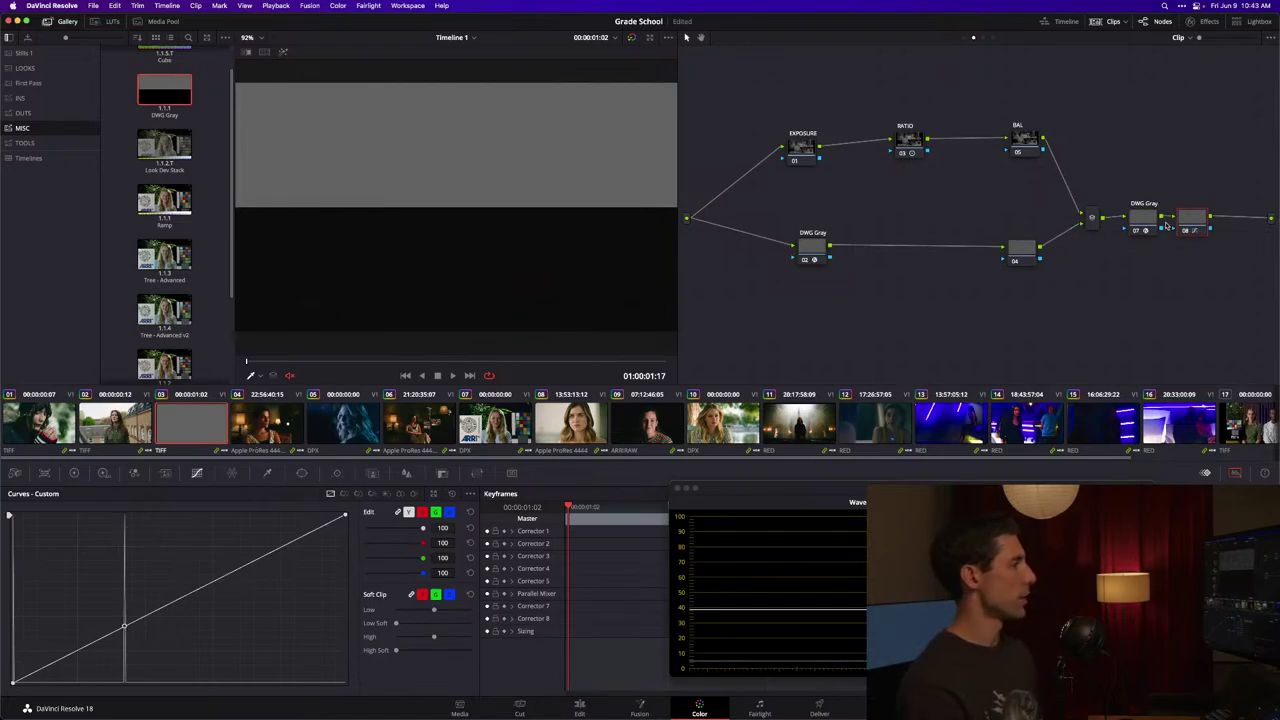
Step: Copy the middle-gray curve point to the second lower-branch node and delete the extra curve node and both DWG Gray nodes
{"action": "left_click", "coordinate": [1021, 251]}
{"action": "left_click_drag", "start_coordinate": [1104, 232], "coordinate": [1196, 218]}
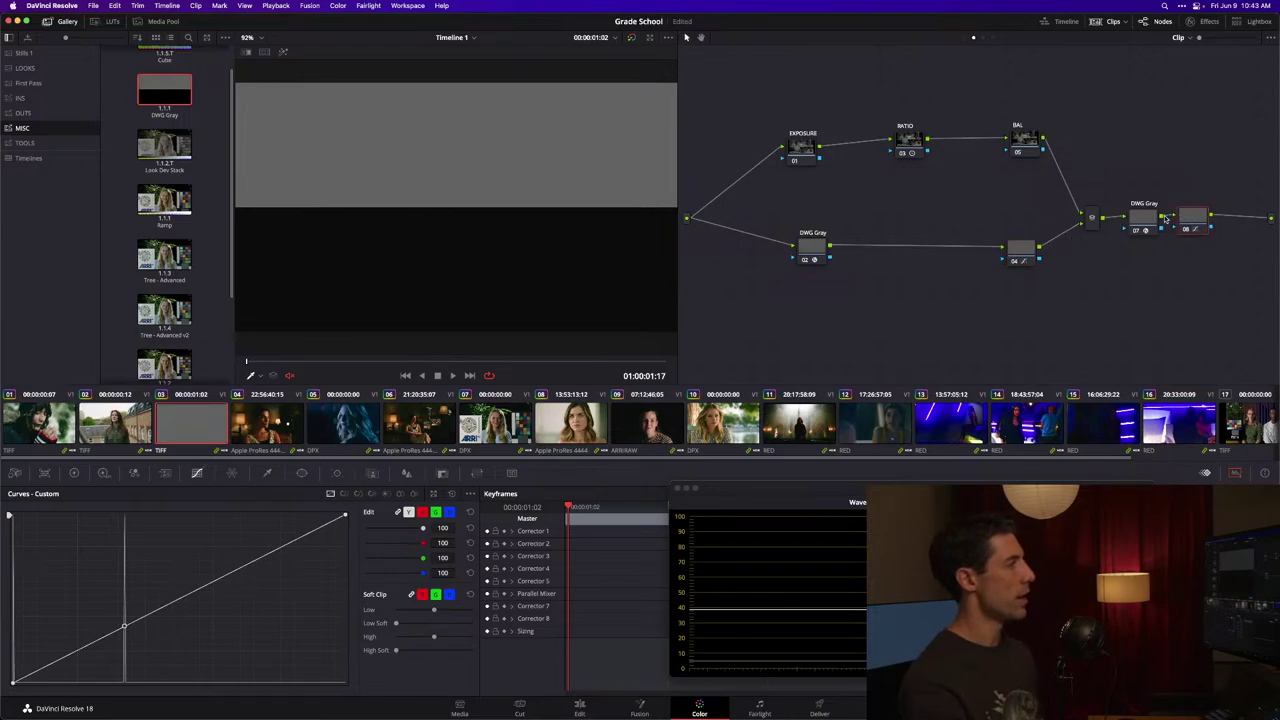
{"action": "key", "text": "Delete"}
{"action": "left_click", "coordinate": [823, 246]}
{"action": "key", "text": "Delete"}
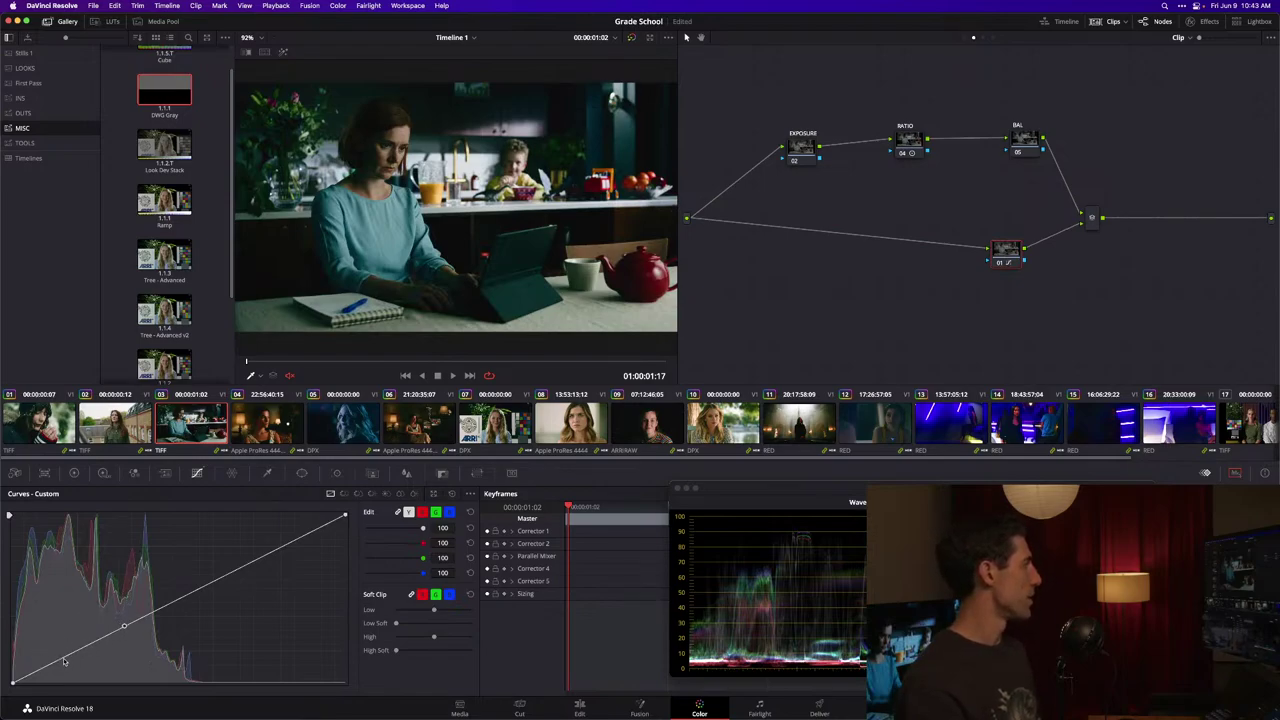
Step: Disable the RATIO node for comparison, re-enable it, and reset its contrast adjustment
{"action": "left_click", "coordinate": [906, 146]}
{"action": "key", "text": "ctrl+d"}
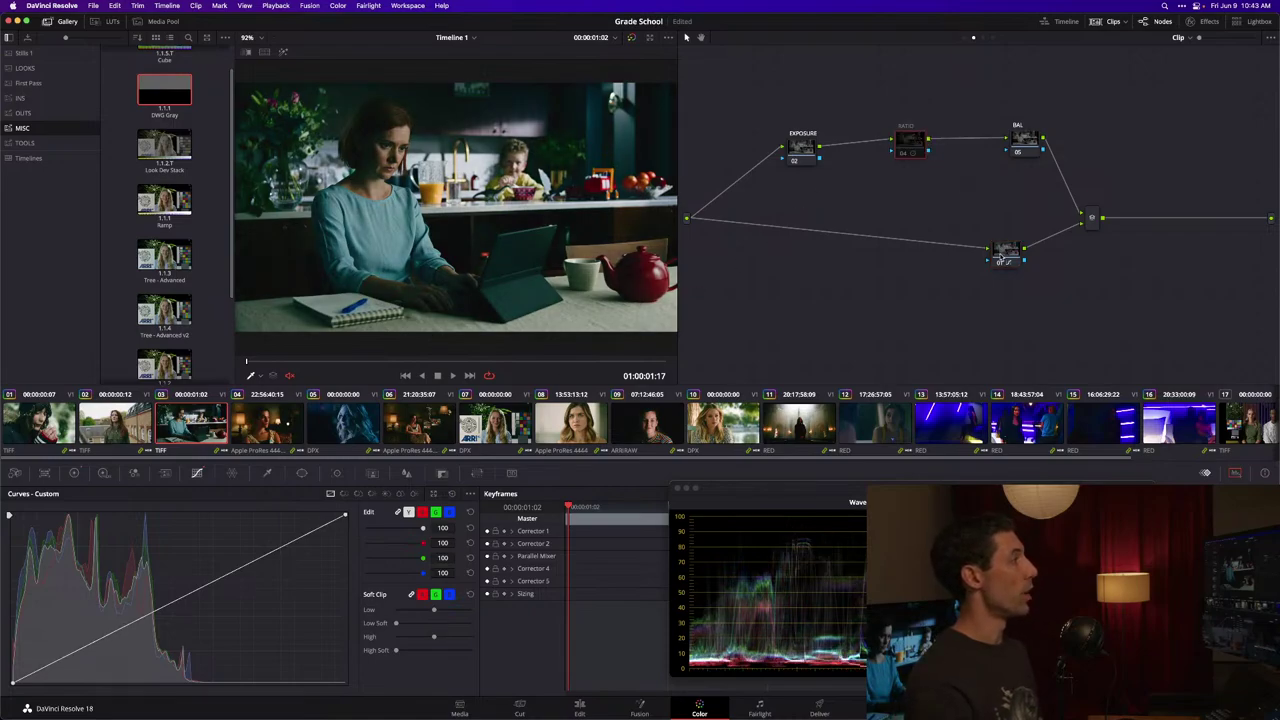
{"action": "left_click", "coordinate": [907, 147]}
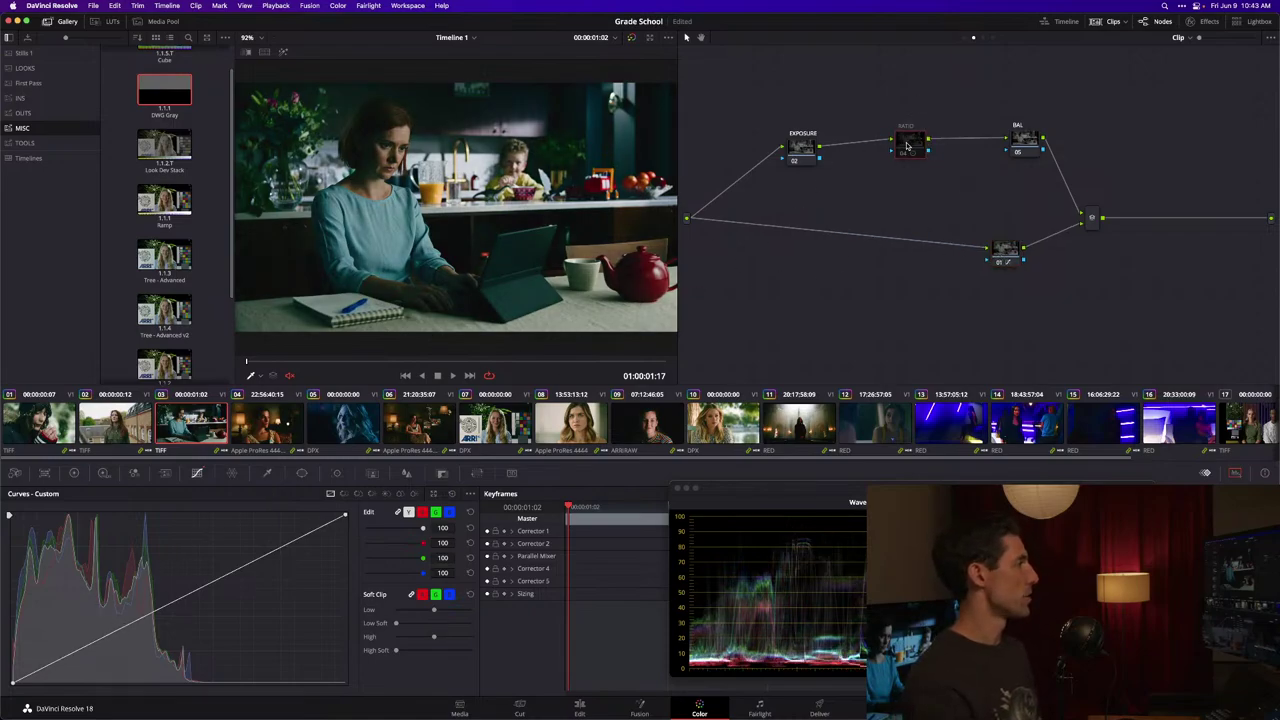
{"action": "key", "text": "ctrl+d"}
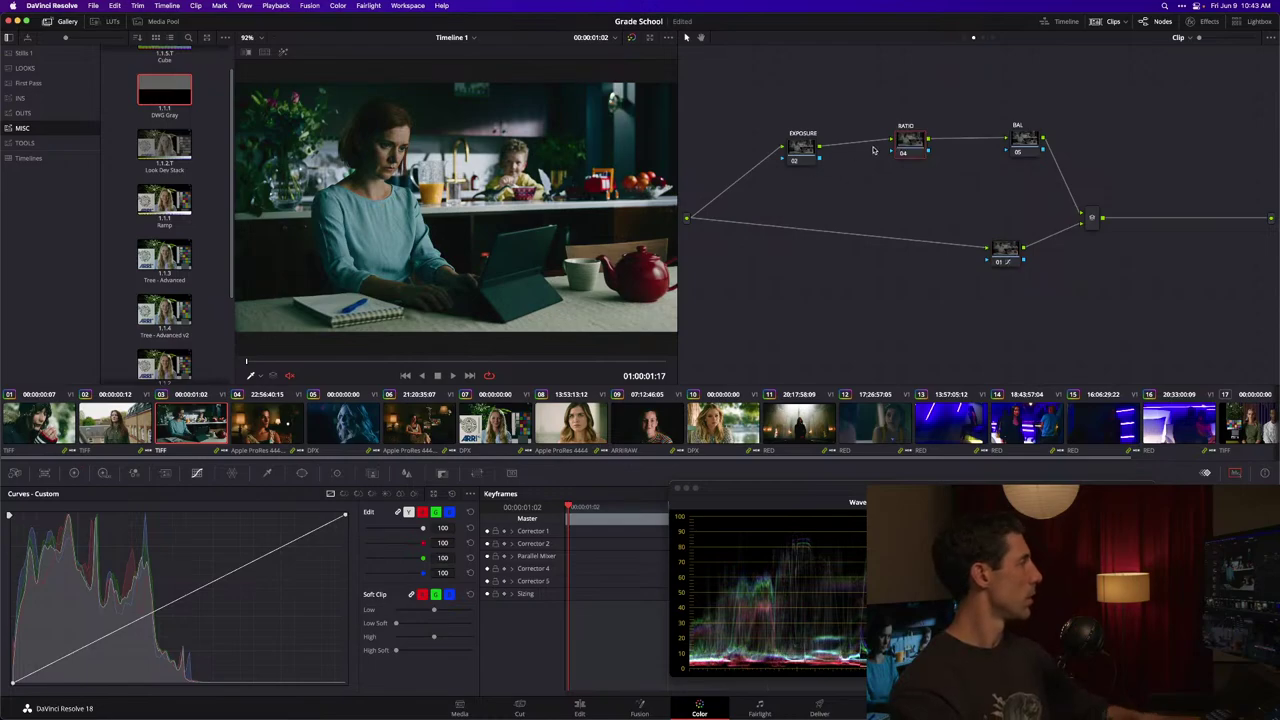
Step: Lift the shadows on the lower-branch node's custom curve with a point below the middle-gray anchor
{"action": "left_click", "coordinate": [1005, 250]}
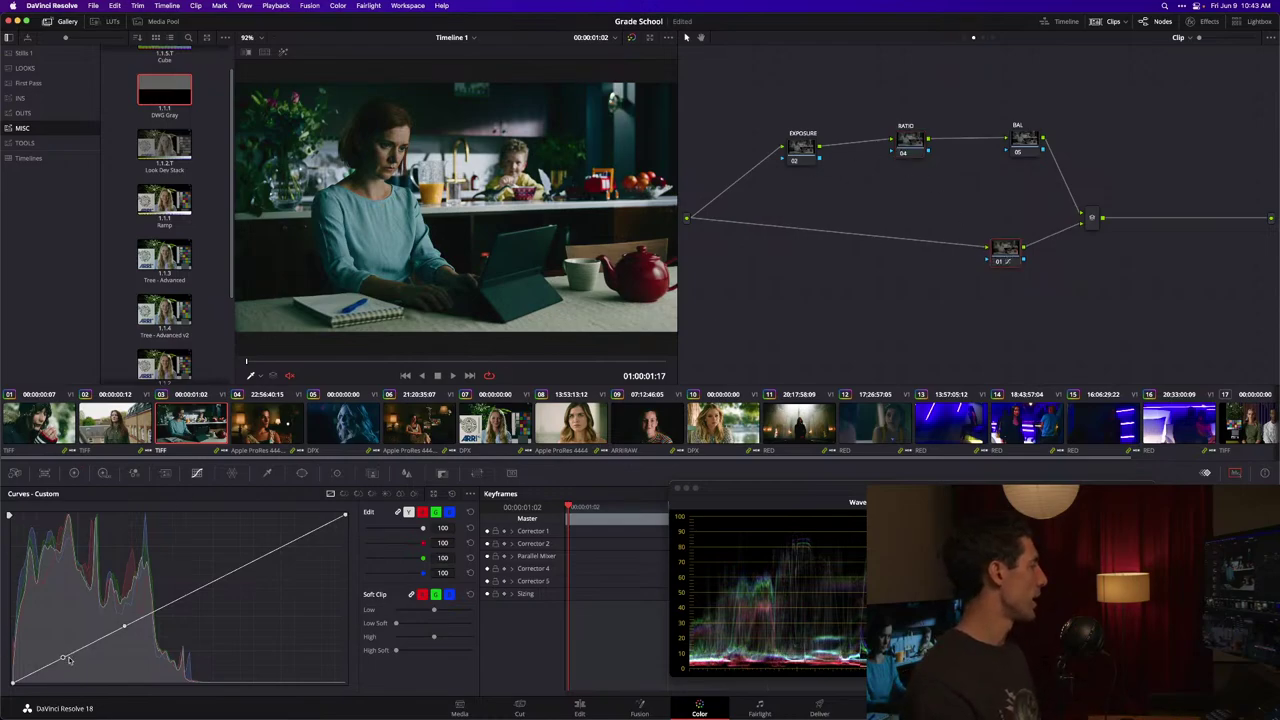
{"action": "left_click_drag", "start_coordinate": [62, 660], "coordinate": [54, 652]}
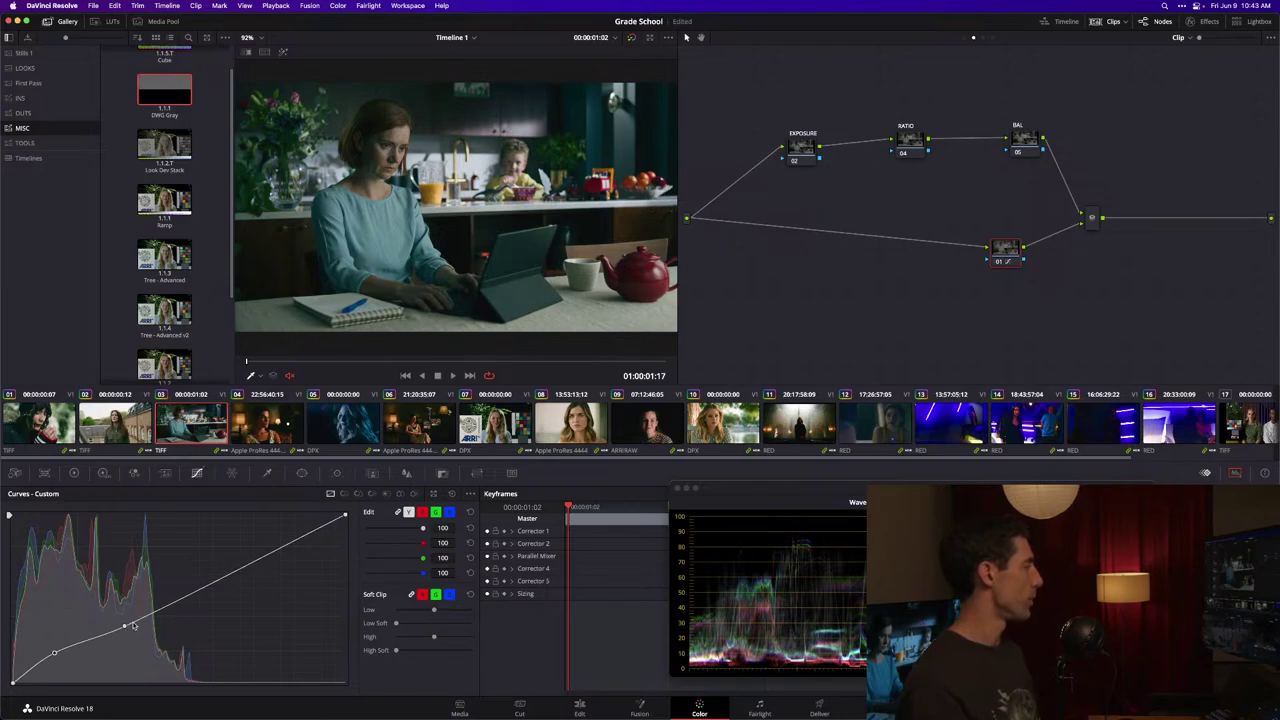
{"action": "left_click_drag", "start_coordinate": [55, 654], "coordinate": [49, 654]}
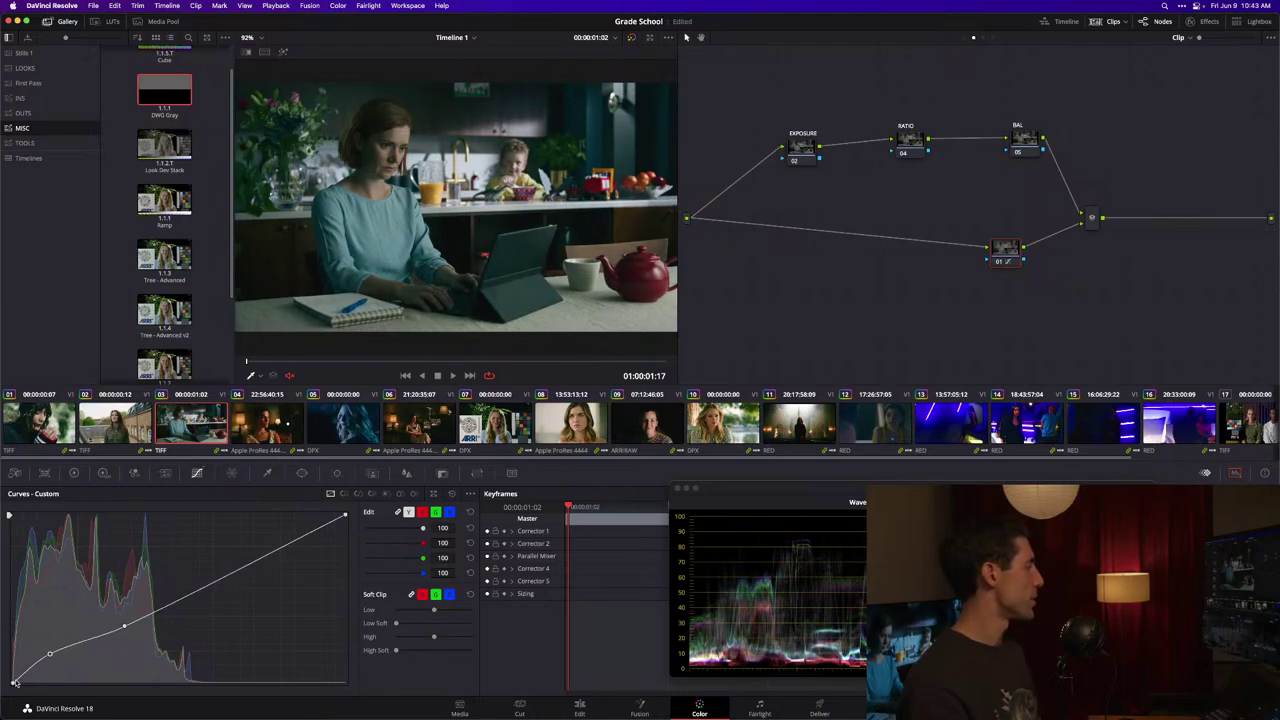
{"action": "mouse_move", "coordinate": [49, 656]}
{"action": "left_mouse_down"}
{"action": "mouse_move", "coordinate": [59, 667]}
{"action": "mouse_move", "coordinate": [49, 656]}
{"action": "left_mouse_up"}
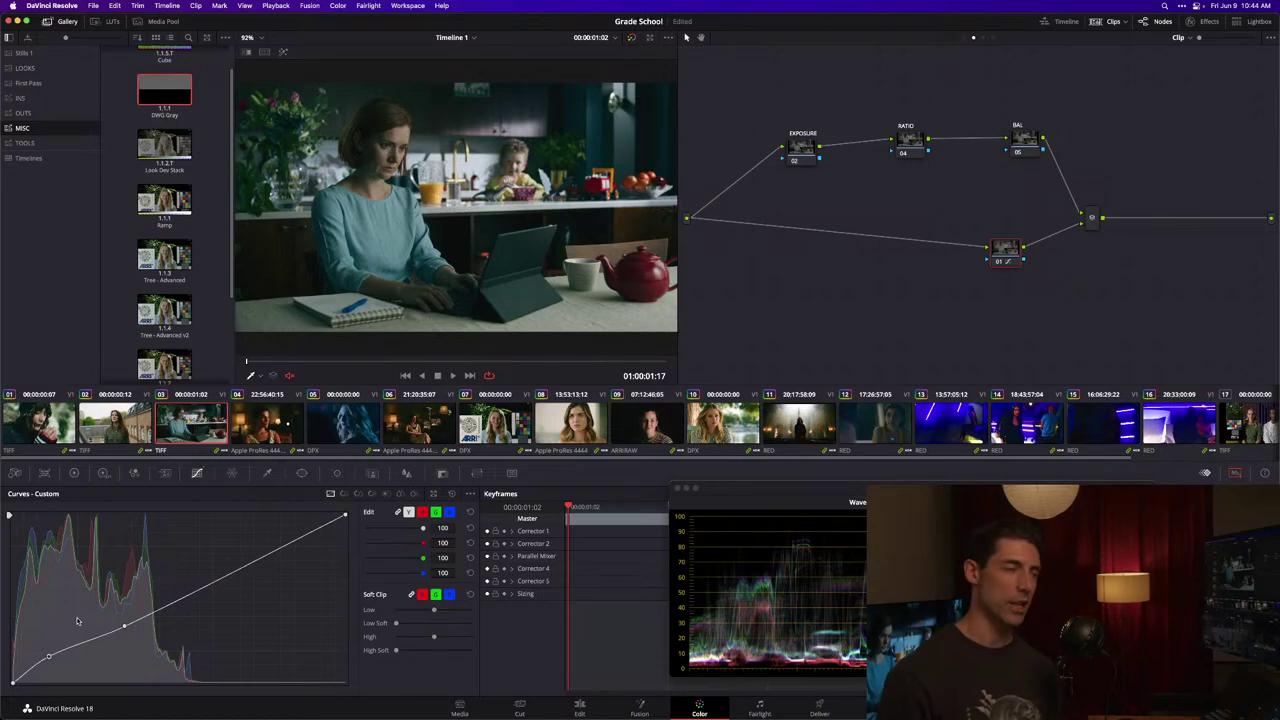
Step: Add a serial node before the curve node, reset the custom curve, and lower the curve node in the graph
{"action": "key", "text": "shift+s"}
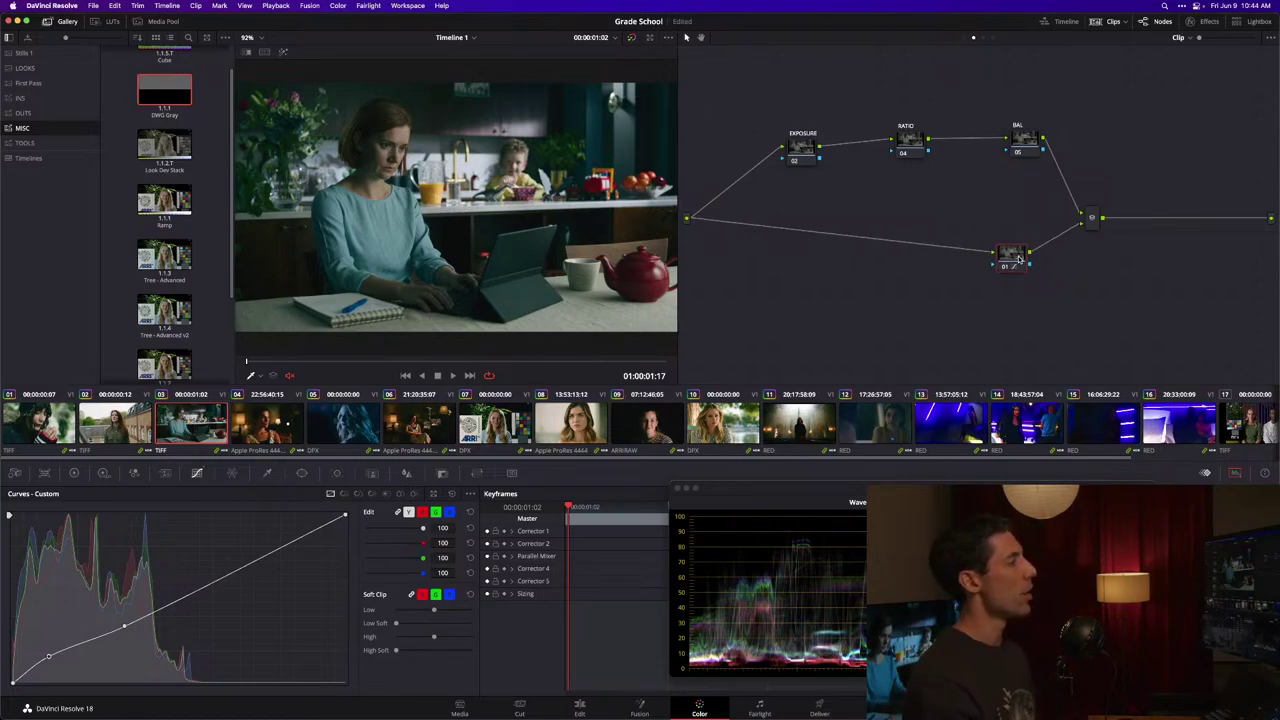
{"action": "left_click", "coordinate": [1010, 258]}
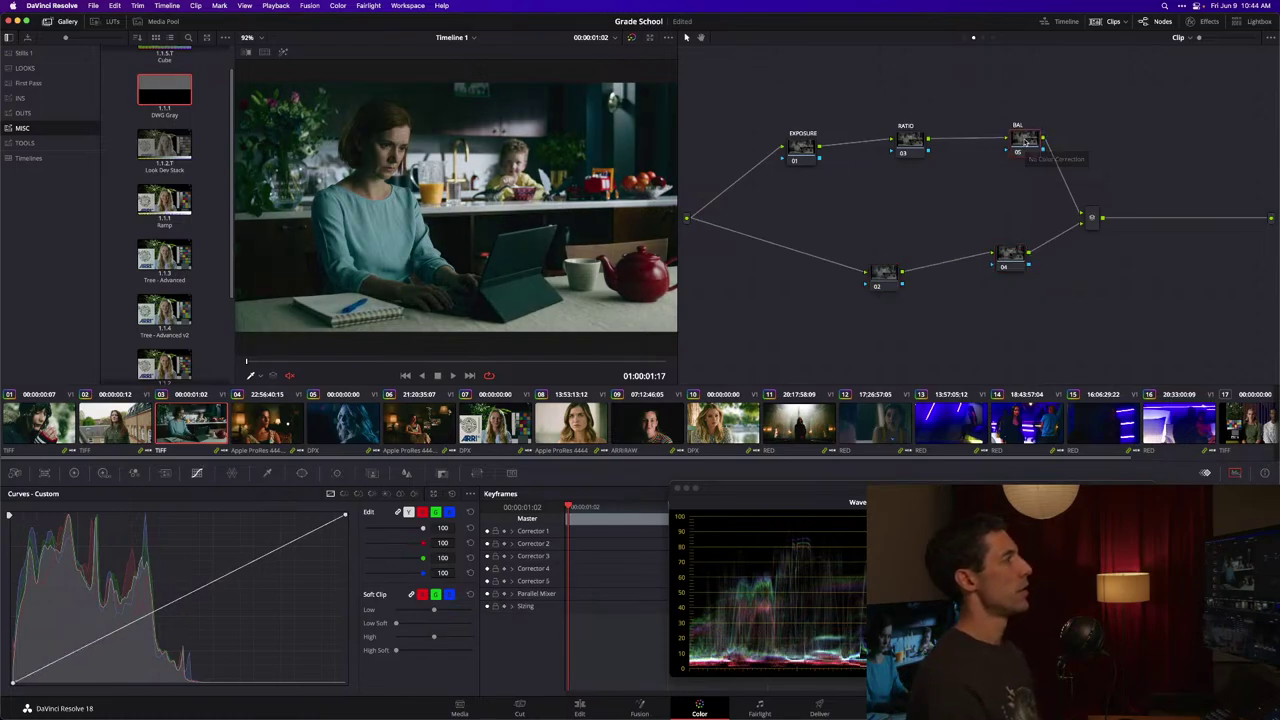
{"action": "left_click_drag", "start_coordinate": [1012, 255], "coordinate": [1015, 280]}
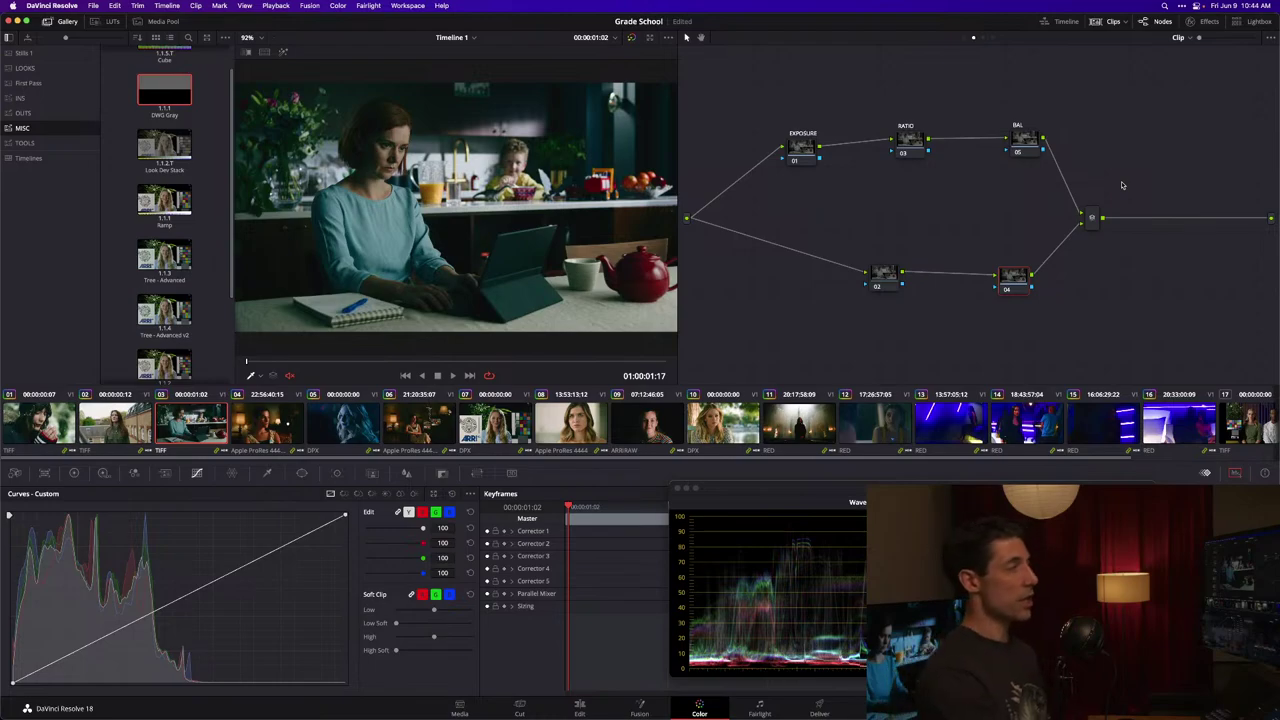
Step: Set the BAL node's gamma to Linear
{"action": "right_click", "coordinate": [1030, 140]}
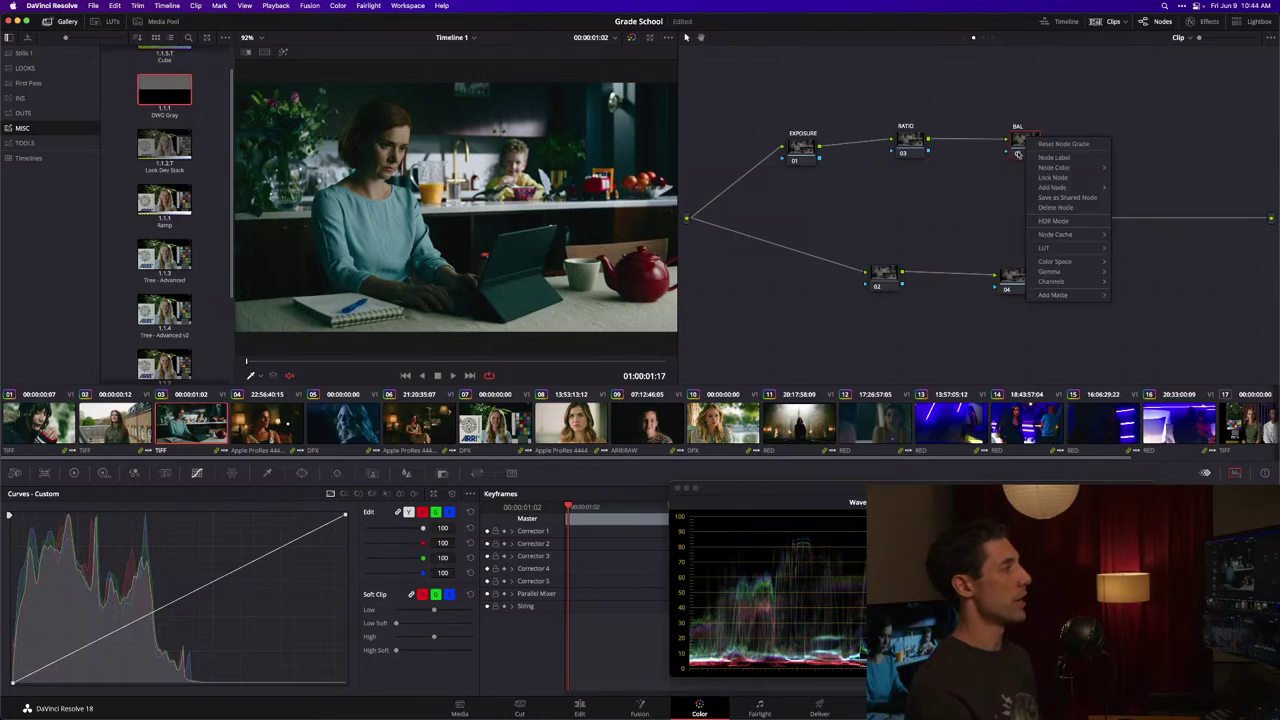
{"action": "mouse_move", "coordinate": [1060, 262]}
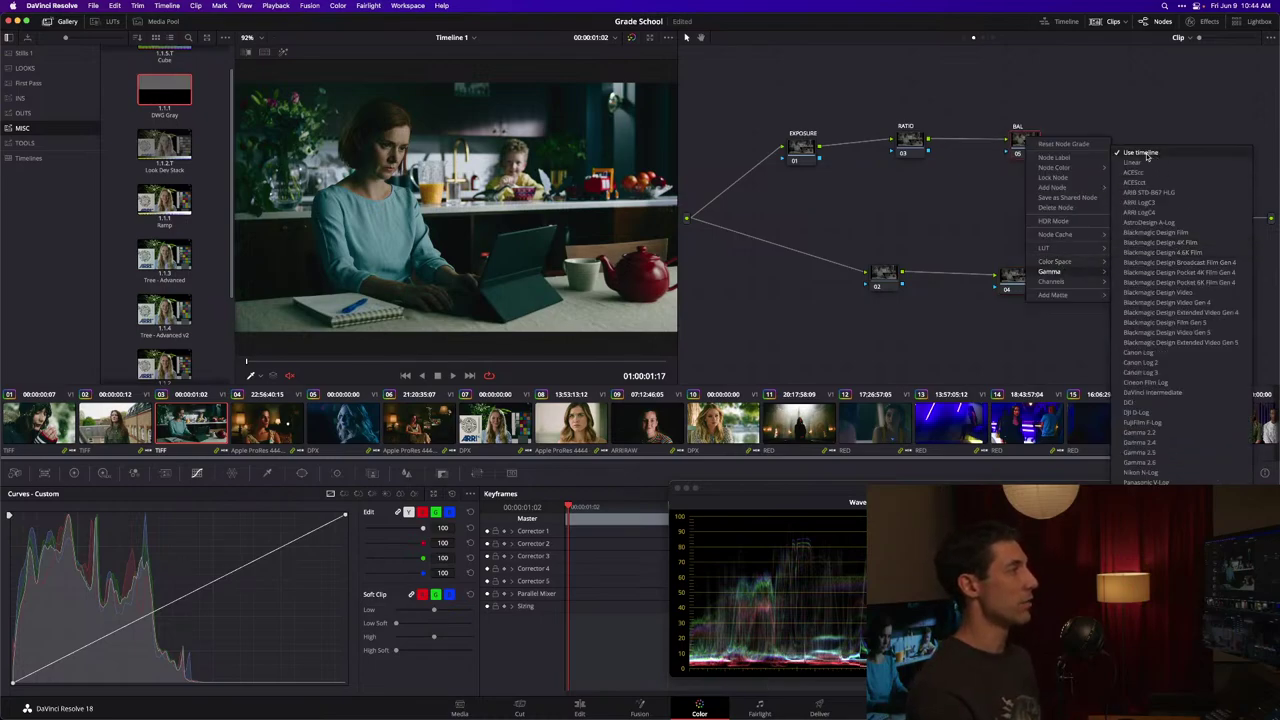
{"action": "left_click", "coordinate": [1145, 164]}
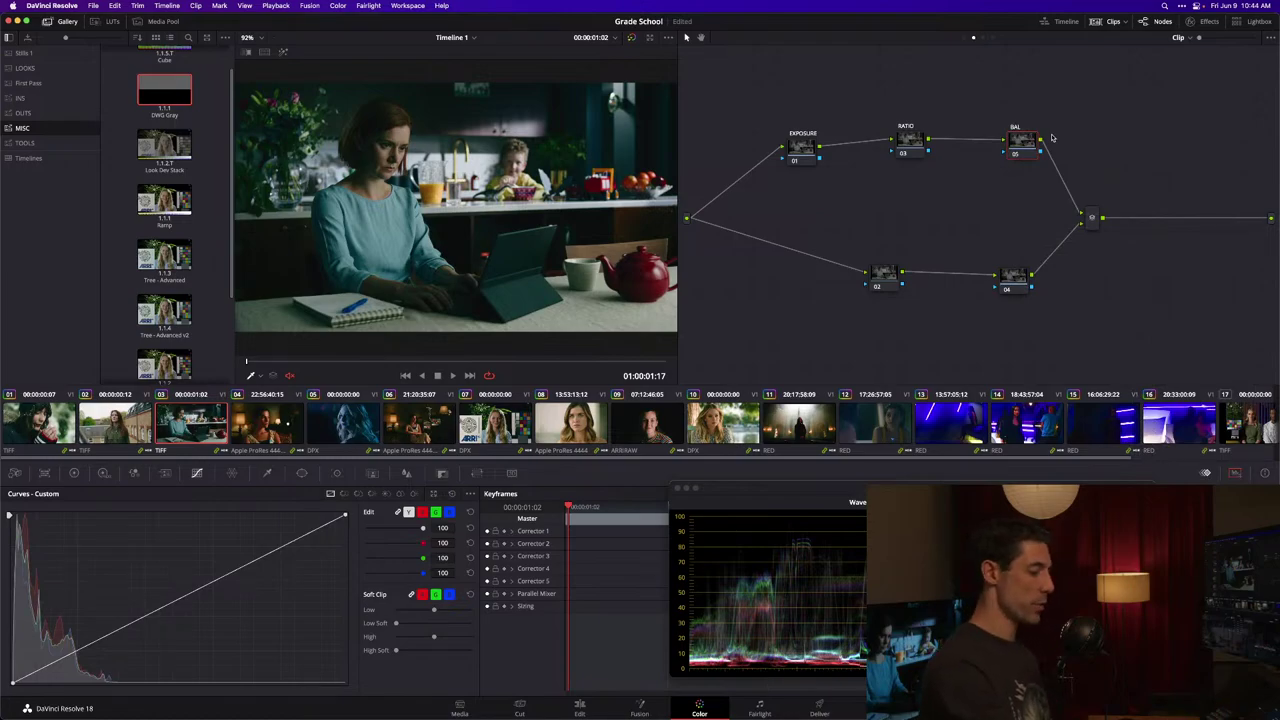
Step: Try balancing the BAL node's gain with red 1.02, green 0.97 and blue 0.99, and reset the gain
{"action": "key", "text": "alt+shift+w"}
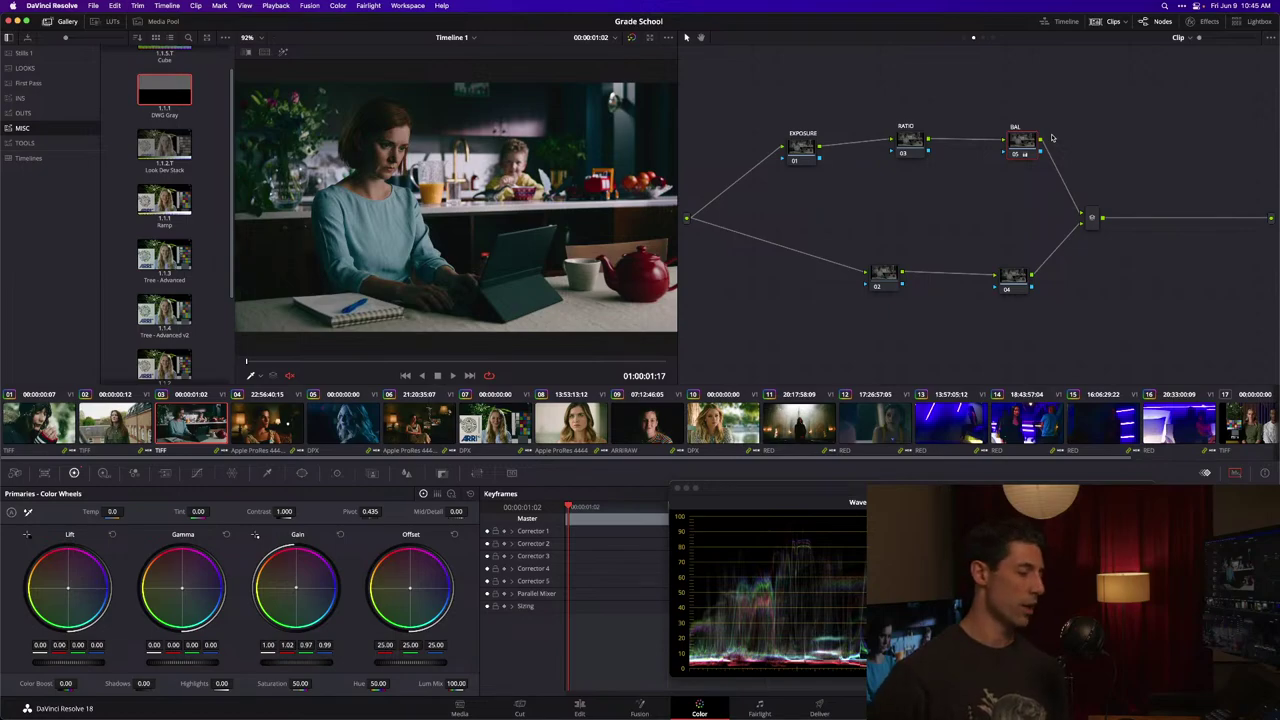
{"action": "key", "text": "shift+Home"}
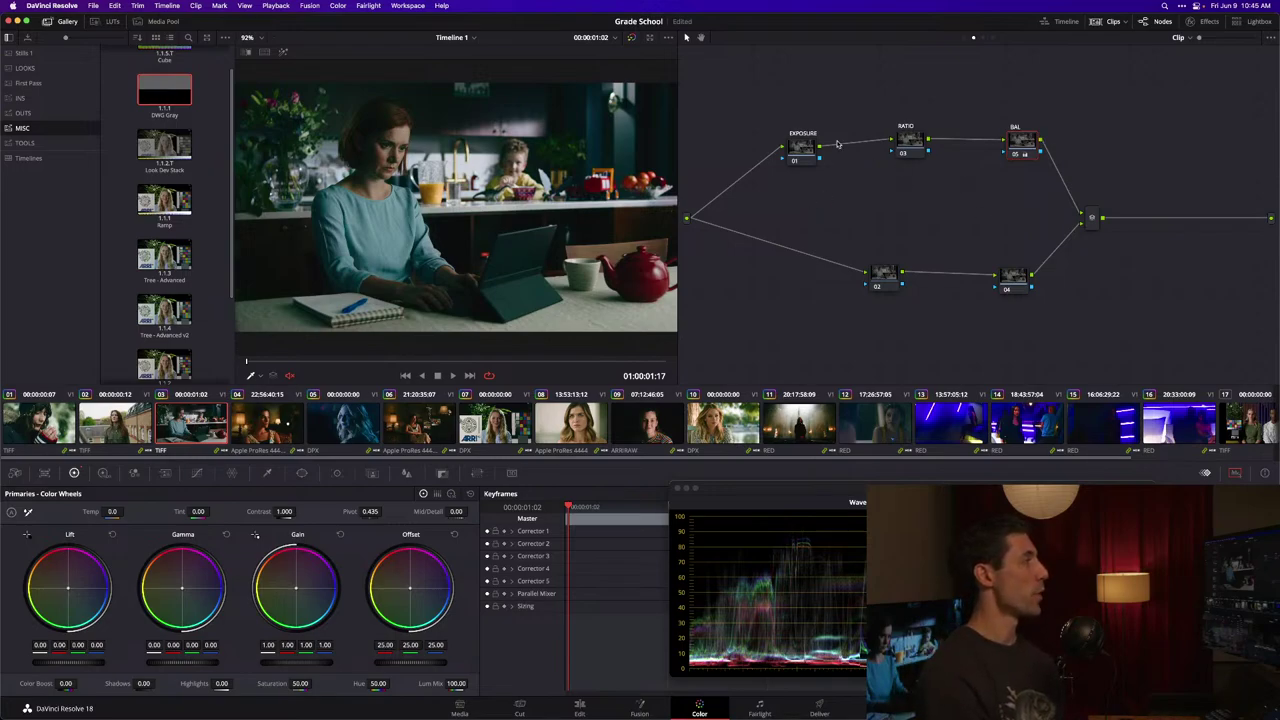
Step: Go through the EXPOSURE and RATIO nodes and shift the BAL node slightly closer to the parallel mixer
{"action": "left_click", "coordinate": [795, 150]}
{"action": "left_click", "coordinate": [921, 152]}
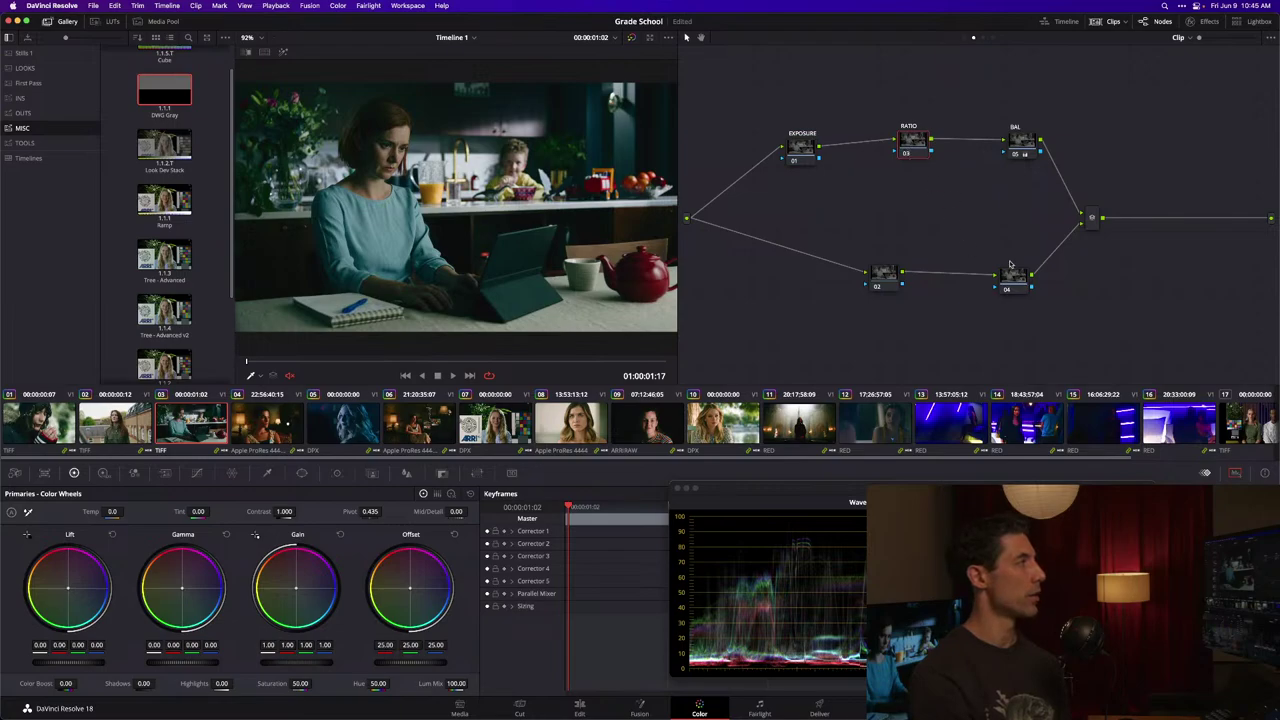
{"action": "left_click_drag", "start_coordinate": [1022, 140], "coordinate": [1031, 137]}
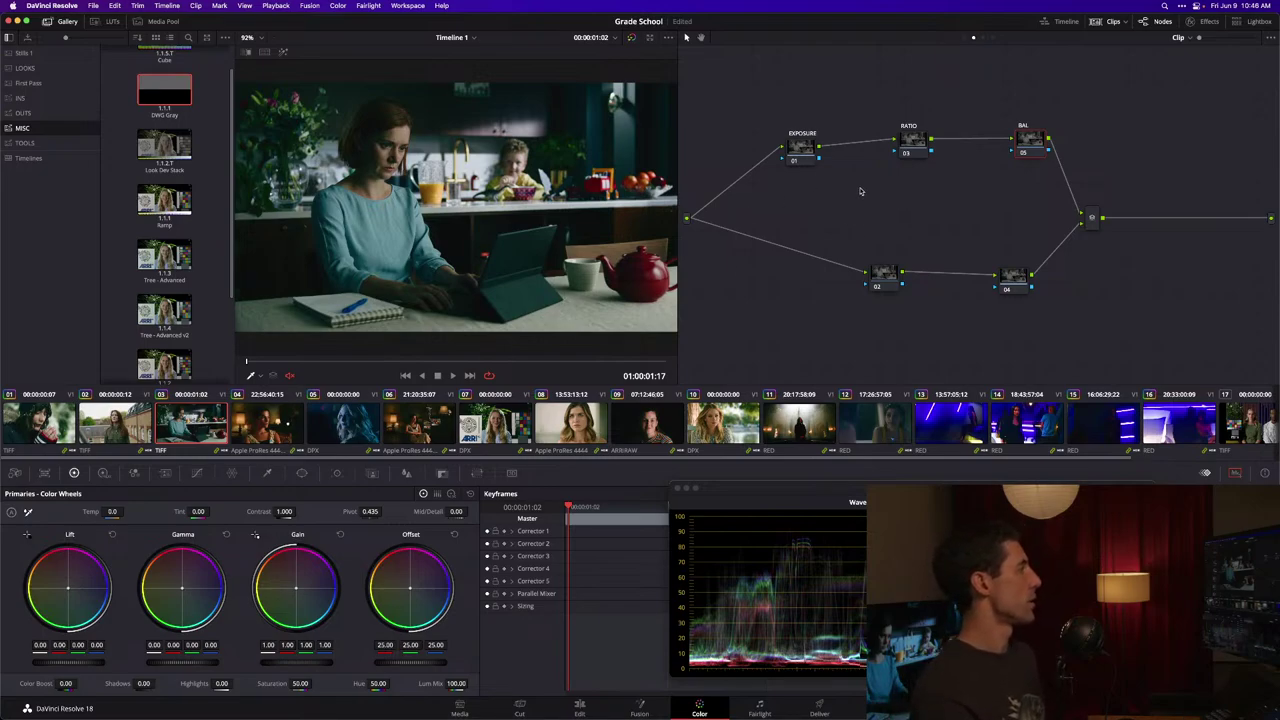
Step: Change node 04's color space, check its gamma options, and shift the node slightly toward node 02
{"action": "left_click", "coordinate": [1024, 288]}
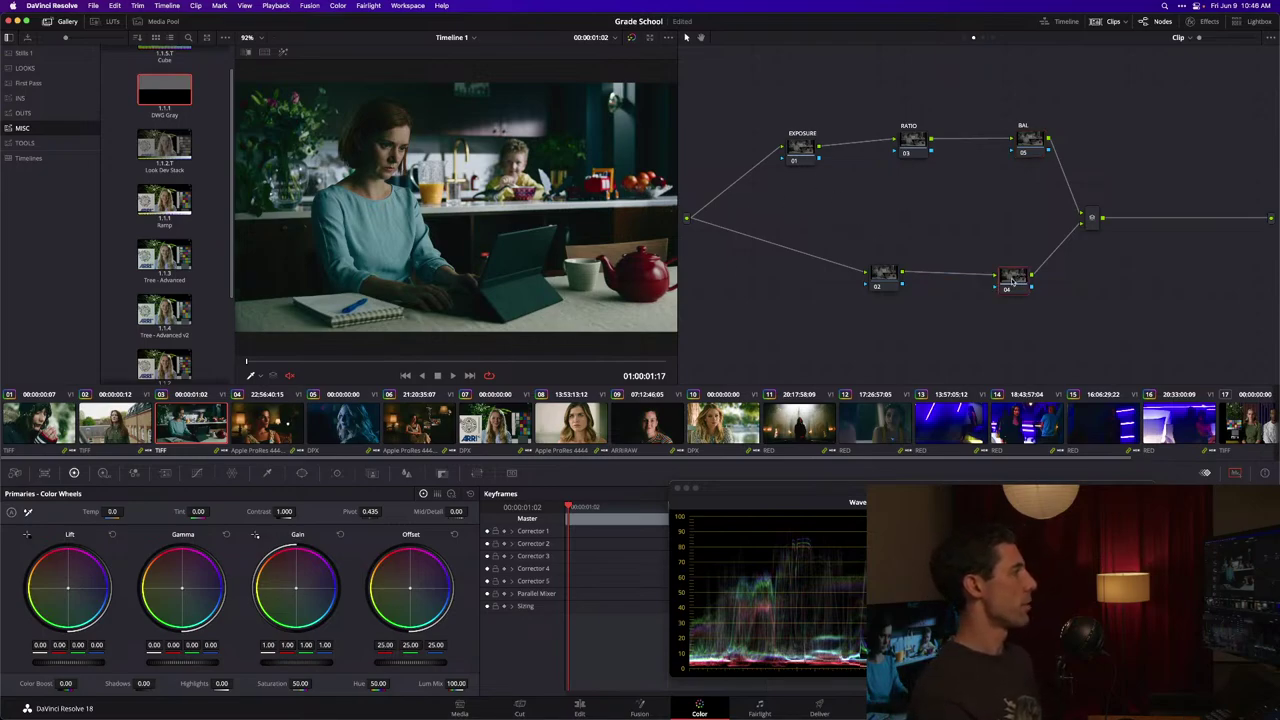
{"action": "right_click", "coordinate": [1013, 281]}
{"action": "mouse_move", "coordinate": [1073, 399]}
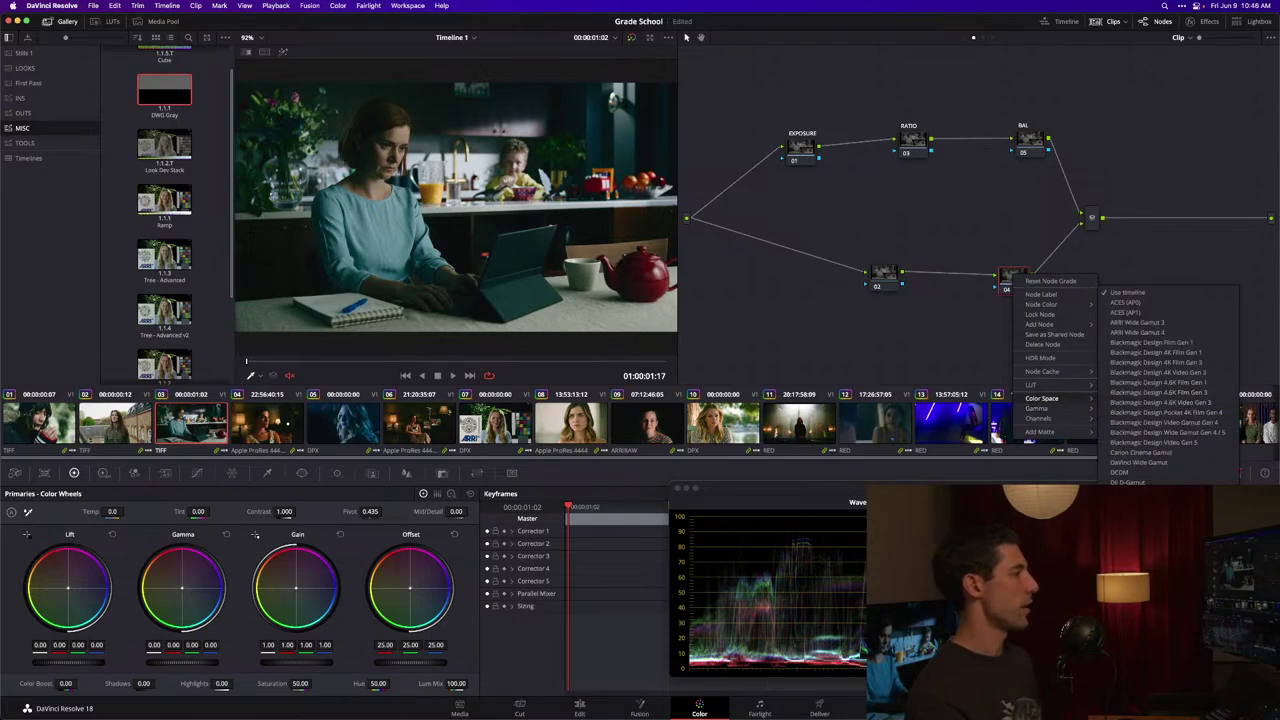
{"action": "key", "text": "Escape"}
{"action": "right_click", "coordinate": [1013, 280]}
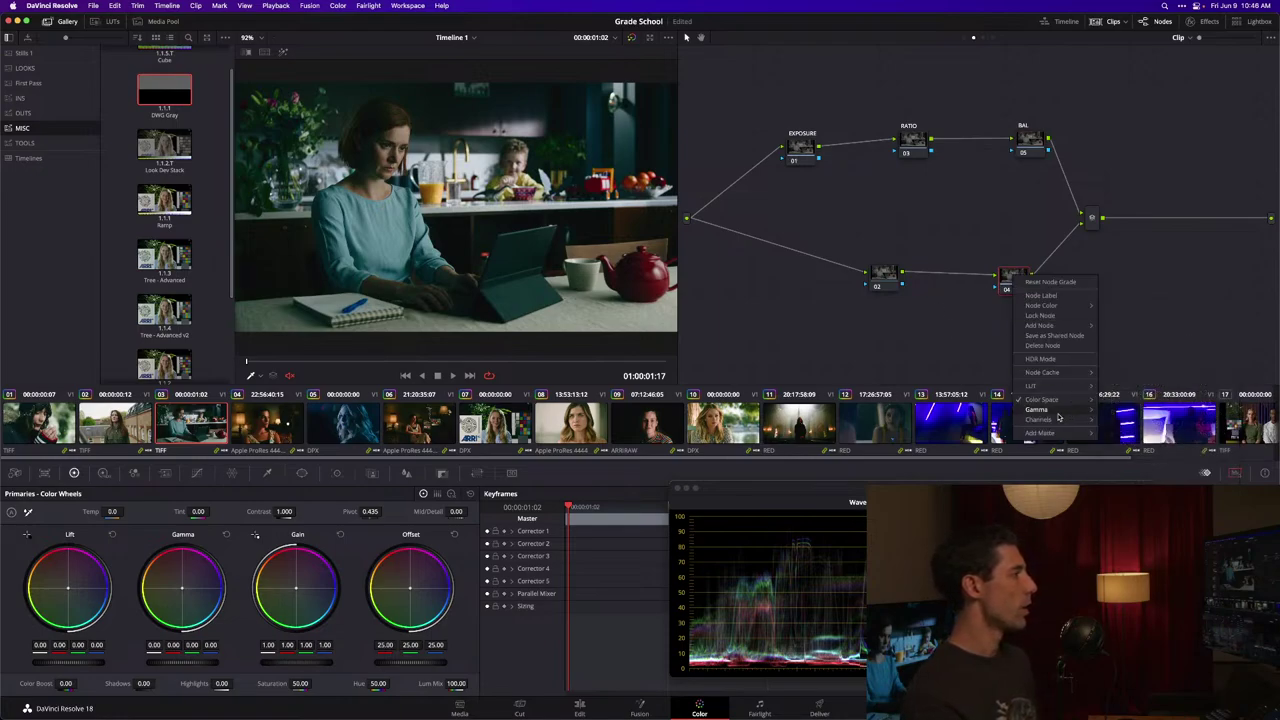
{"action": "mouse_move", "coordinate": [1057, 414]}
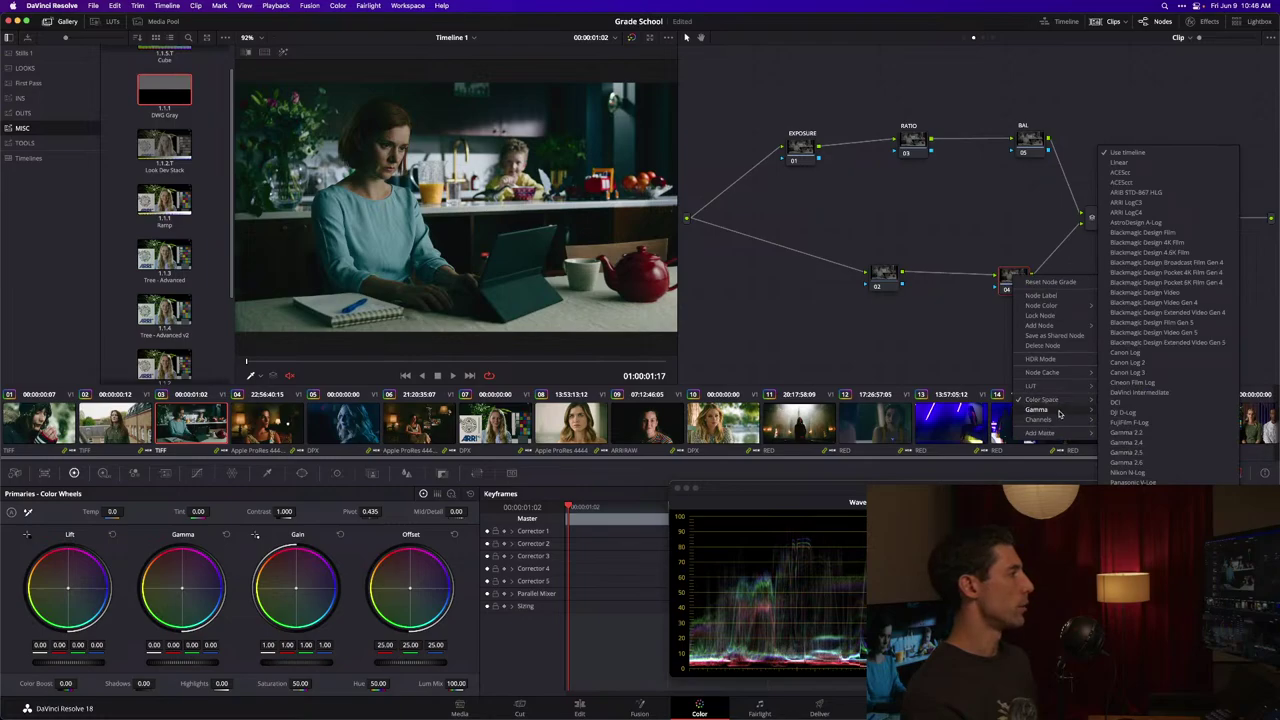
{"action": "left_click", "coordinate": [1013, 271]}
{"action": "left_click_drag", "start_coordinate": [1015, 270], "coordinate": [994, 288]}
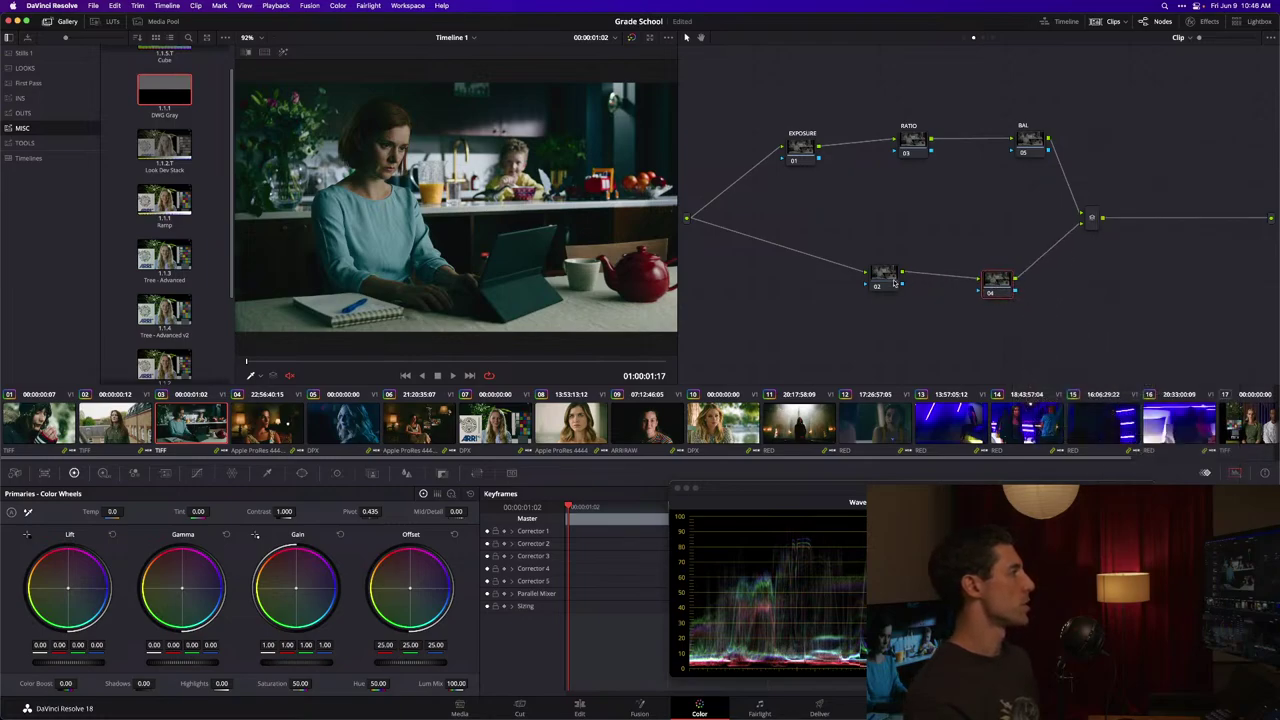
Step: Raise the EXPOSURE node's saturation to about 75.3 and toggle the node to compare the image
{"action": "left_click", "coordinate": [804, 153]}
{"action": "left_click", "coordinate": [872, 277]}
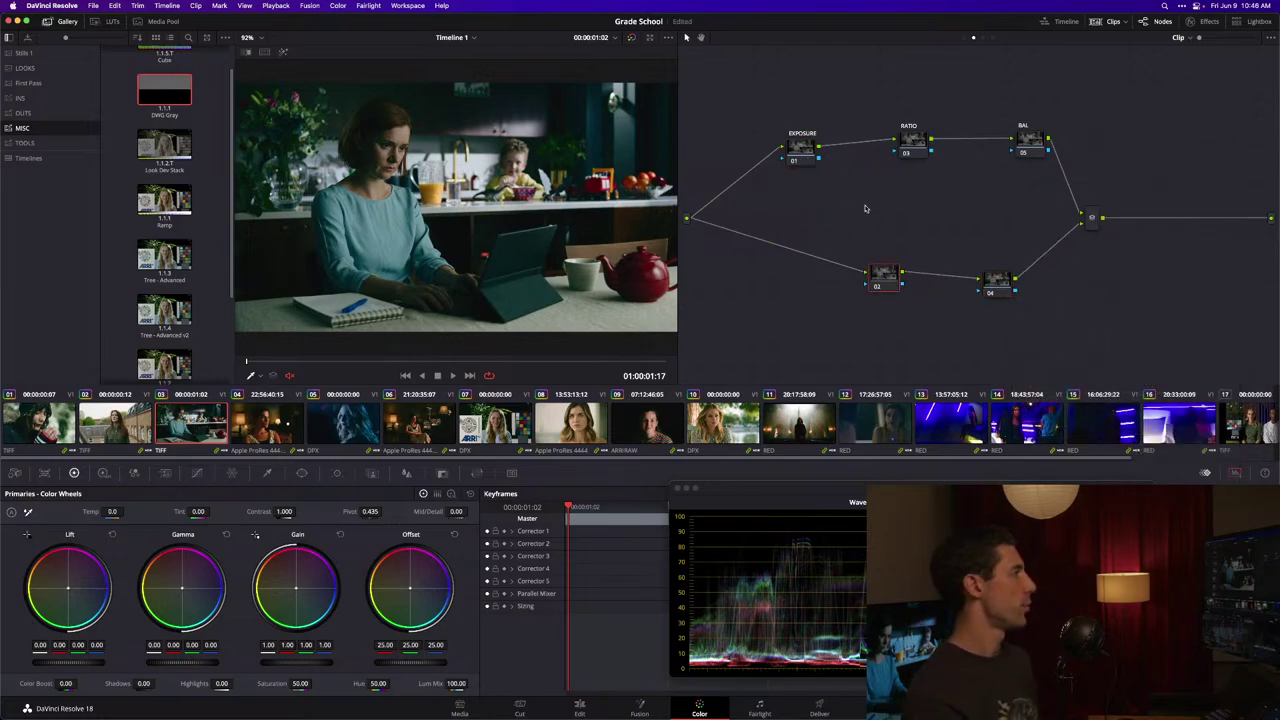
{"action": "left_click", "coordinate": [800, 147]}
{"action": "key", "text": "ctrl+d"}
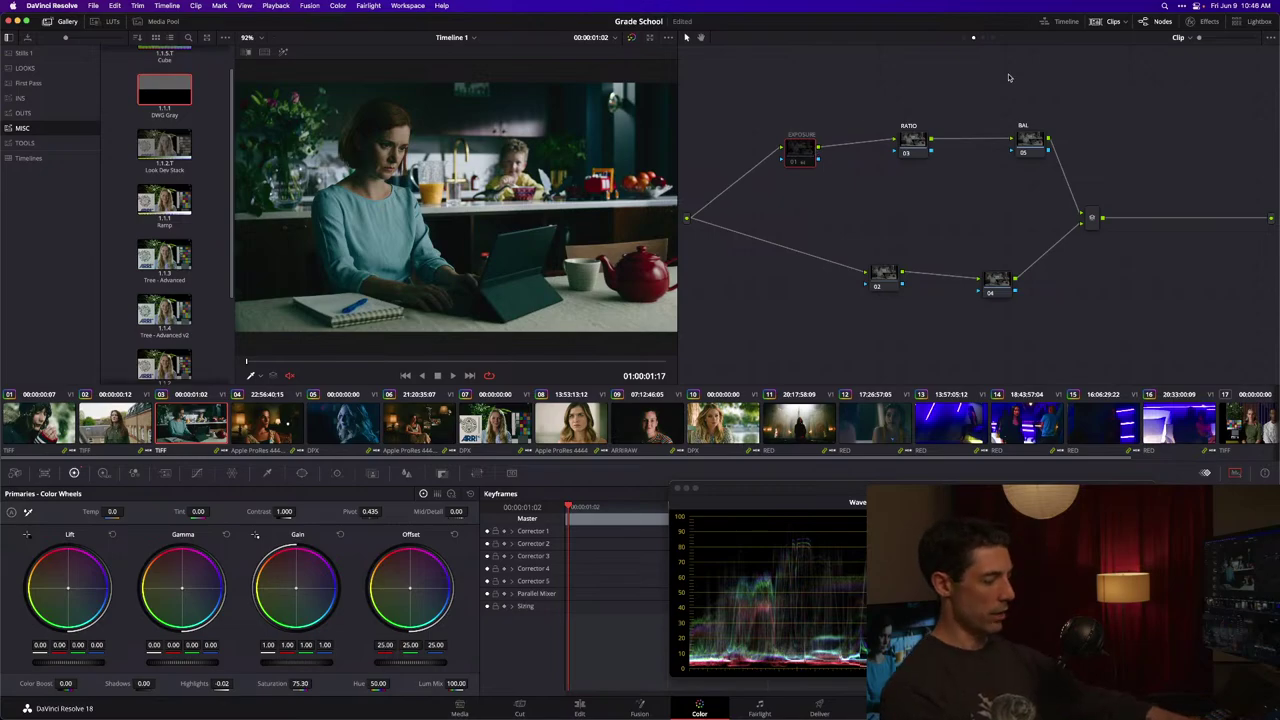
{"action": "key", "text": "ctrl+d"}
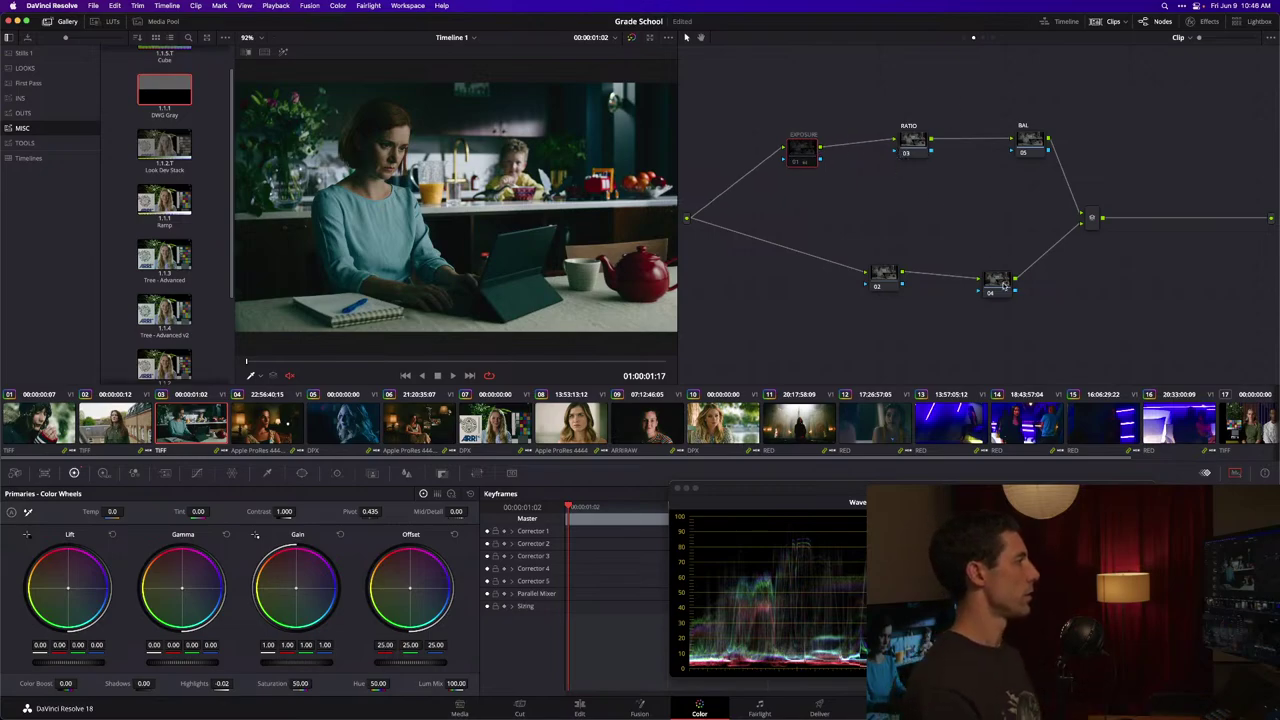
Step: Raise node 02's saturation to 100, inspect the toy truck and child up close, and fit the image back in the viewer
{"action": "left_click", "coordinate": [884, 275]}
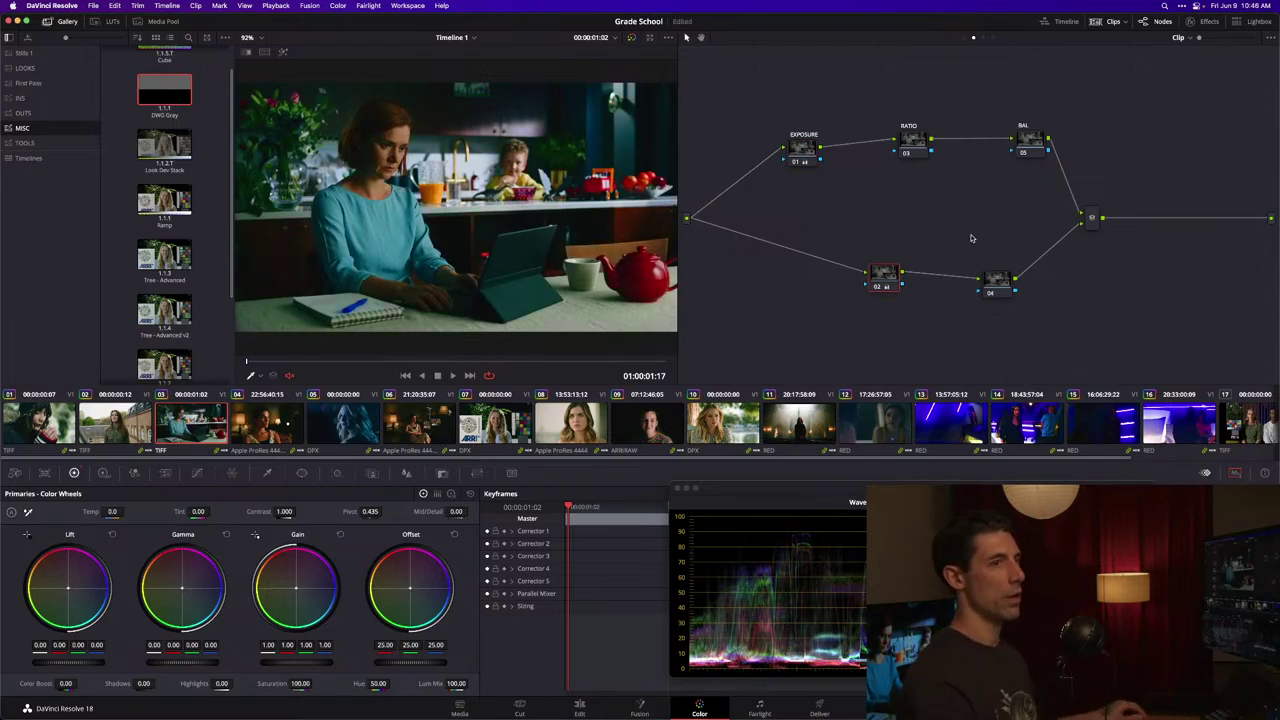
{"action": "scroll", "coordinate": [483, 247], "scroll_direction": "up", "scroll_amount": 10}
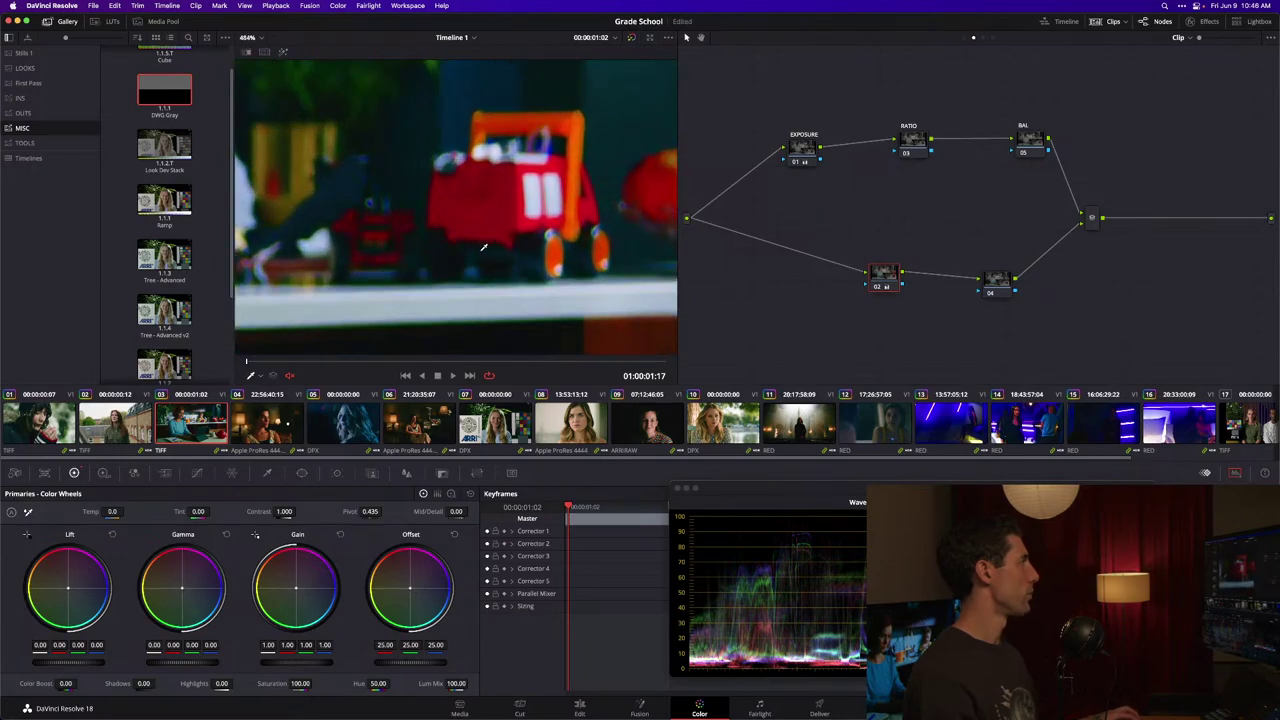
{"action": "scroll", "coordinate": [483, 247], "scroll_direction": "up", "scroll_amount": 5}
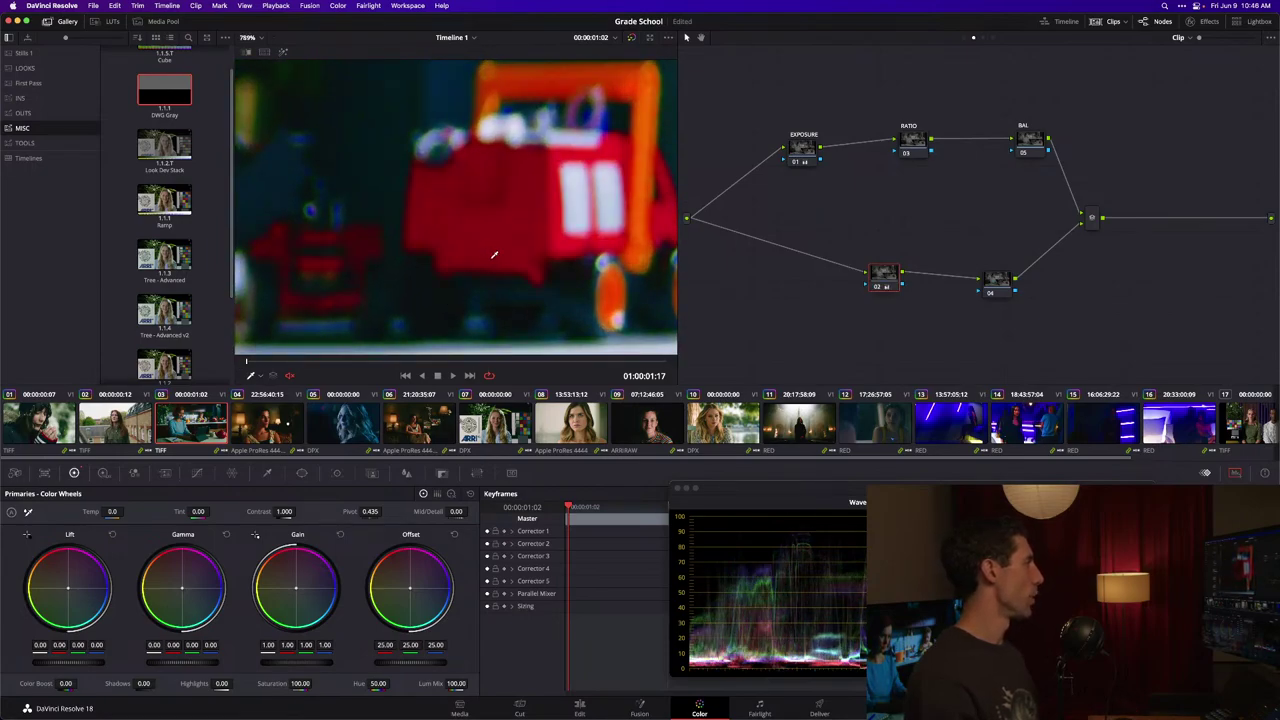
{"action": "scroll", "coordinate": [496, 253], "scroll_direction": "left", "scroll_amount": 8}
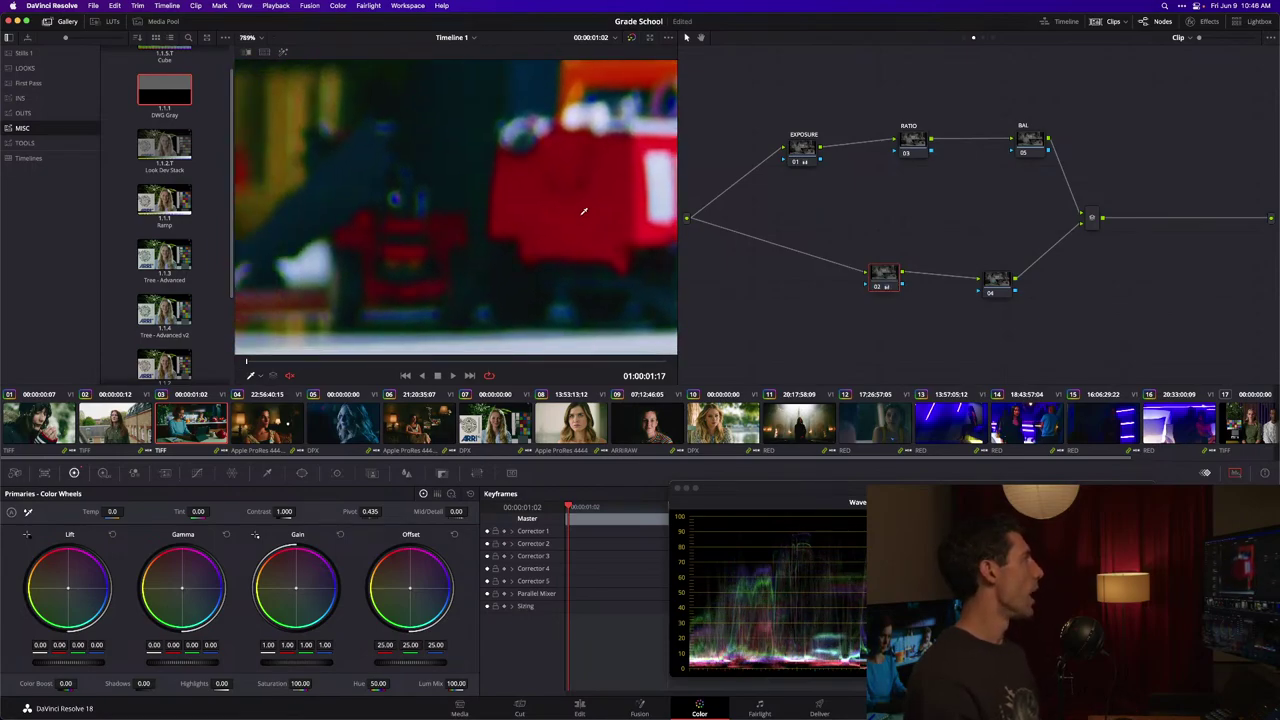
{"action": "scroll", "coordinate": [592, 265], "scroll_direction": "left", "scroll_amount": 10}
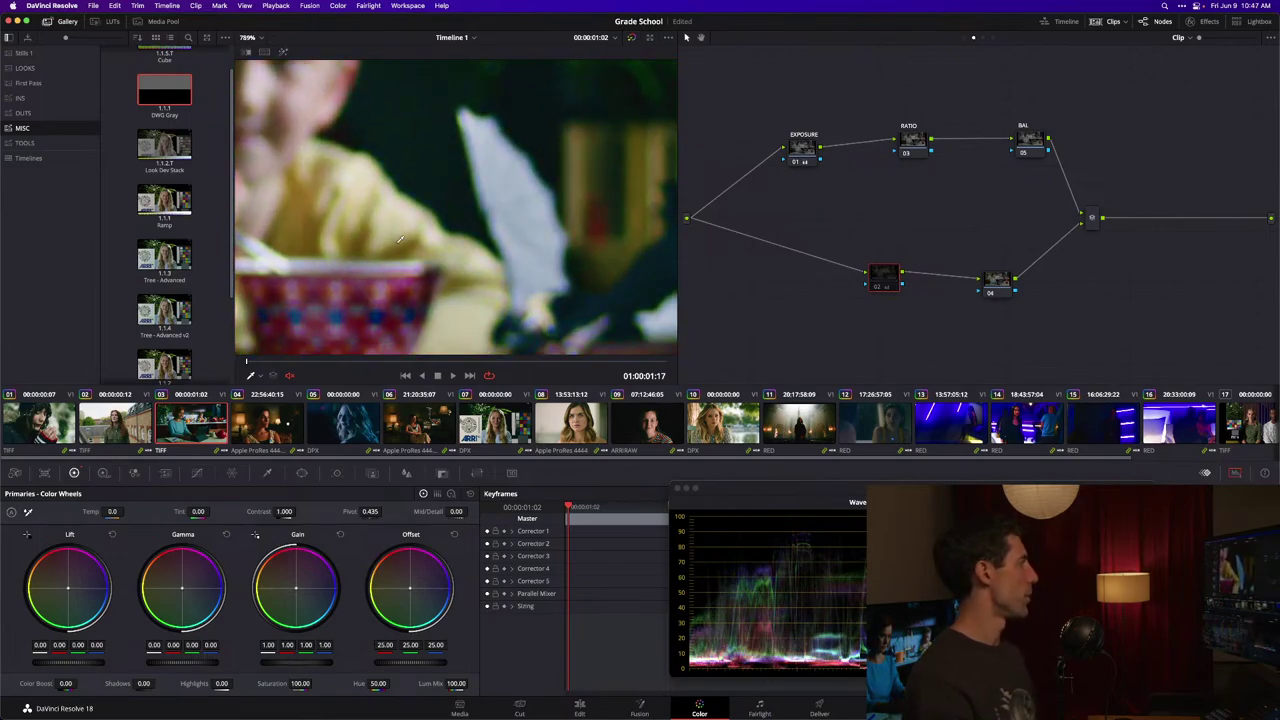
{"action": "key", "text": "shift+z"}
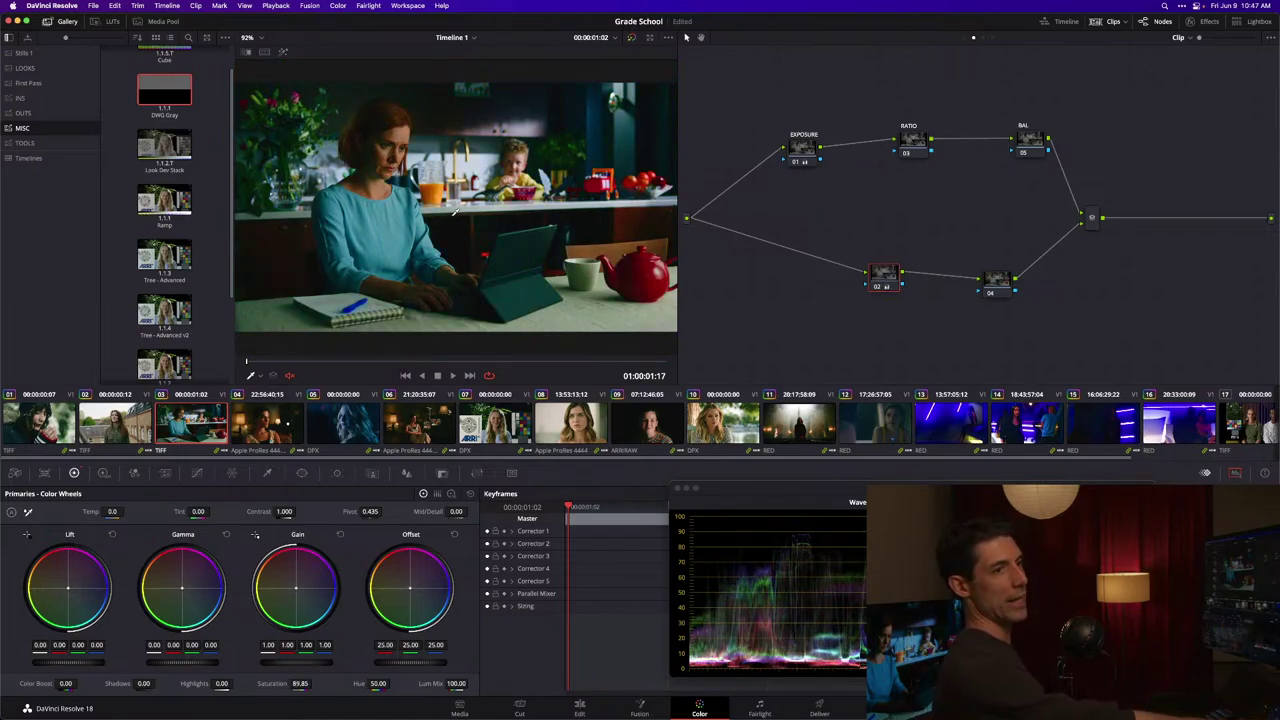
Step: Edit node 04's active channels, then disable nodes 02 and 04 in the lower branch
{"action": "right_click", "coordinate": [1011, 283]}
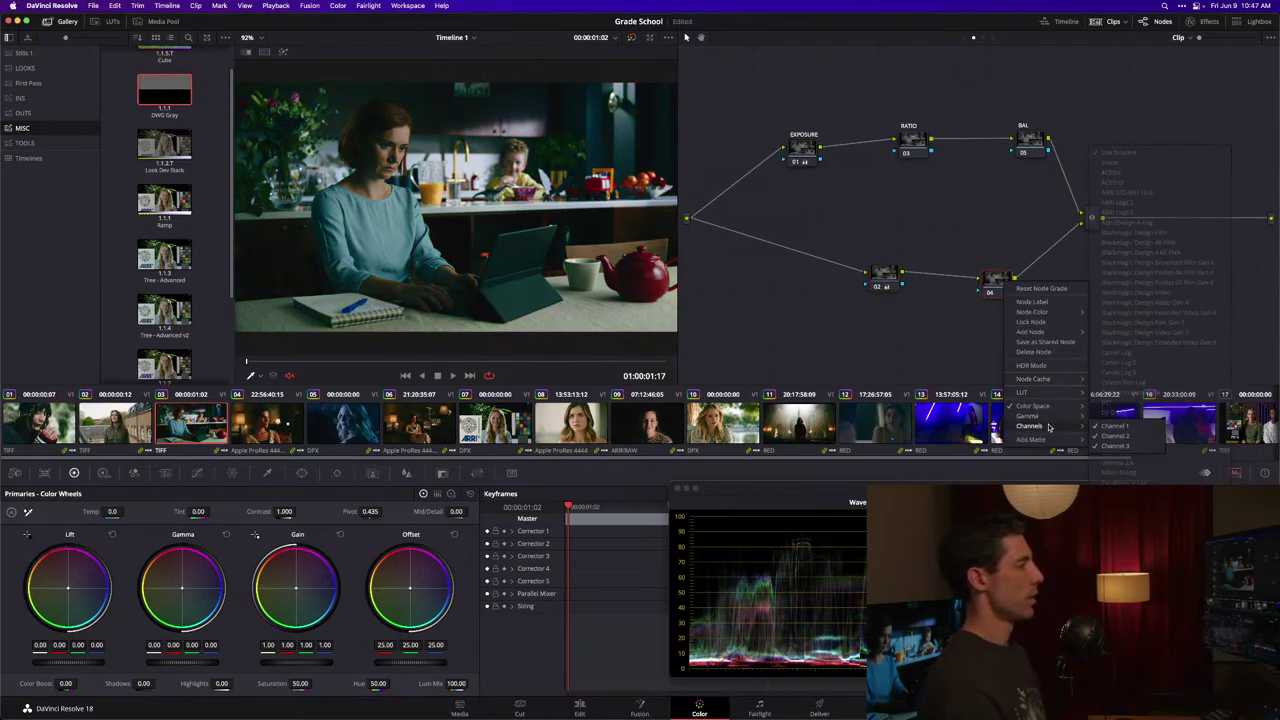
{"action": "left_click", "coordinate": [987, 279]}
{"action": "right_click", "coordinate": [987, 279]}
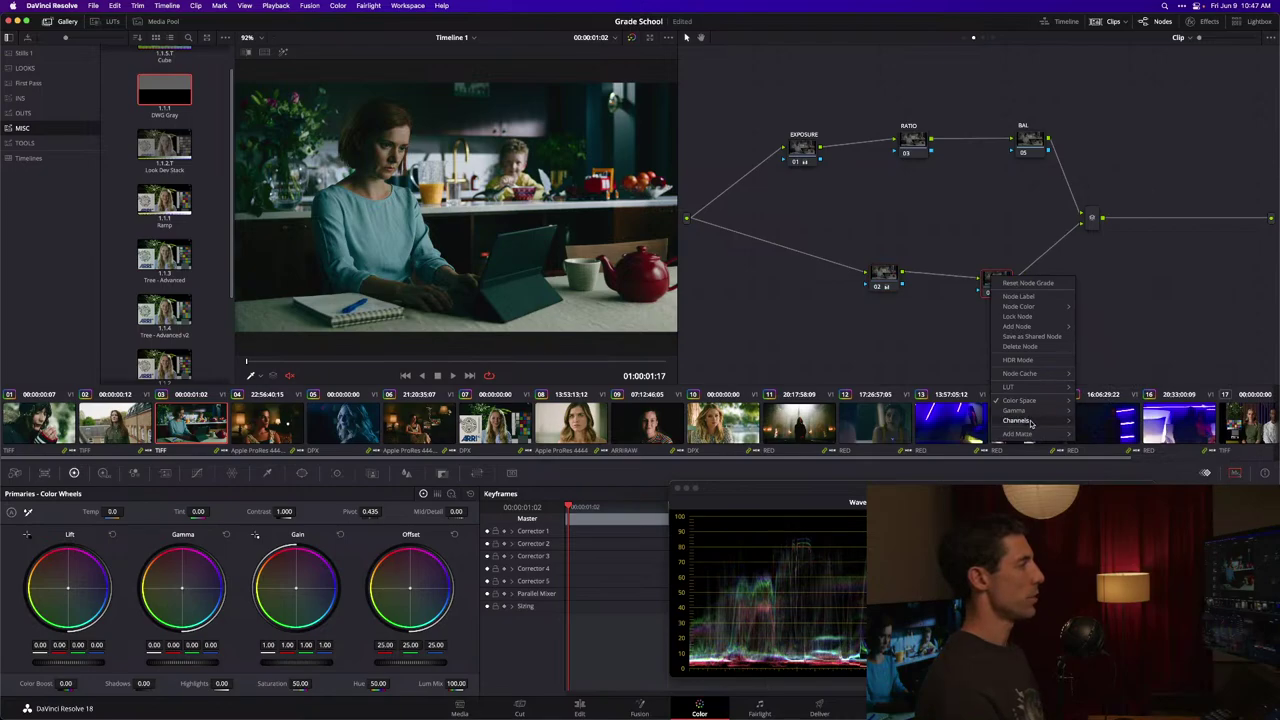
{"action": "left_click", "coordinate": [1036, 315]}
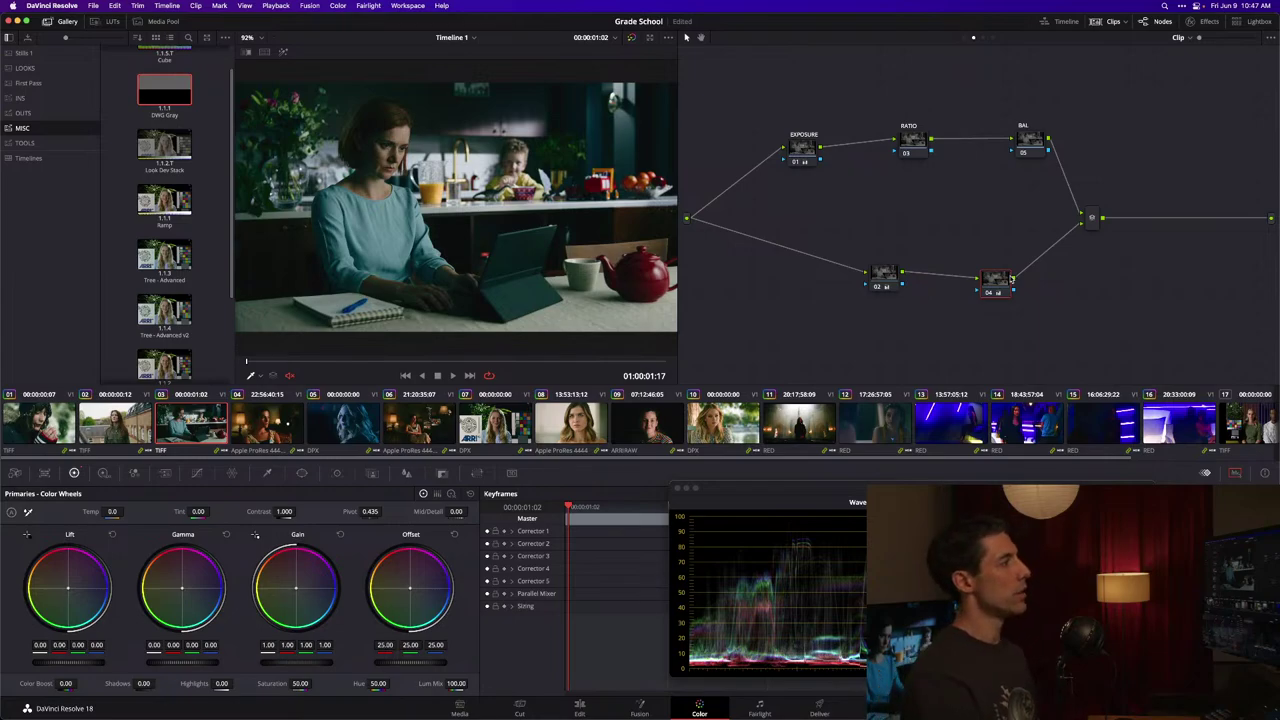
{"action": "left_click_drag", "start_coordinate": [993, 292], "coordinate": [995, 288]}
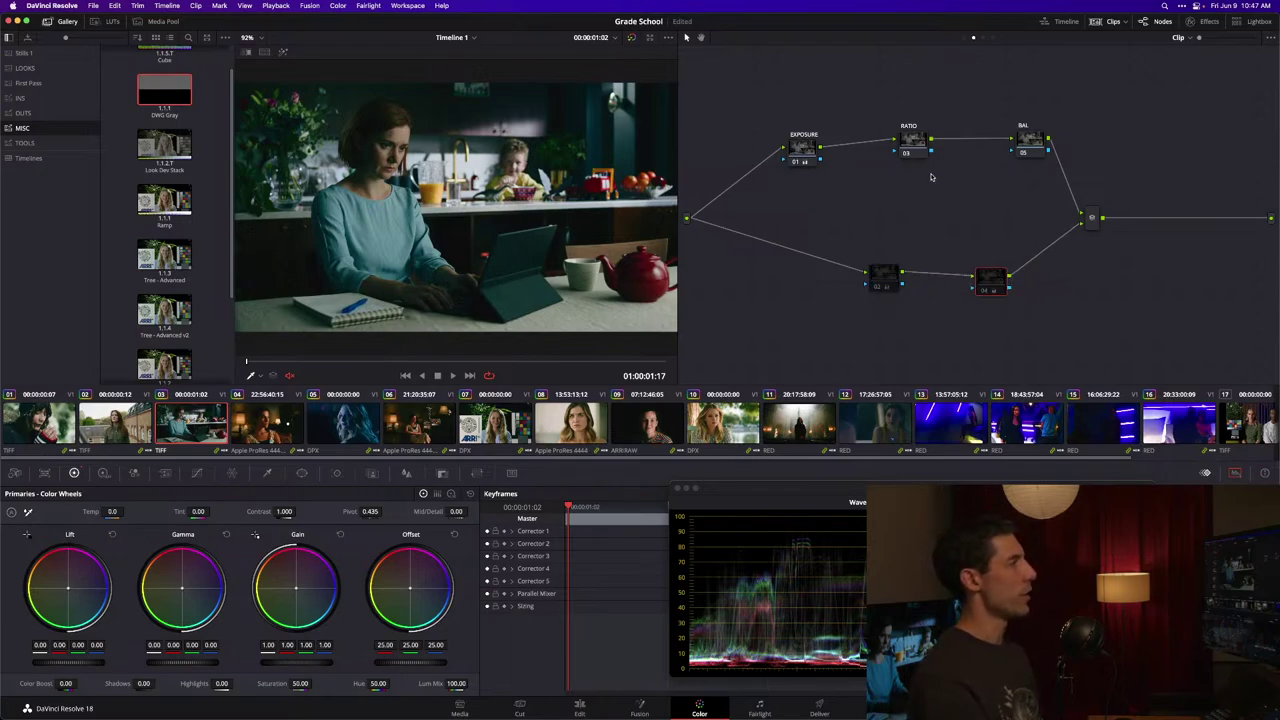
Step: Raise the RATIO node's gamma to 0.14
{"action": "left_click", "coordinate": [918, 141]}
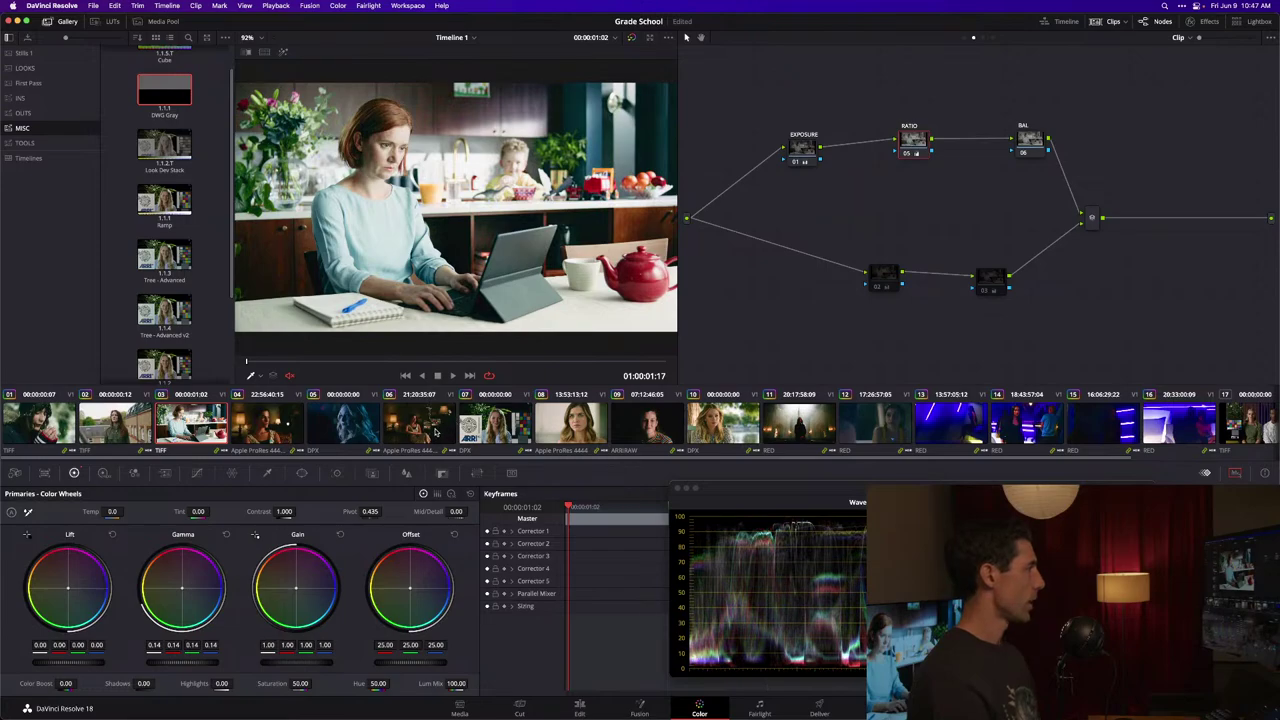
Step: Select church clip 11, look through its clip options and the timeline-level node graph, and view it with grades bypassed
{"action": "left_click", "coordinate": [798, 422]}
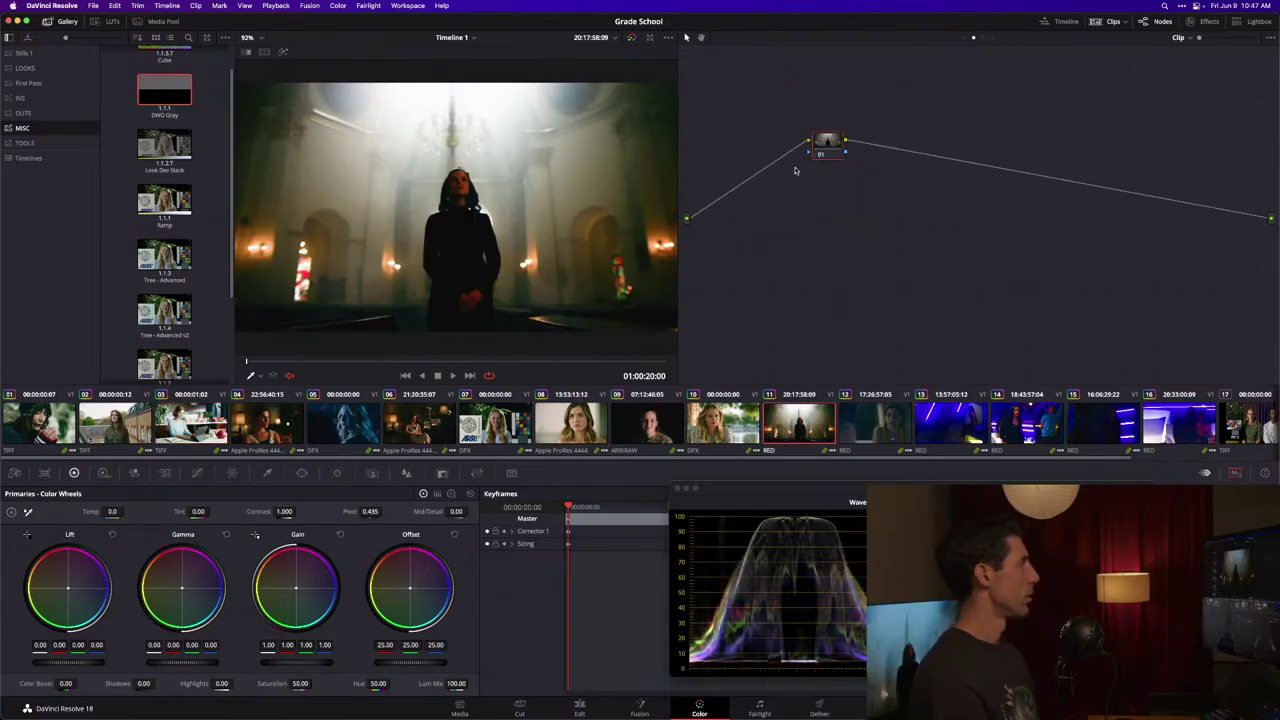
{"action": "right_click", "coordinate": [796, 423]}
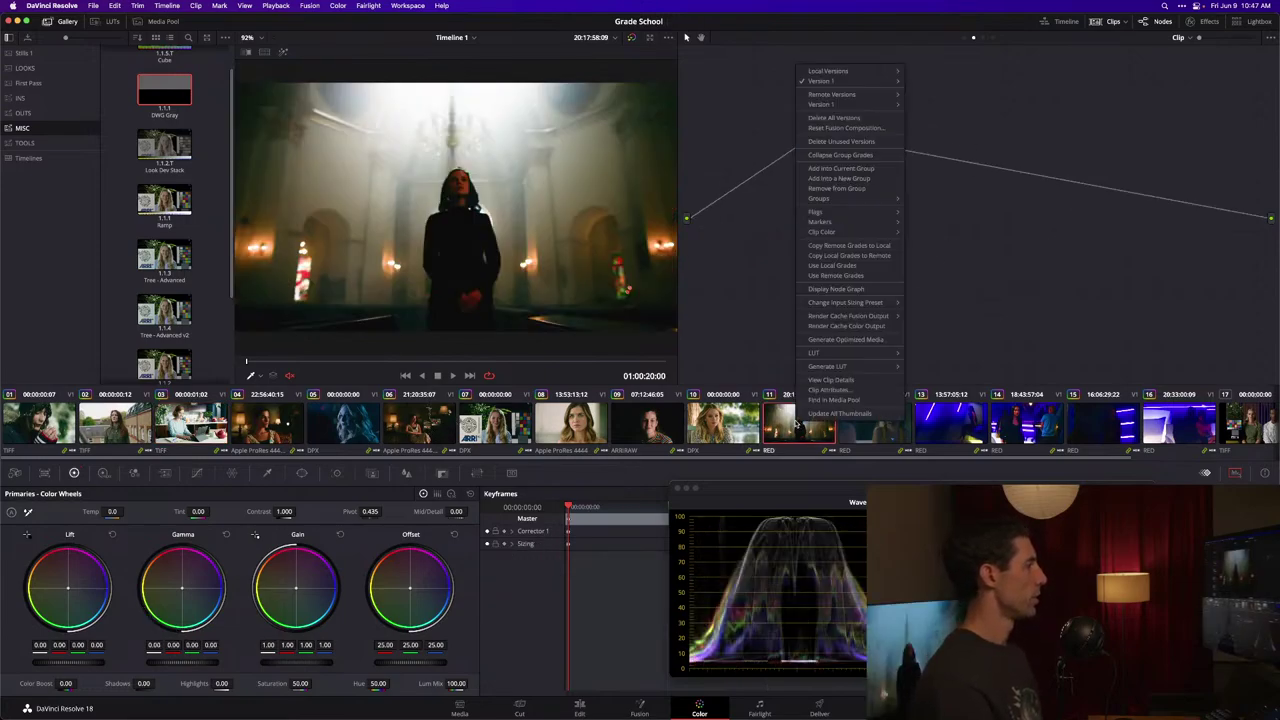
{"action": "left_click", "coordinate": [757, 388]}
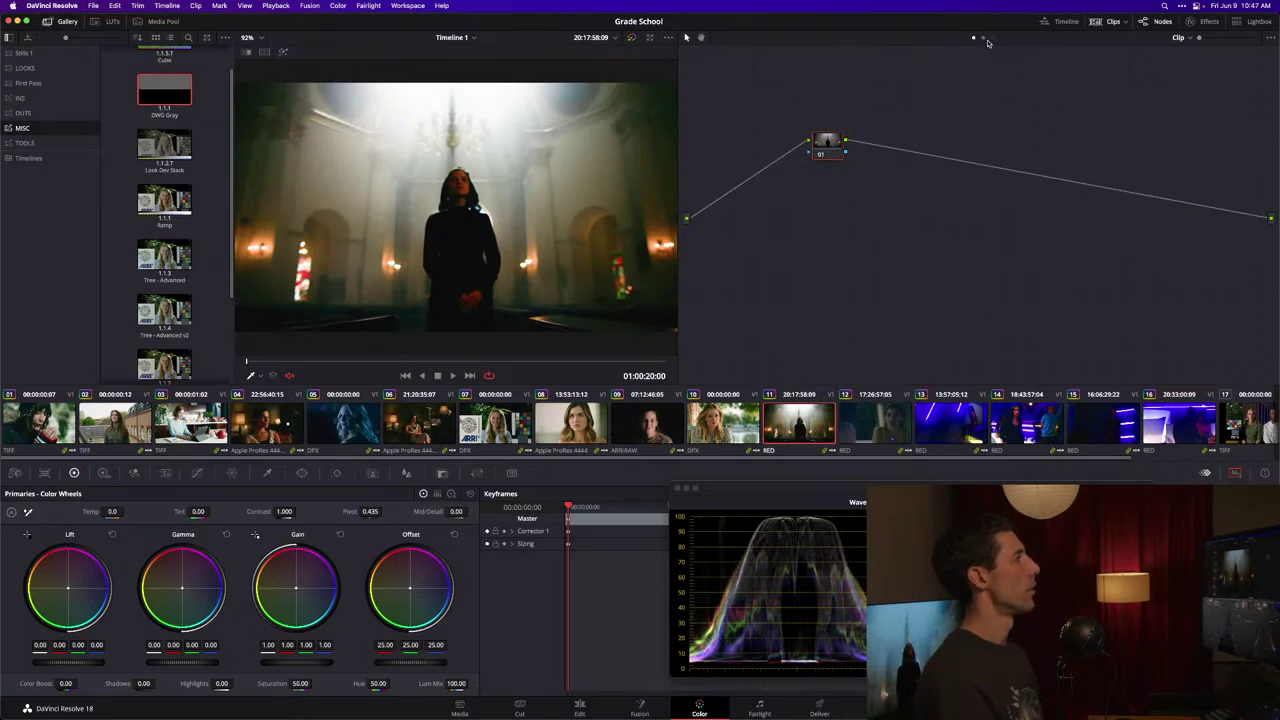
{"action": "left_click", "coordinate": [985, 39]}
{"action": "left_click", "coordinate": [992, 39]}
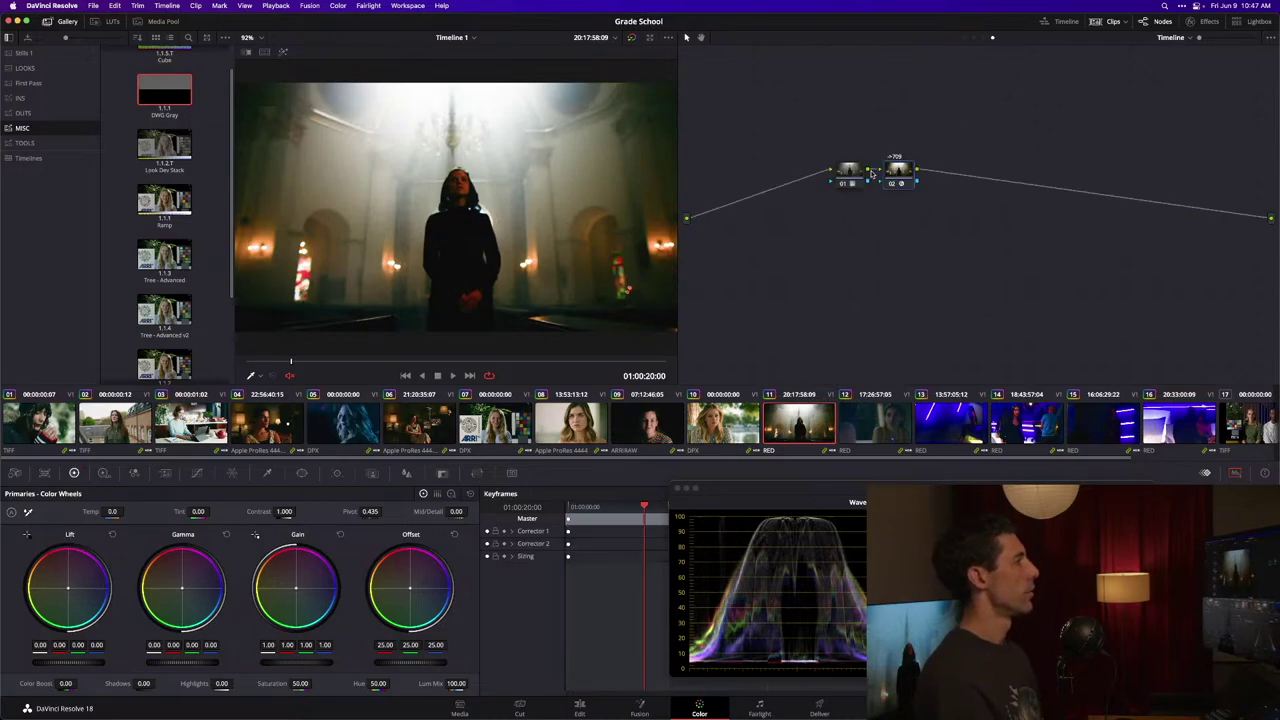
{"action": "right_click", "coordinate": [787, 421]}
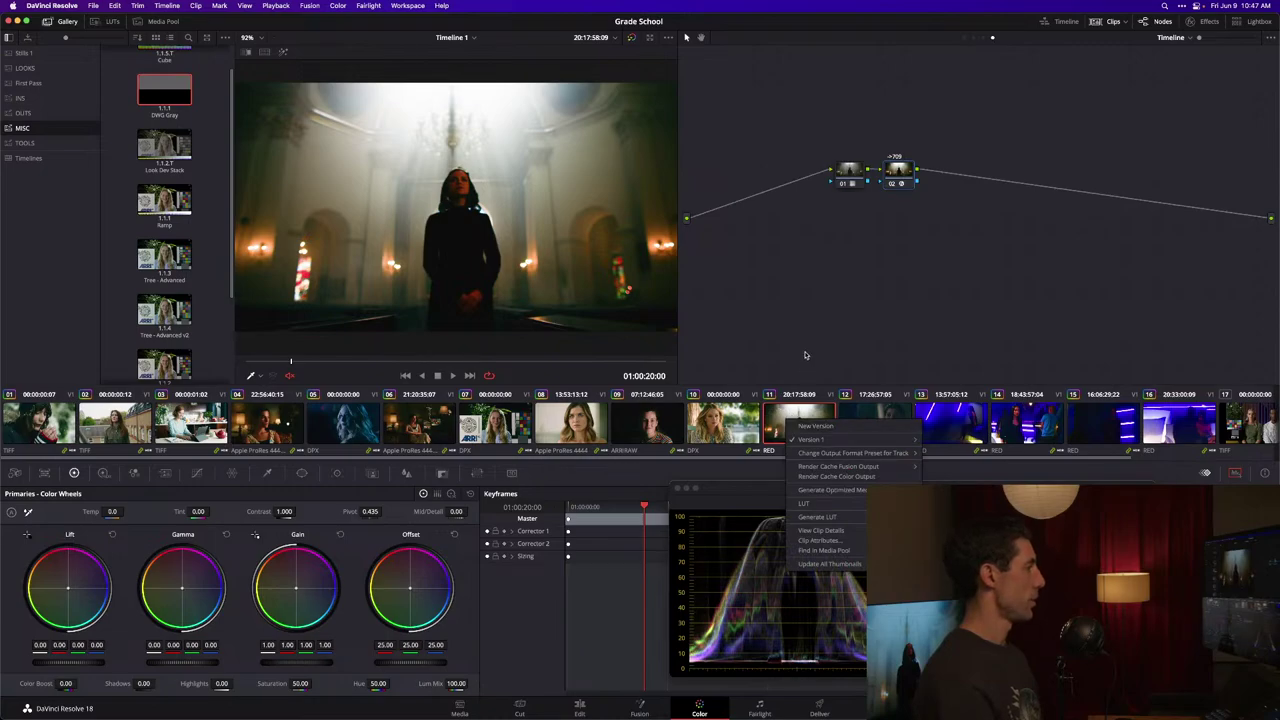
{"action": "key", "text": "Escape"}
{"action": "left_click", "coordinate": [981, 39]}
{"action": "left_click", "coordinate": [975, 40]}
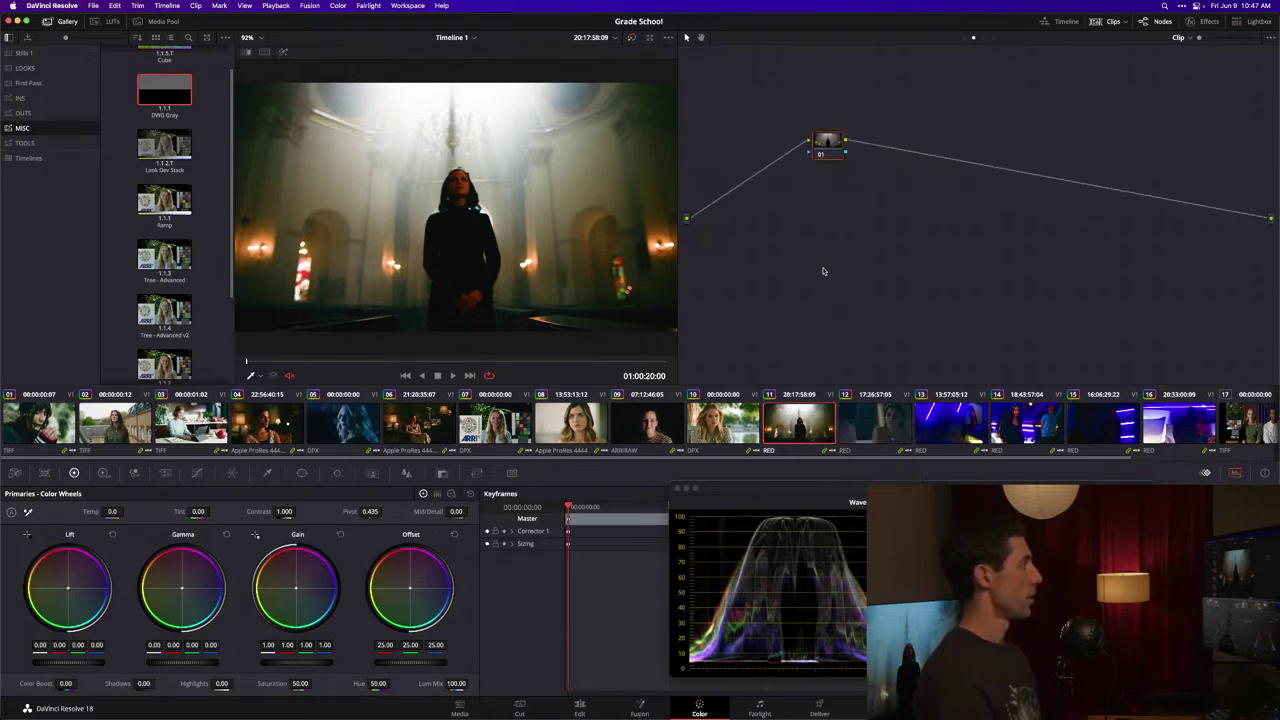
{"action": "right_click", "coordinate": [790, 425]}
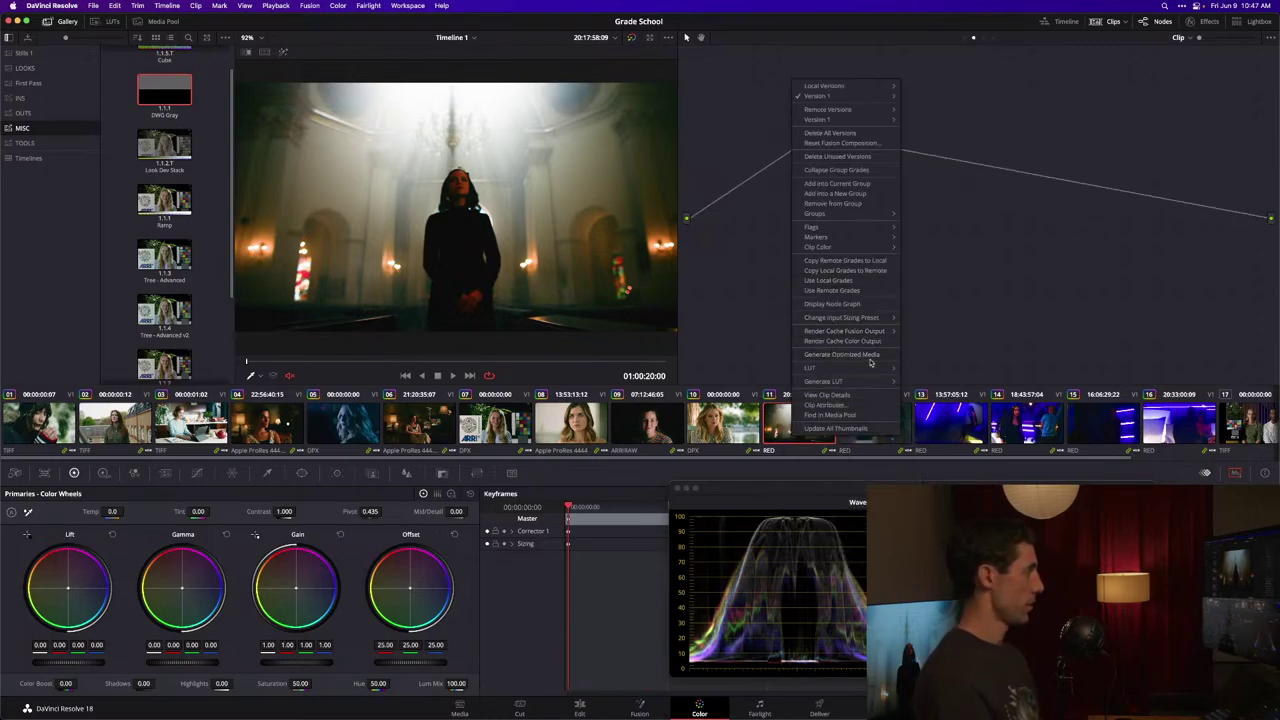
{"action": "left_click", "coordinate": [957, 300]}
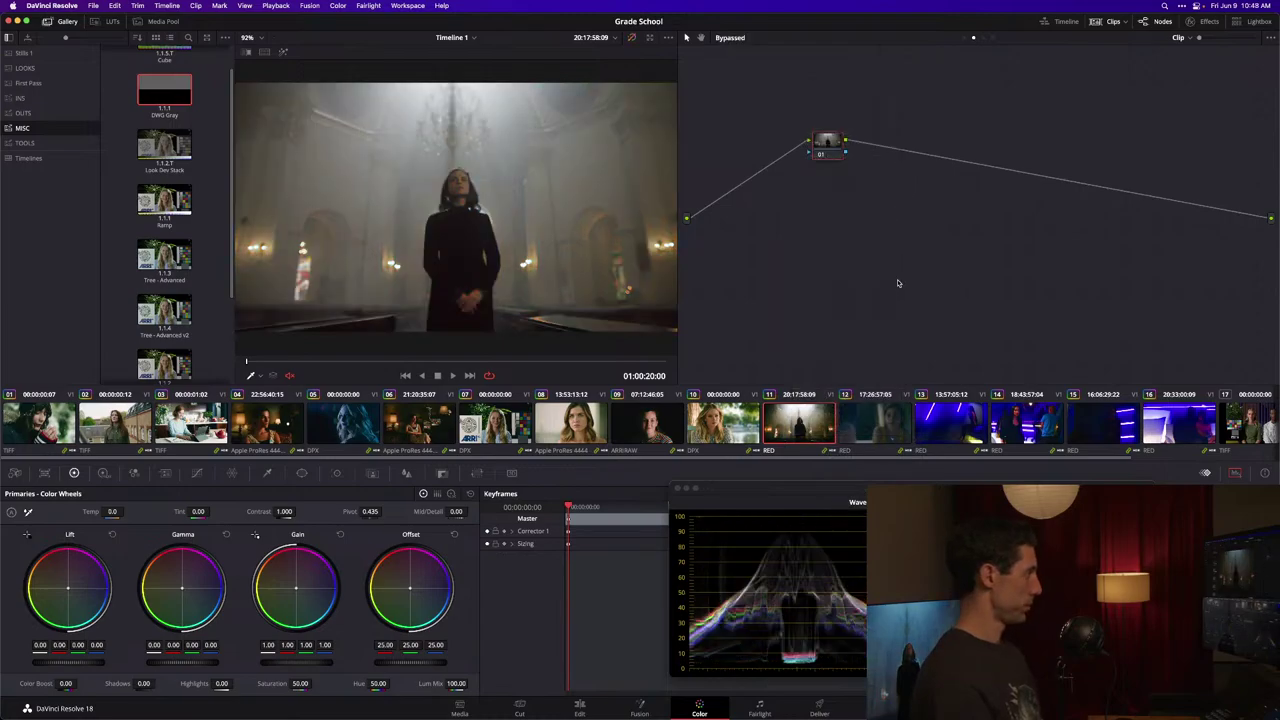
Step: Remove the ->709 node from the timeline-level graph, return to the clip-level graph, and scrub forward in the church clip
{"action": "left_click", "coordinate": [993, 39]}
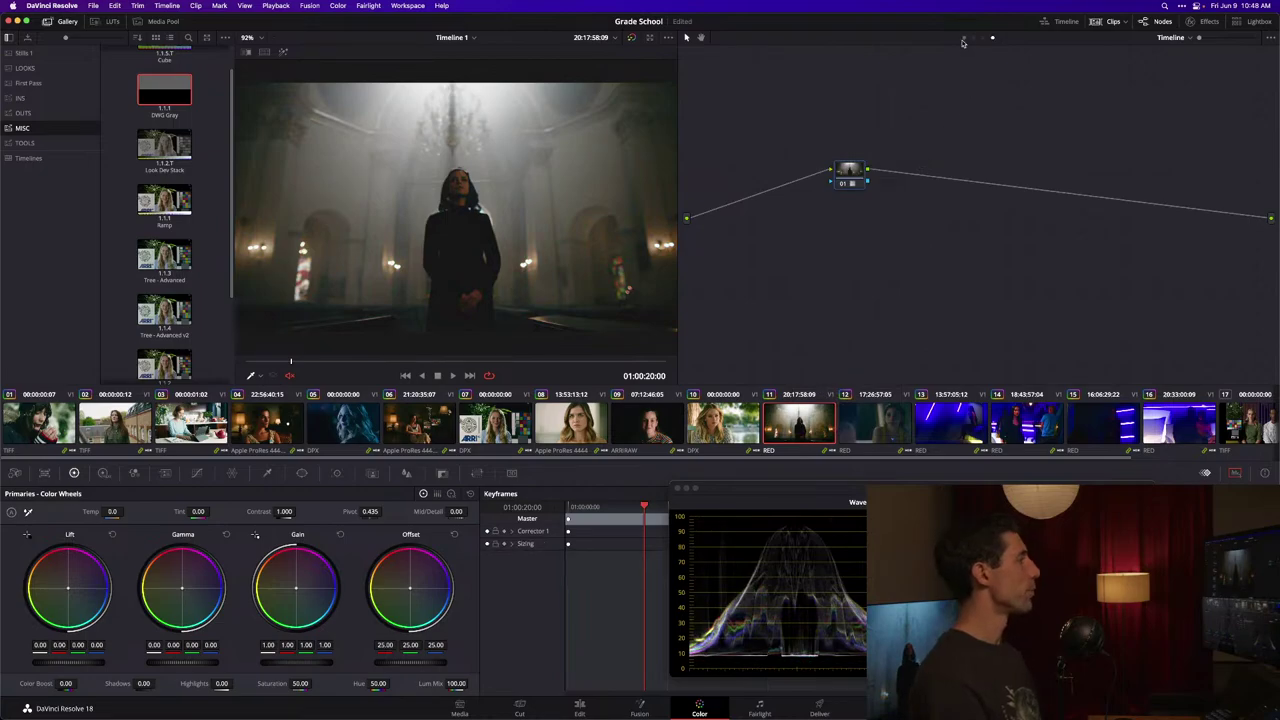
{"action": "left_click", "coordinate": [973, 38]}
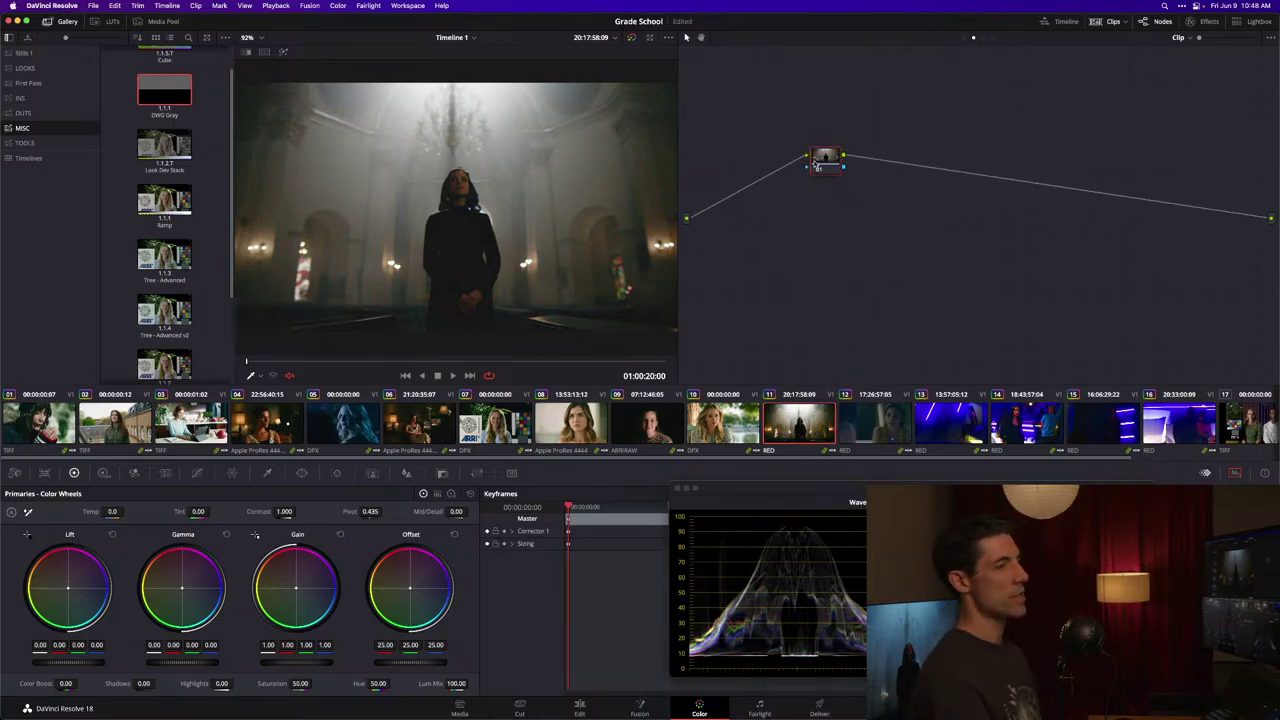
{"action": "left_click_drag", "start_coordinate": [322, 368], "coordinate": [414, 366]}
Step: In the project's camera raw settings, choose the RED profile and set its decode quality to Half res. premium
{"action": "key", "text": "shift+9"}
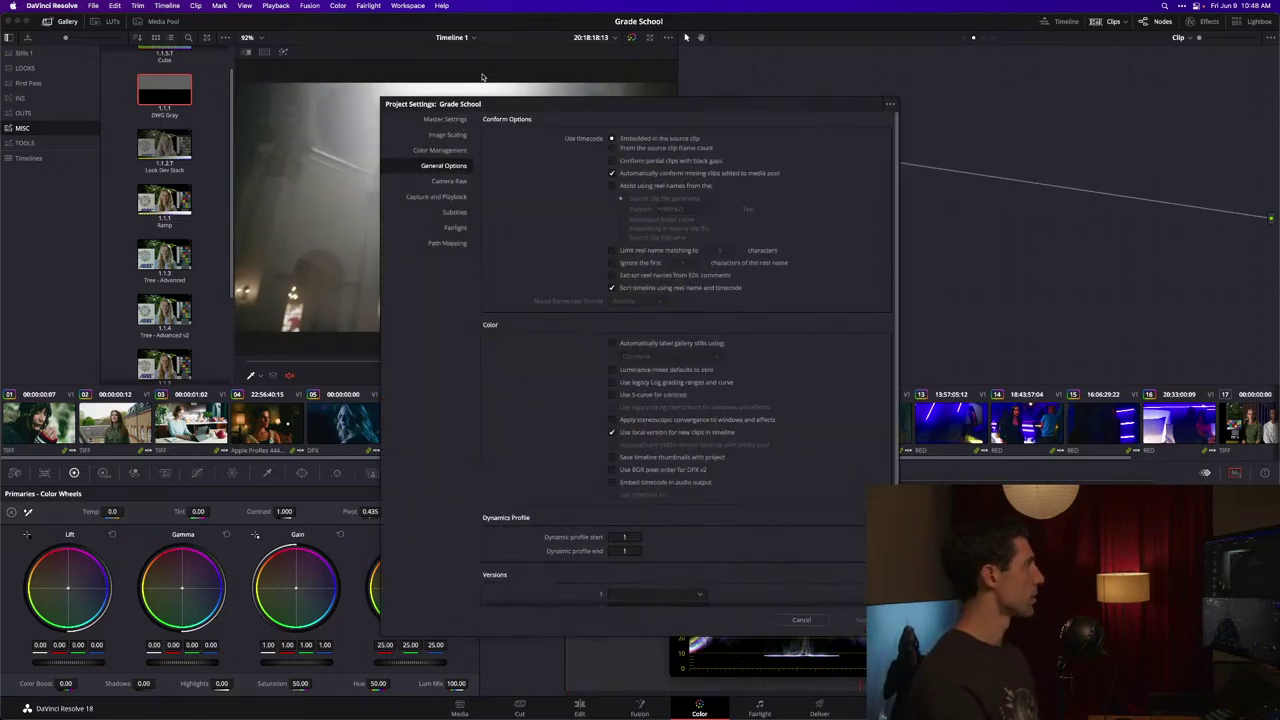
{"action": "left_click", "coordinate": [449, 149]}
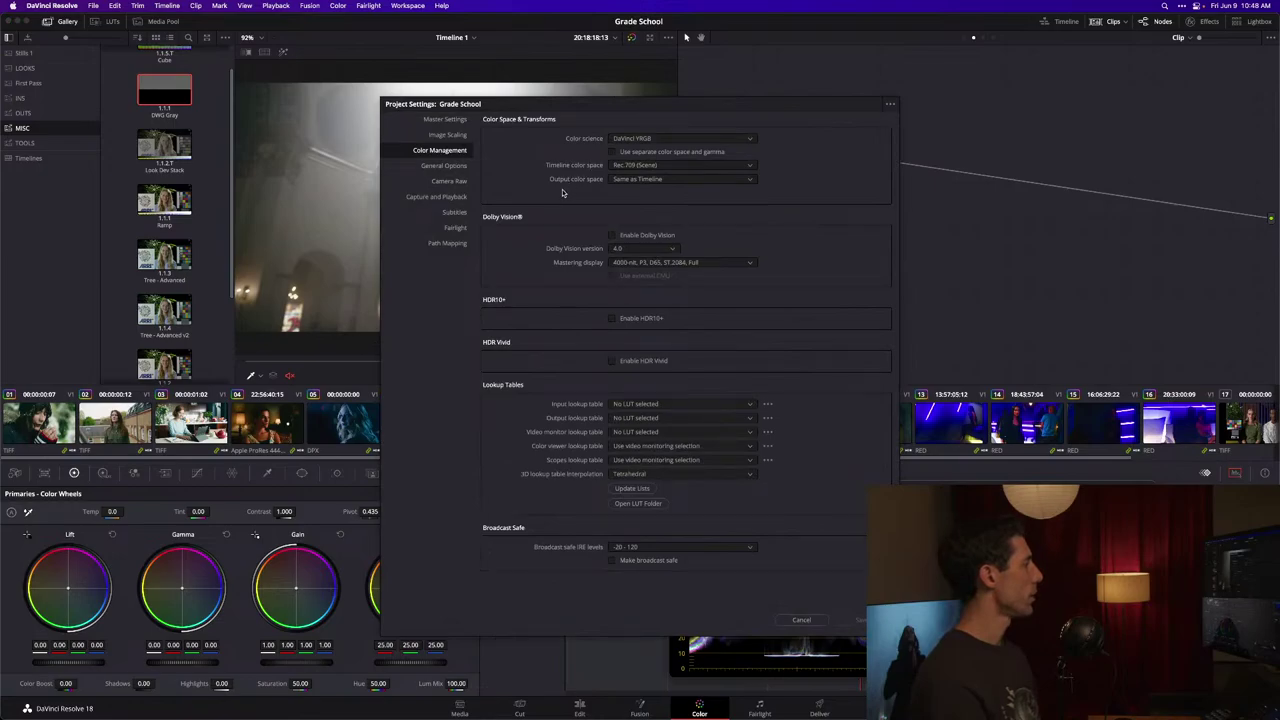
{"action": "left_click", "coordinate": [462, 181]}
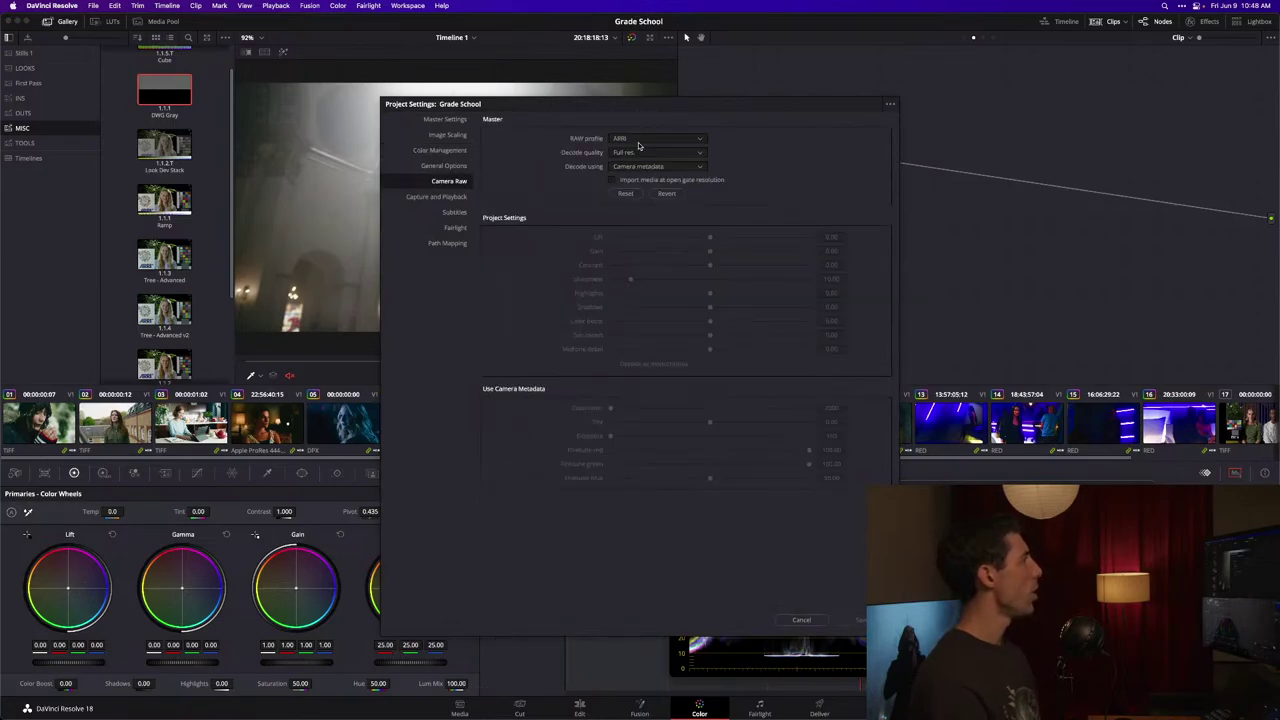
{"action": "left_click", "coordinate": [636, 140]}
{"action": "left_click", "coordinate": [631, 229]}
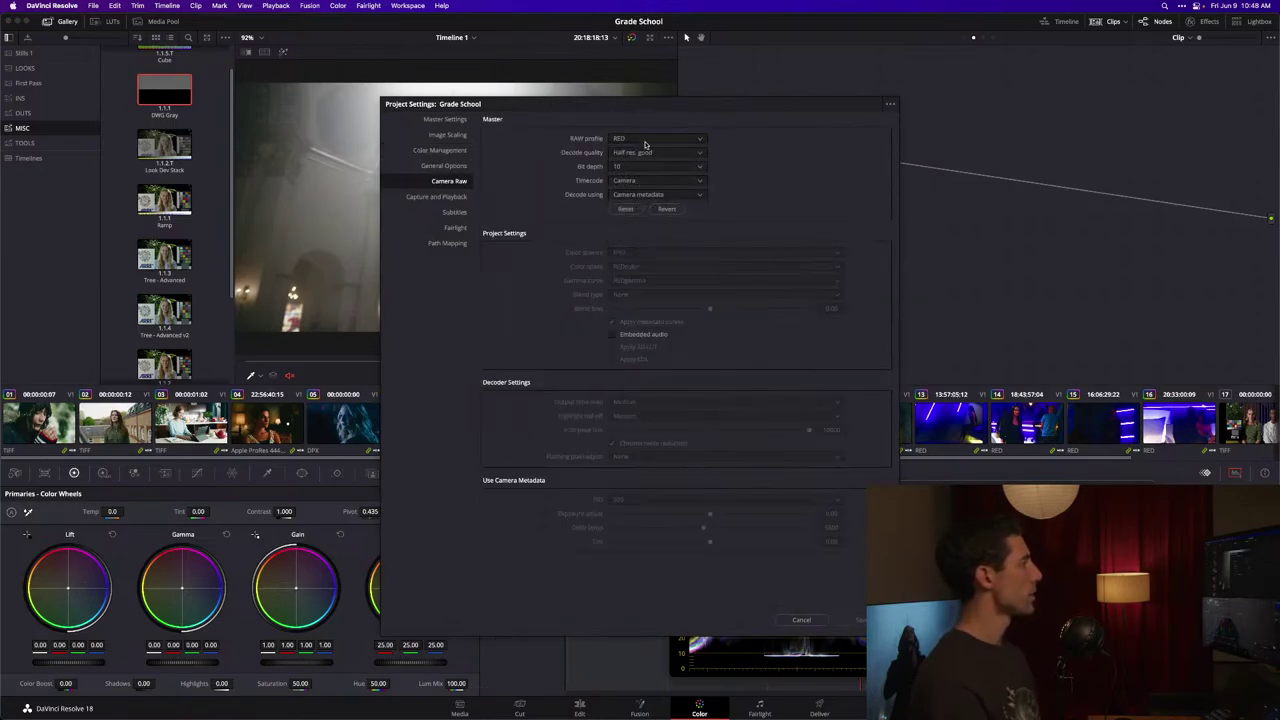
{"action": "left_click", "coordinate": [641, 155]}
{"action": "left_click", "coordinate": [655, 180]}
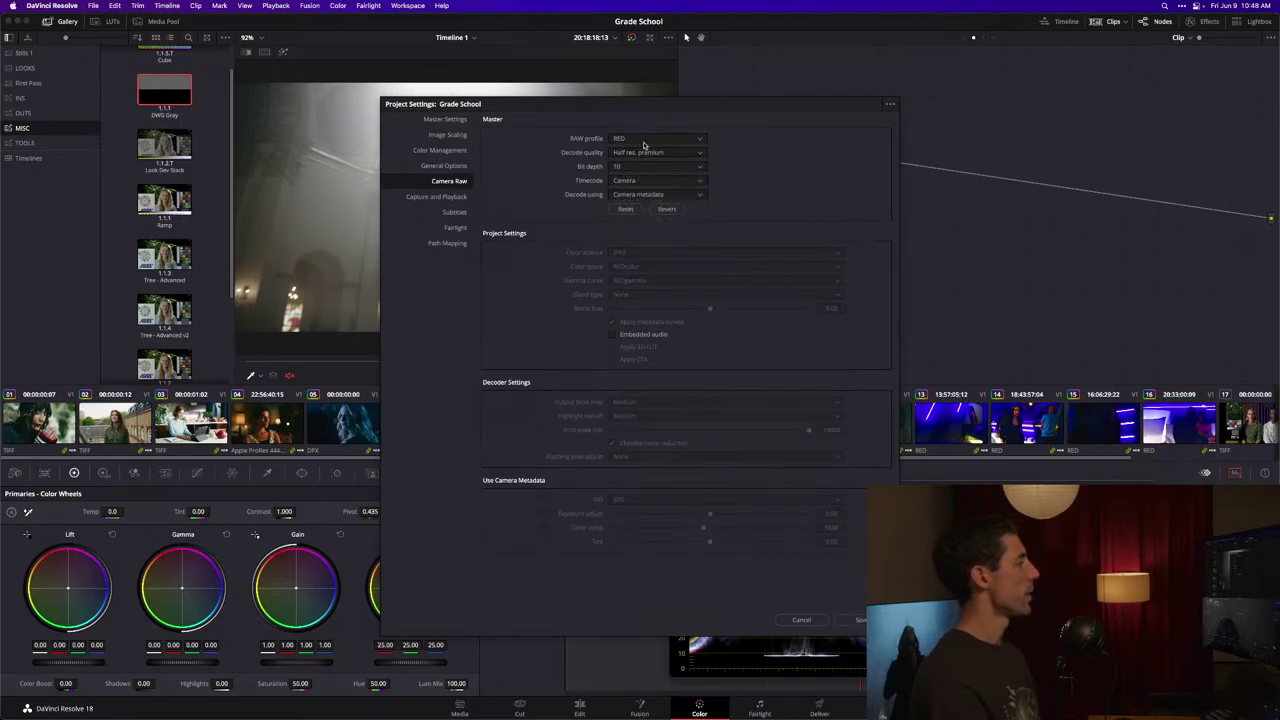
Step: Set the RED raw settings to decode using Project, with REDWideGamutRGB color space and Log3G10 gamma curve
{"action": "left_click_drag", "start_coordinate": [640, 110], "coordinate": [464, 114]}
{"action": "left_click", "coordinate": [486, 236]}
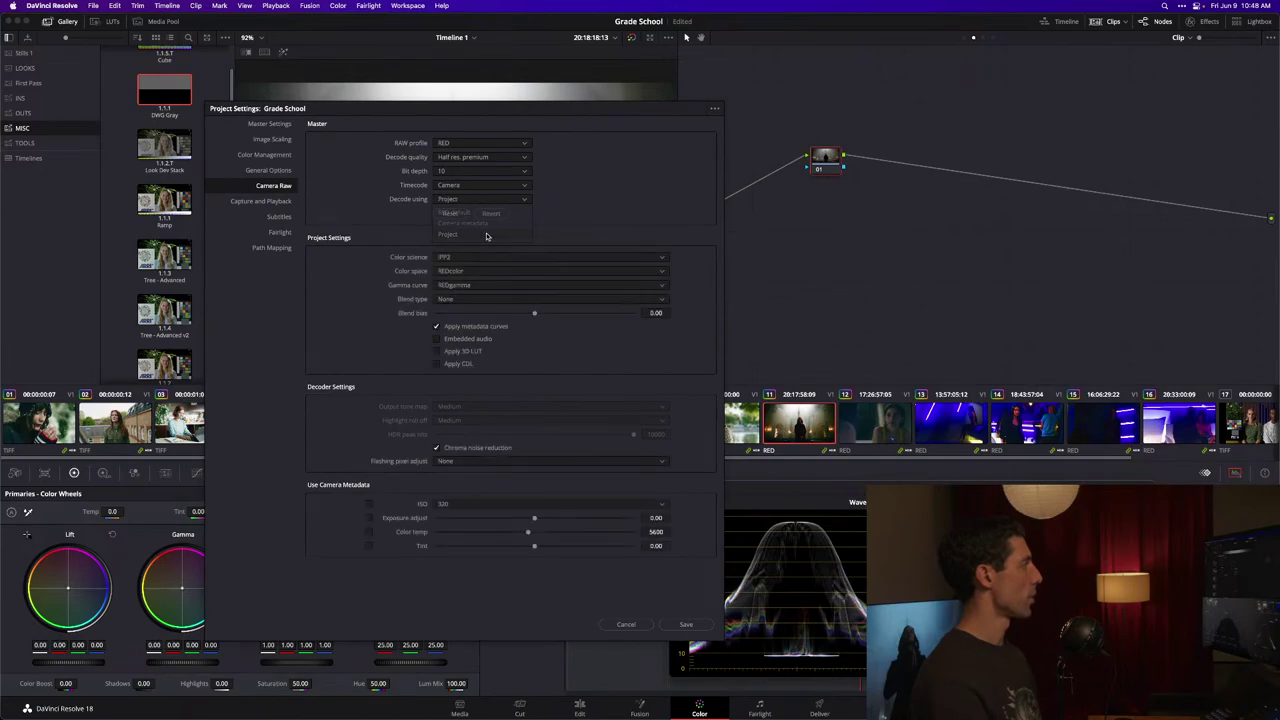
{"action": "left_click", "coordinate": [466, 274]}
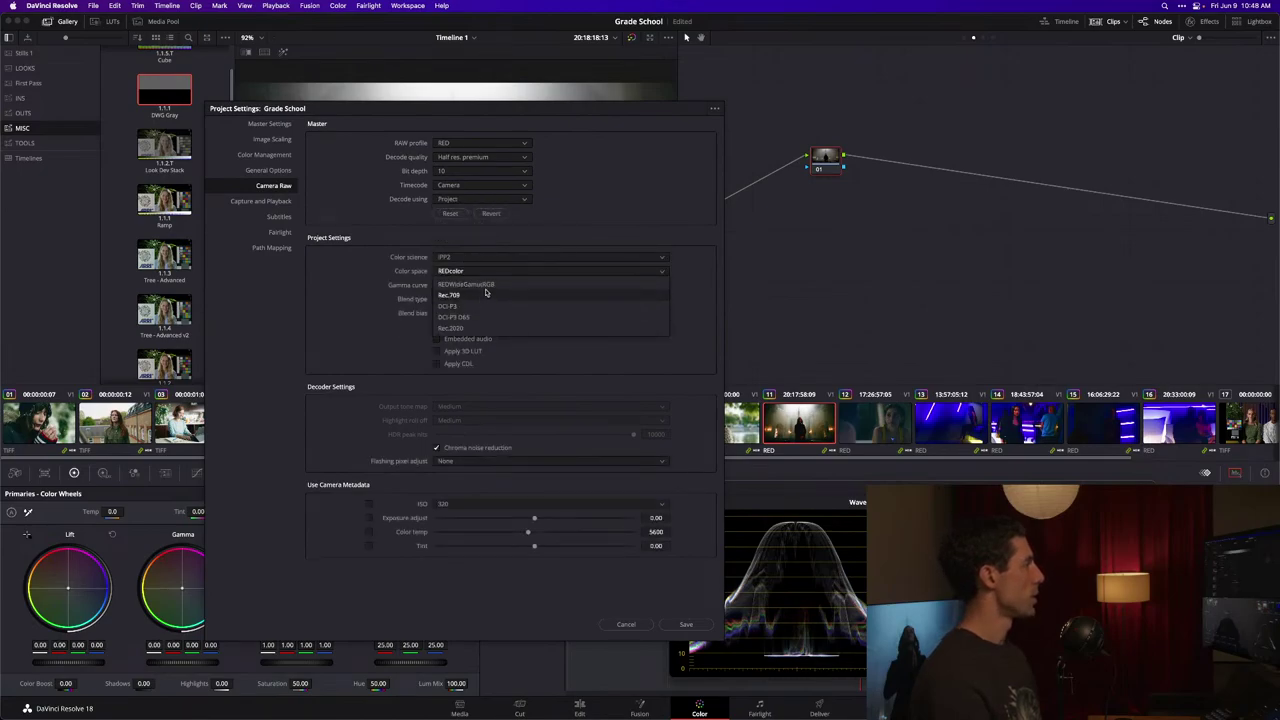
{"action": "left_click", "coordinate": [470, 300]}
{"action": "left_click", "coordinate": [490, 285]}
{"action": "left_click", "coordinate": [490, 297]}
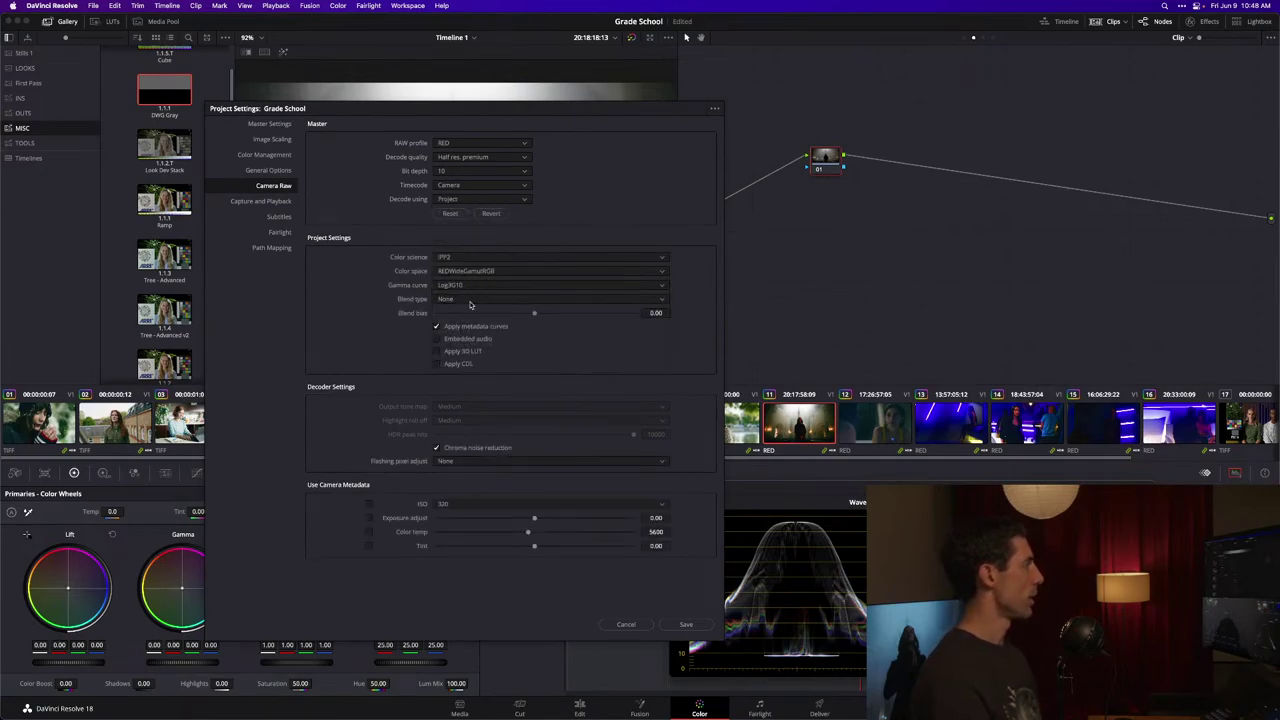
Step: Set the raw bit depth to 16, enable camera metadata for ISO and color temp, and save the project settings
{"action": "left_click", "coordinate": [452, 171]}
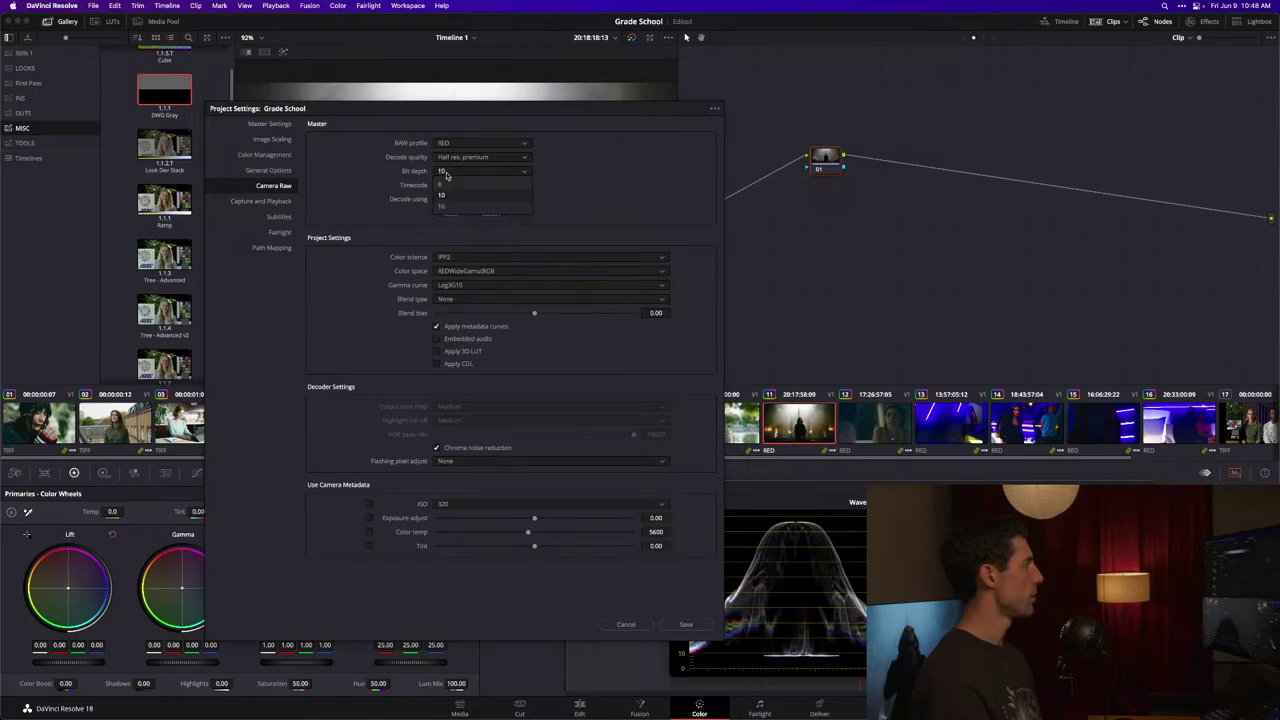
{"action": "left_click", "coordinate": [452, 200]}
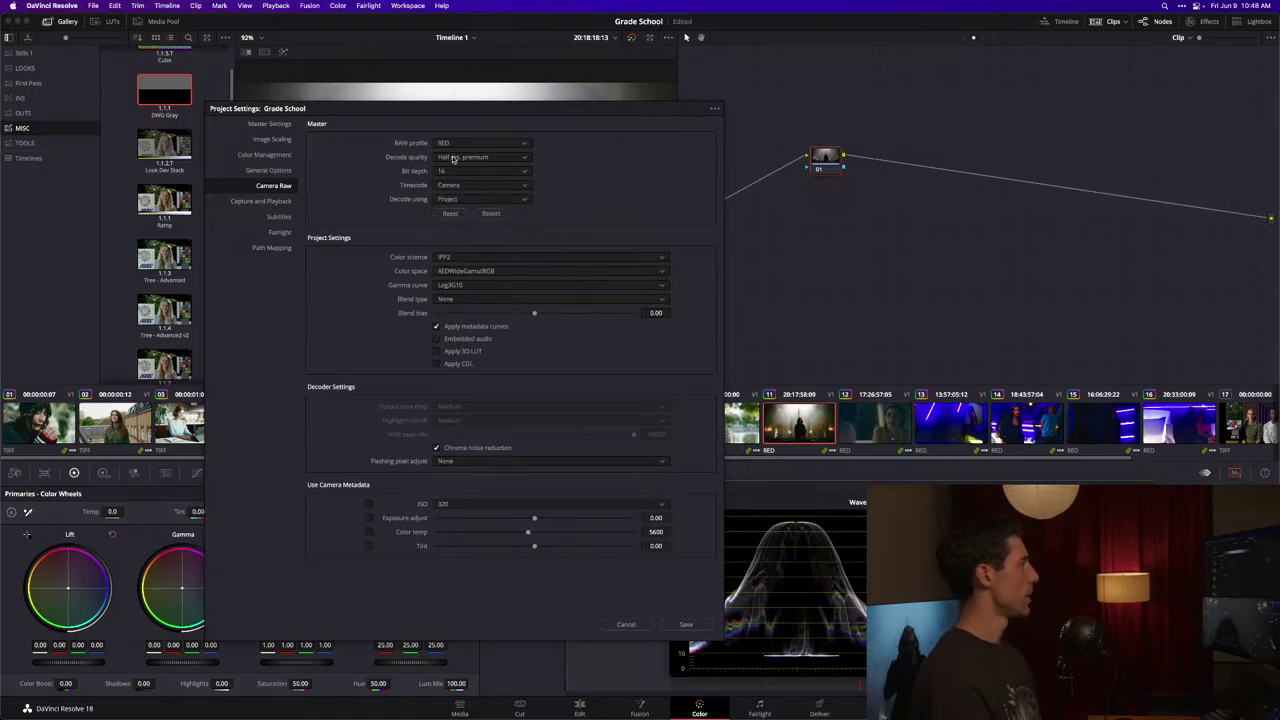
{"action": "left_click", "coordinate": [368, 504]}
{"action": "left_click", "coordinate": [368, 533]}
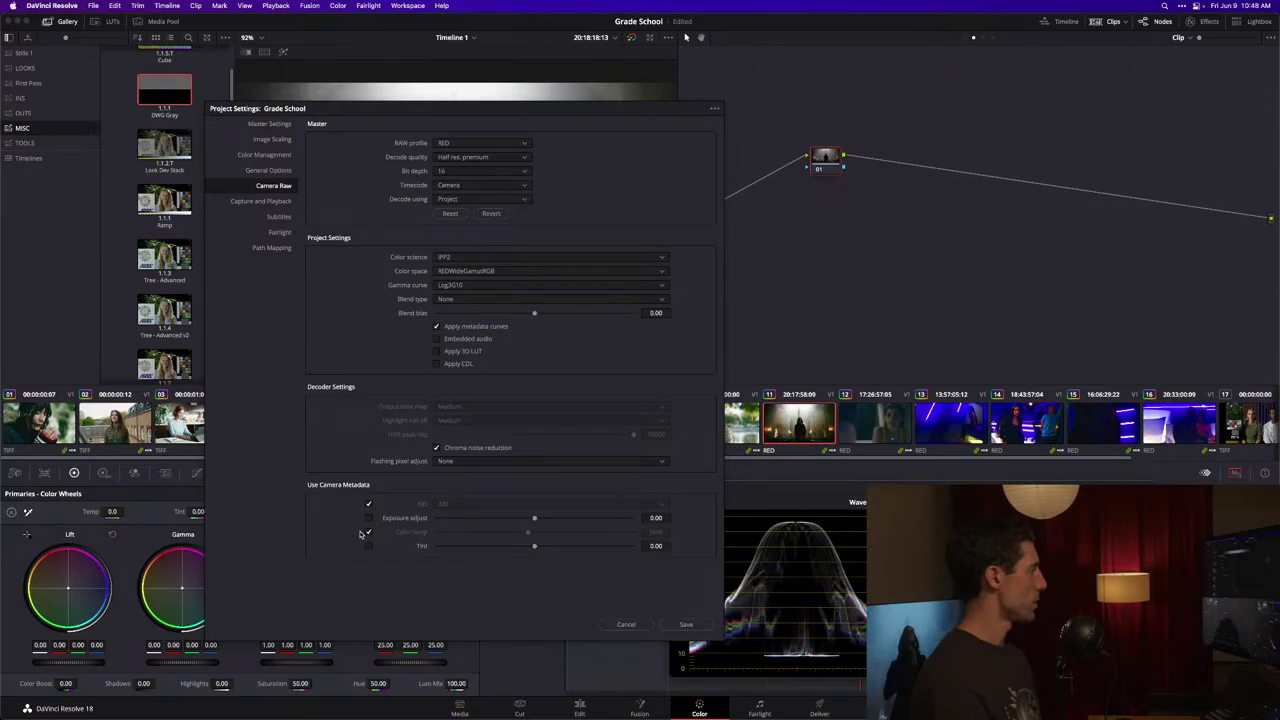
{"action": "left_click", "coordinate": [686, 624]}
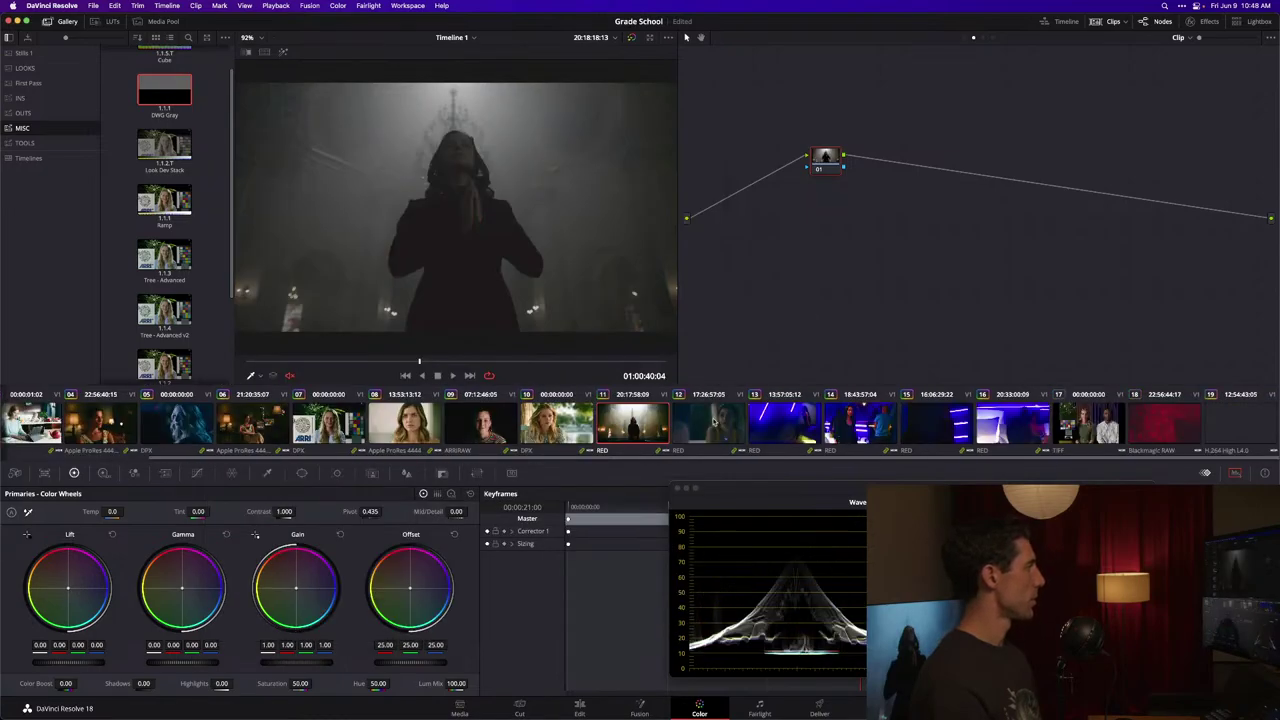
Step: In the timeline-level graph, add a node after node 01 and apply the DWG->709 RCM still from the OUTS album to it
{"action": "left_click", "coordinate": [993, 37]}
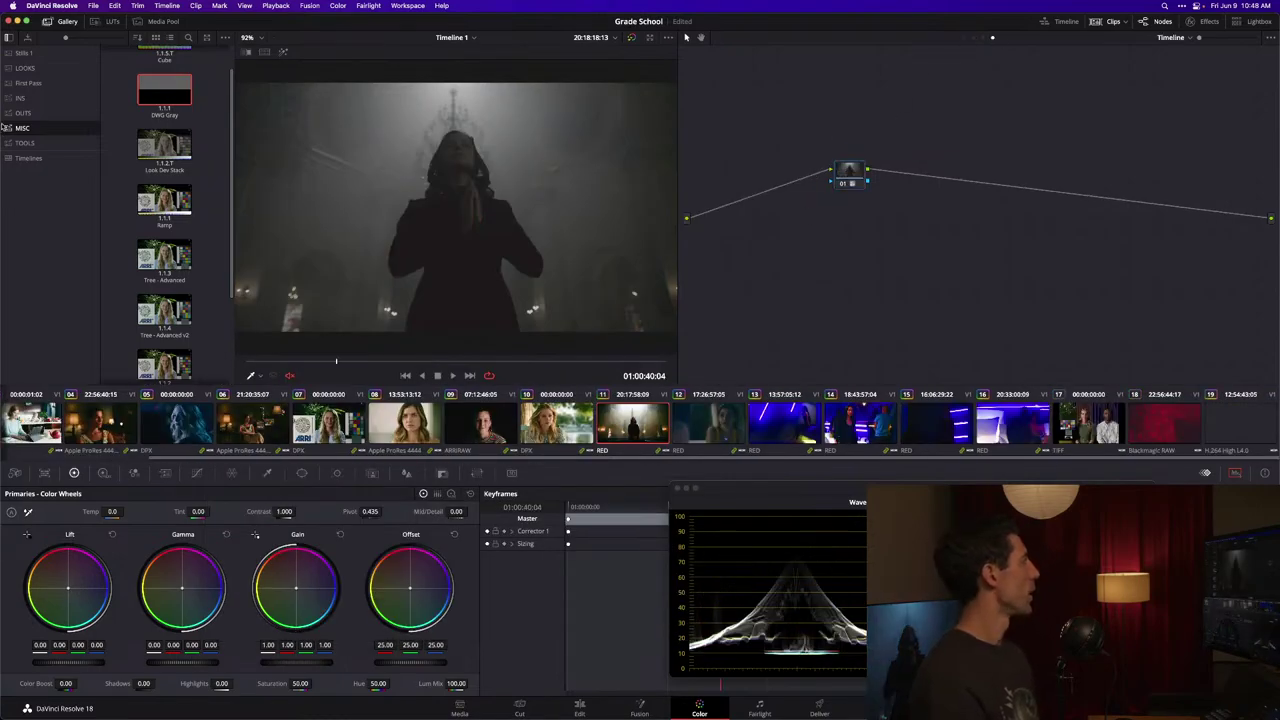
{"action": "key", "text": "Up"}
{"action": "middle_click", "coordinate": [172, 125]}
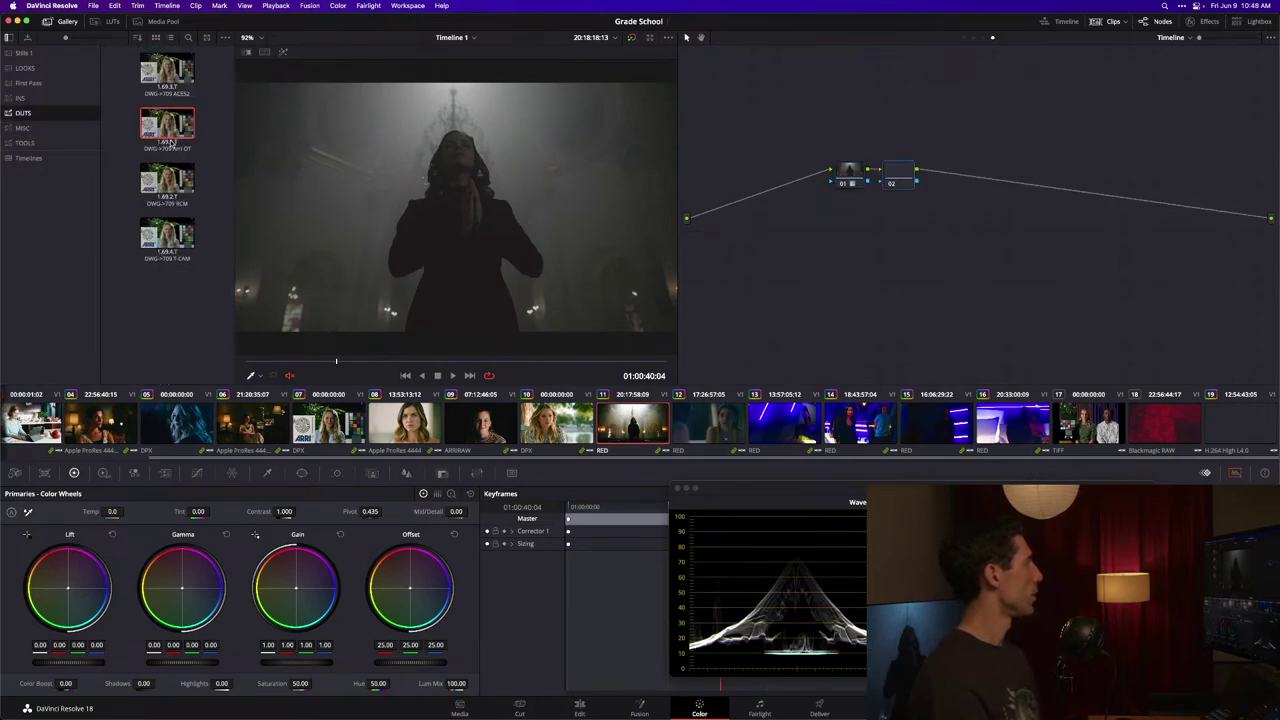
{"action": "mouse_move", "coordinate": [172, 125]}
{"action": "left_mouse_down"}
{"action": "mouse_move", "coordinate": [350, 120]}
{"action": "mouse_move", "coordinate": [172, 115]}
{"action": "left_mouse_up"}
{"action": "left_click_drag", "start_coordinate": [167, 180], "coordinate": [900, 168]}
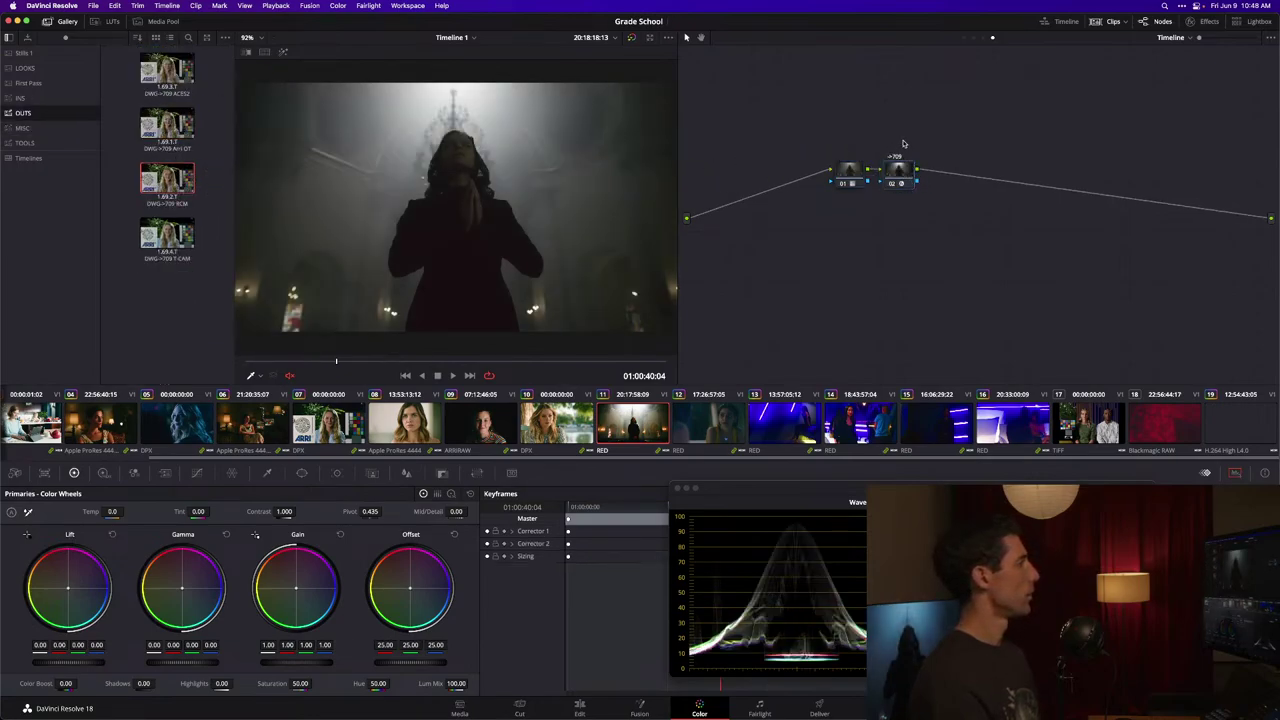
Step: In the group pre-clip graph, open the IN node's Color Space Transform settings and check which group clip 11 belongs to
{"action": "left_click", "coordinate": [983, 37]}
{"action": "left_click", "coordinate": [974, 37]}
{"action": "left_click", "coordinate": [964, 38]}
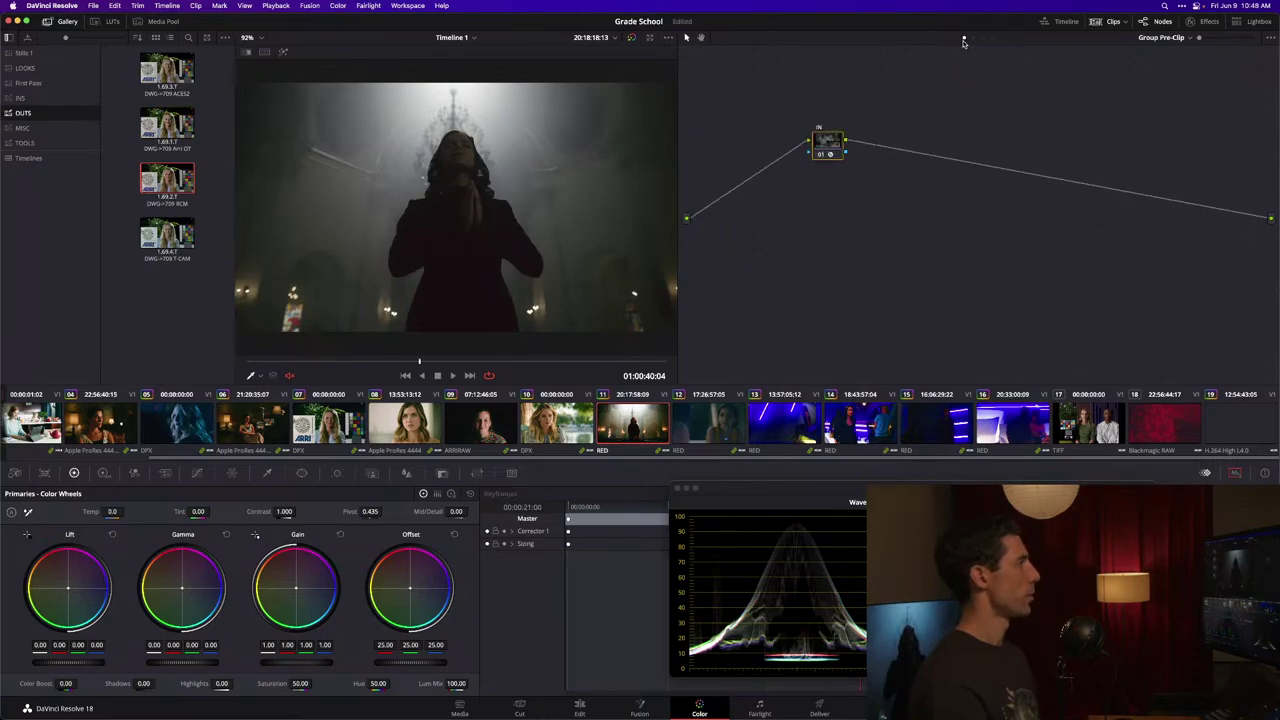
{"action": "left_click", "coordinate": [828, 141]}
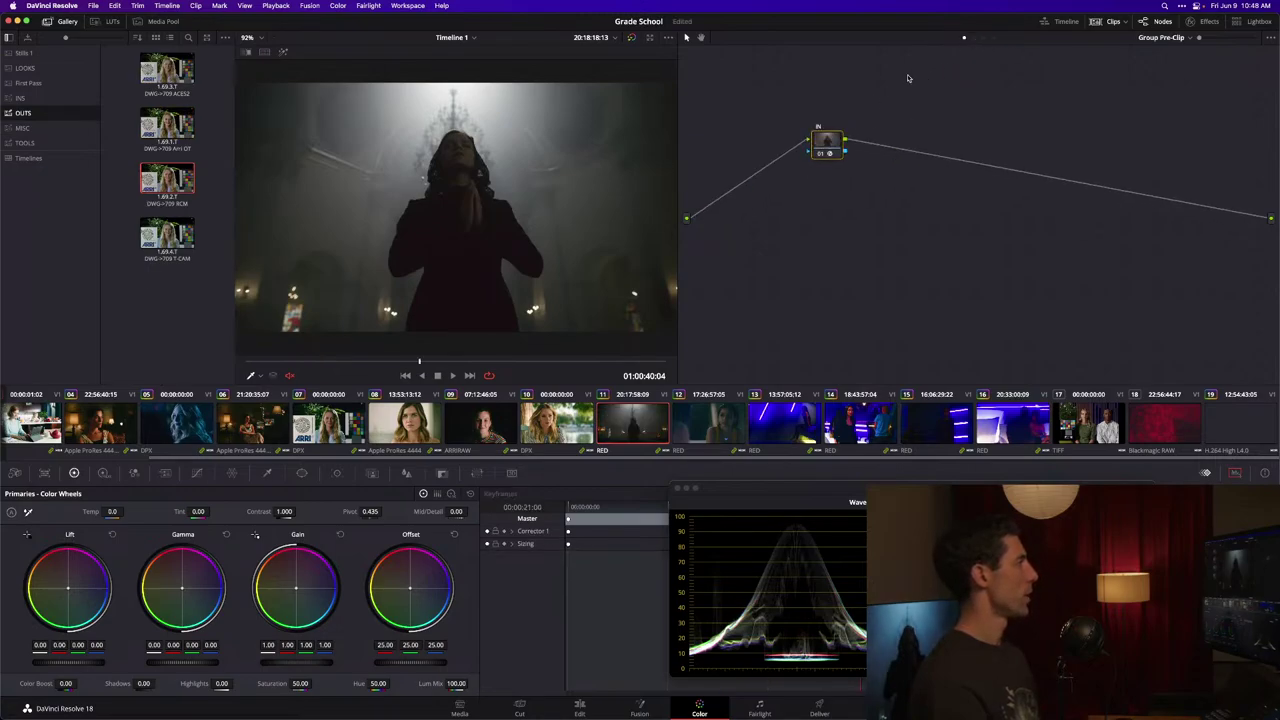
{"action": "left_click", "coordinate": [1203, 21]}
{"action": "right_click", "coordinate": [625, 430]}
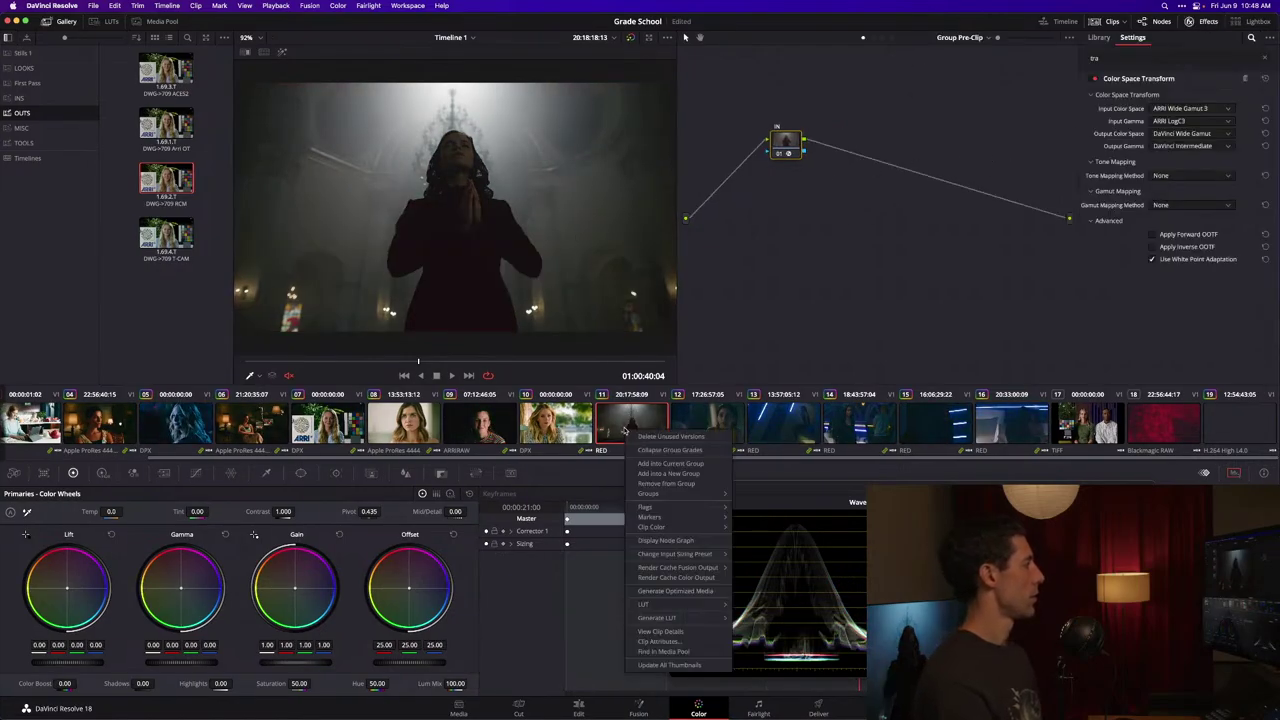
{"action": "mouse_move", "coordinate": [718, 495]}
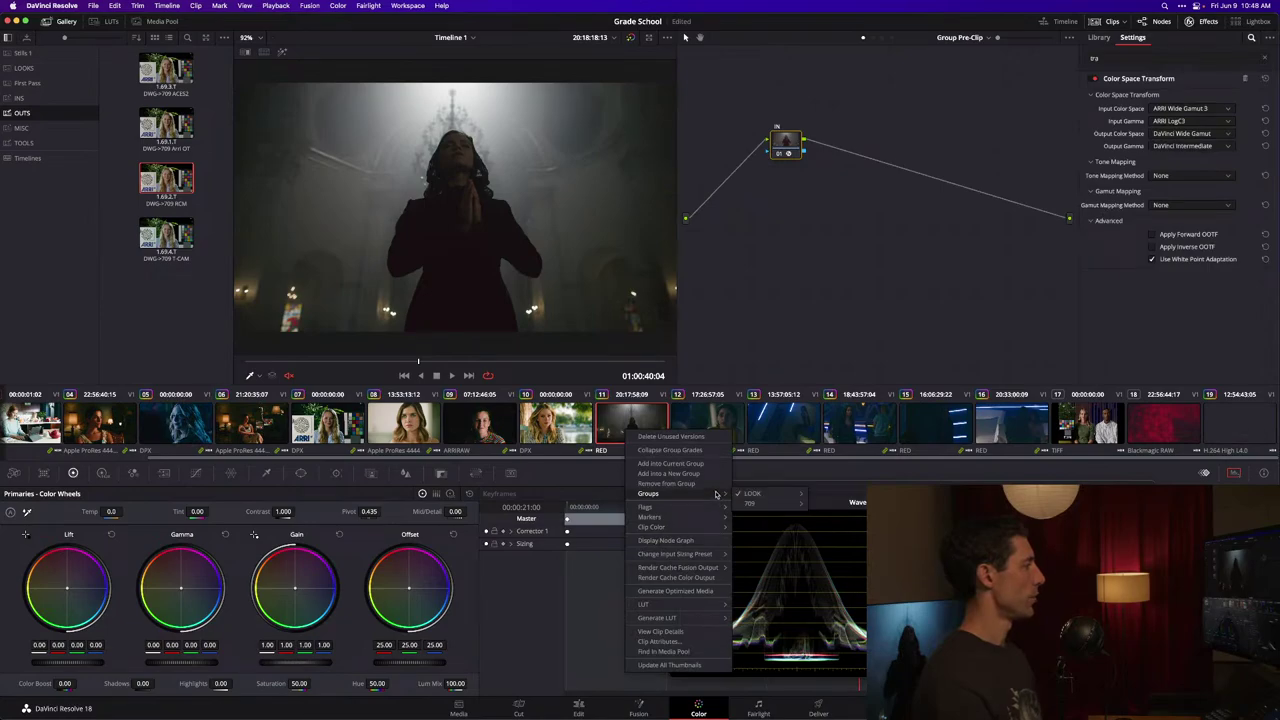
{"action": "left_click", "coordinate": [766, 363]}
Step: Set the IN node's Color Space Transform to REDWideGamutRGB input color space and RED Log3G10 input gamma
{"action": "left_click", "coordinate": [1190, 108]}
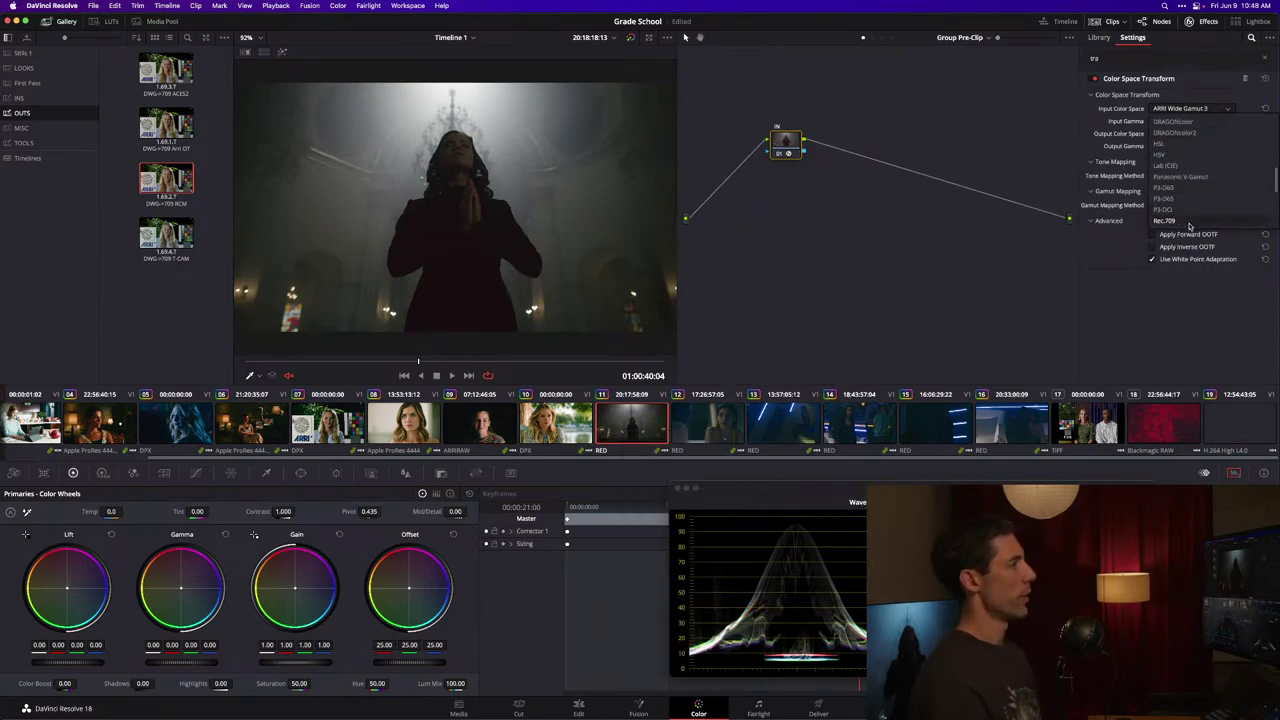
{"action": "scroll", "coordinate": [1195, 215], "scroll_direction": "down", "scroll_amount": 3}
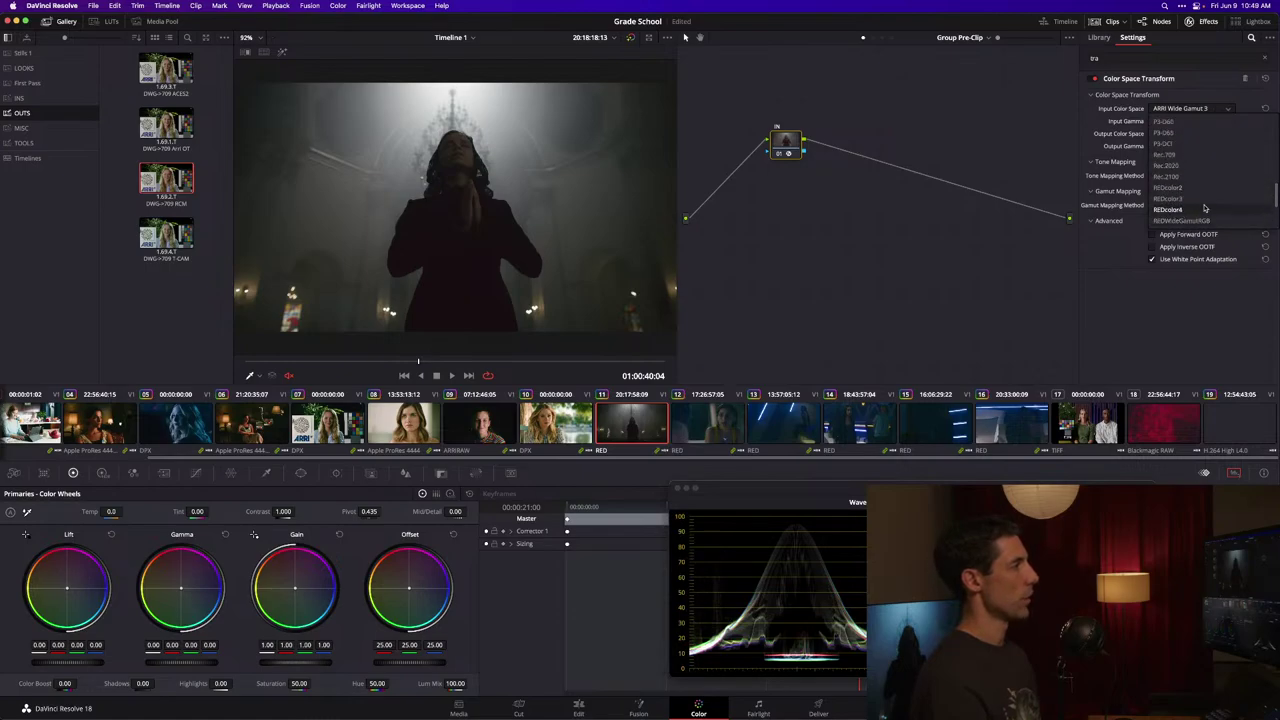
{"action": "left_click", "coordinate": [1185, 220]}
{"action": "left_click", "coordinate": [1190, 121]}
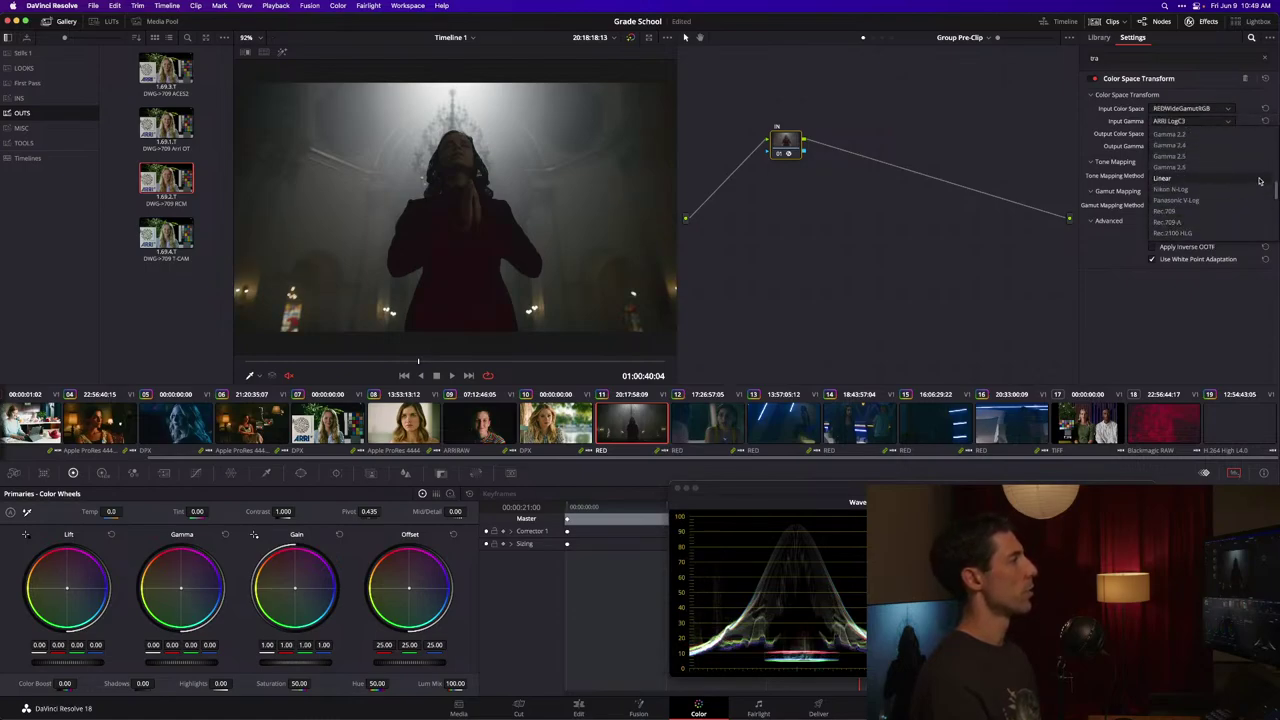
{"action": "scroll", "coordinate": [1260, 181], "scroll_direction": "down", "scroll_amount": 3}
{"action": "left_click", "coordinate": [1216, 178]}
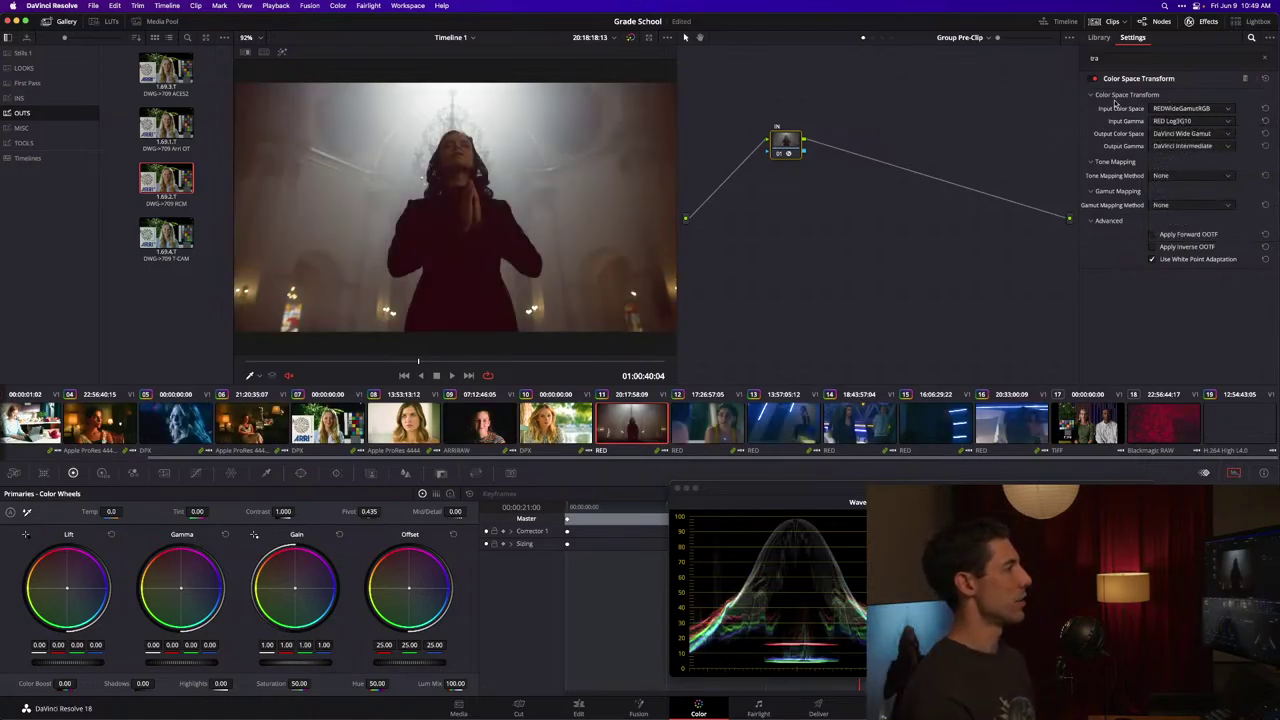
{"action": "left_click_drag", "start_coordinate": [790, 150], "coordinate": [788, 157]}
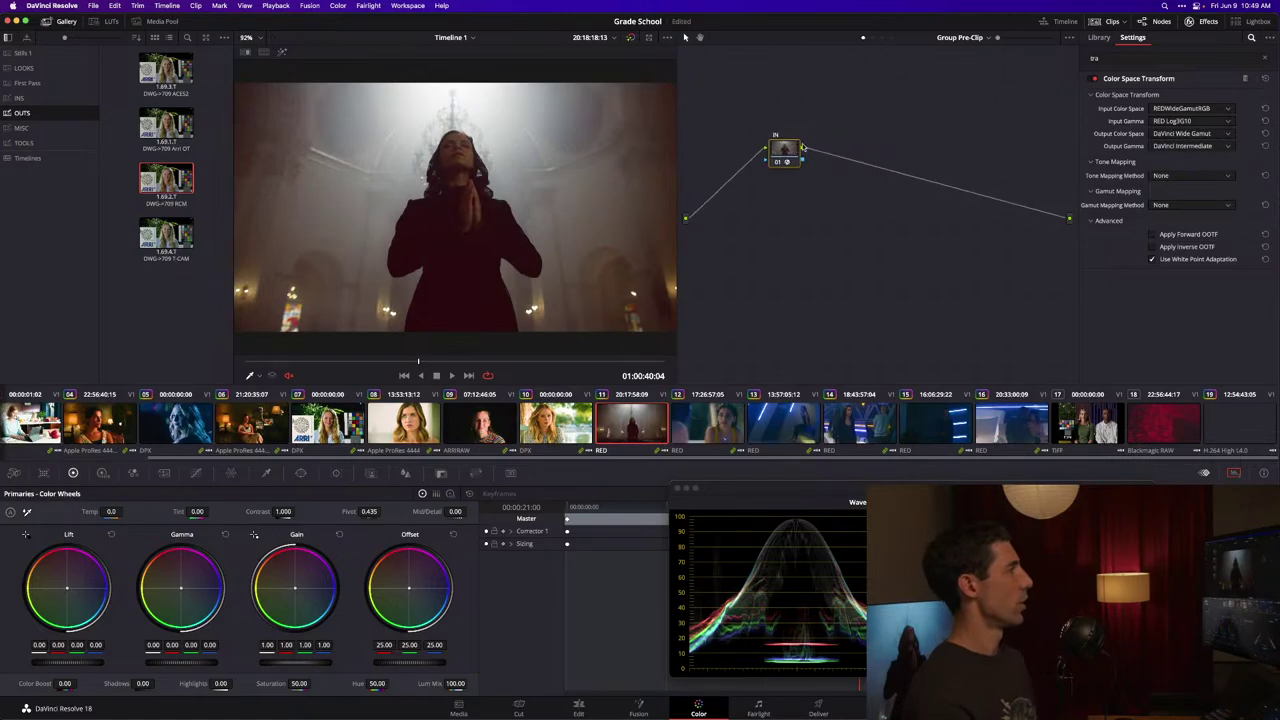
Step: Review the post-clip and timeline-level graphs, compare the image with timeline node 01 disabled, and check the project's camera raw settings
{"action": "left_click", "coordinate": [874, 43]}
{"action": "left_click", "coordinate": [884, 43]}
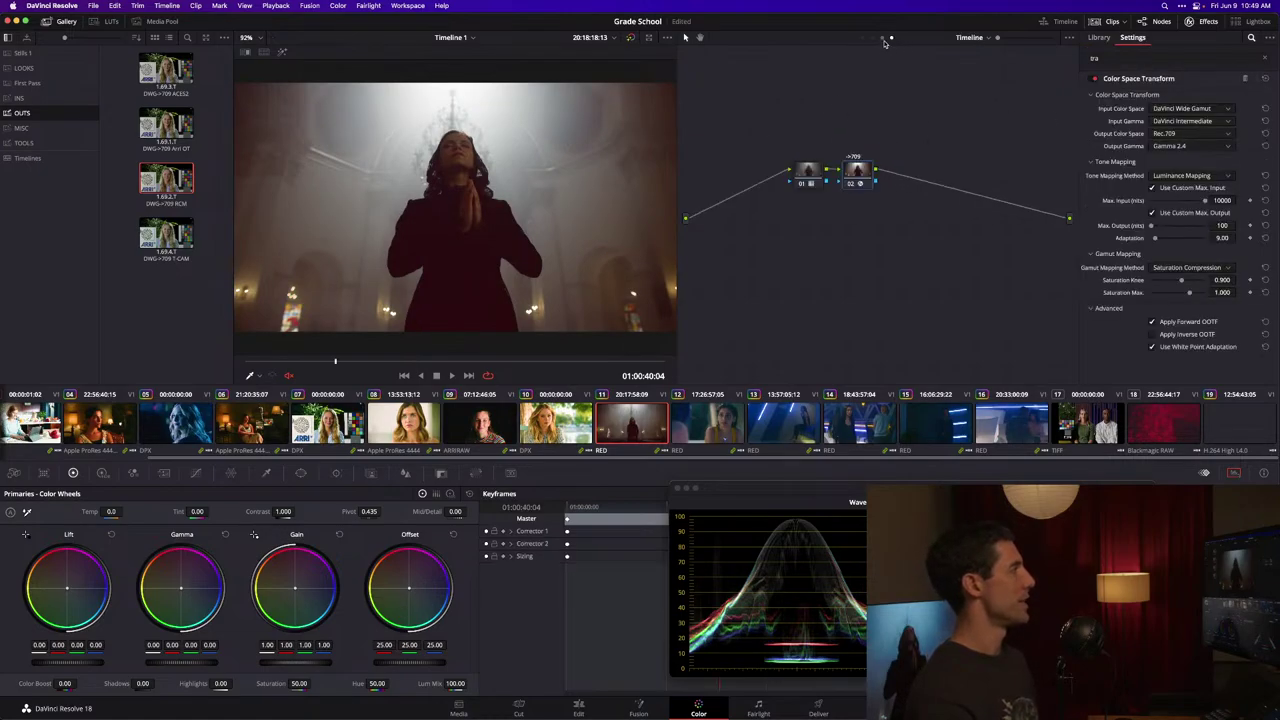
{"action": "left_click", "coordinate": [882, 38]}
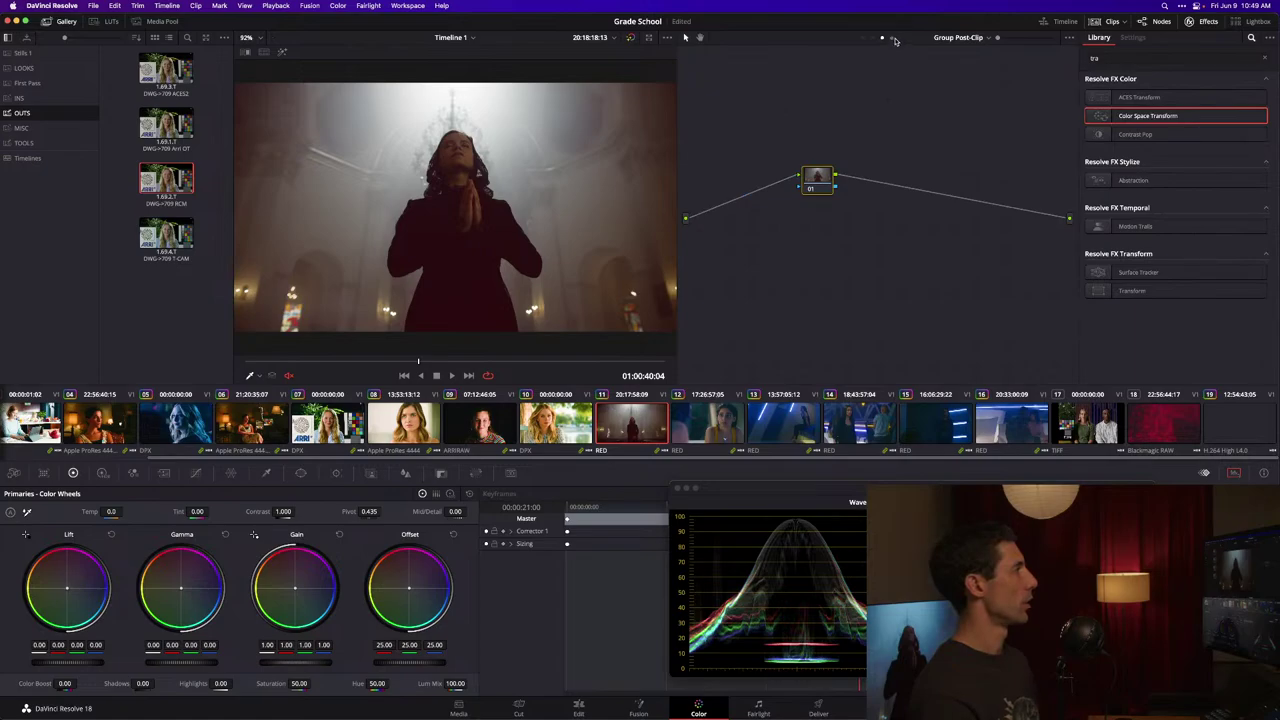
{"action": "left_click", "coordinate": [893, 38]}
{"action": "left_click", "coordinate": [823, 185]}
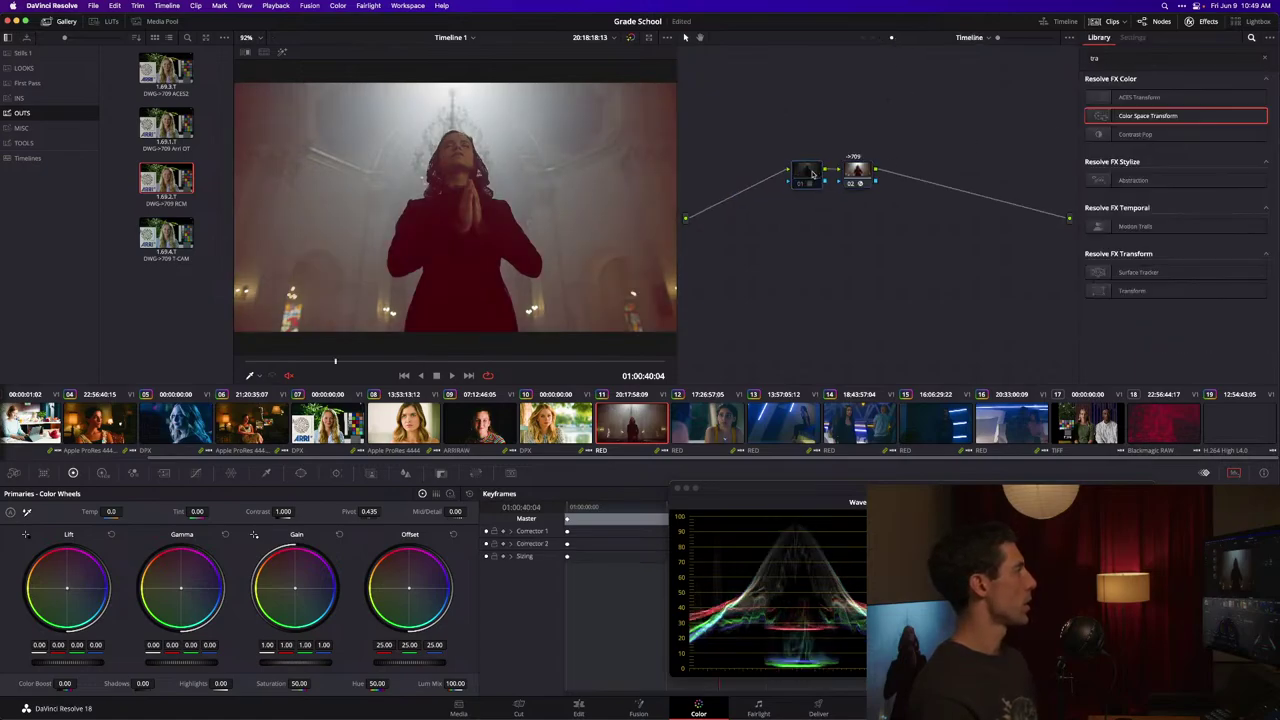
{"action": "key", "text": "shift+9"}
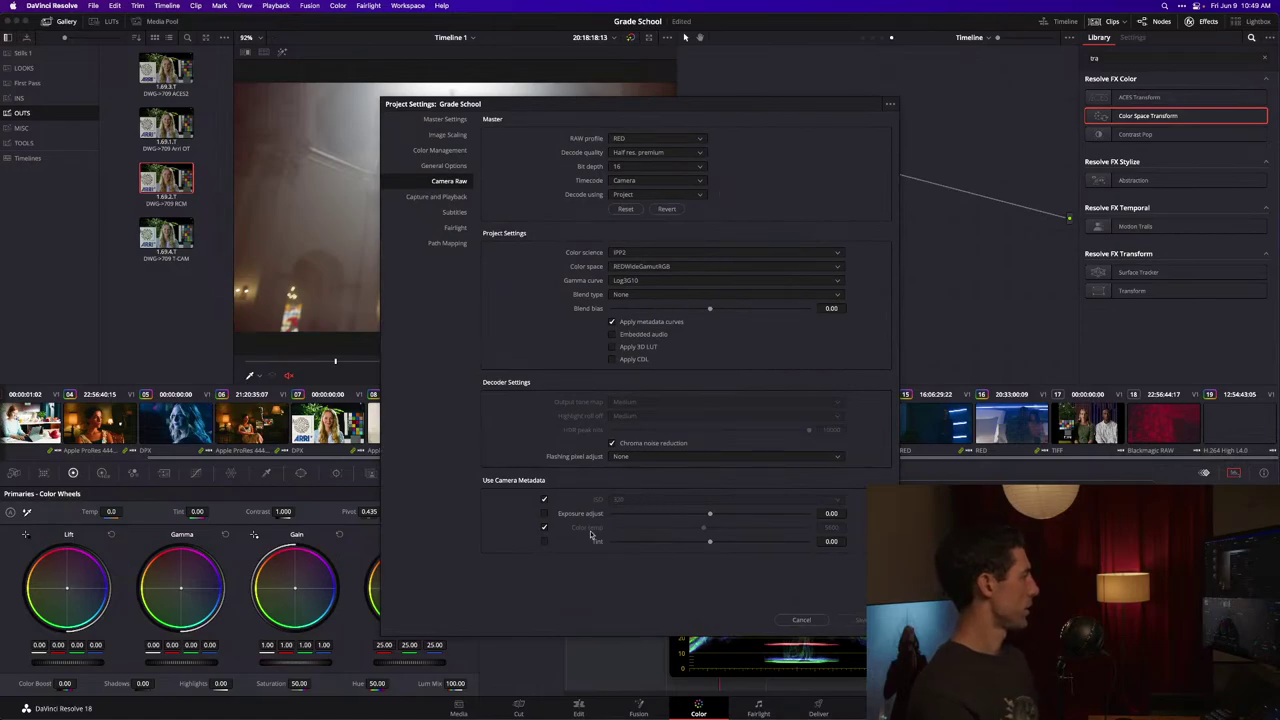
{"action": "key", "text": "Escape"}
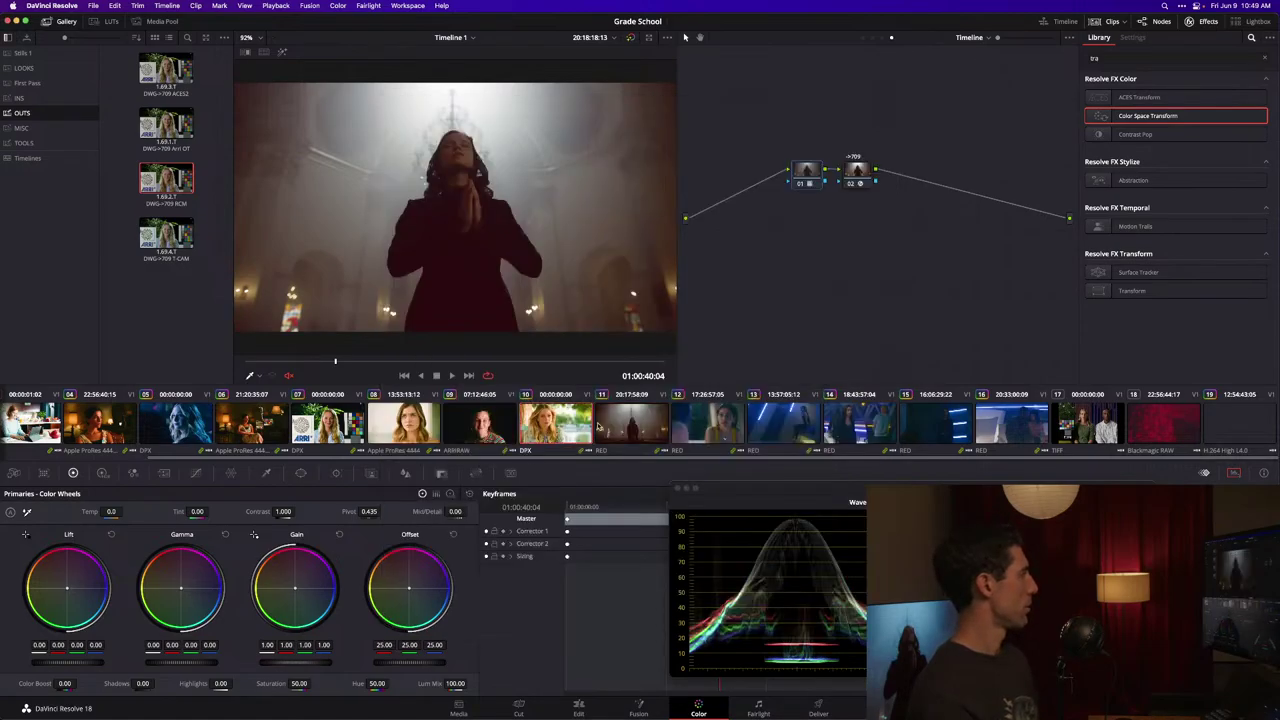
Step: Review the church clip's group pre-clip transform, its clip-level camera raw settings, and the timeline-level ->709 node
{"action": "left_click", "coordinate": [864, 38]}
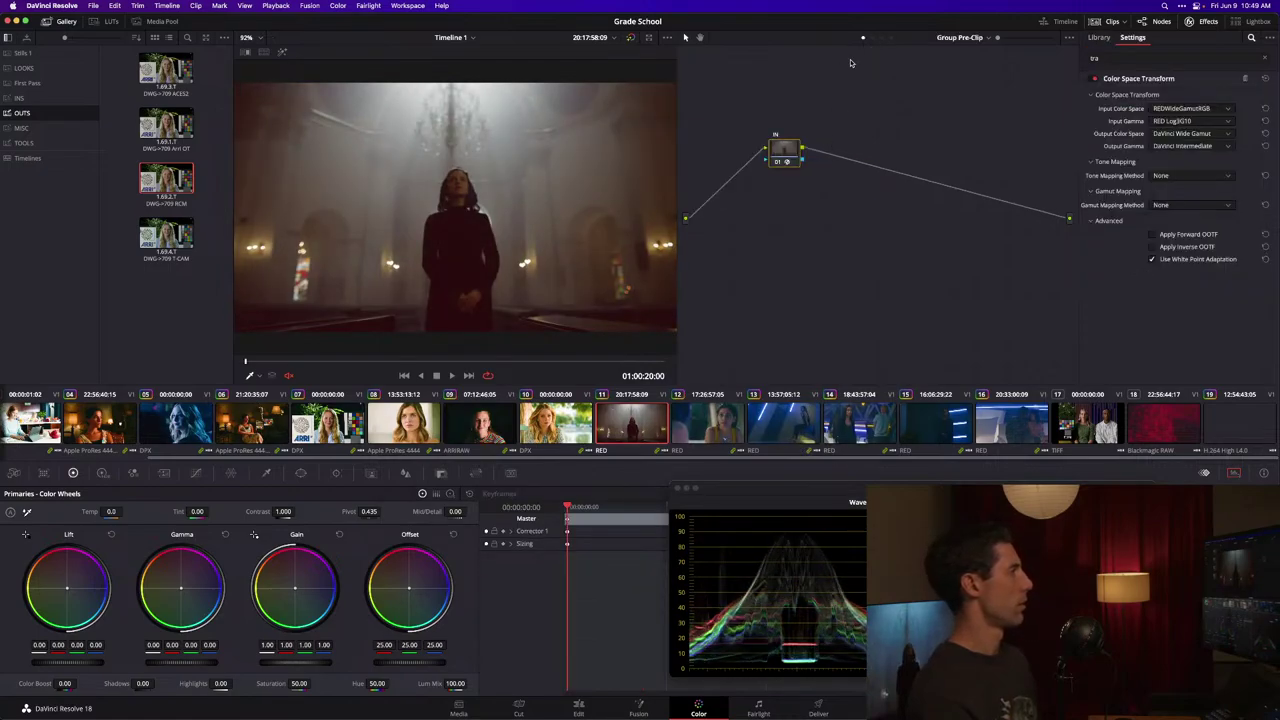
{"action": "left_click", "coordinate": [876, 40]}
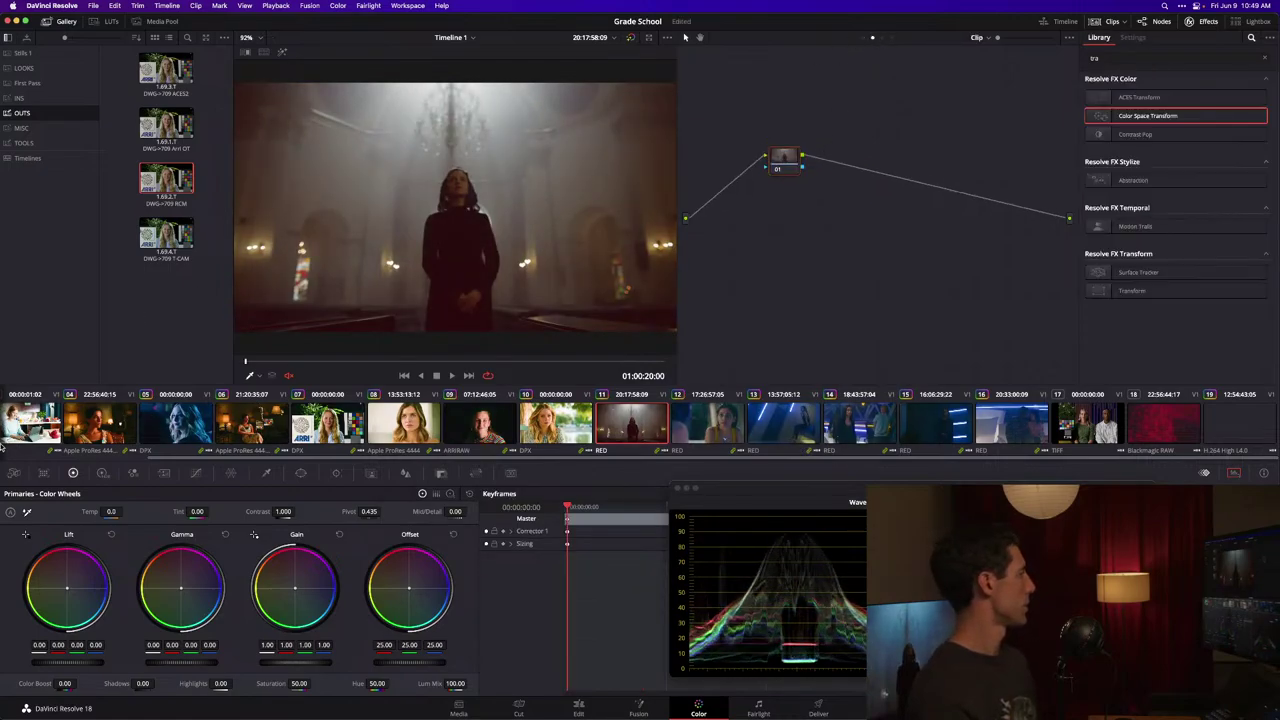
{"action": "left_click", "coordinate": [16, 474]}
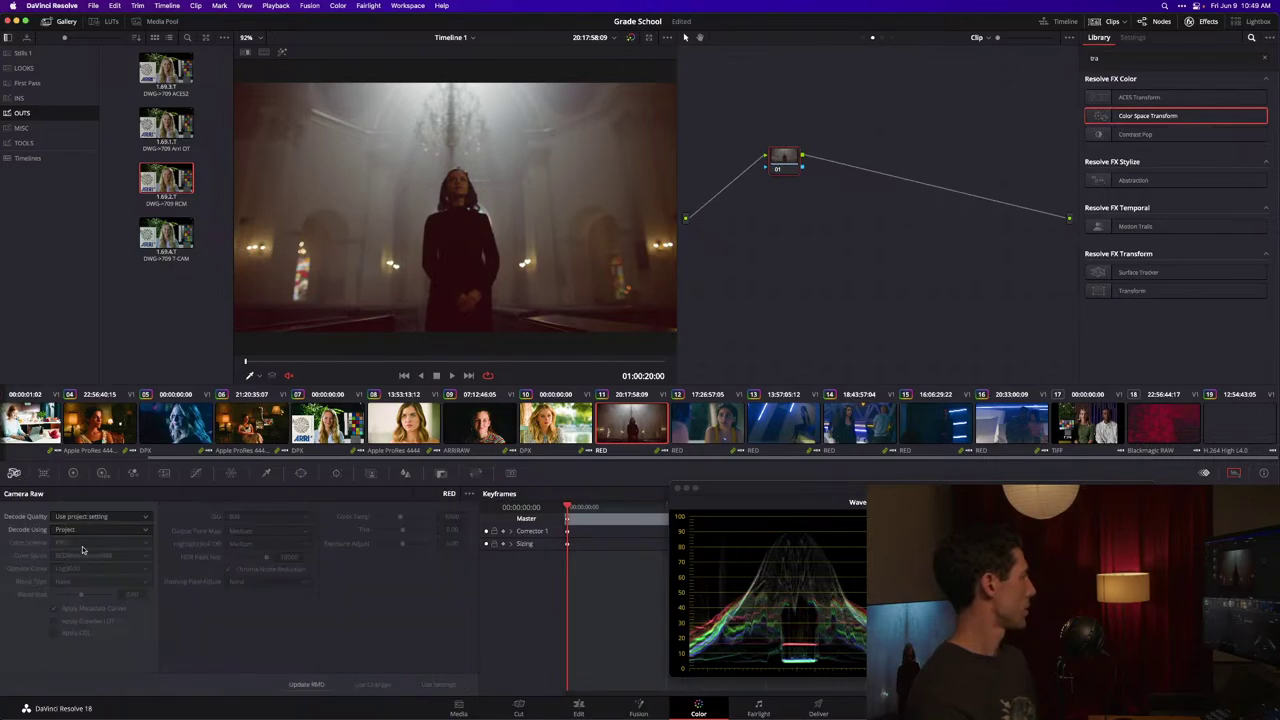
{"action": "left_click", "coordinate": [892, 40]}
{"action": "left_click", "coordinate": [893, 40]}
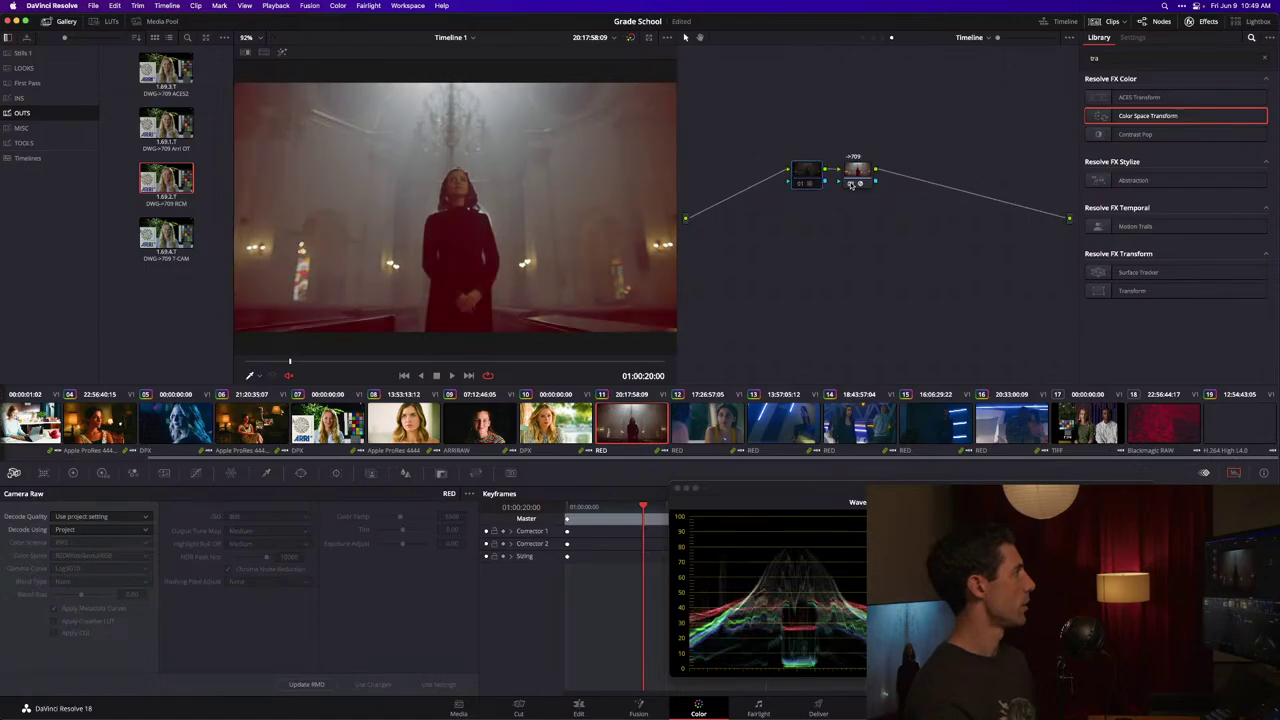
{"action": "left_click_drag", "start_coordinate": [862, 177], "coordinate": [862, 178]}
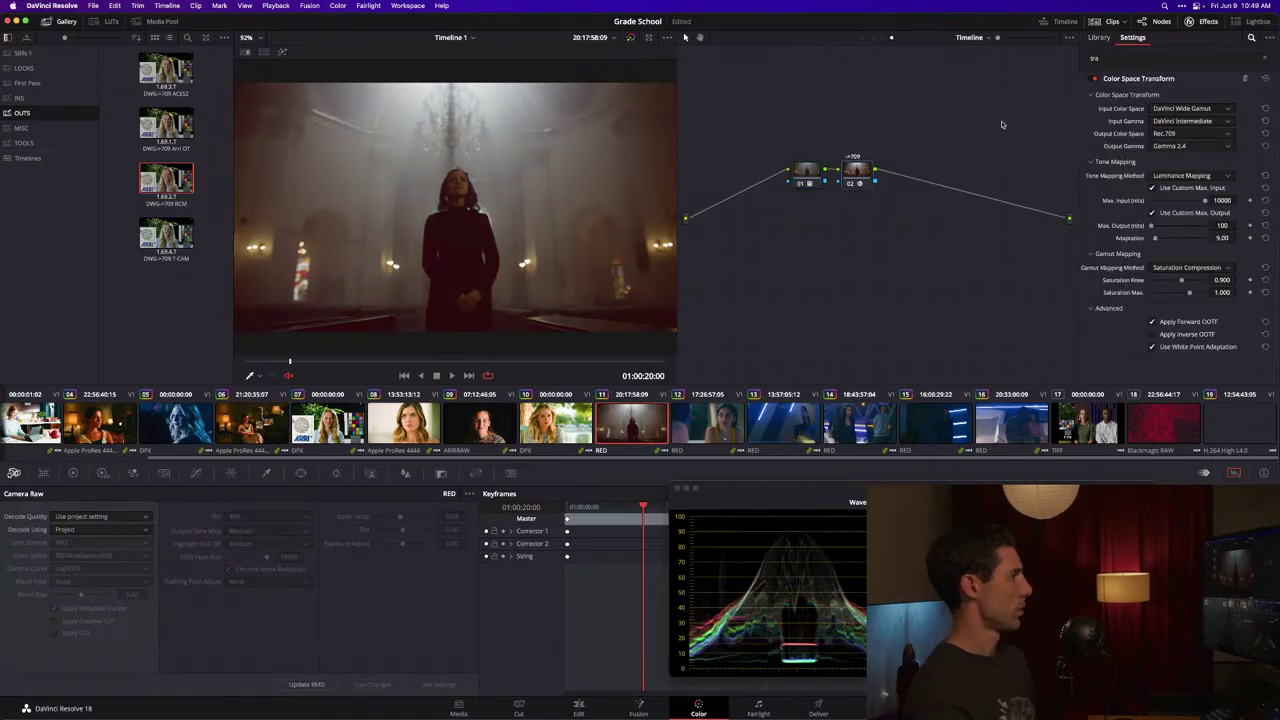
Step: Turn off Apply metadata curves in the project's RED camera raw settings and save
{"action": "key", "text": "shift+9"}
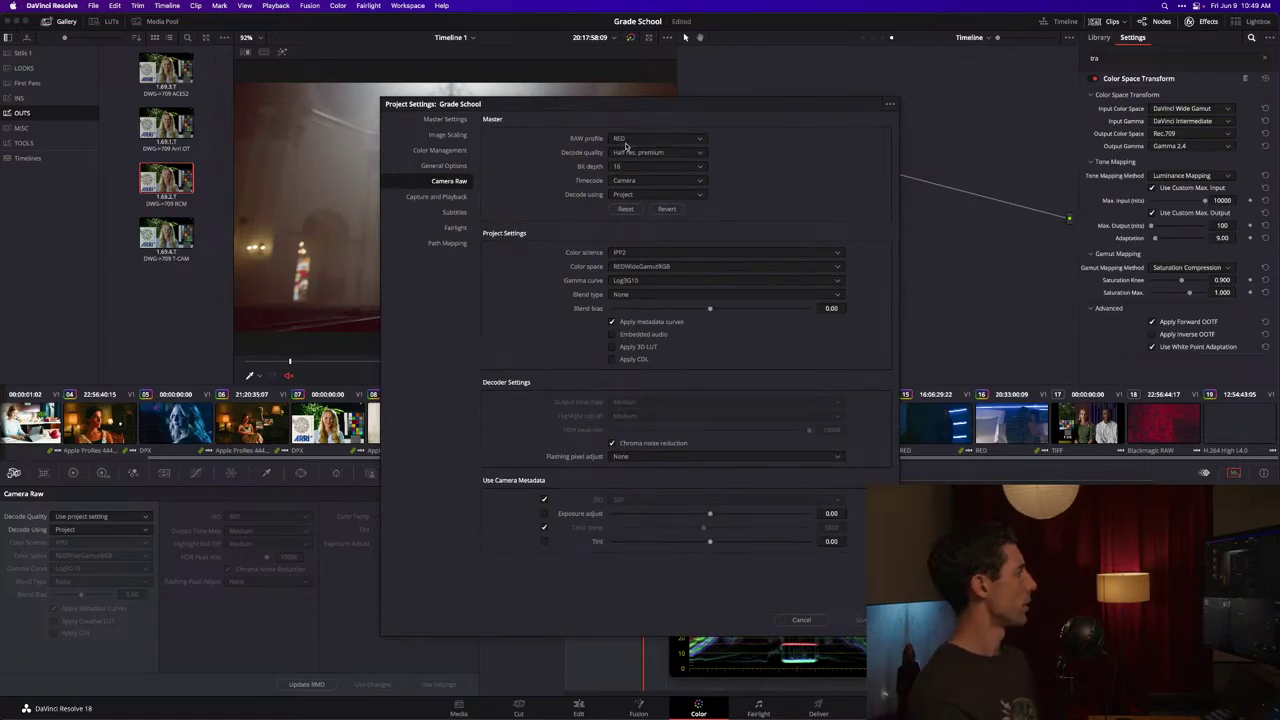
{"action": "left_click", "coordinate": [656, 324]}
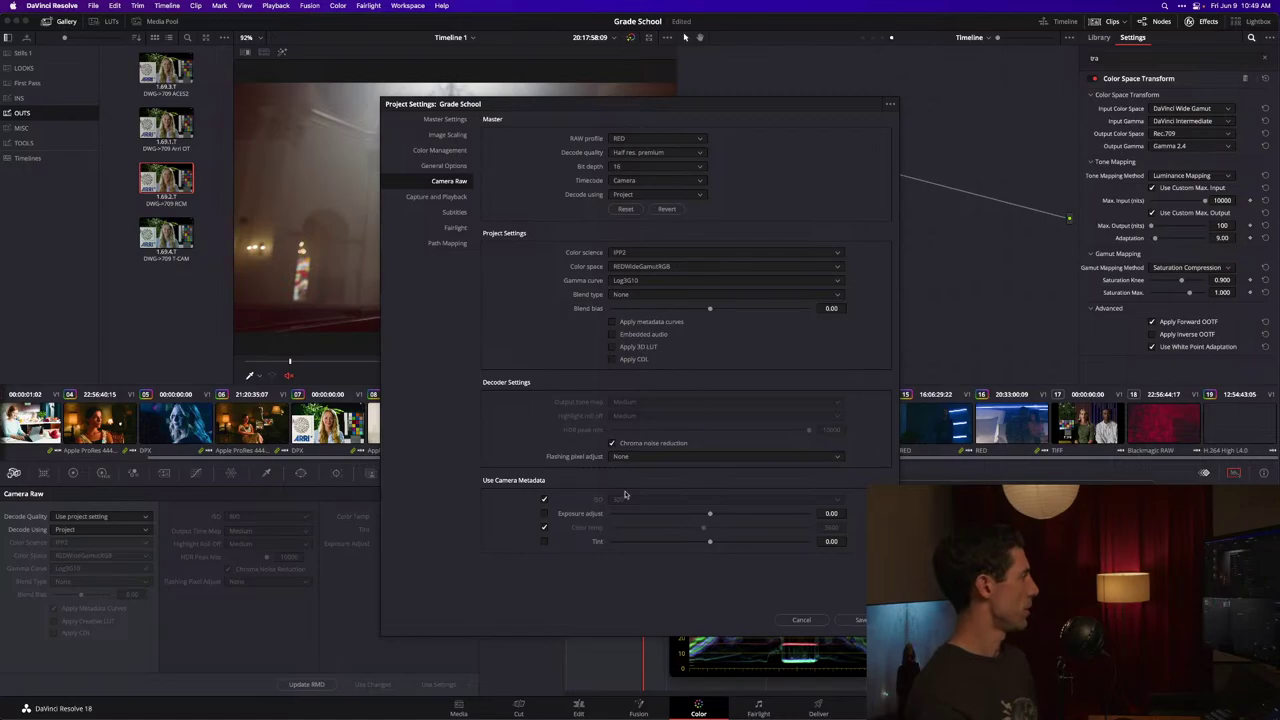
{"action": "left_click", "coordinate": [859, 620]}
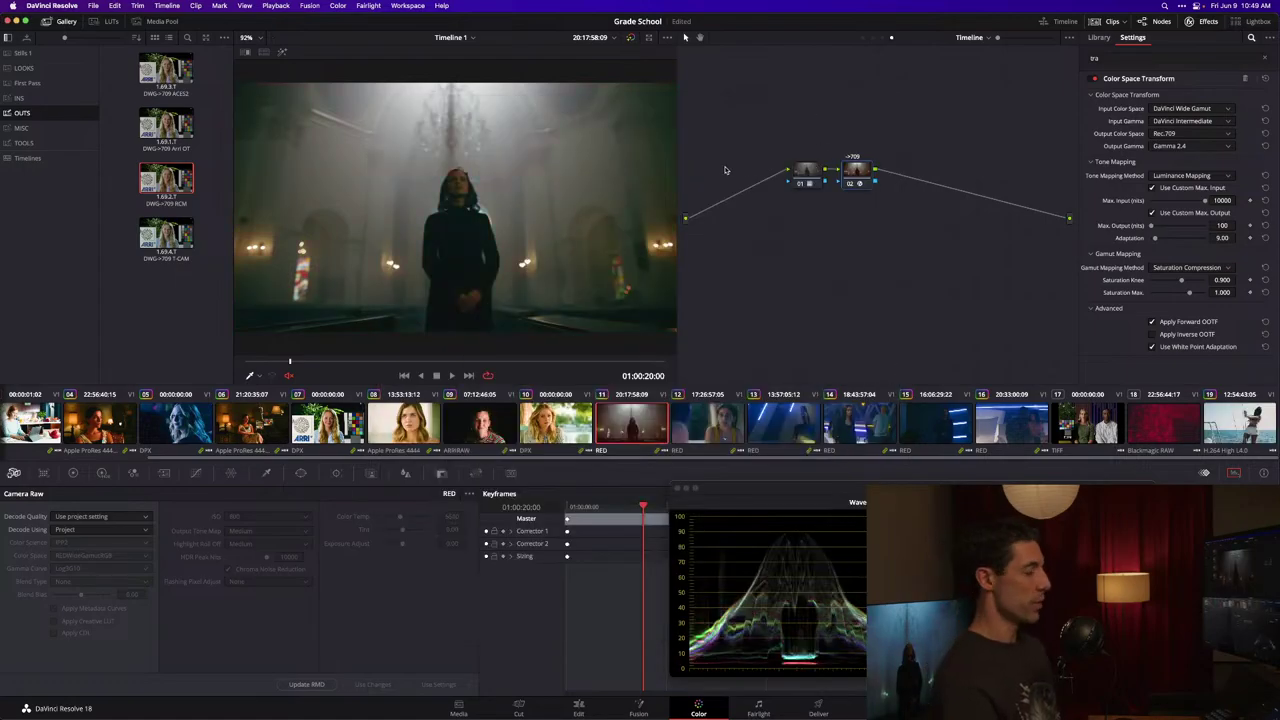
Step: Turn on Apply metadata curves in the project's RED camera raw settings and save
{"action": "key", "text": "shift+9"}
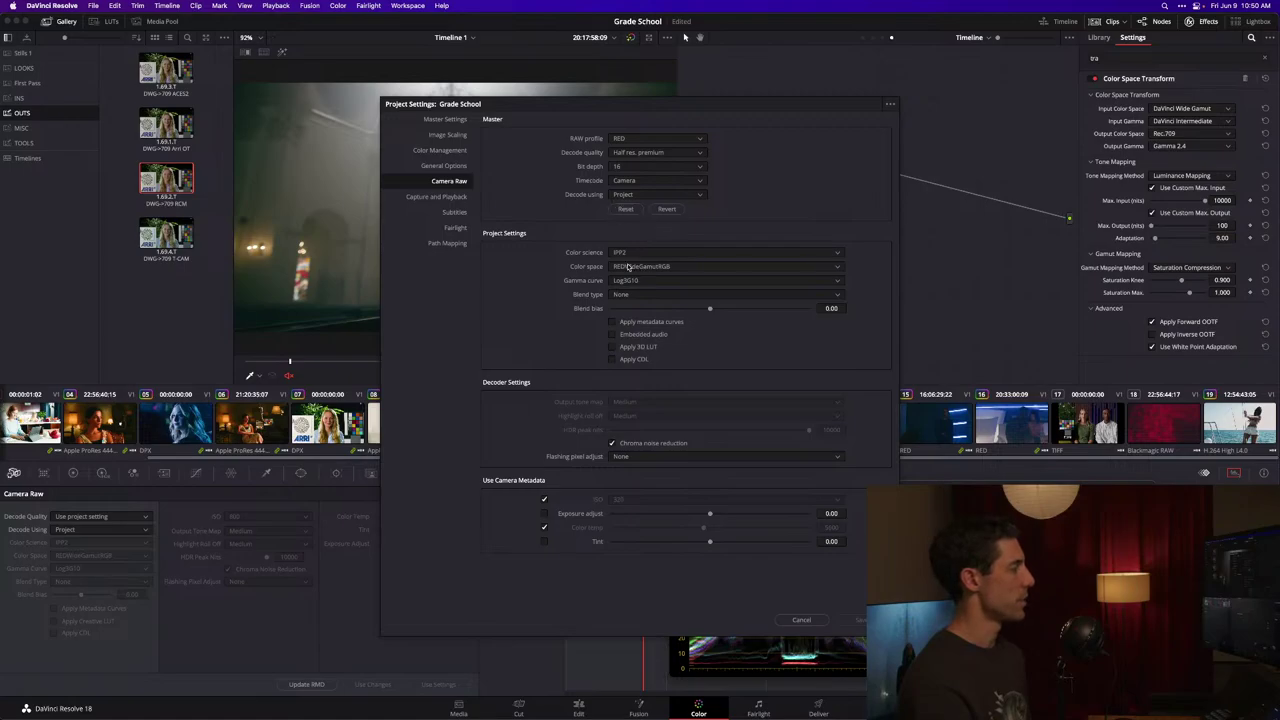
{"action": "left_click", "coordinate": [640, 324]}
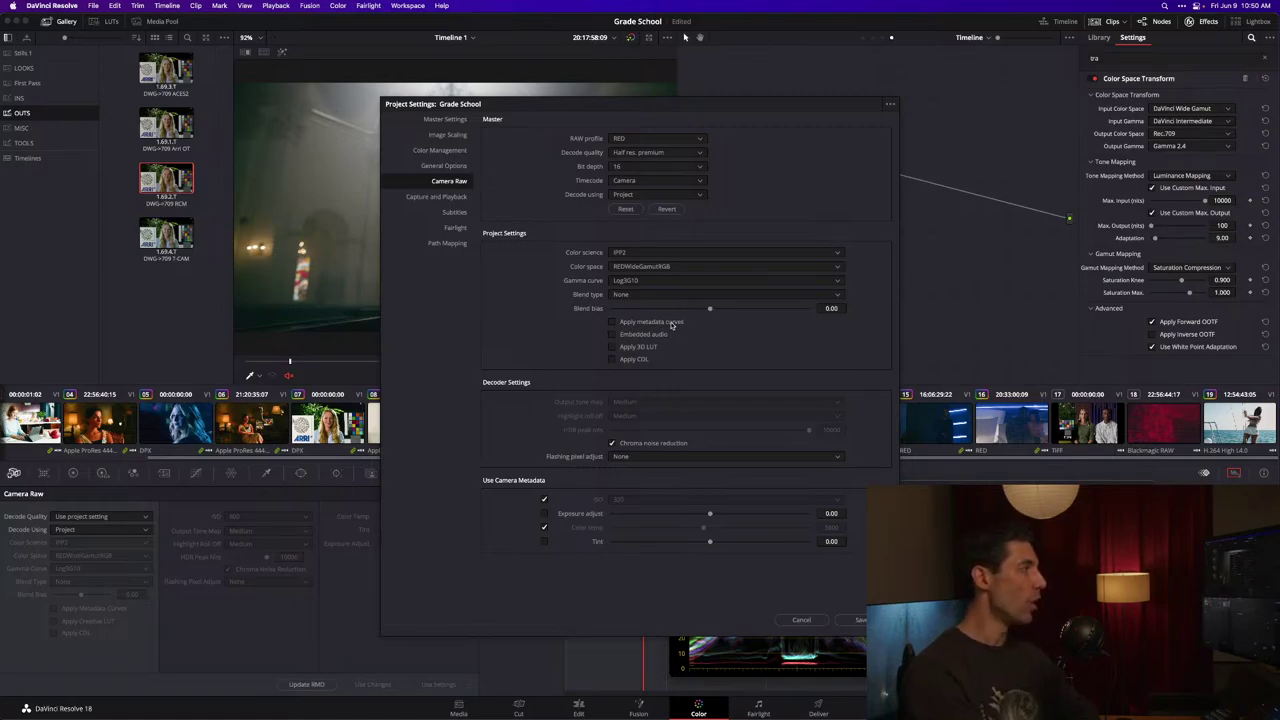
{"action": "left_click", "coordinate": [666, 323]}
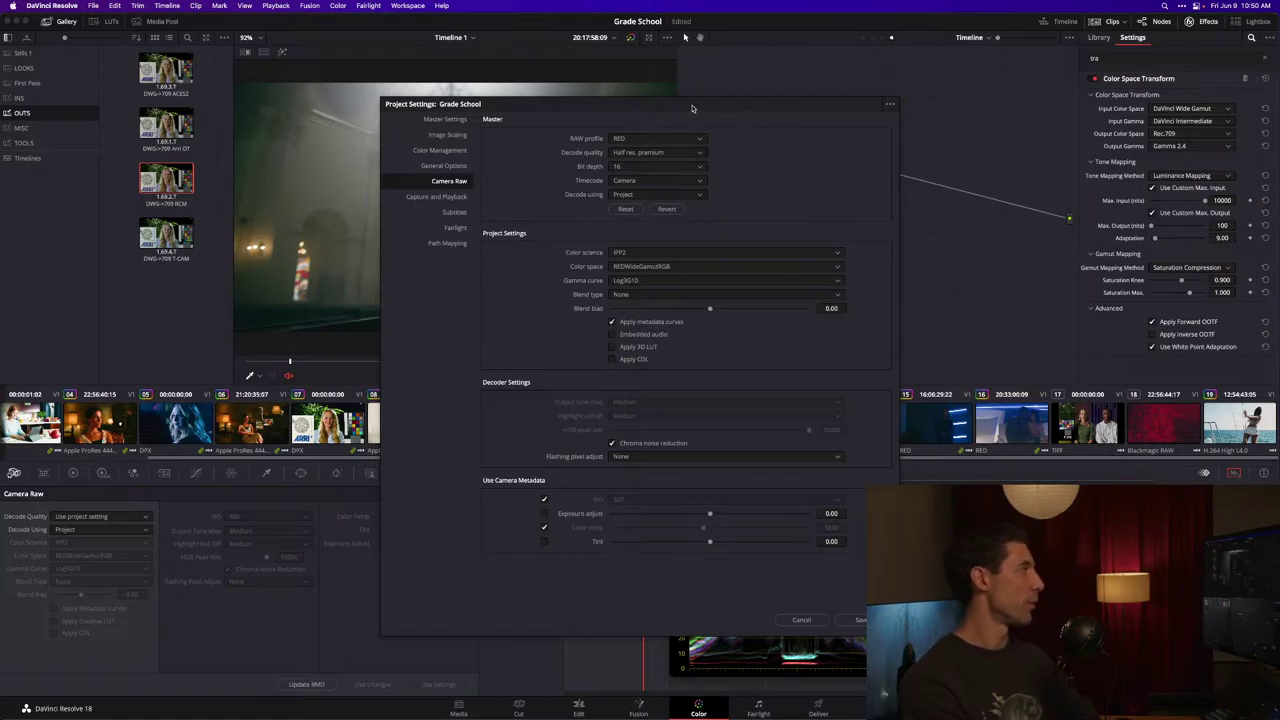
{"action": "left_click_drag", "start_coordinate": [692, 104], "coordinate": [907, 86]}
{"action": "key", "text": "Escape"}
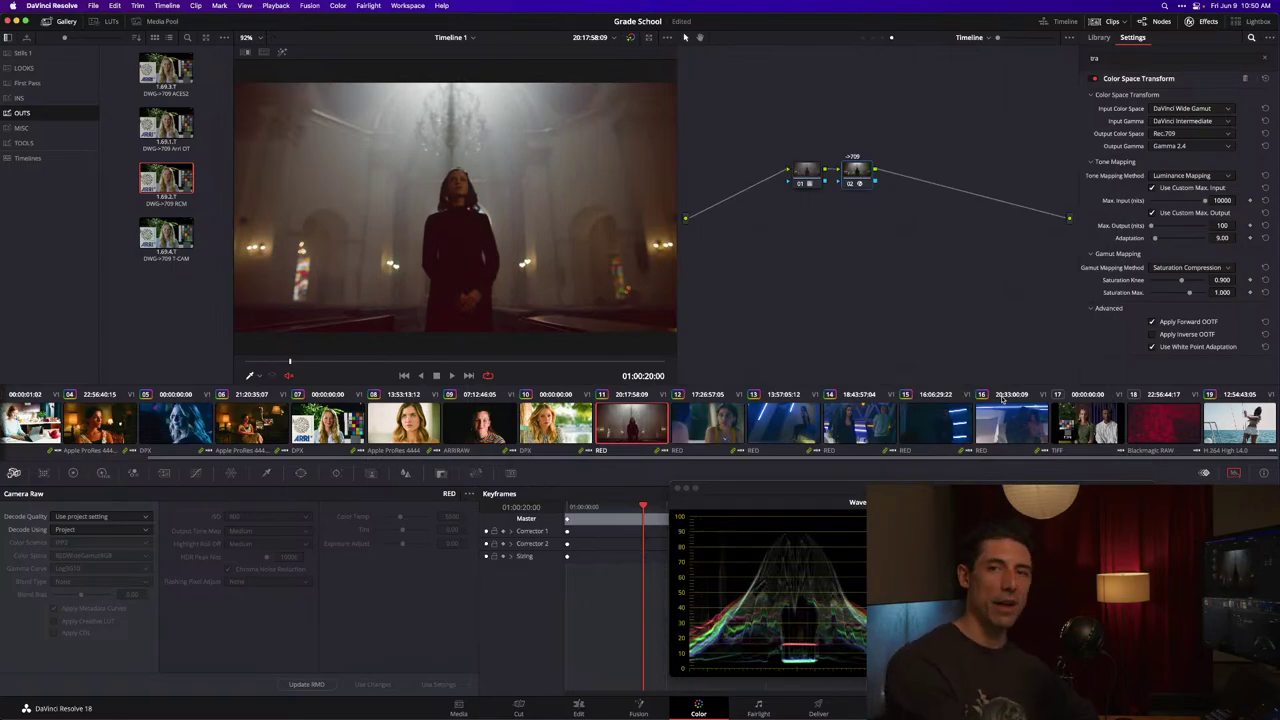
Step: Switch Apply metadata curves back off in the project's RED camera raw settings and save
{"action": "key", "text": "shift+9"}
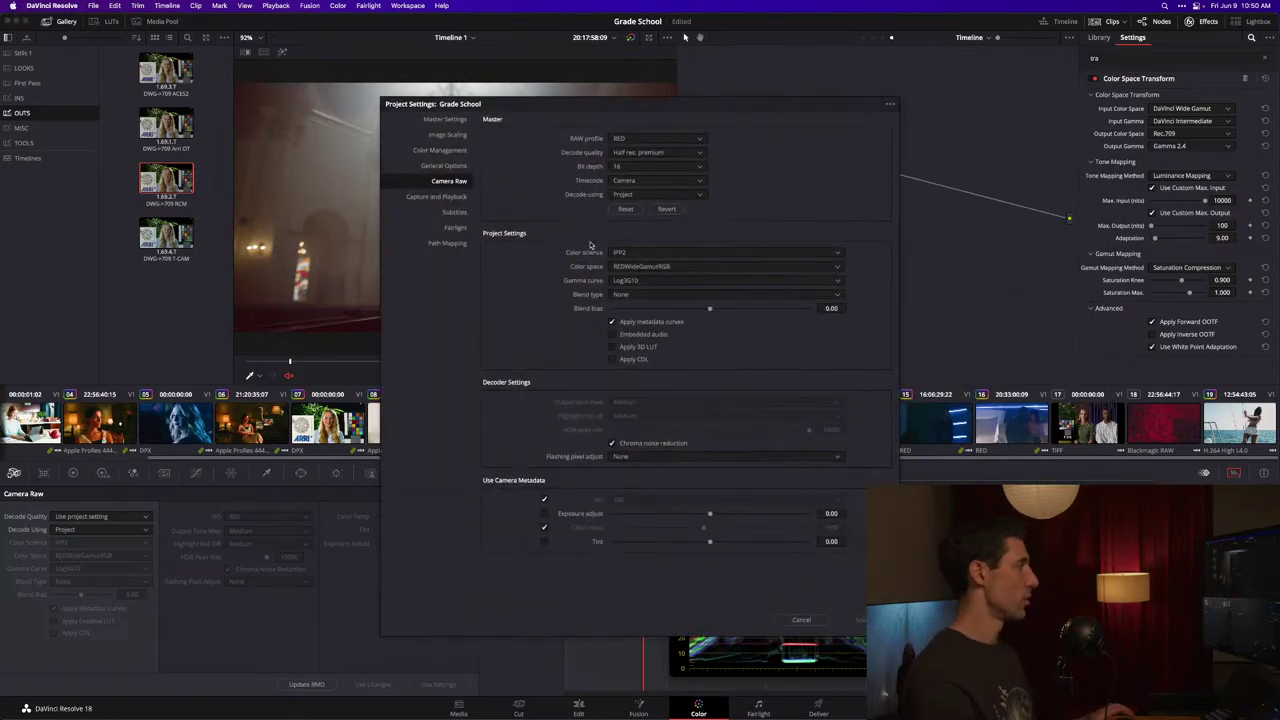
{"action": "left_click", "coordinate": [621, 323]}
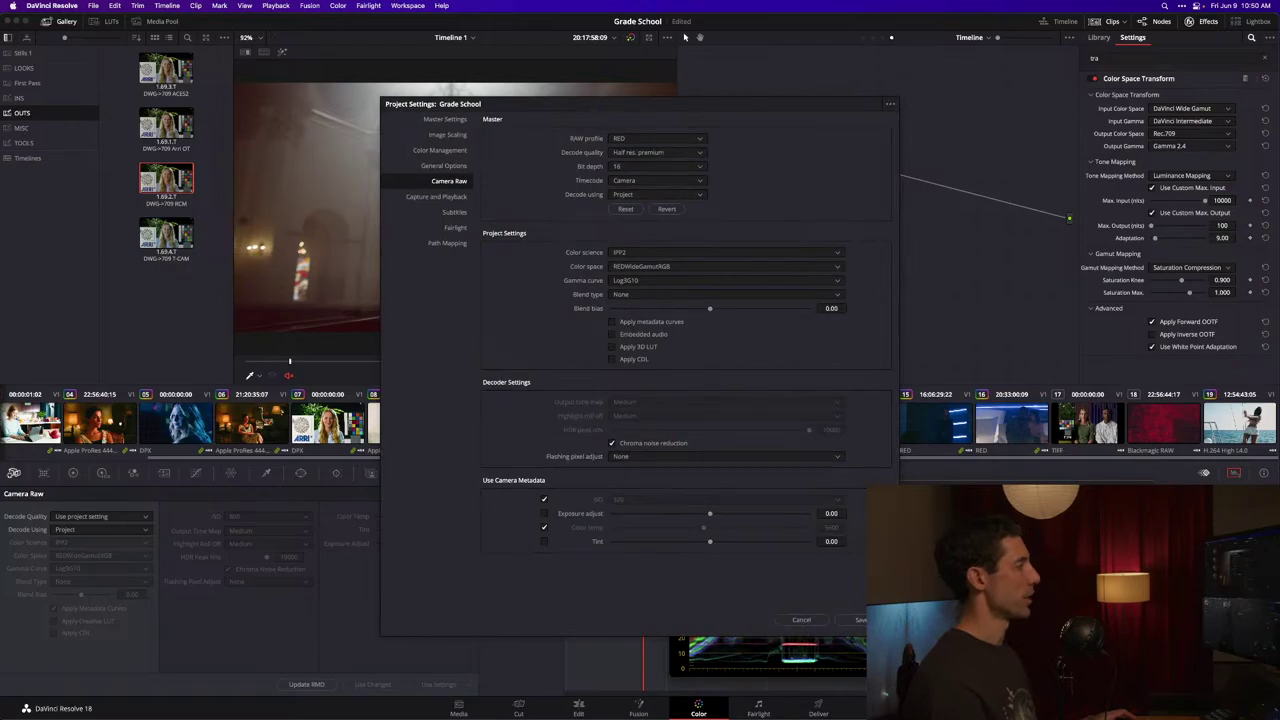
{"action": "left_click", "coordinate": [860, 620]}
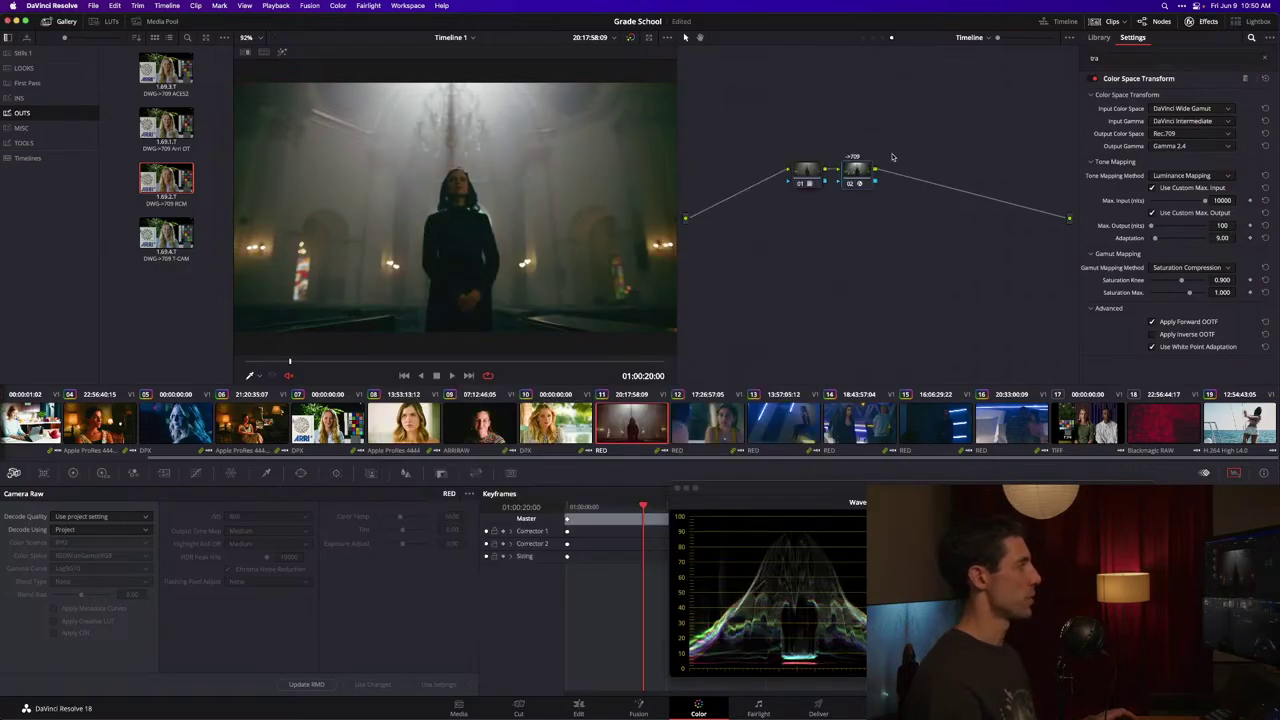
Step: Add a node ahead of the church clip's clip-level node and apply the Grayscale Ramp v1.1 utility LUT to it
{"action": "left_click", "coordinate": [874, 38]}
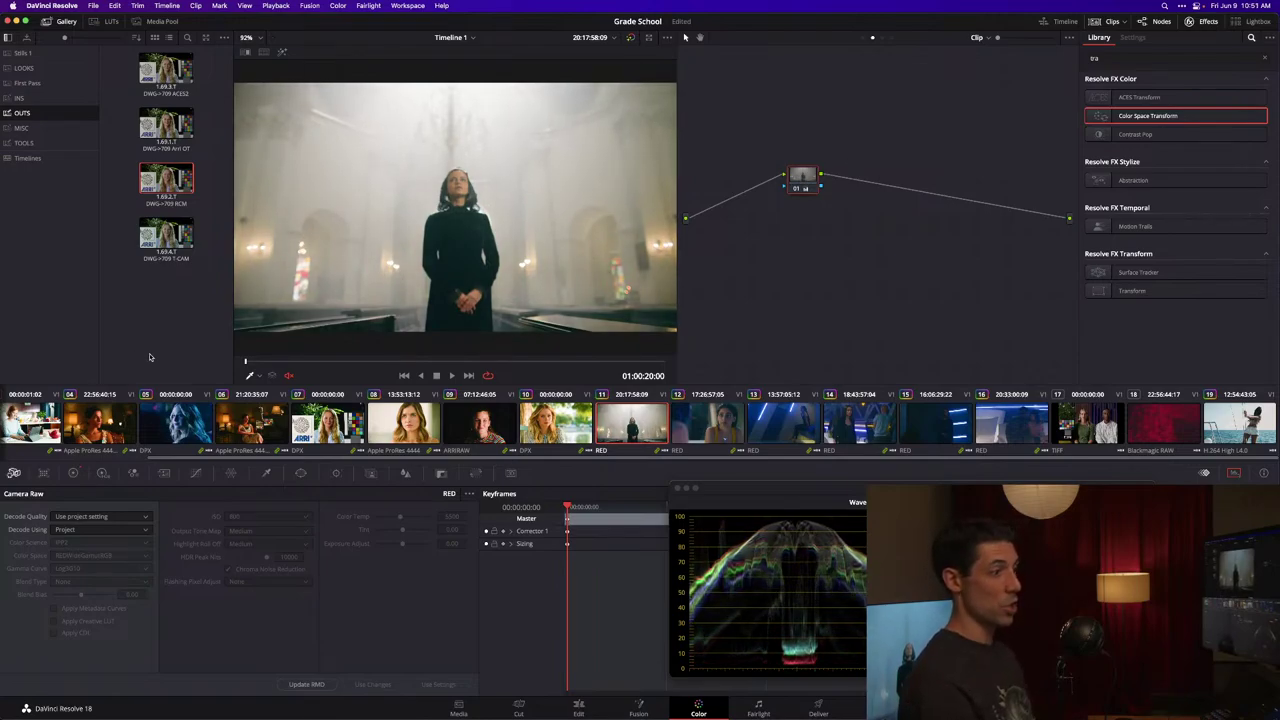
{"action": "scroll", "coordinate": [449, 225], "scroll_direction": "up", "scroll_amount": 10}
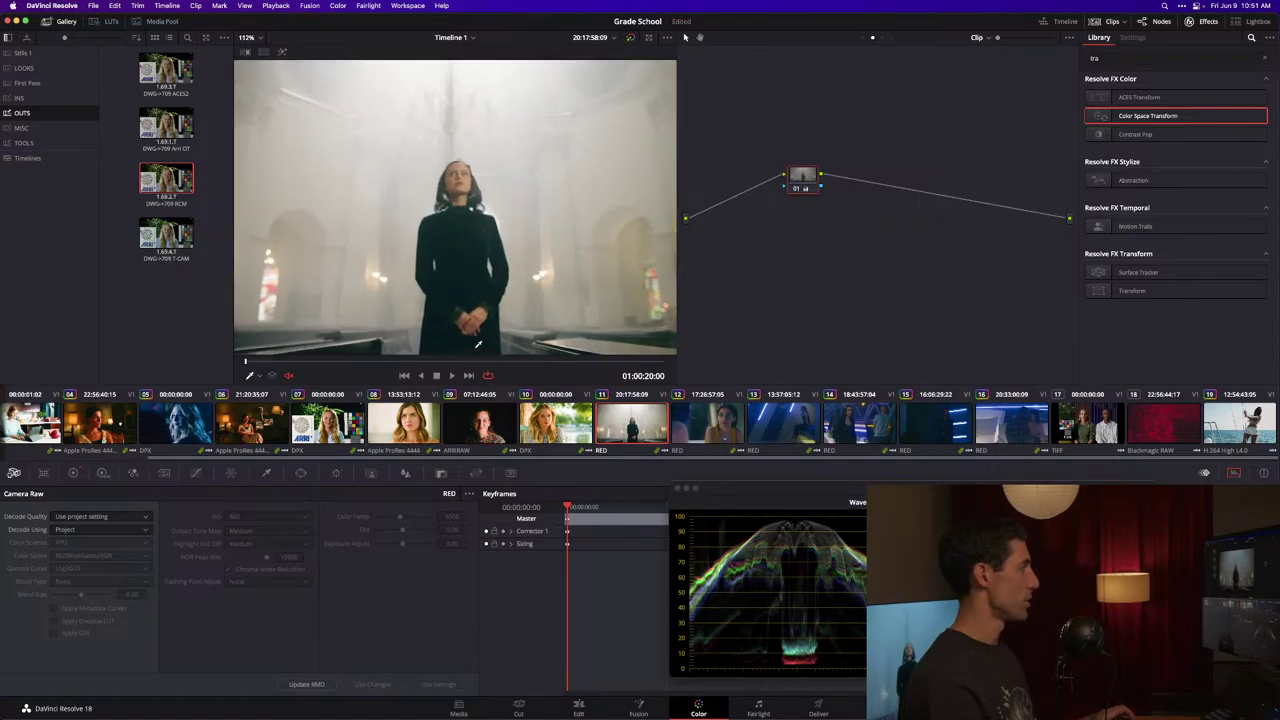
{"action": "scroll", "coordinate": [460, 170], "scroll_direction": "up", "scroll_amount": 2}
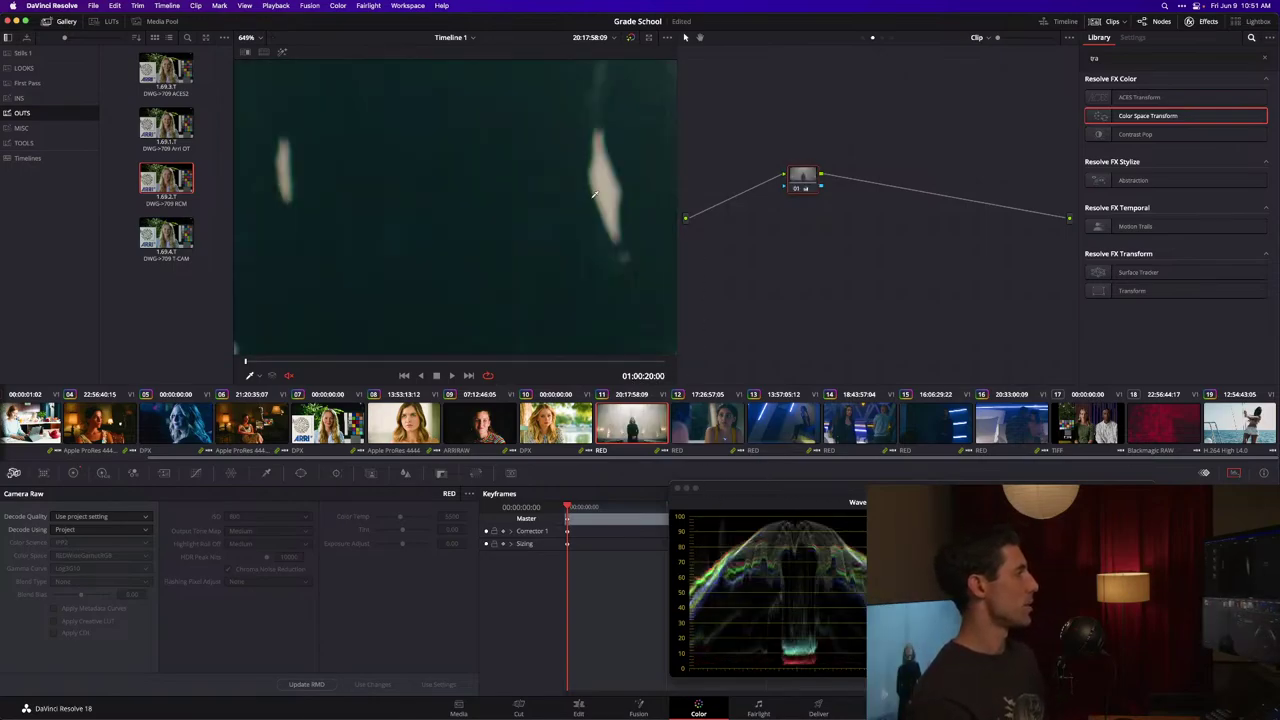
{"action": "key", "text": "alt+s"}
{"action": "left_click", "coordinate": [108, 21]}
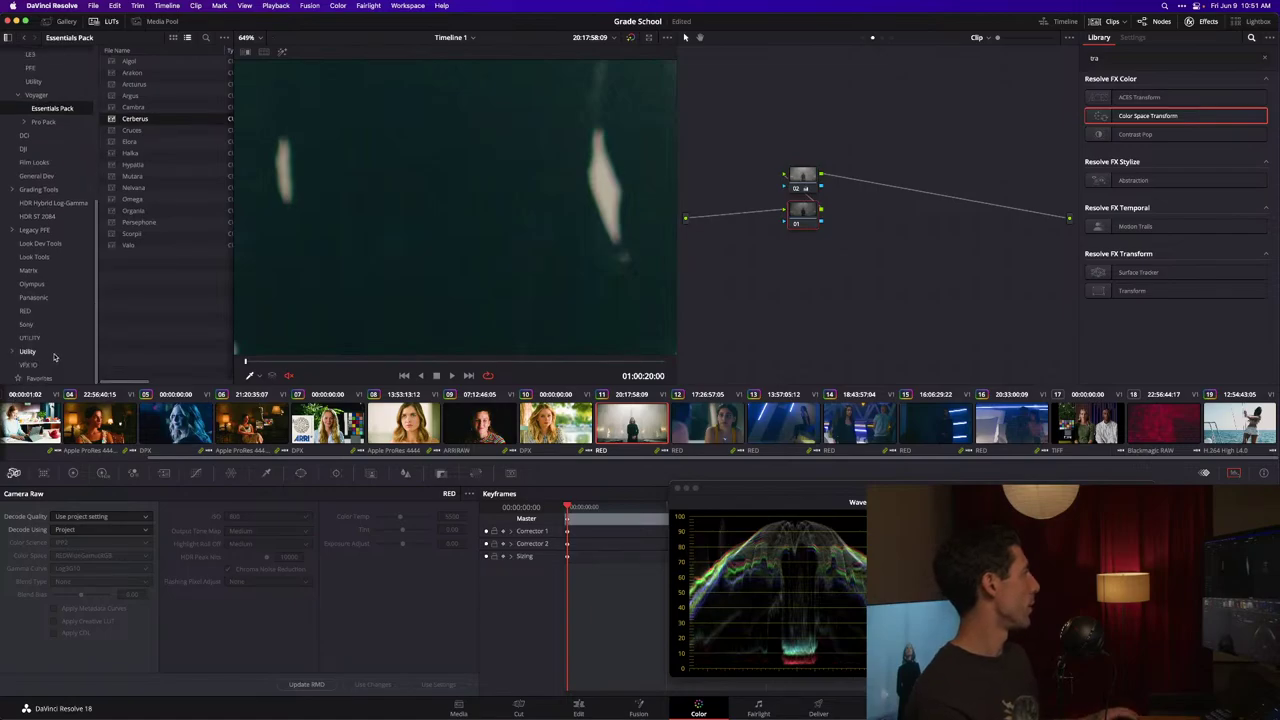
{"action": "scroll", "coordinate": [30, 360], "scroll_direction": "down", "scroll_amount": 3}
{"action": "left_click", "coordinate": [27, 351]}
{"action": "scroll", "coordinate": [144, 86], "scroll_direction": "down", "scroll_amount": 1}
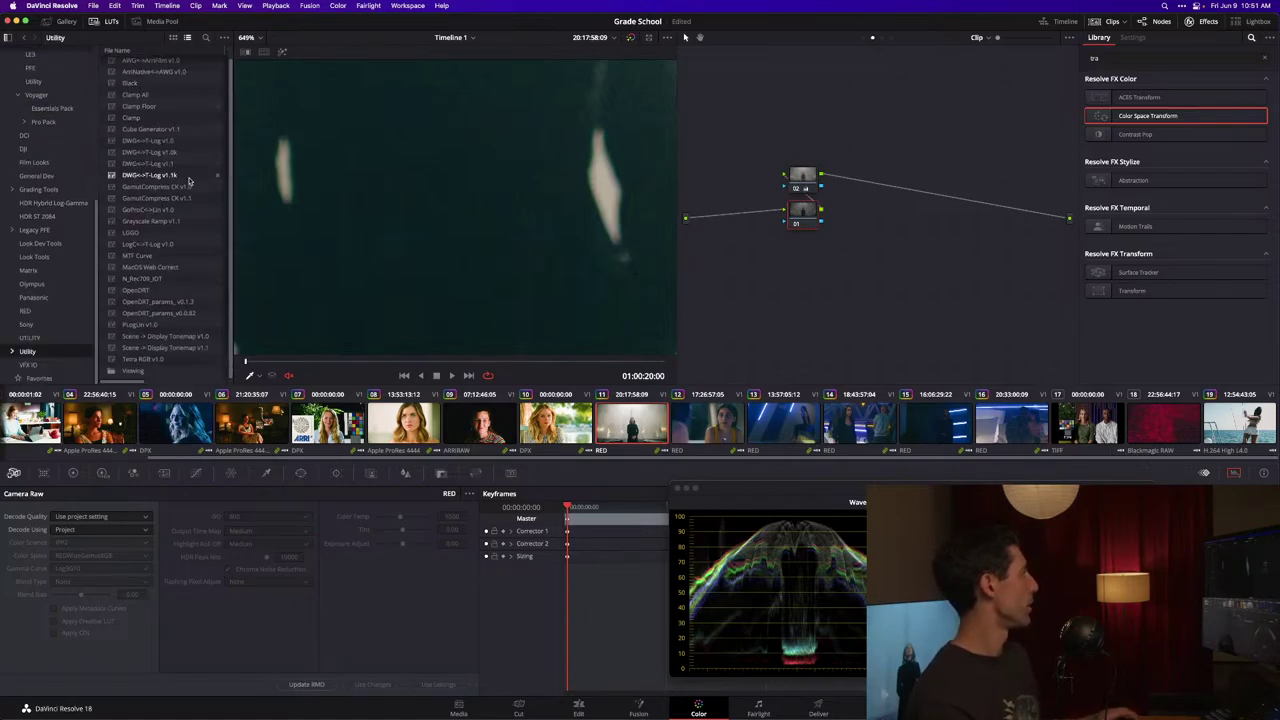
{"action": "left_click_drag", "start_coordinate": [160, 220], "coordinate": [803, 210]}
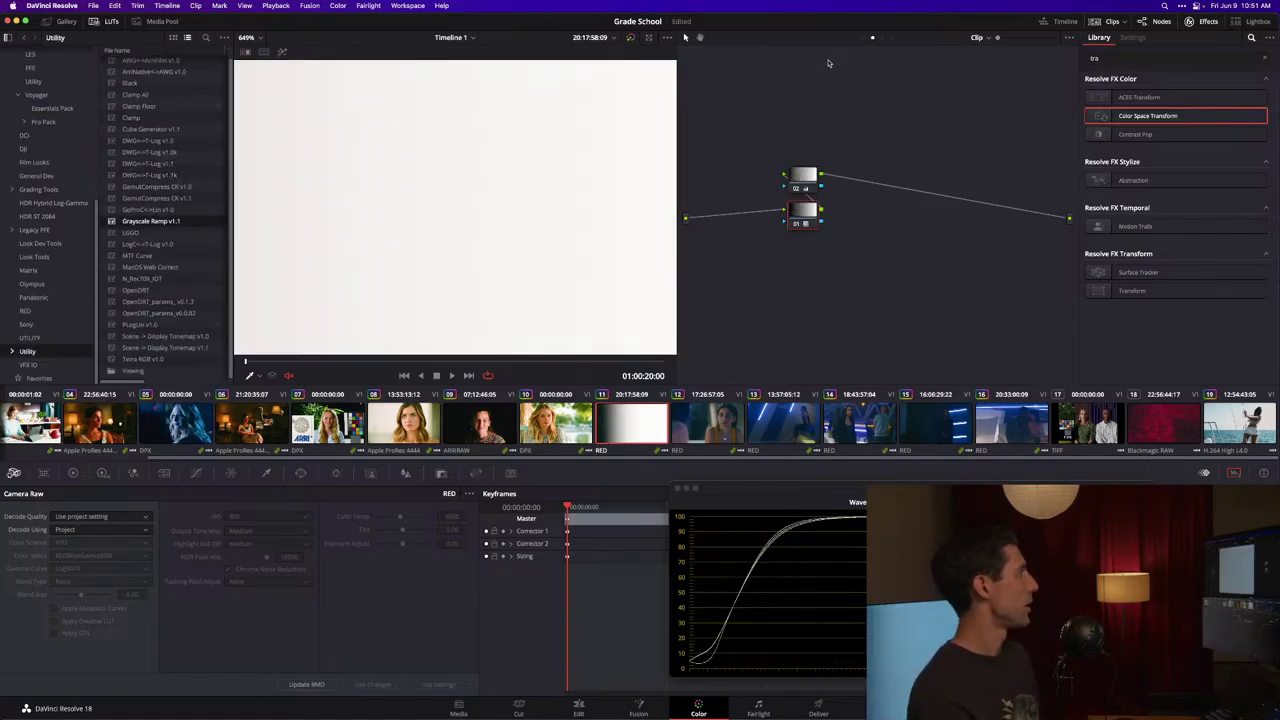
Step: Inspect the grayscale ramp's waveform against the other graph levels, and delete the ramp node from the church clip
{"action": "right_click", "coordinate": [634, 422]}
{"action": "left_click", "coordinate": [866, 37]}
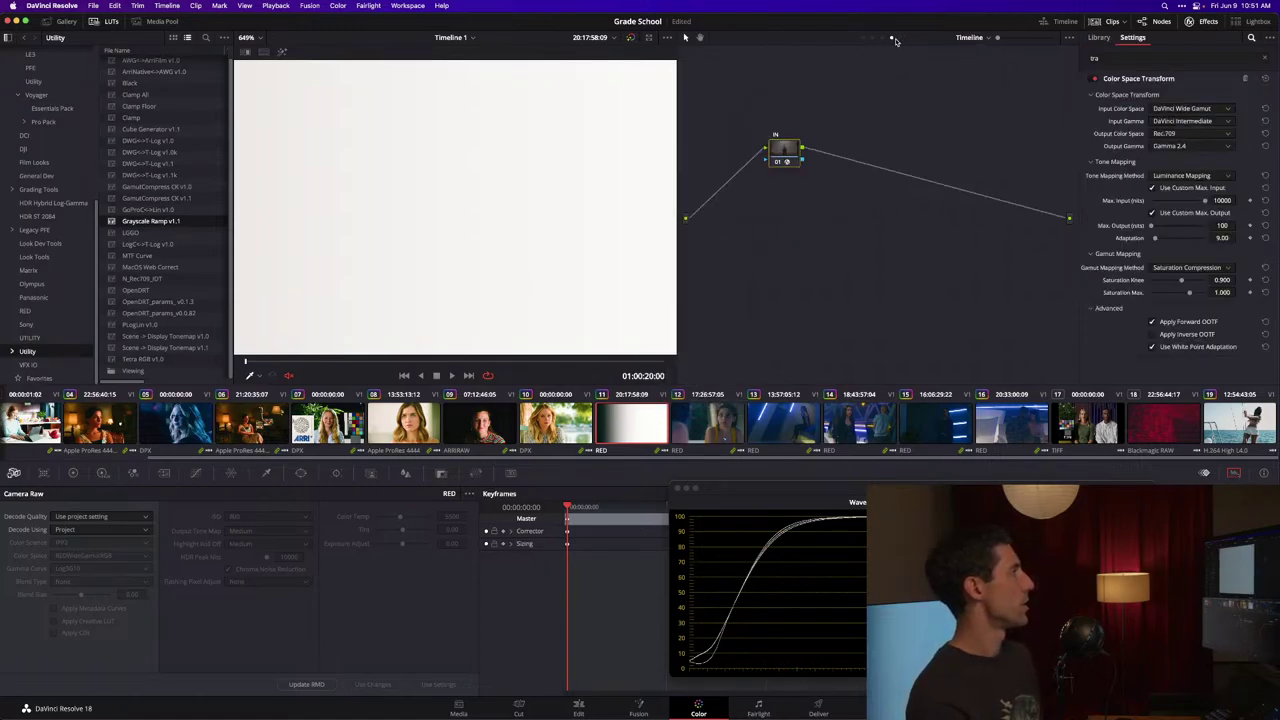
{"action": "left_click", "coordinate": [874, 38]}
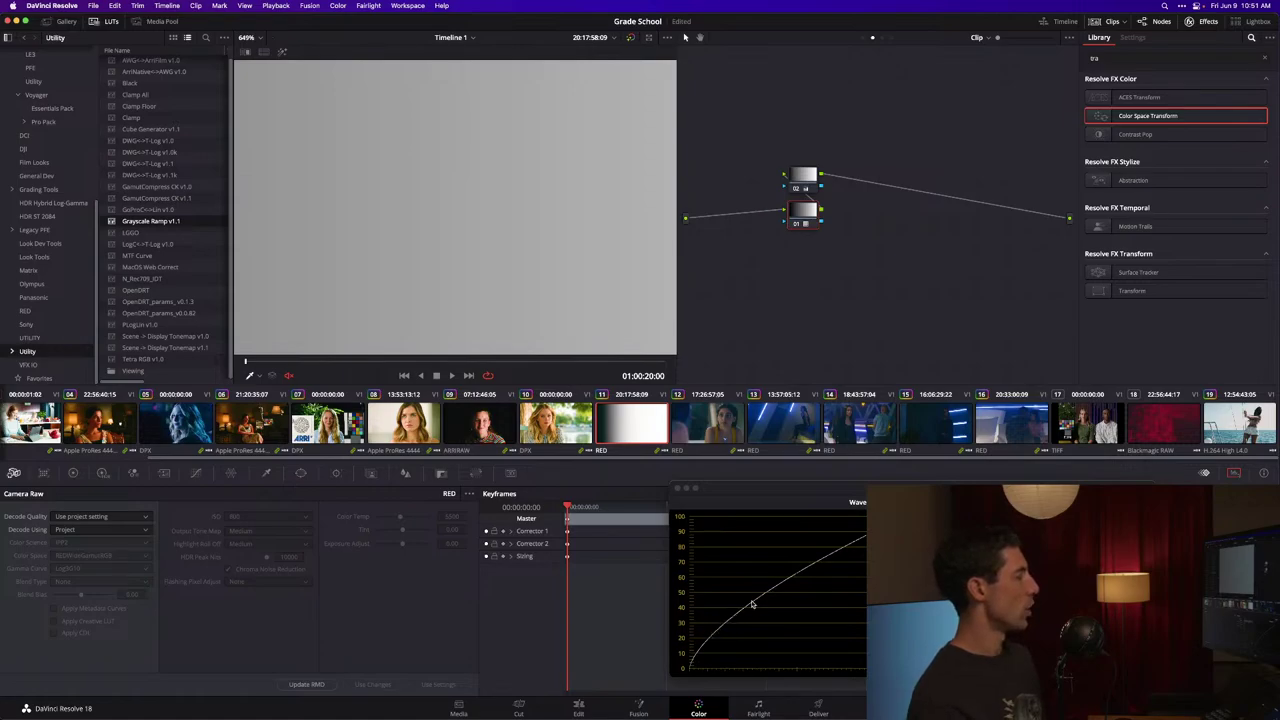
{"action": "left_click", "coordinate": [803, 212]}
{"action": "key", "text": "Delete"}
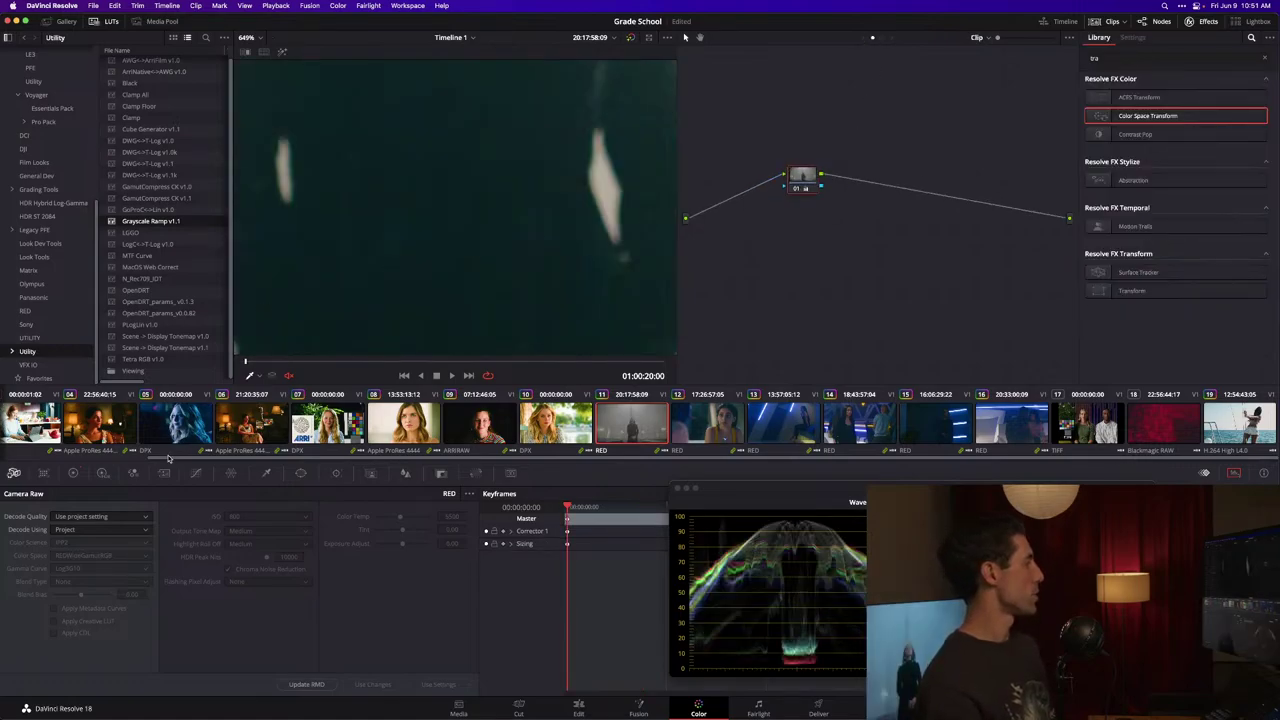
Step: Switch to clip 03 of the woman at the tablet and reset the primaries on its EXPOSURE node
{"action": "scroll", "coordinate": [186, 462], "scroll_direction": "left", "scroll_amount": 3}
{"action": "left_click", "coordinate": [191, 428]}
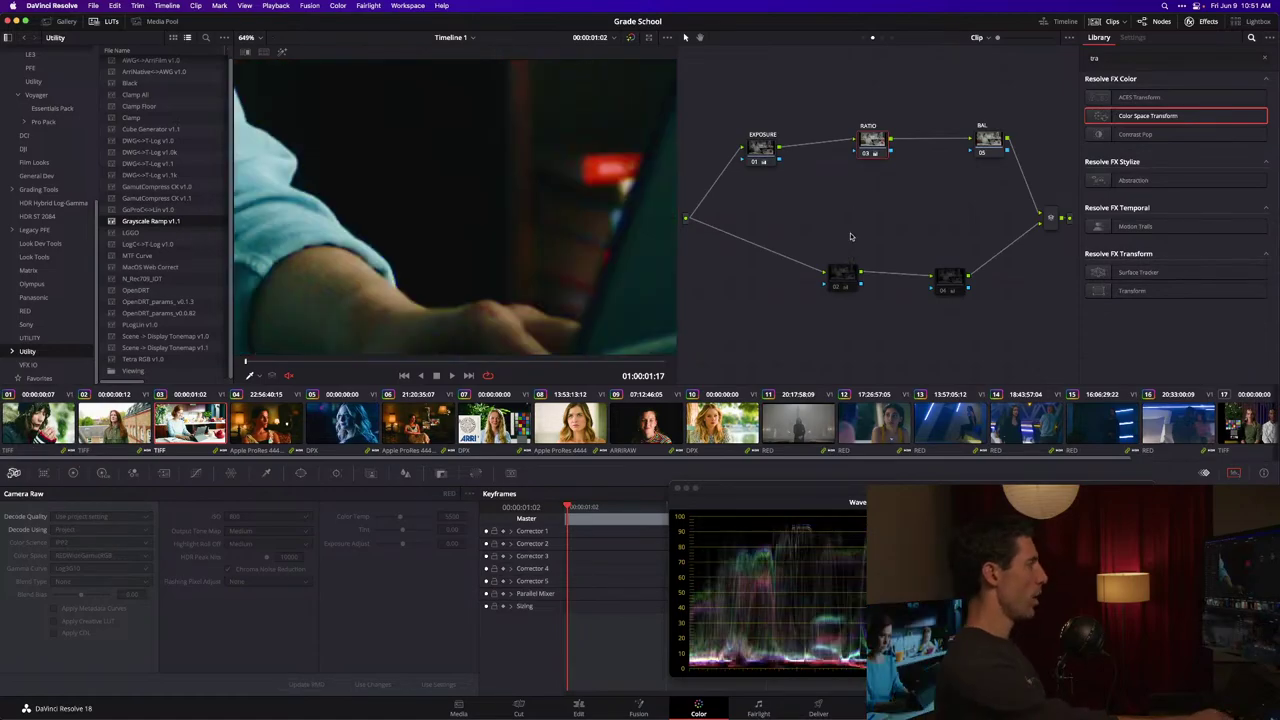
{"action": "left_click", "coordinate": [950, 278]}
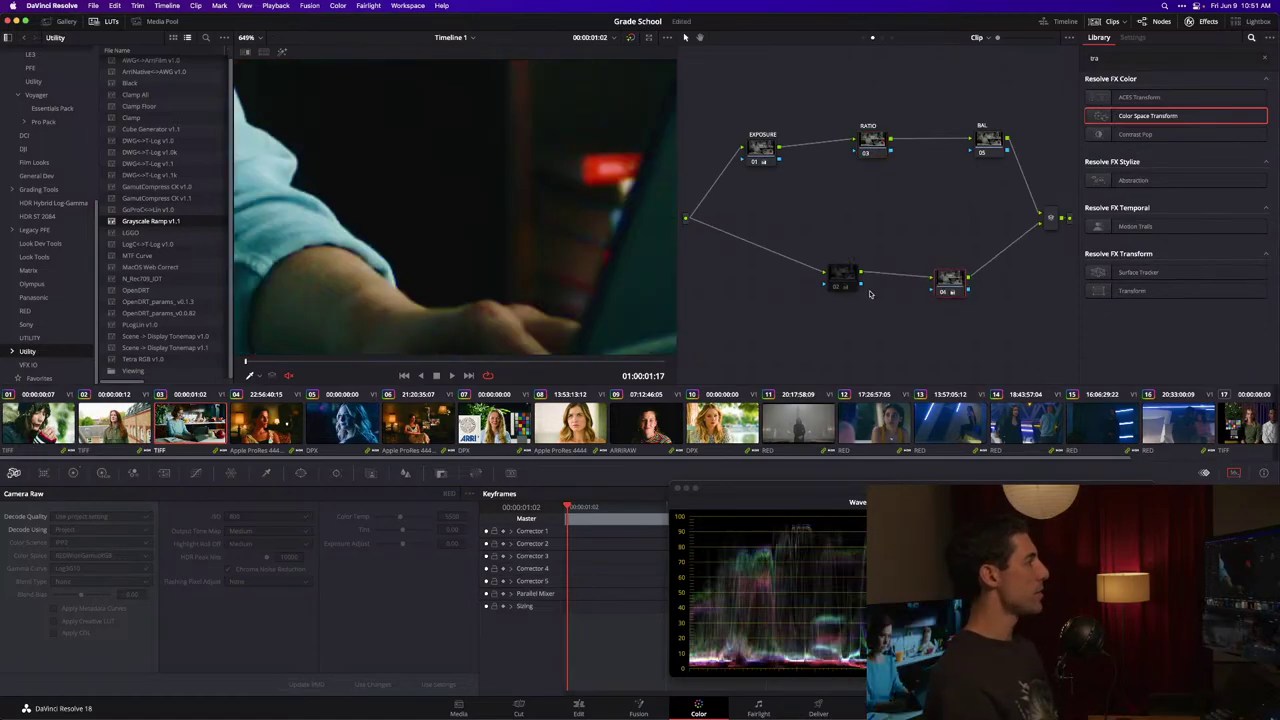
{"action": "key", "text": "shift+z"}
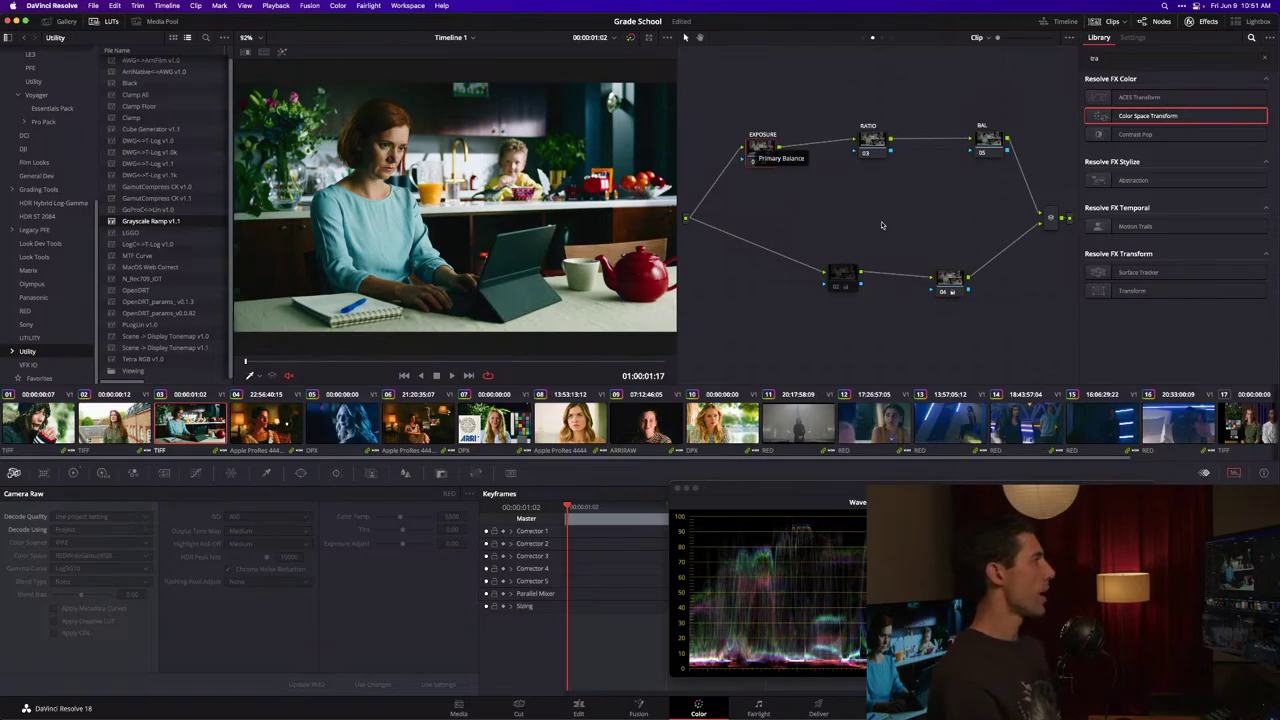
{"action": "left_click", "coordinate": [73, 473]}
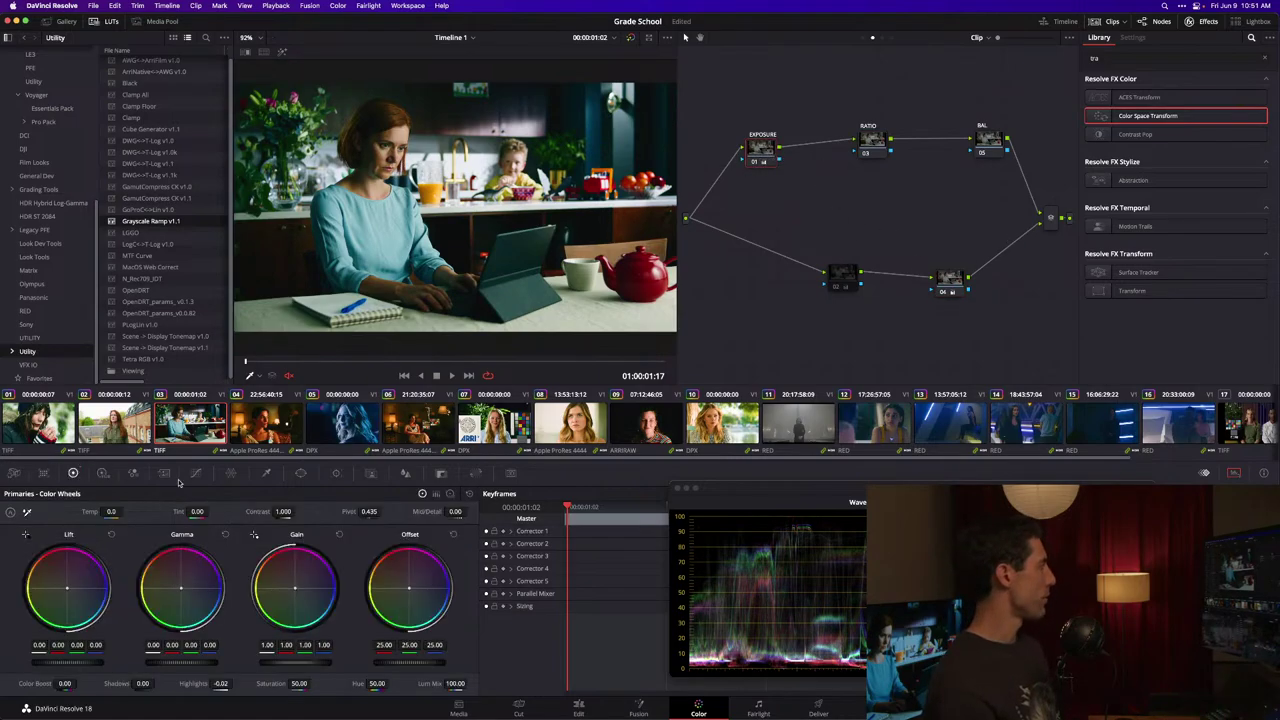
{"action": "left_click", "coordinate": [467, 496]}
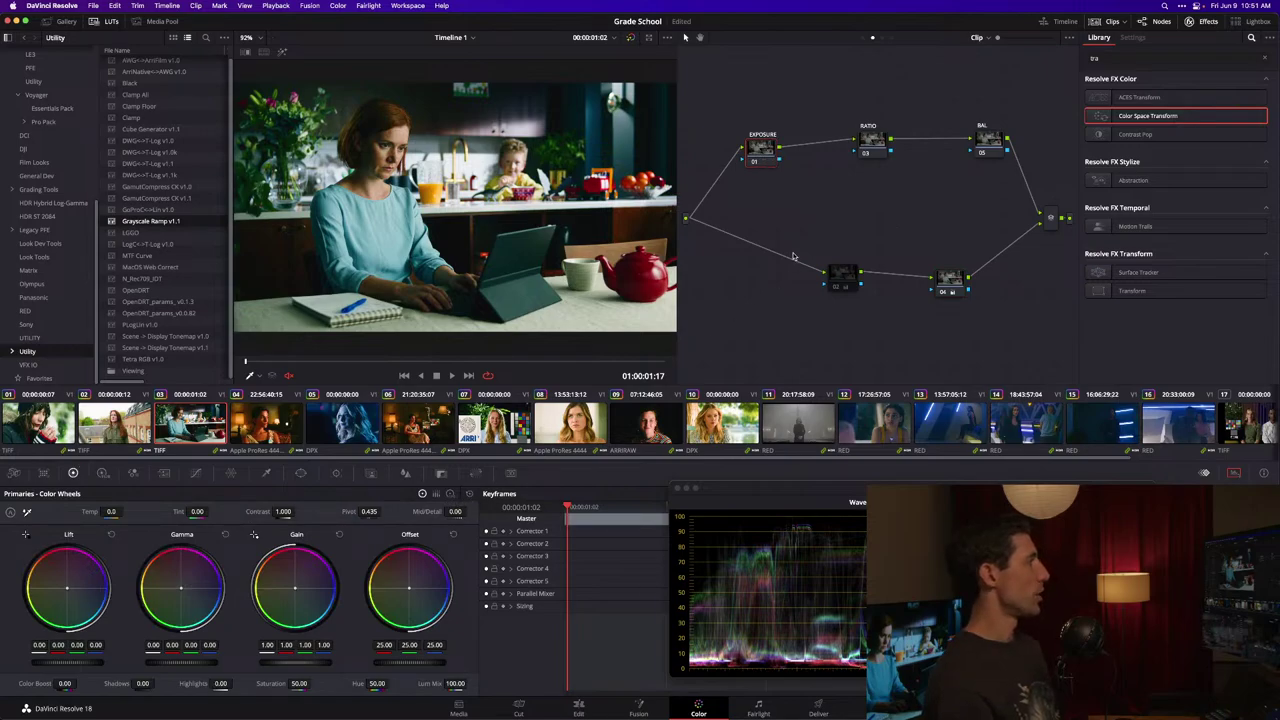
Step: Delete node 04 from the lower branch of clip 03's node graph
{"action": "left_click", "coordinate": [853, 279]}
{"action": "left_click", "coordinate": [955, 282]}
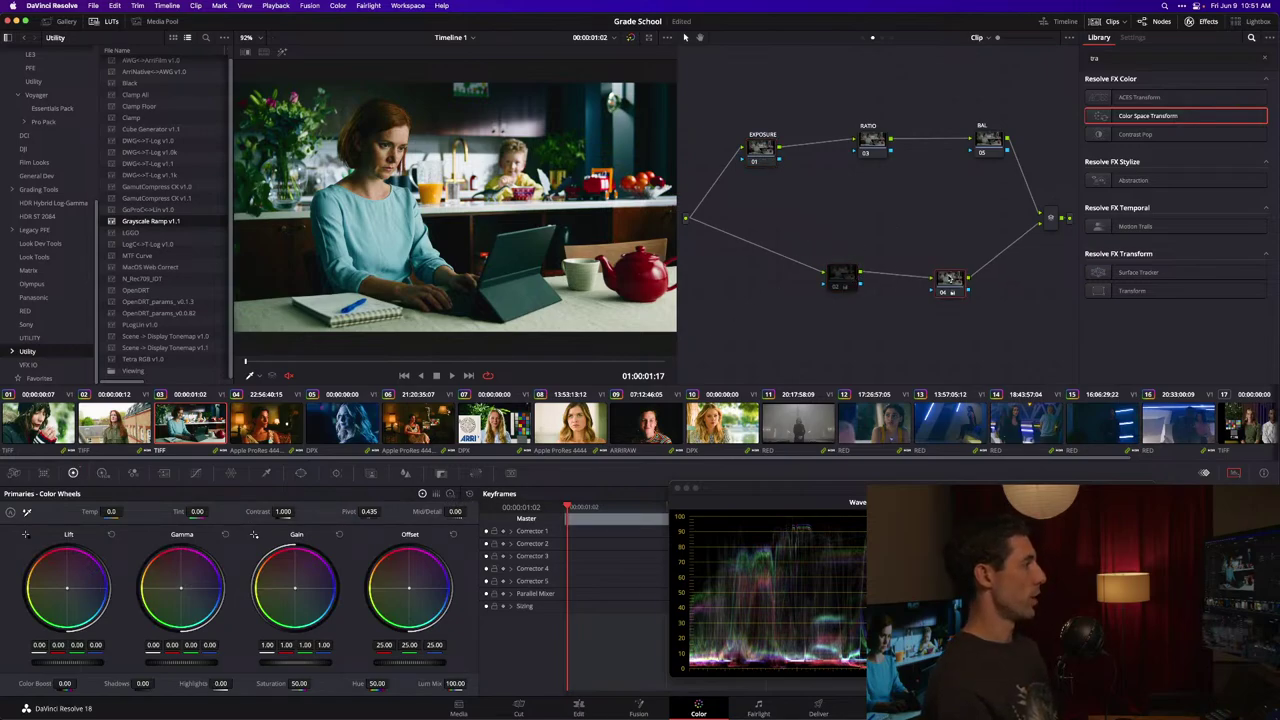
{"action": "key", "text": "Delete"}
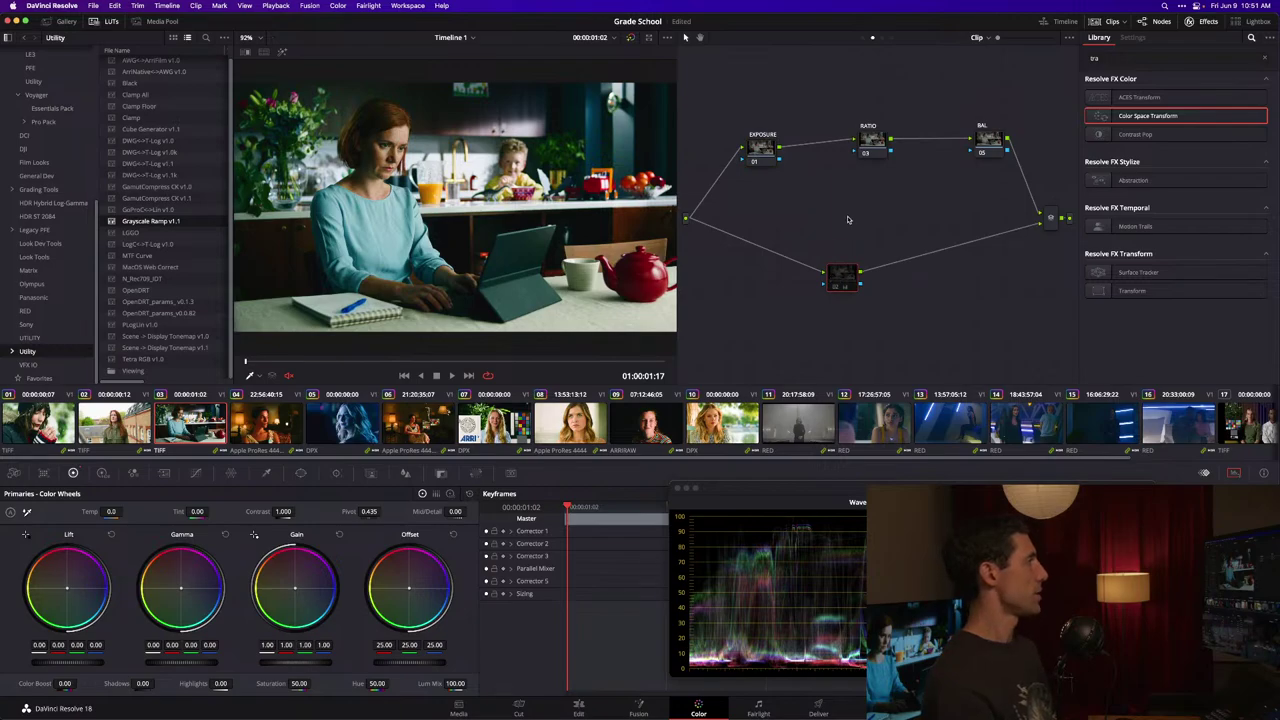
Step: Set the group pre-clip IN node's Color Space Transform to ARRI Wide Gamut 3 input color space and ARRI LogC3 input gamma
{"action": "left_click", "coordinate": [865, 38]}
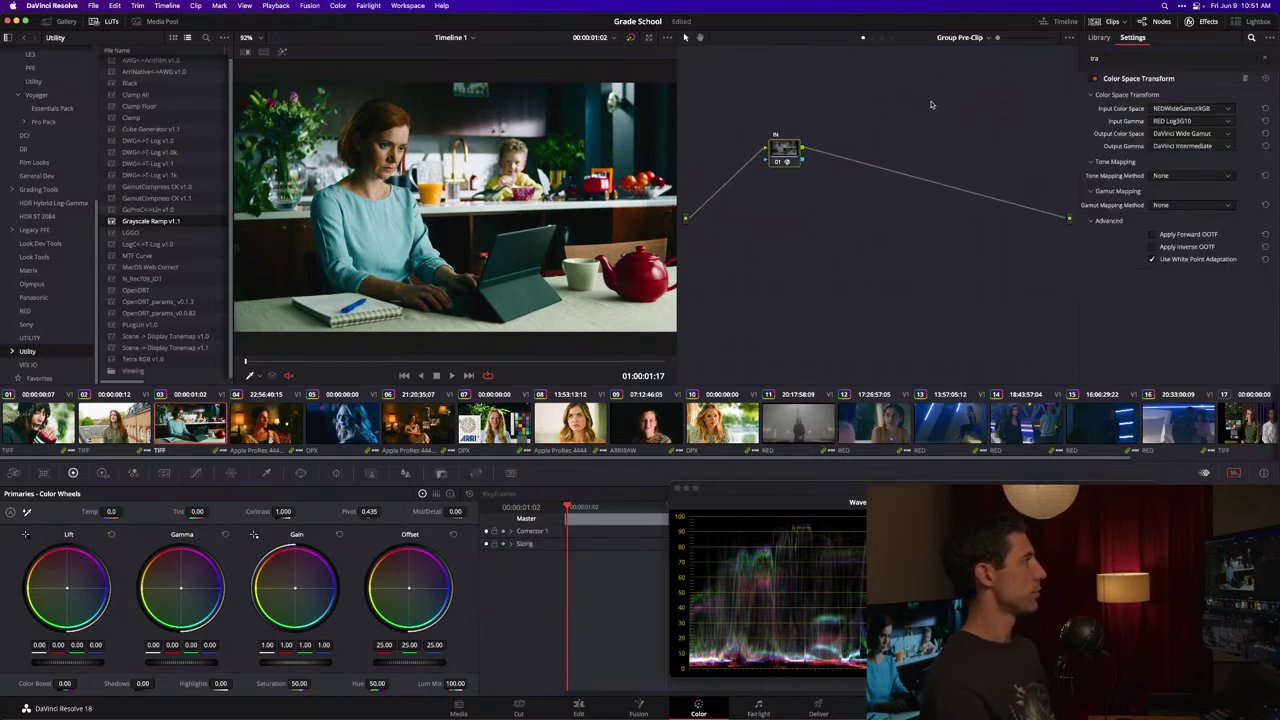
{"action": "left_click", "coordinate": [1192, 108]}
{"action": "left_click", "coordinate": [1195, 145]}
{"action": "left_click", "coordinate": [1195, 121]}
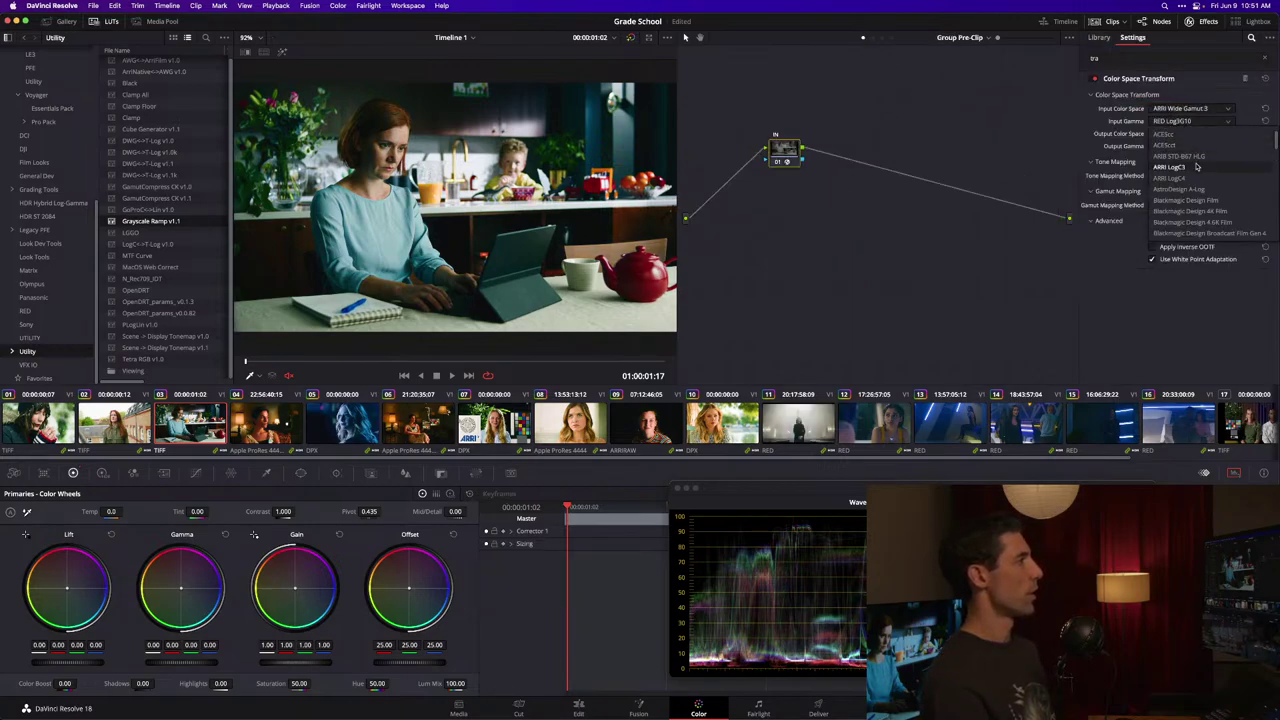
{"action": "left_click", "coordinate": [1190, 166]}
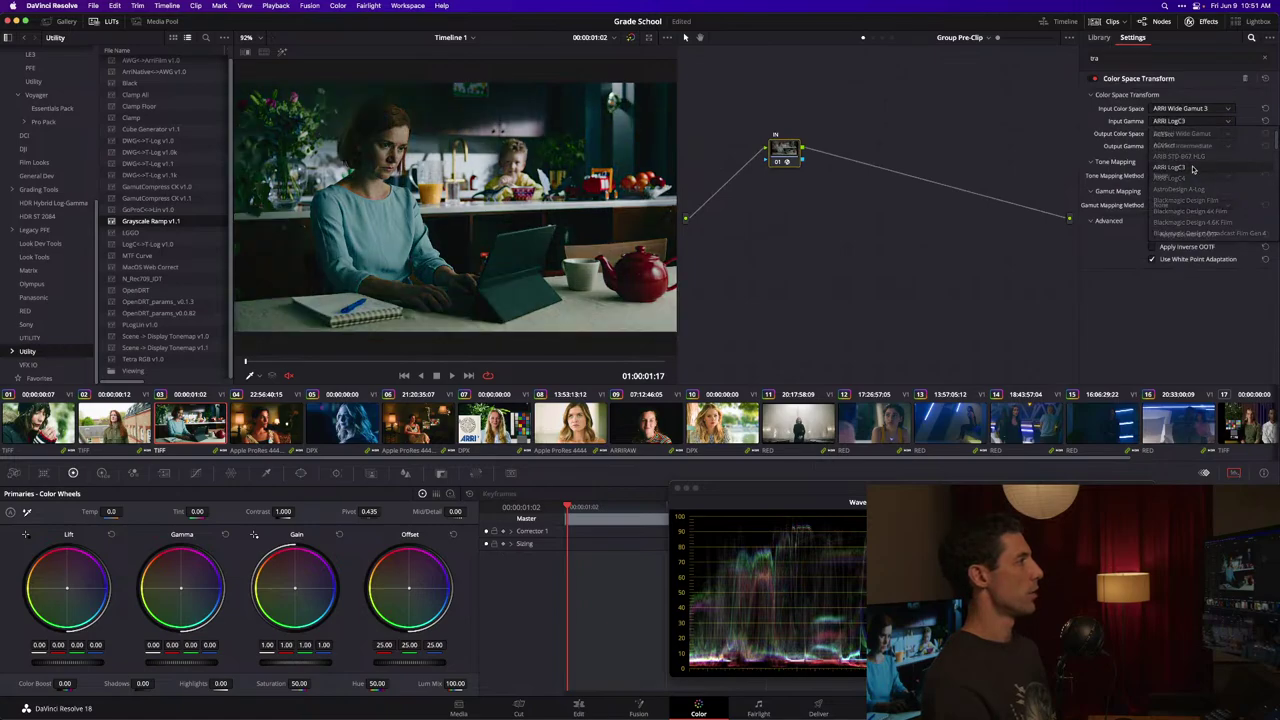
Step: Change the color space of clip-level node 02 in the lower branch and restrict its active color channels
{"action": "left_click", "coordinate": [871, 38]}
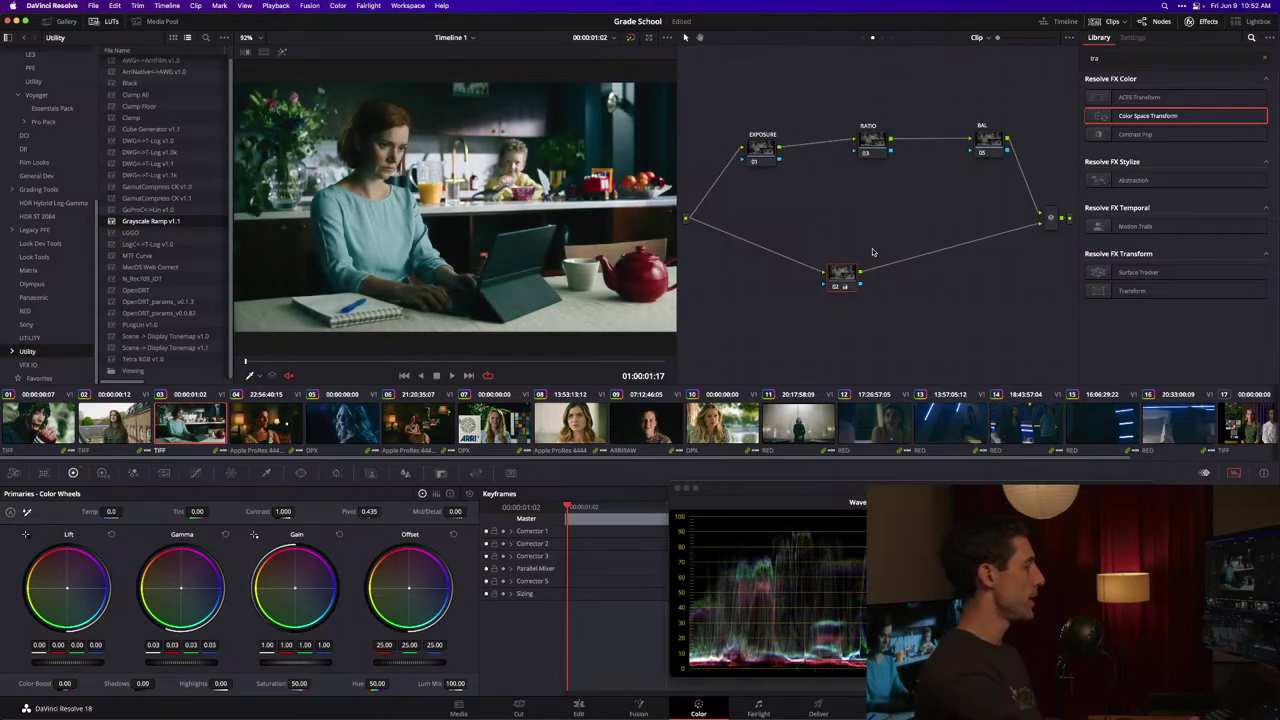
{"action": "right_click", "coordinate": [848, 279]}
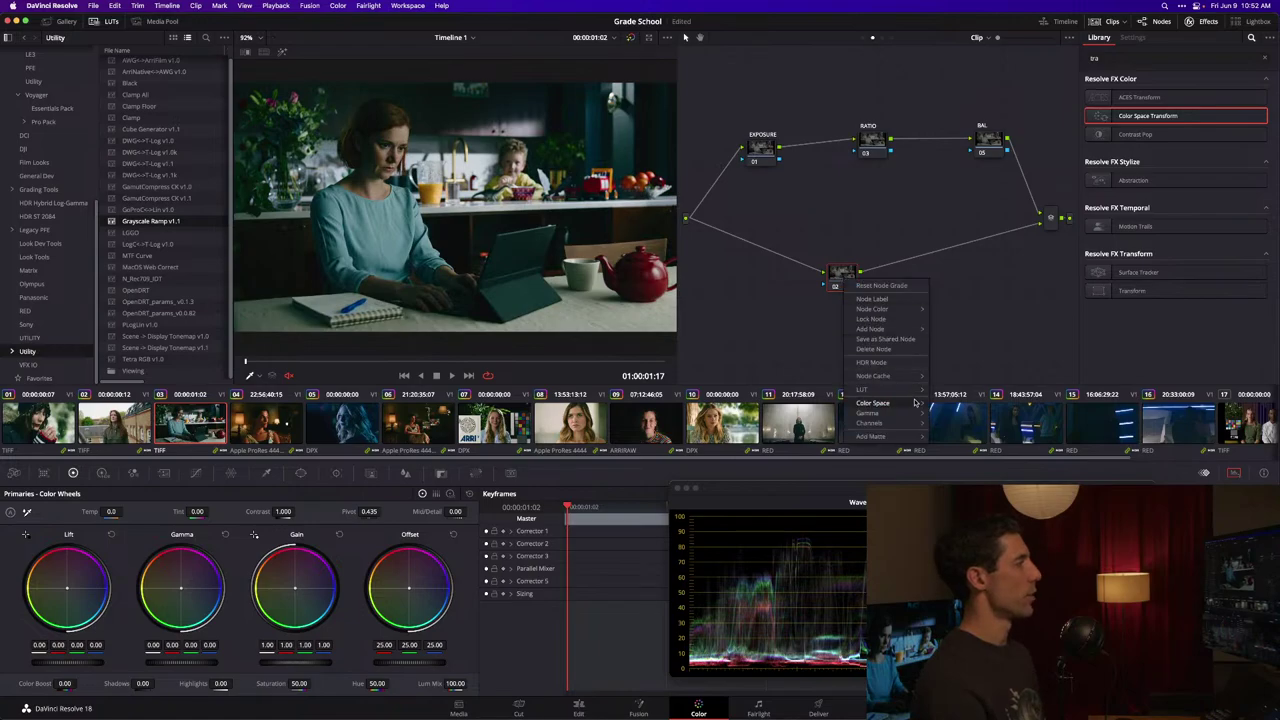
{"action": "mouse_move", "coordinate": [900, 413]}
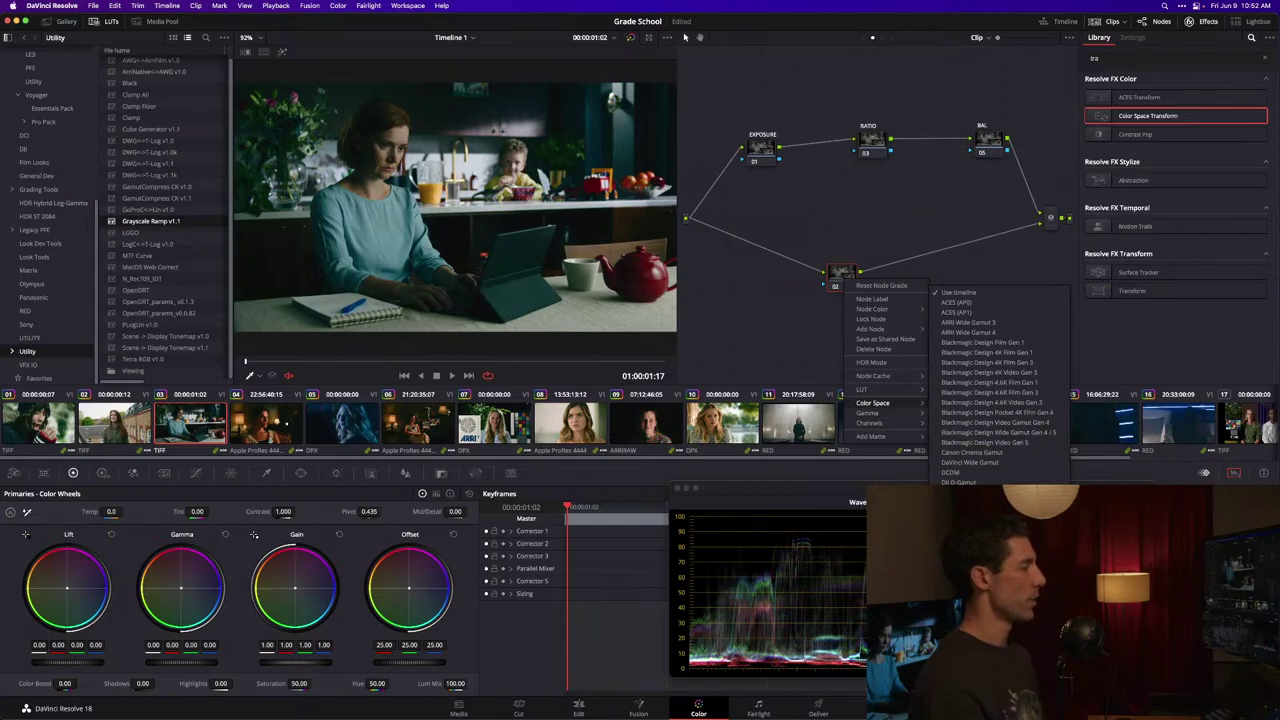
{"action": "left_click", "coordinate": [875, 402]}
{"action": "right_click", "coordinate": [845, 279]}
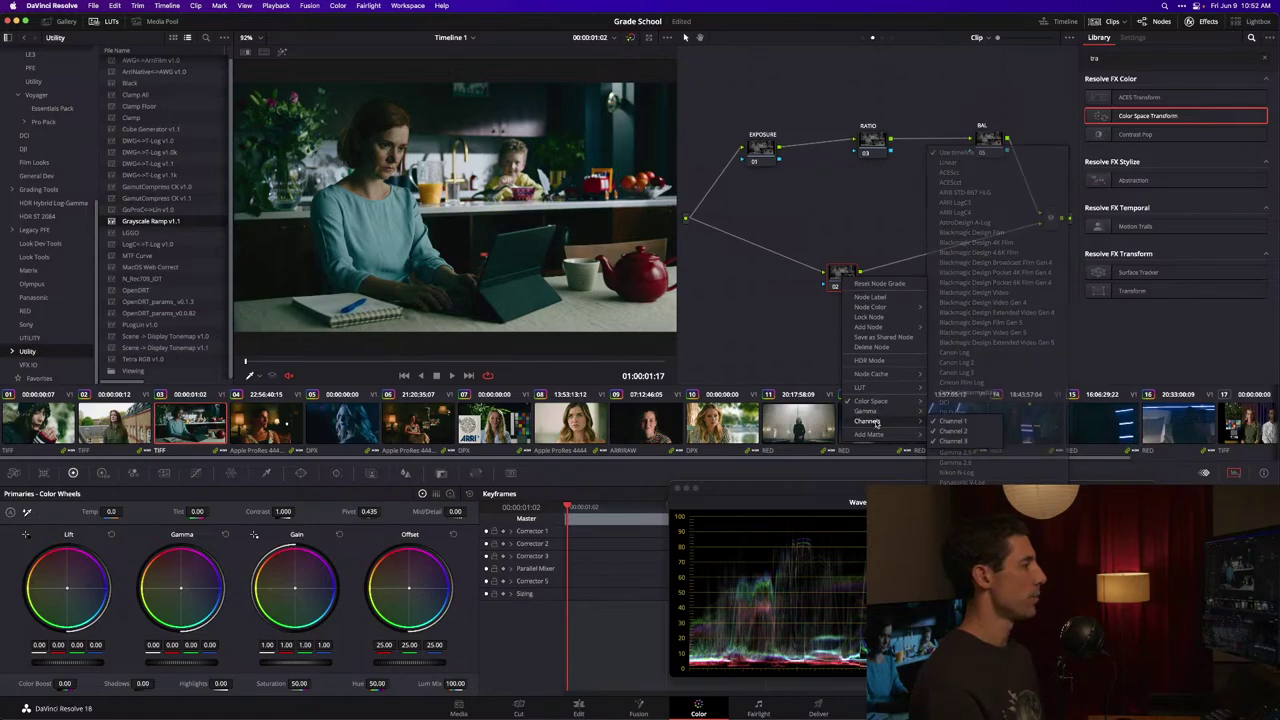
{"action": "left_click", "coordinate": [960, 428]}
{"action": "right_click", "coordinate": [846, 279]}
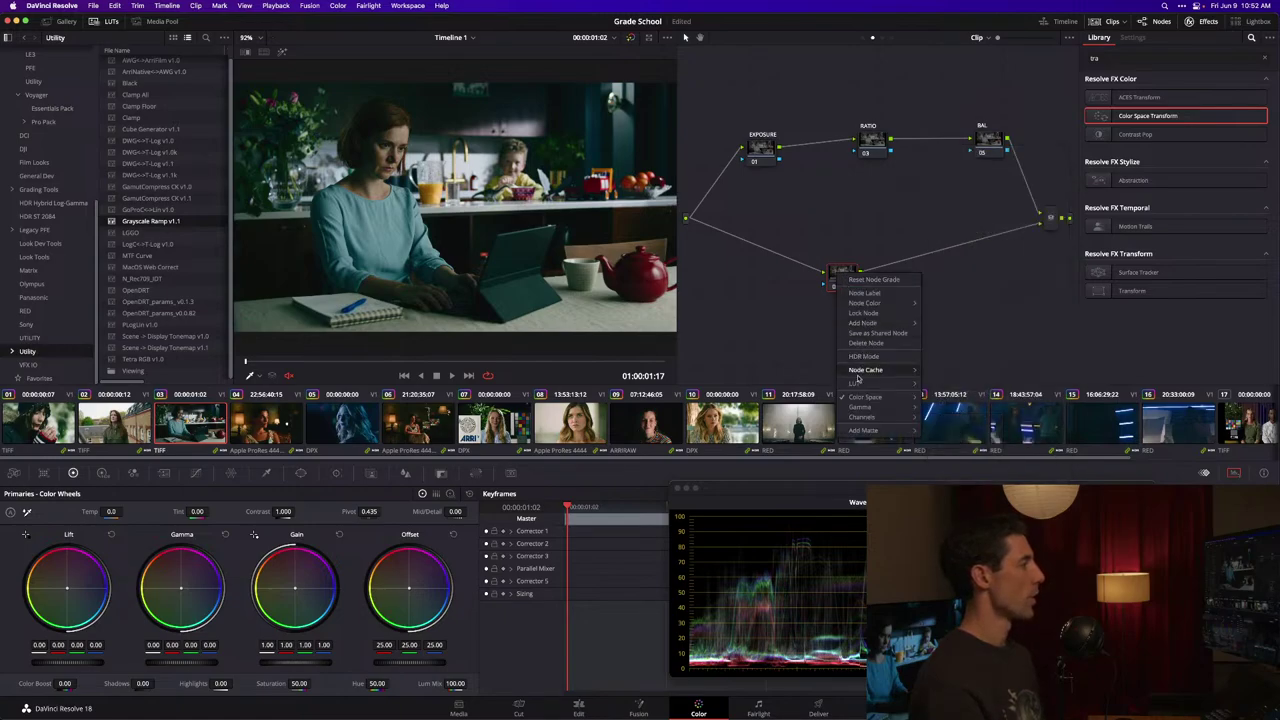
{"action": "mouse_move", "coordinate": [866, 417]}
{"action": "left_click", "coordinate": [978, 439]}
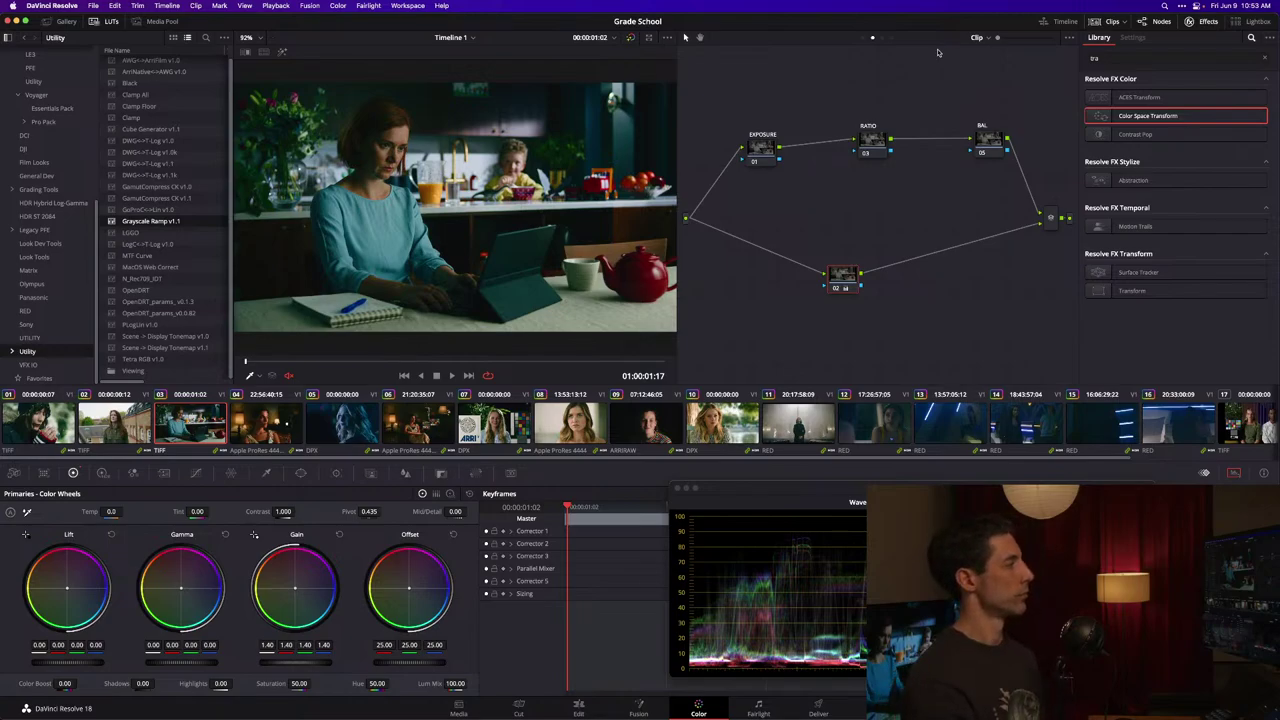
Step: Reposition node 02, add a serial node after it in the lower branch, and reset node 02's grade
{"action": "left_click_drag", "start_coordinate": [848, 276], "coordinate": [858, 266]}
{"action": "key", "text": "alt+s"}
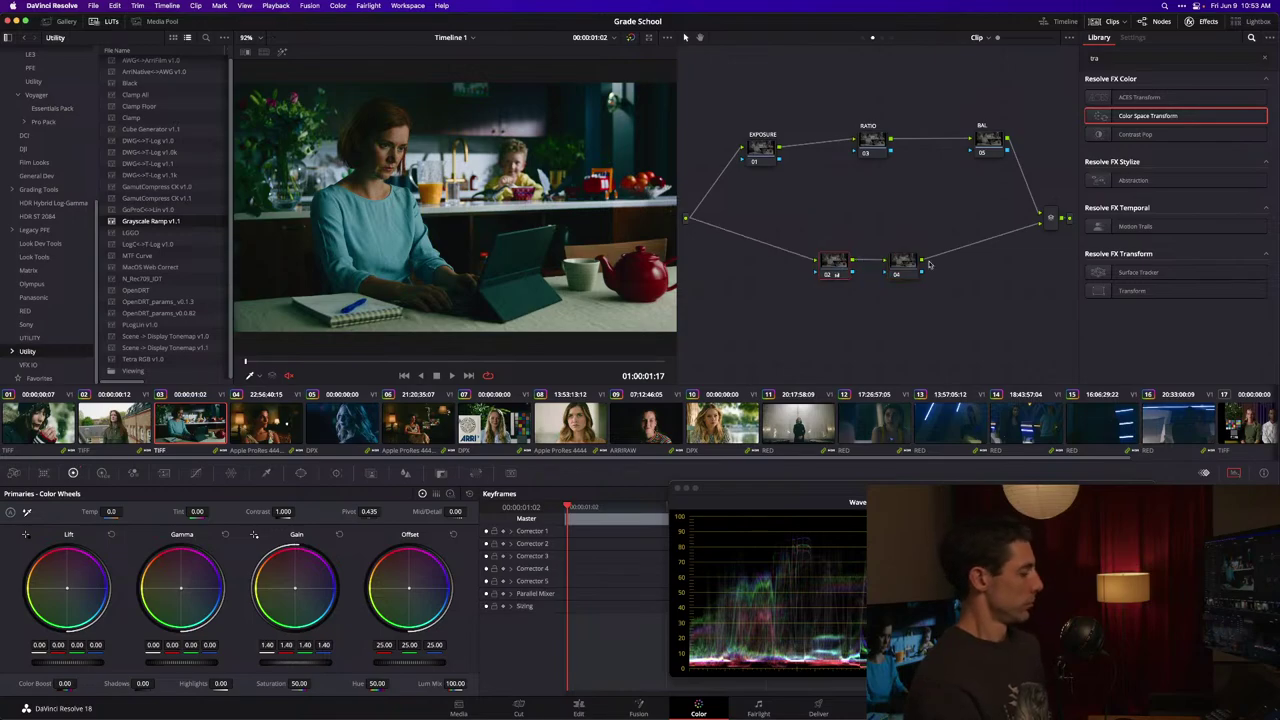
{"action": "key", "text": "XF86AudioRaiseVolume"}
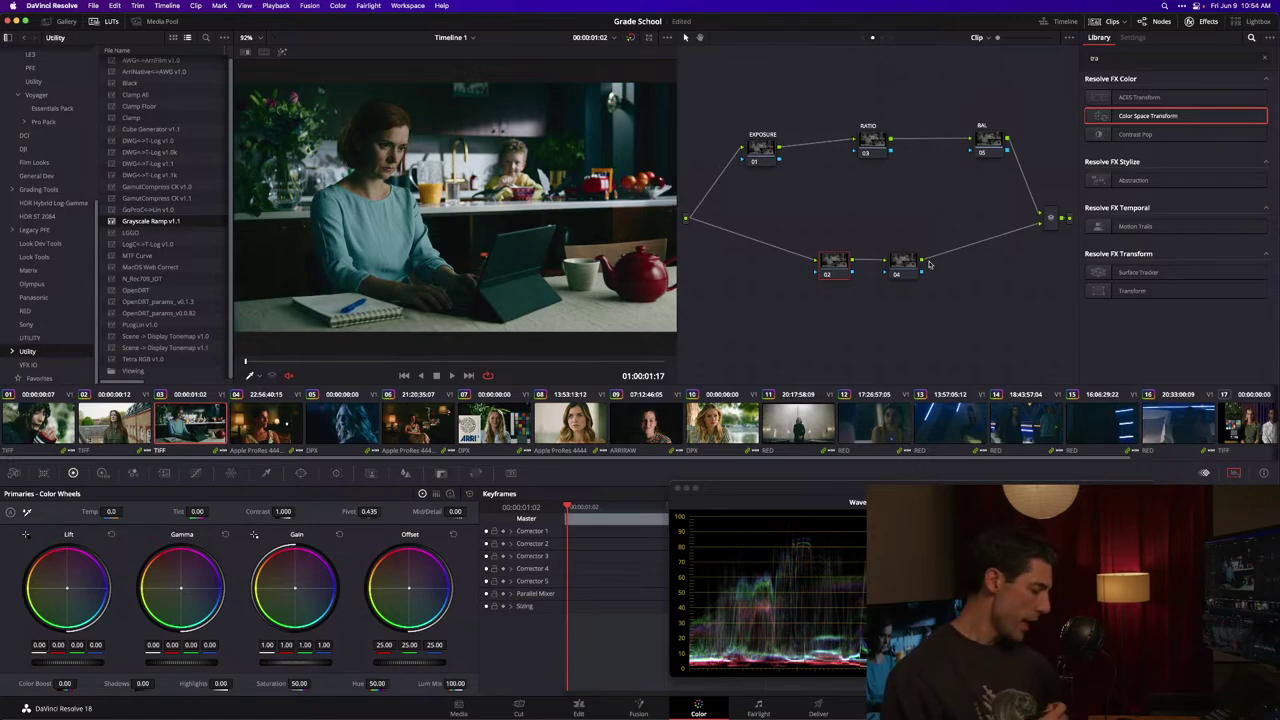
Step: Review the Blackmagic RAW profile in the project's Camera Raw settings, including its highlight recovery option, and close the settings without saving
{"action": "key", "text": "shift+9"}
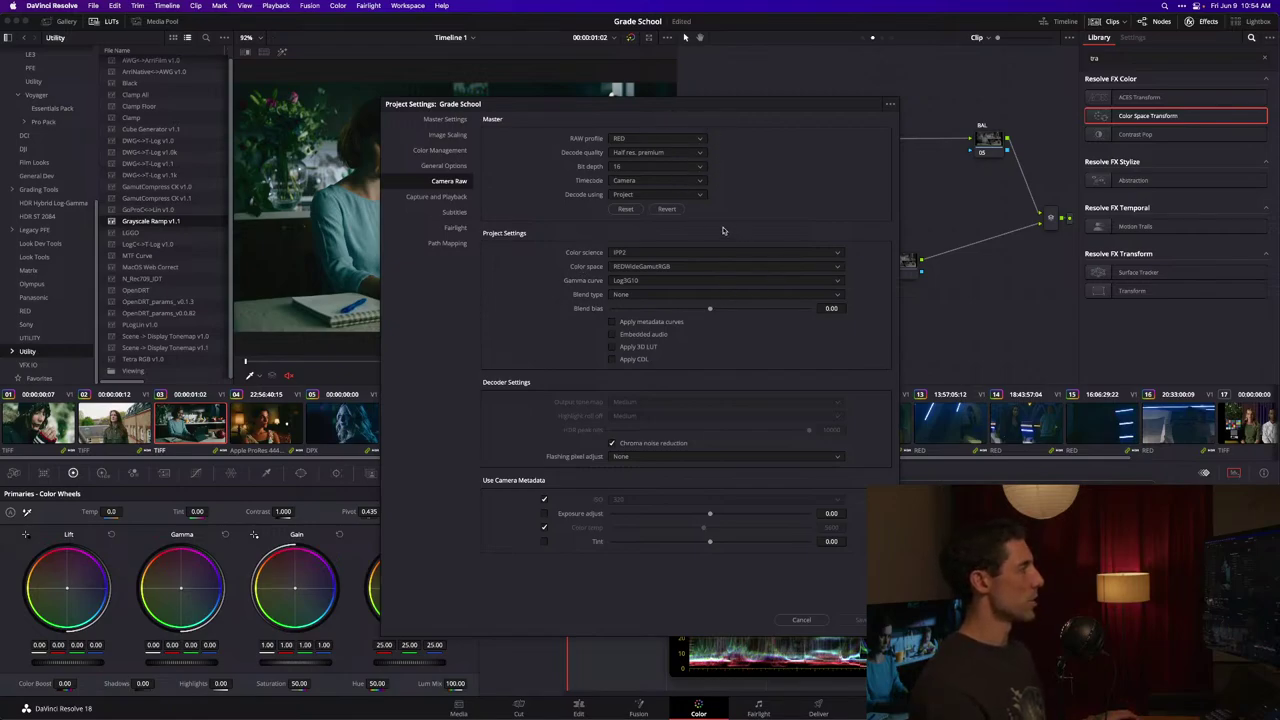
{"action": "left_click", "coordinate": [657, 138]}
{"action": "left_click", "coordinate": [691, 162]}
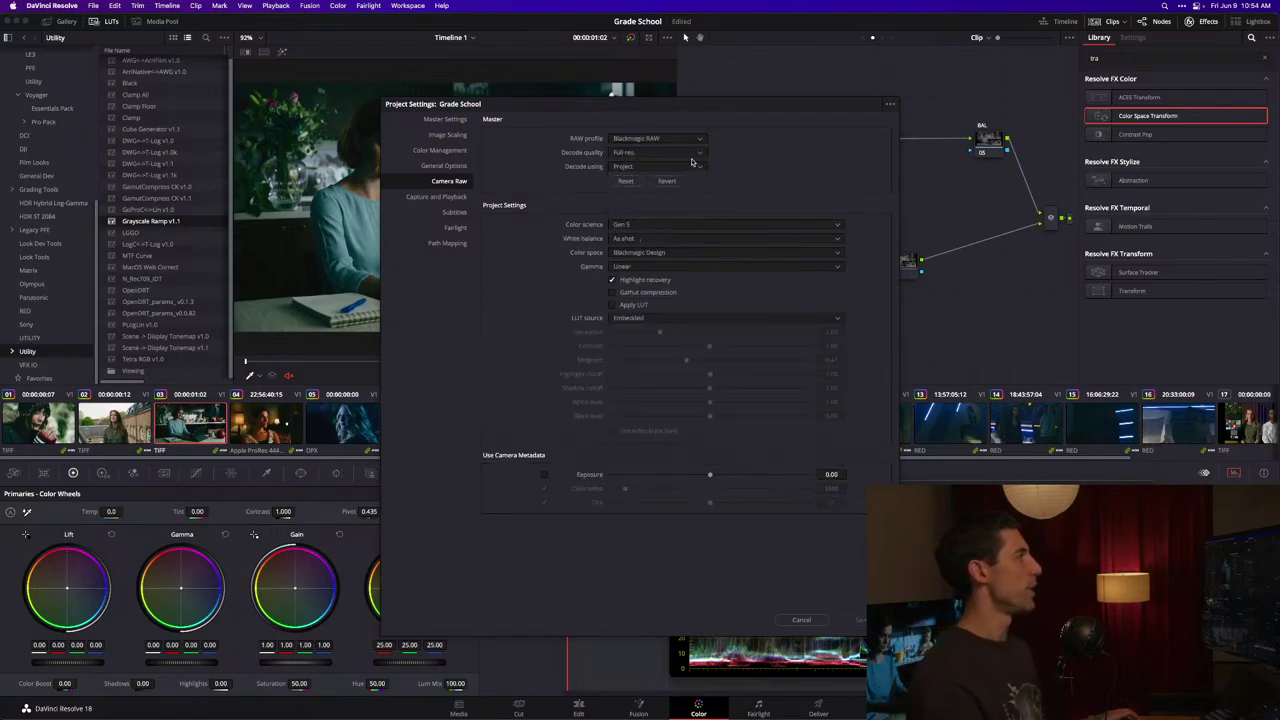
{"action": "left_click", "coordinate": [645, 281]}
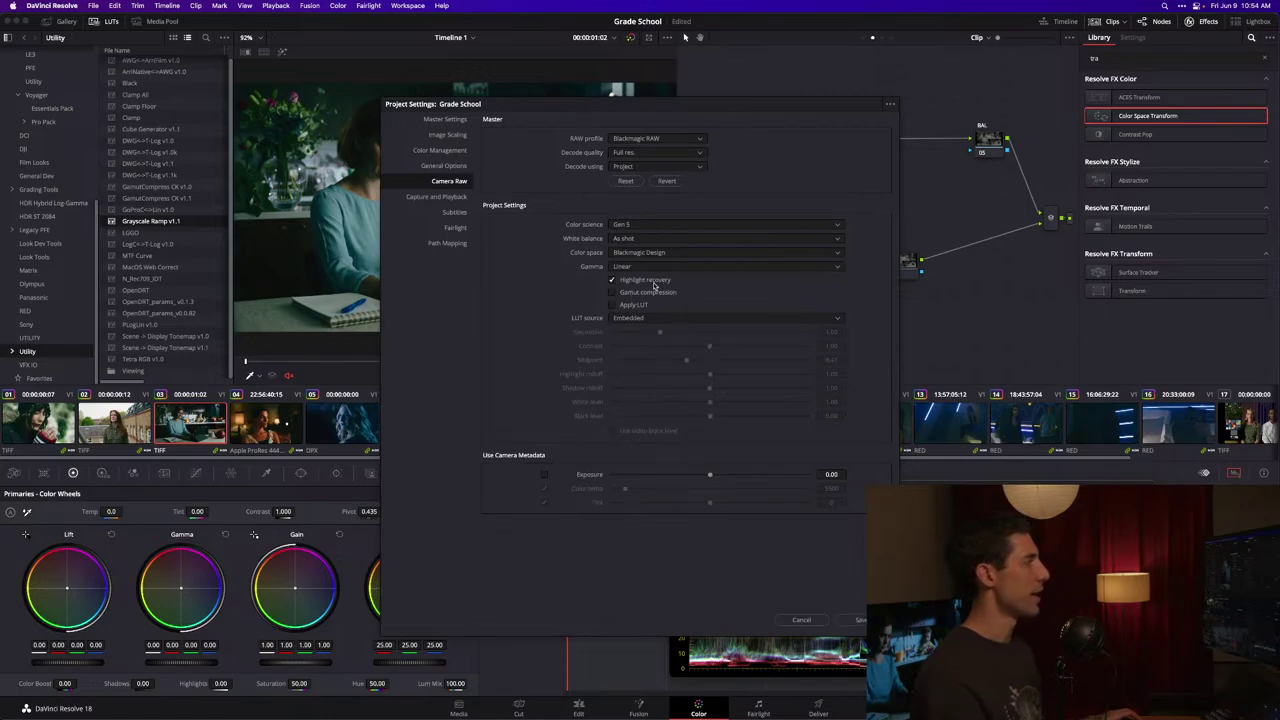
{"action": "left_click", "coordinate": [810, 620]}
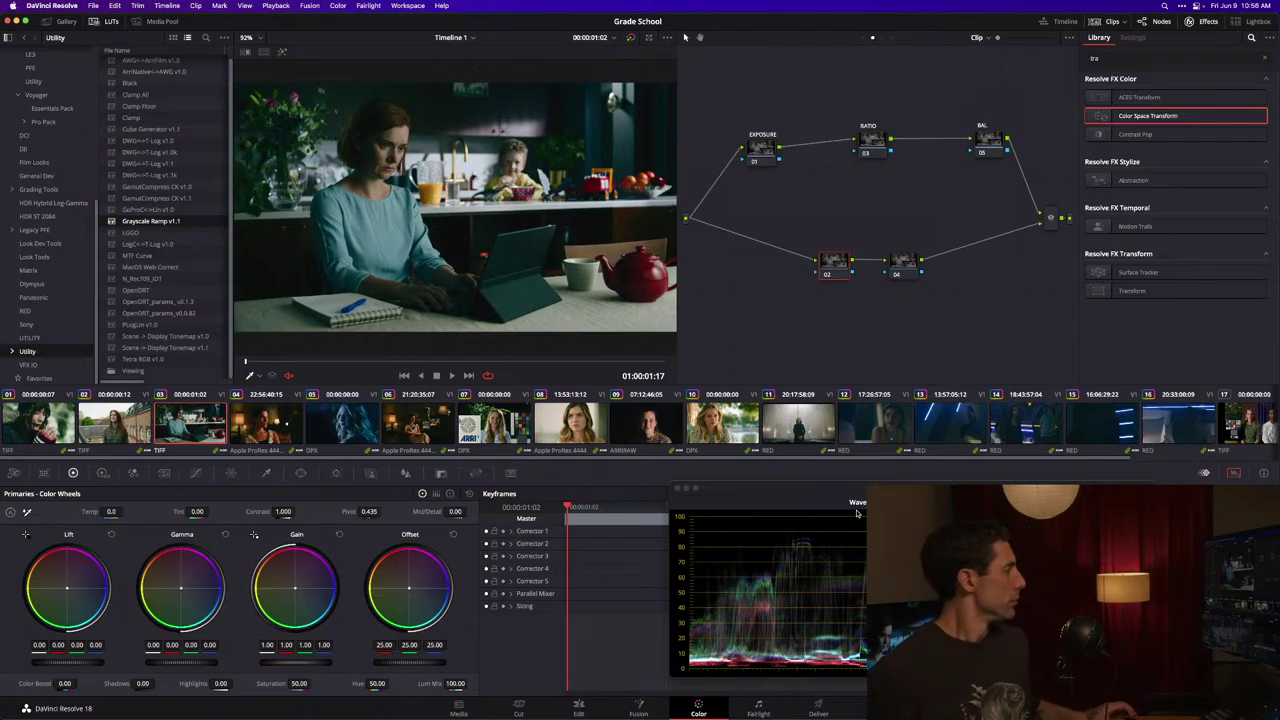
Step: Select clip 07, search the effects library for "TEX", and clear the search
{"action": "left_click", "coordinate": [494, 423]}
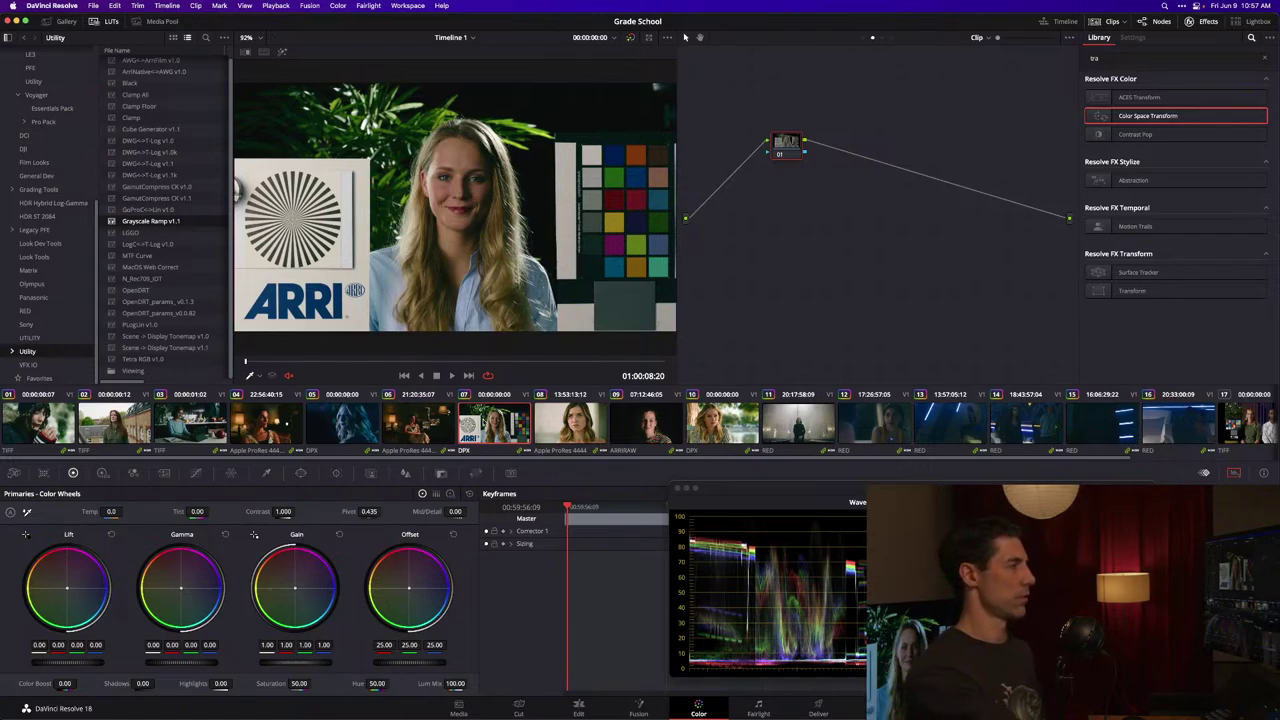
{"action": "double_click", "coordinate": [1145, 57]}
{"action": "type", "text": "TEX"}
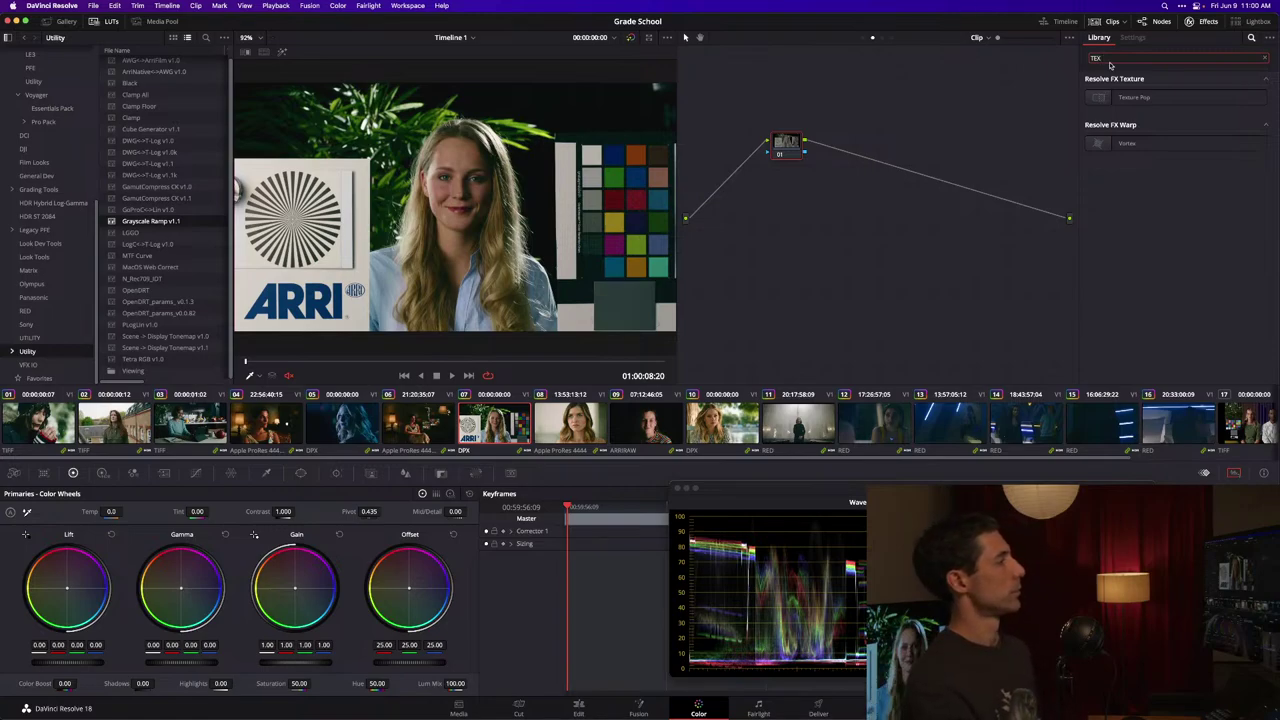
{"action": "key", "text": "BackSpace"}
{"action": "key", "text": "BackSpace"}
{"action": "key", "text": "BackSpace"}
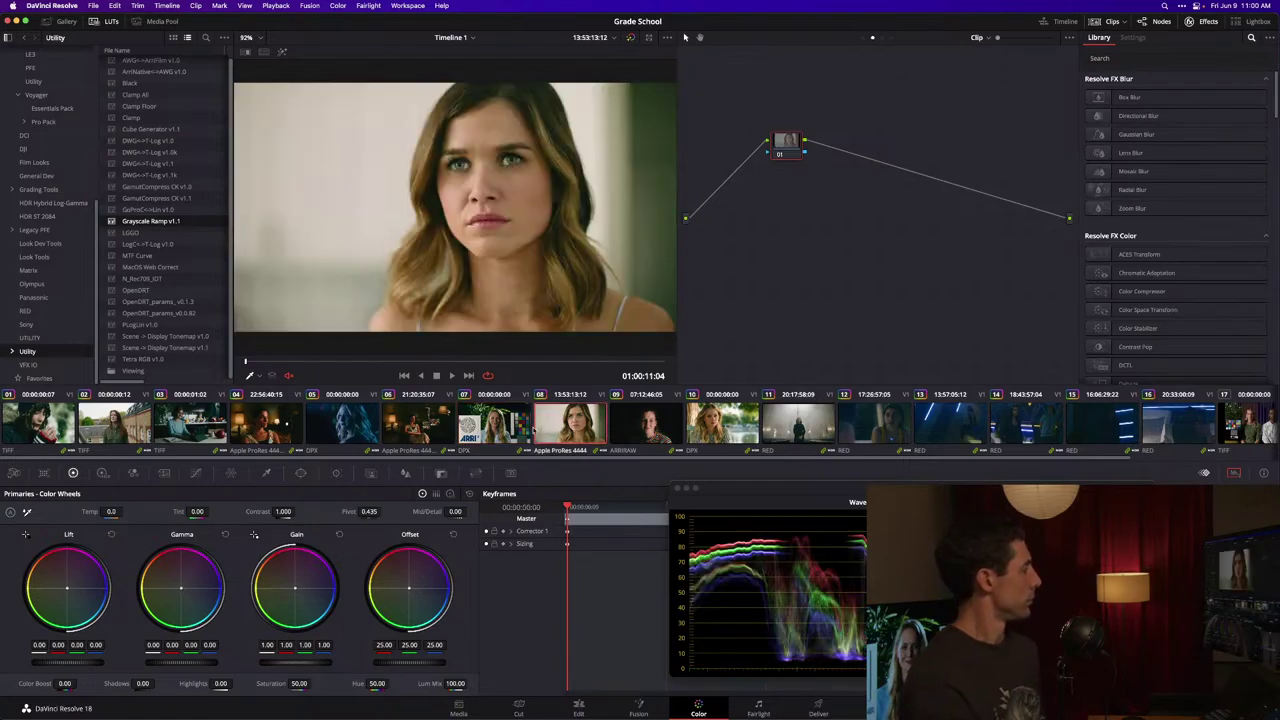
{"action": "mouse_move", "coordinate": [3, 198]}
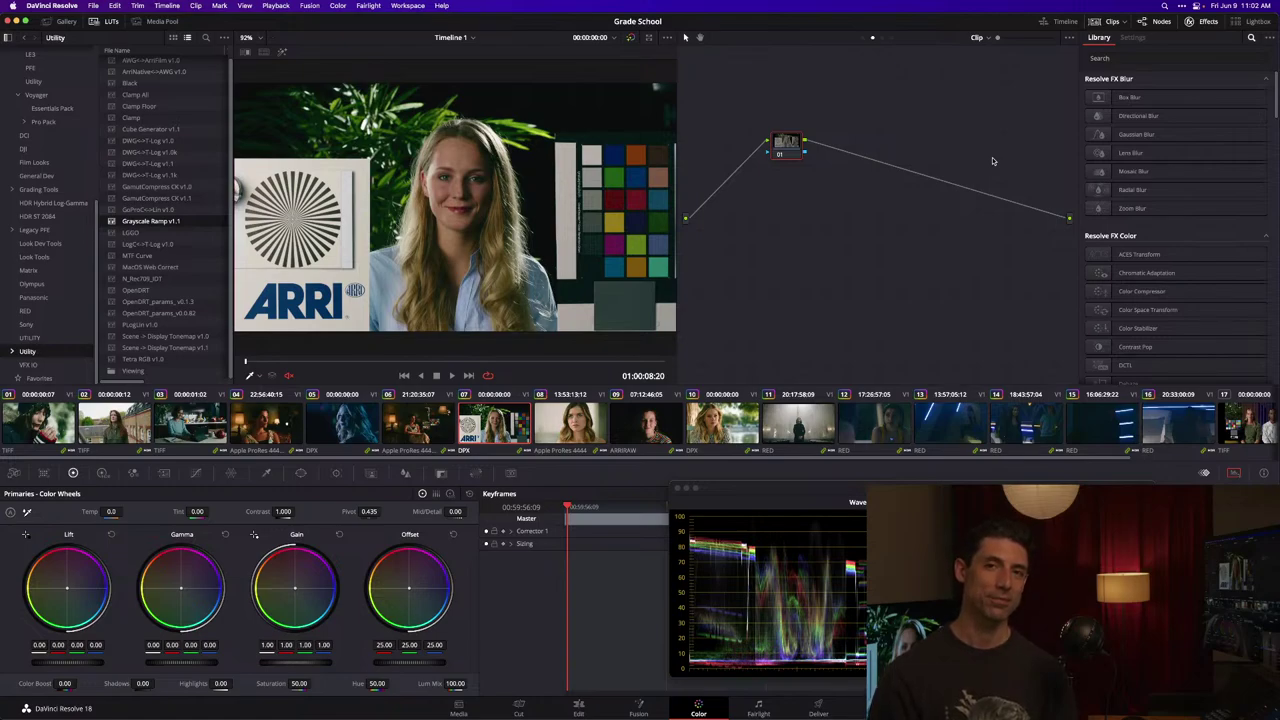
Step: Switch to System Preferences and try to connect the iPad as a mirrored or extended display, repeating the attempt once
{"action": "key", "text": "super+Tab"}
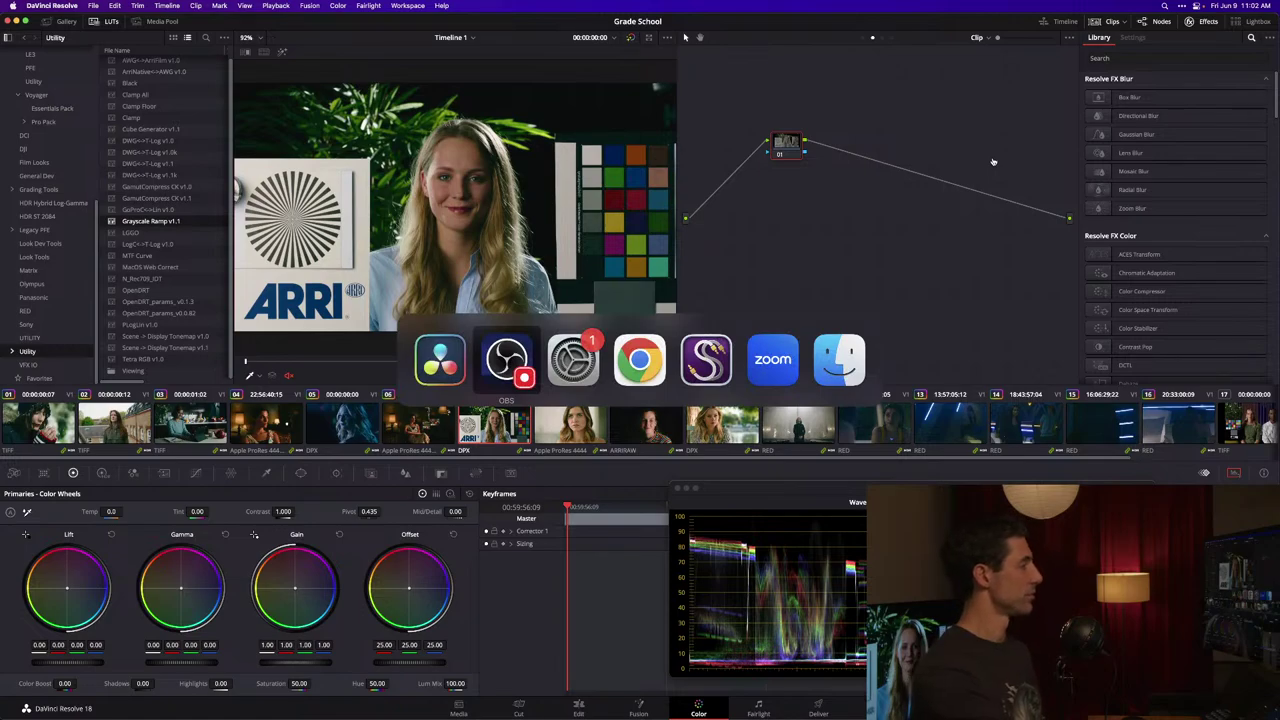
{"action": "key", "text": "super+Tab"}
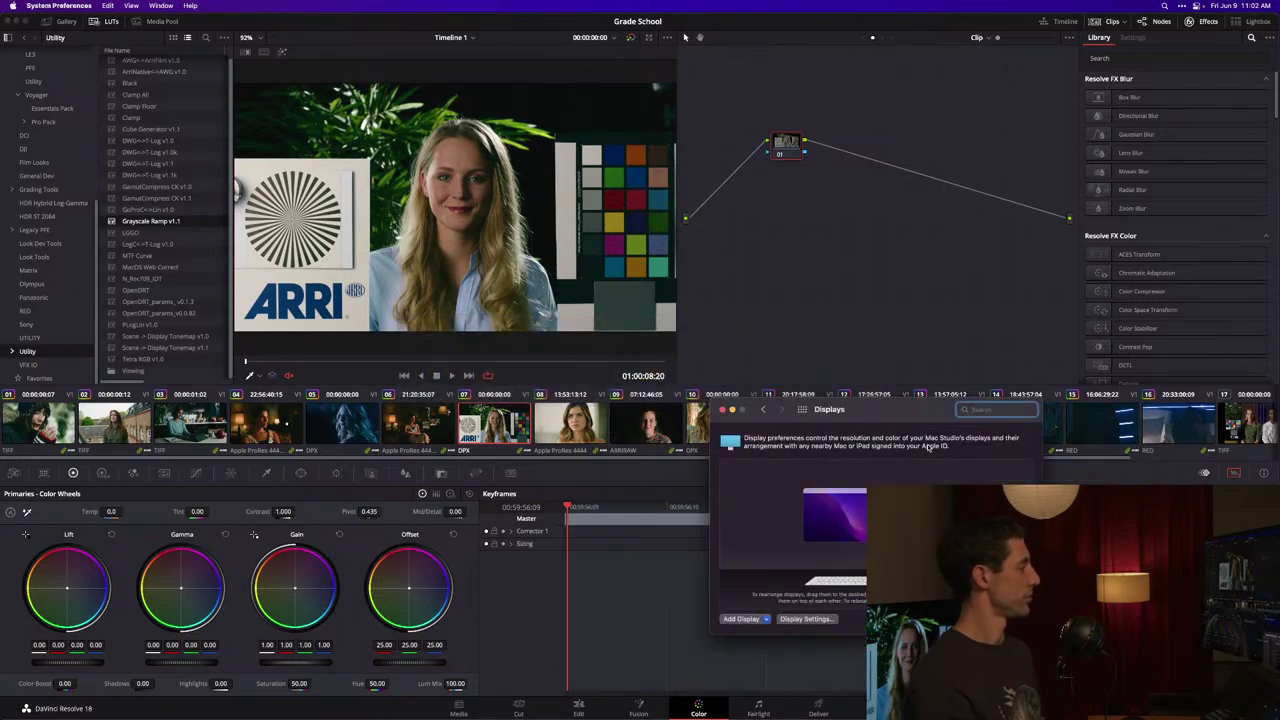
{"action": "left_click", "coordinate": [745, 619]}
{"action": "left_click", "coordinate": [741, 681]}
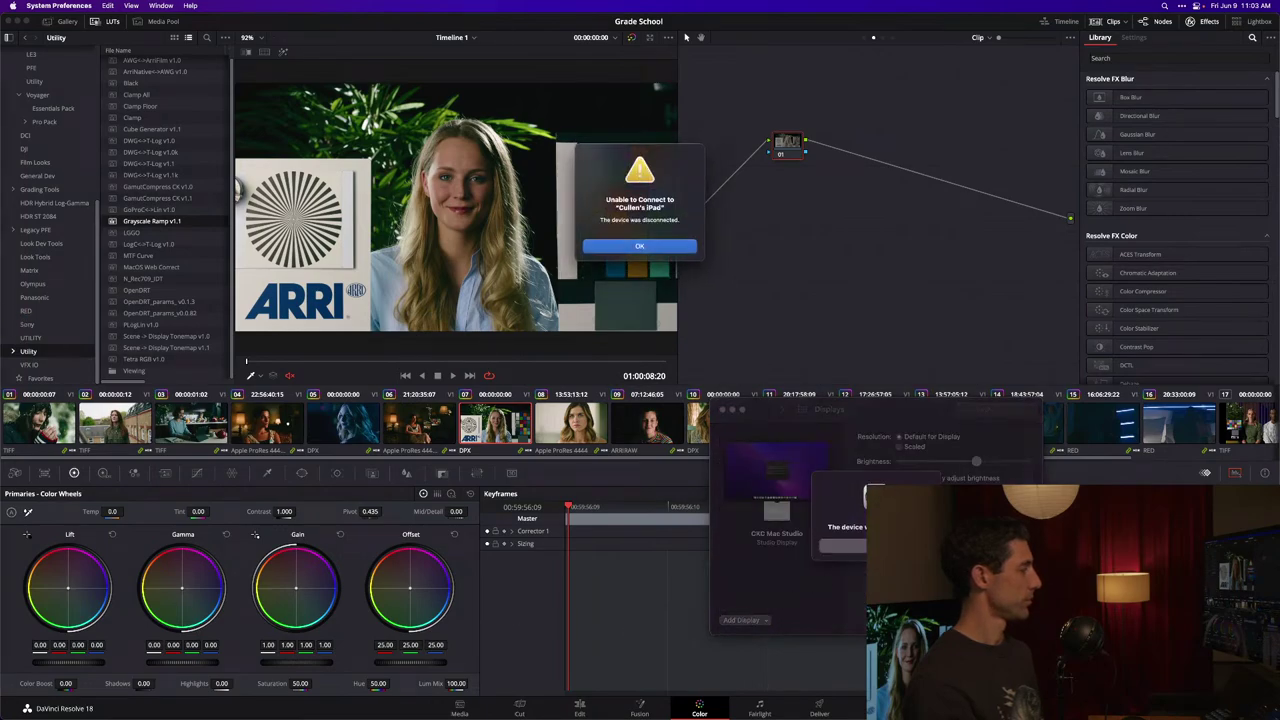
{"action": "key", "text": "Return"}
{"action": "left_click", "coordinate": [745, 620]}
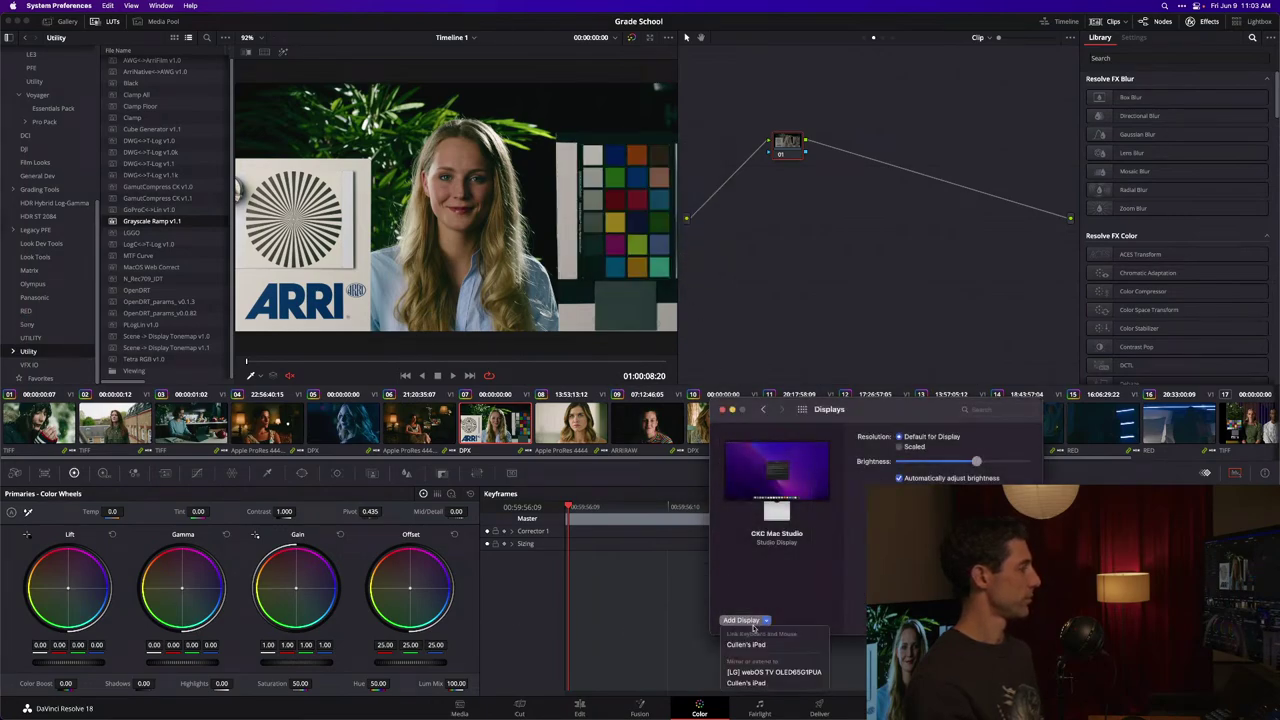
{"action": "left_click", "coordinate": [750, 683]}
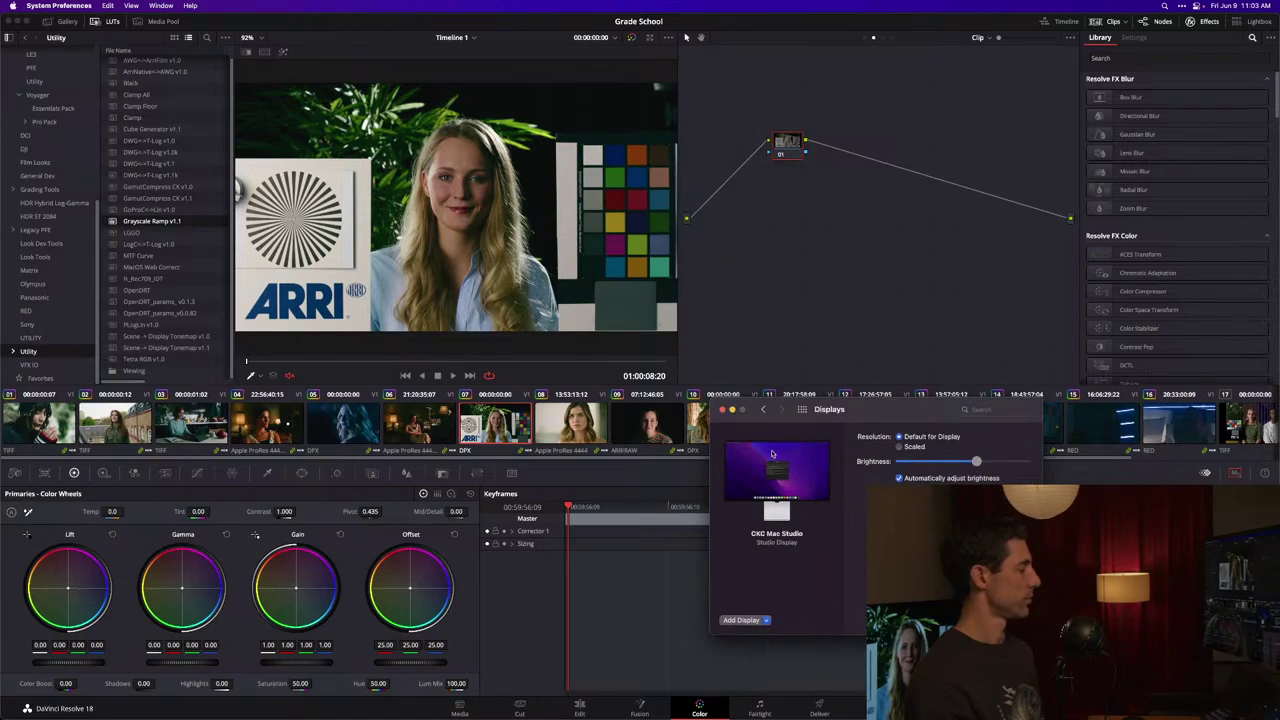